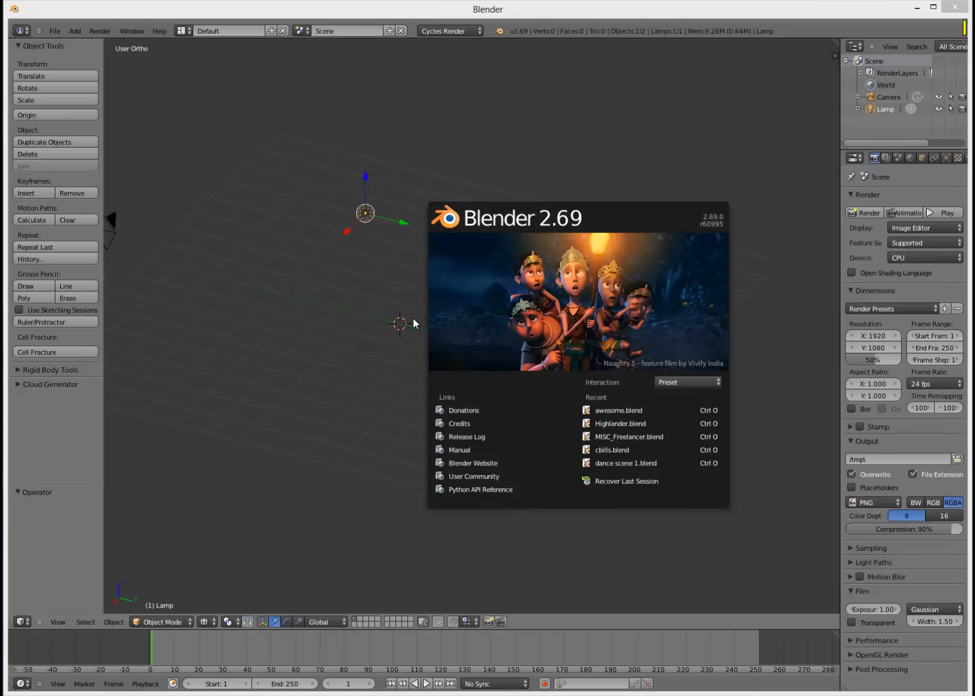
Switch to the File Explorer window showing the mechs folder and open its cataphract subfolder.
{"action": "key", "text": "alt+Tab"}
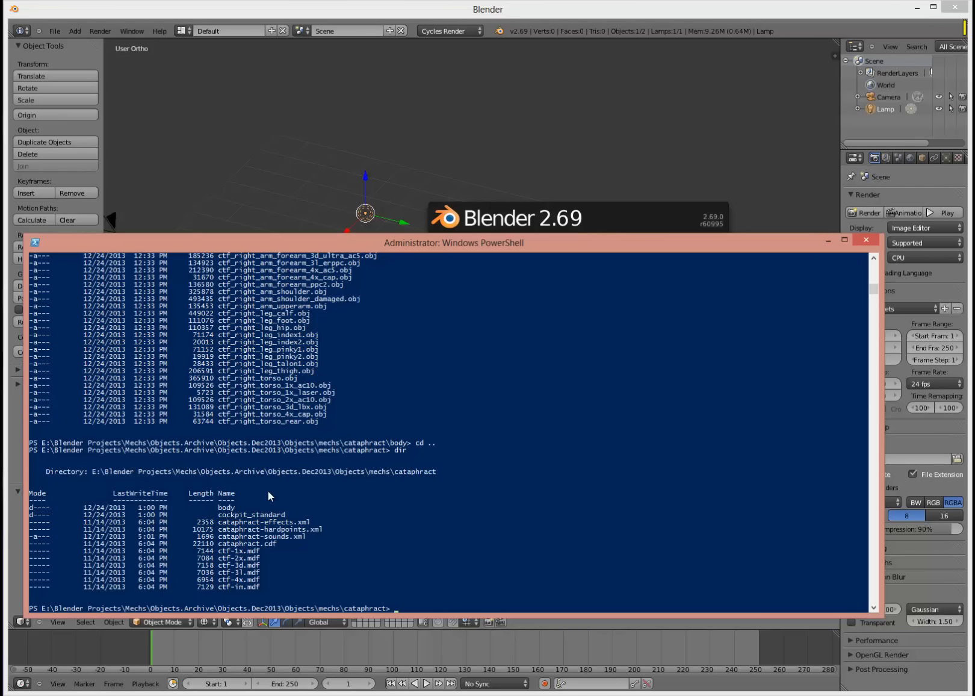
{"action": "mouse_move", "coordinate": [21, 692]}
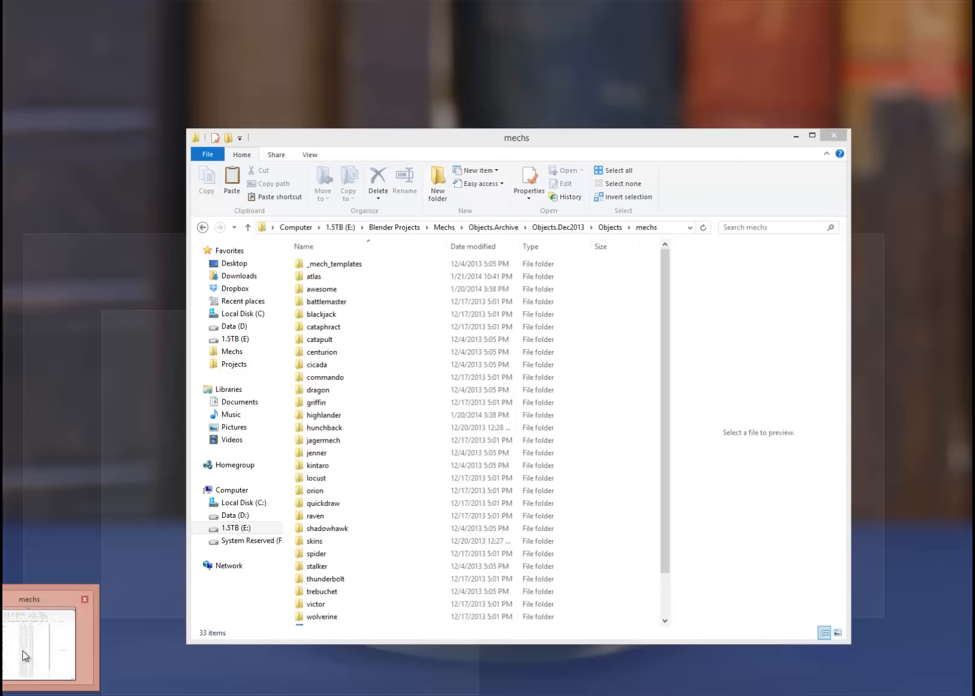
{"action": "left_click", "coordinate": [9, 653]}
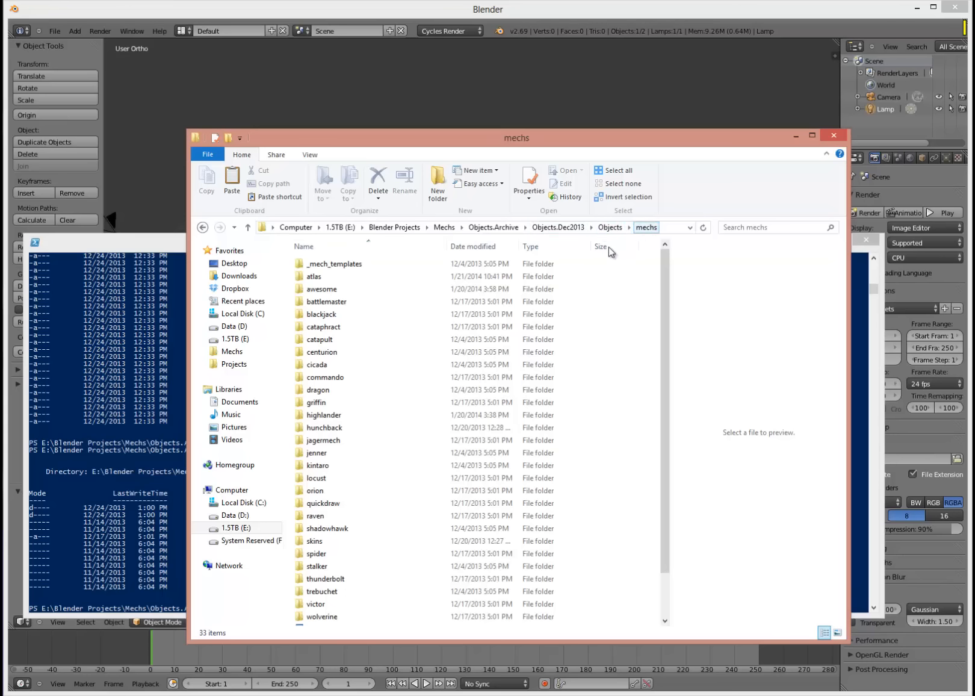
{"action": "double_click", "coordinate": [321, 329]}
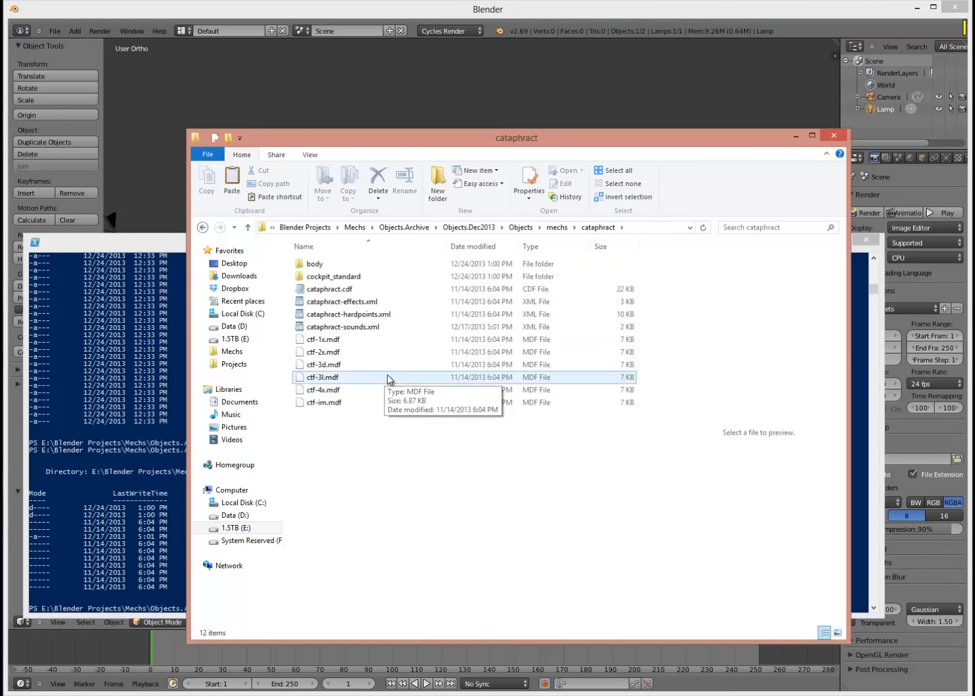
Open cataphract.cdf, examine the head cockpit's BoneName and the right torso laser and AC10 attachment names, and close the file.
{"action": "double_click", "coordinate": [339, 289]}
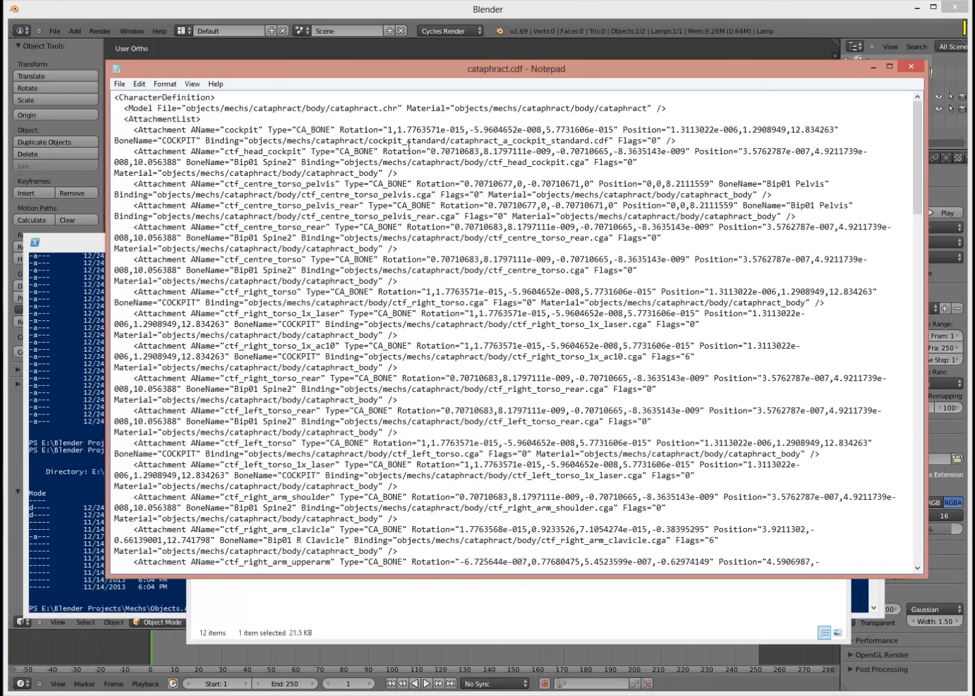
{"action": "left_click_drag", "start_coordinate": [382, 152], "coordinate": [301, 162]}
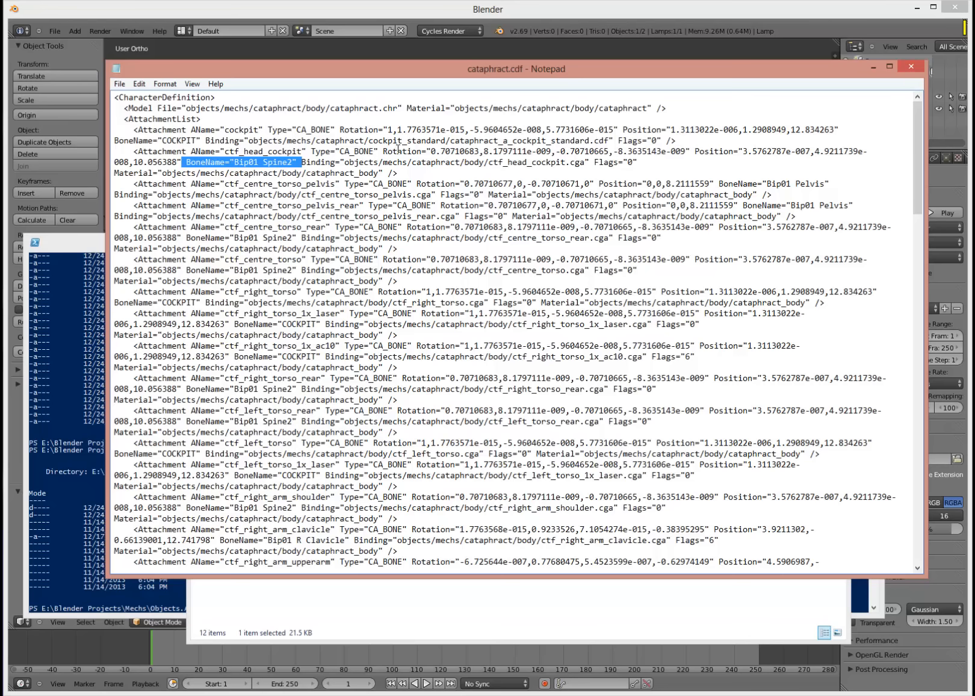
{"action": "left_click", "coordinate": [226, 314]}
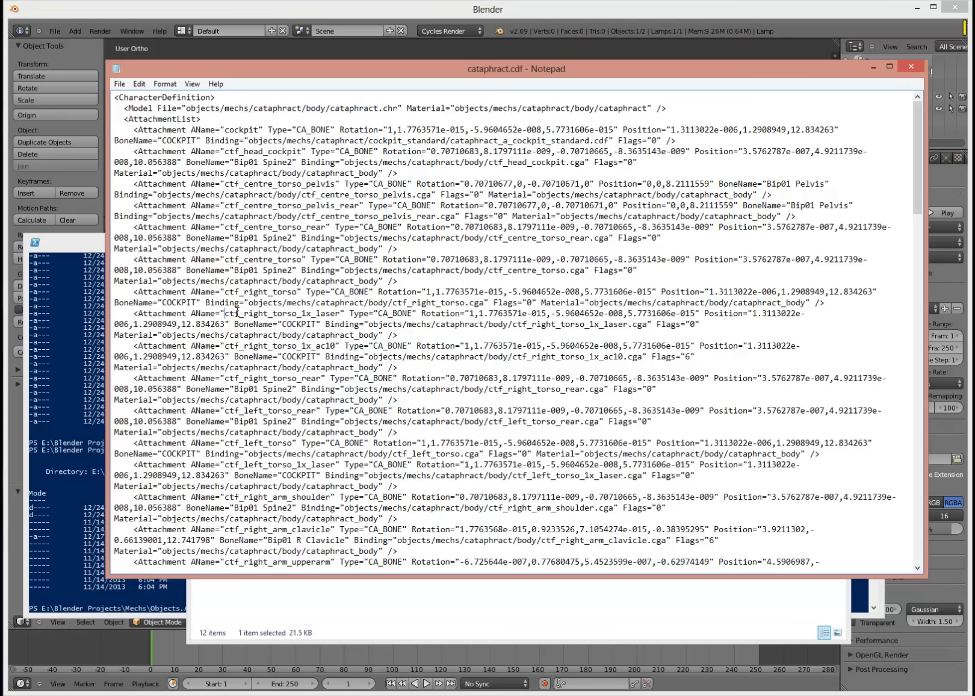
{"action": "left_click_drag", "start_coordinate": [226, 314], "coordinate": [340, 313]}
{"action": "left_click", "coordinate": [227, 346]}
{"action": "left_click_drag", "start_coordinate": [227, 346], "coordinate": [336, 346]}
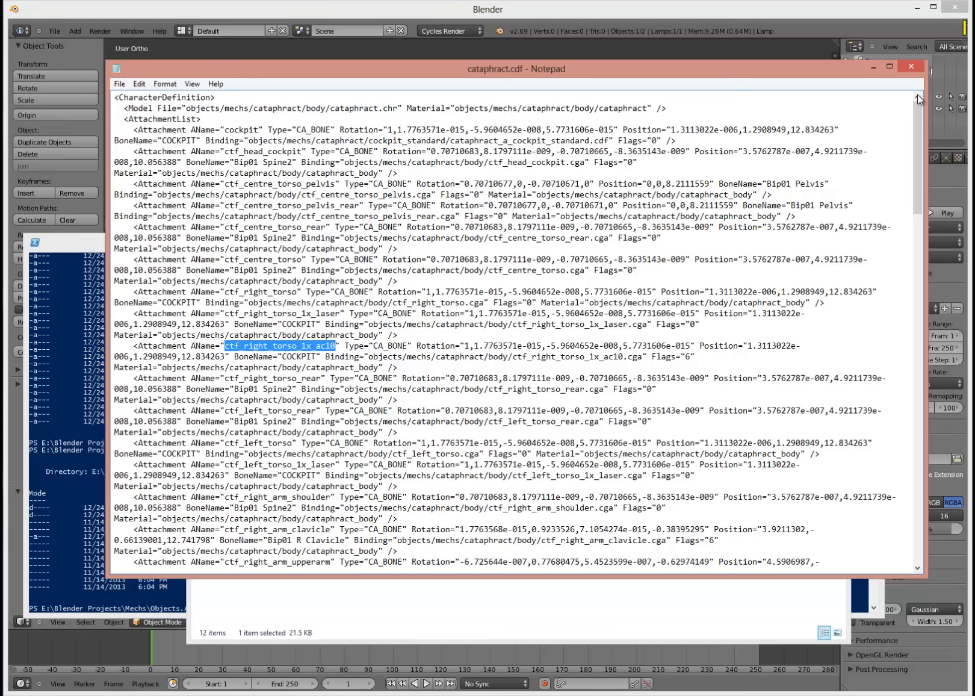
{"action": "left_click", "coordinate": [910, 66]}
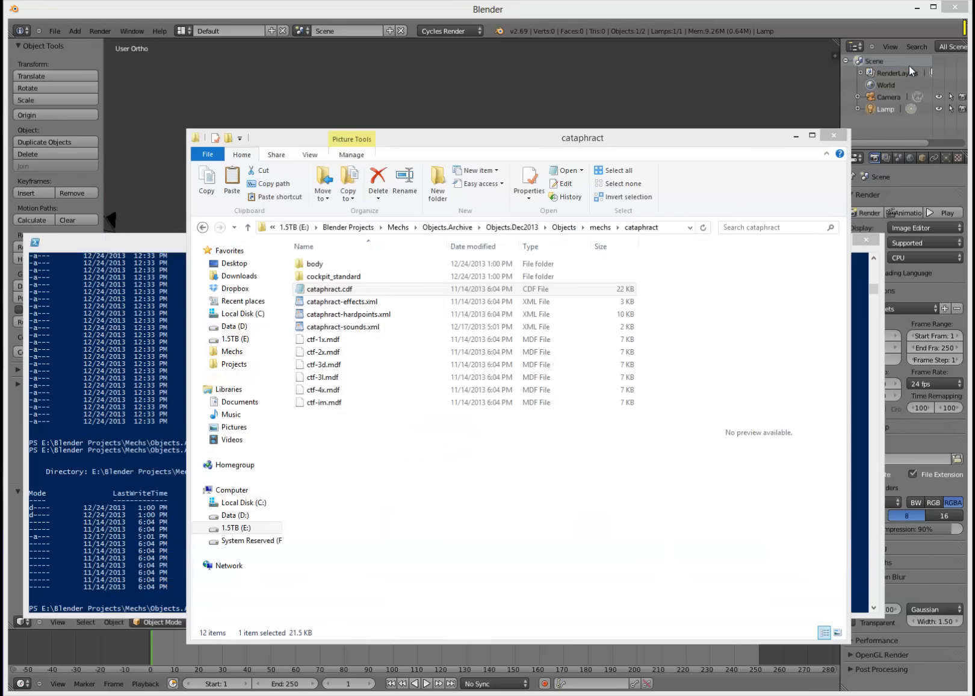
Open cataphract-hardpoints.xml to review its hardpoint weapon slots, and close it.
{"action": "double_click", "coordinate": [365, 315]}
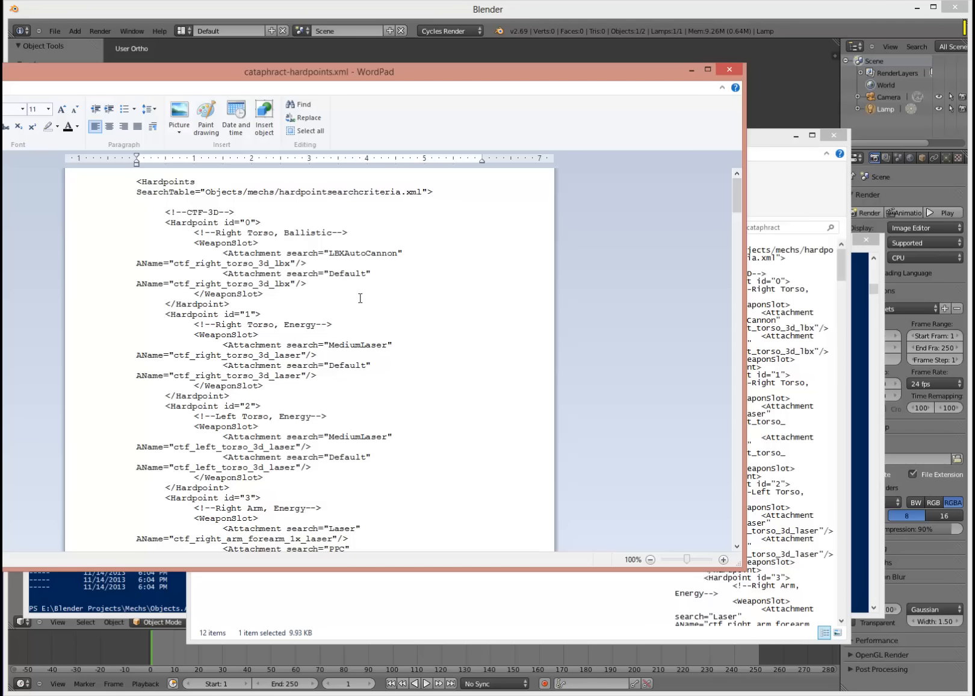
{"action": "left_click", "coordinate": [729, 70]}
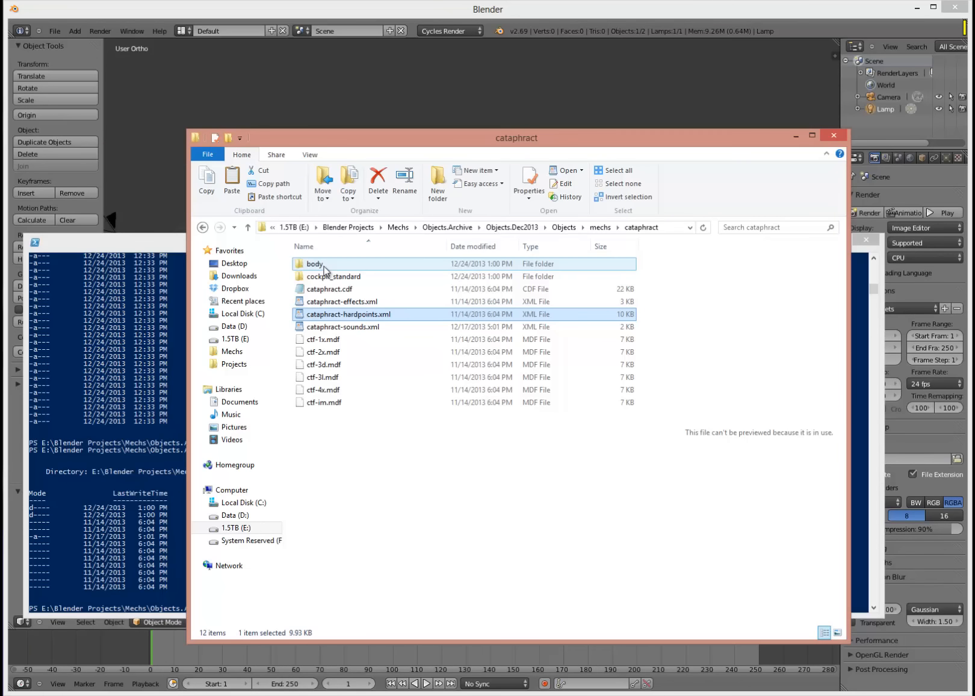
Open the cataphract's body folder and look through its OBJ part files, including the left leg index and foot parts.
{"action": "left_click", "coordinate": [325, 267]}
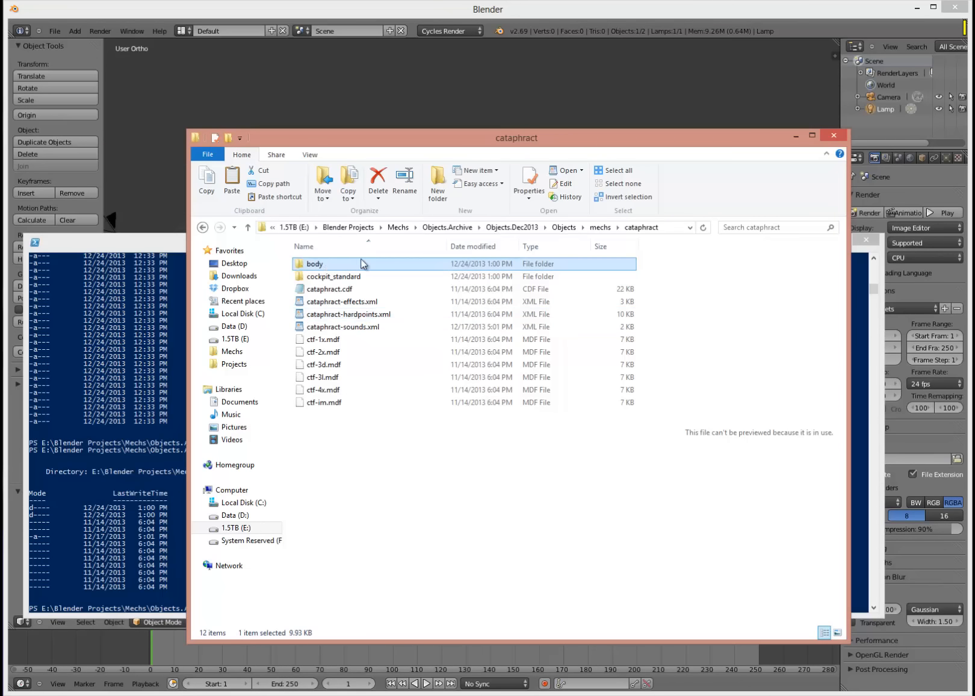
{"action": "left_click", "coordinate": [339, 280]}
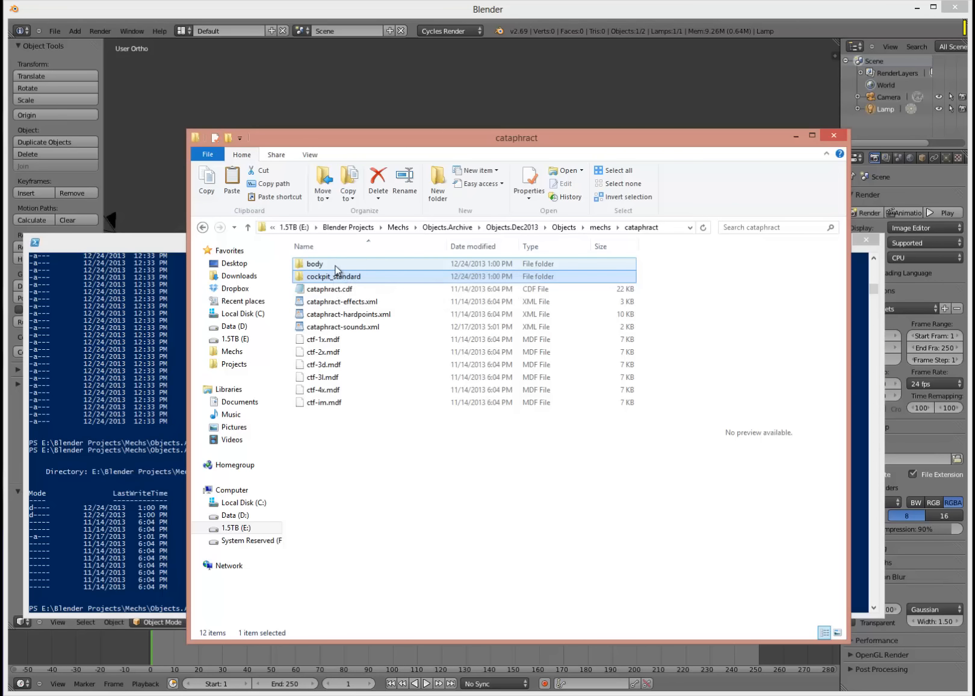
{"action": "double_click", "coordinate": [337, 264]}
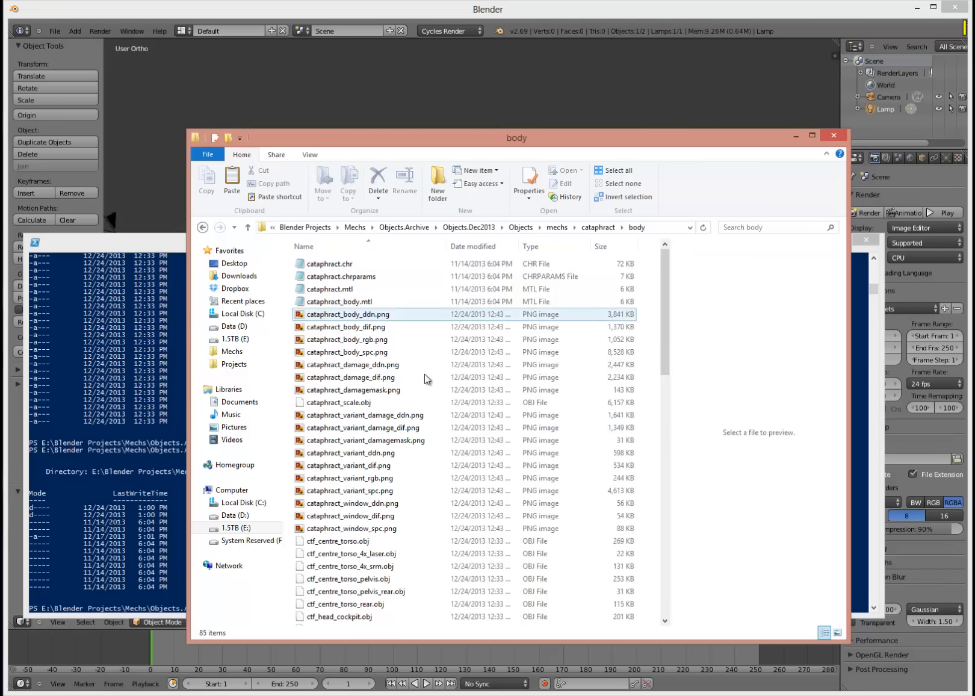
{"action": "left_click_drag", "start_coordinate": [668, 300], "coordinate": [664, 433]}
{"action": "left_click", "coordinate": [338, 439]}
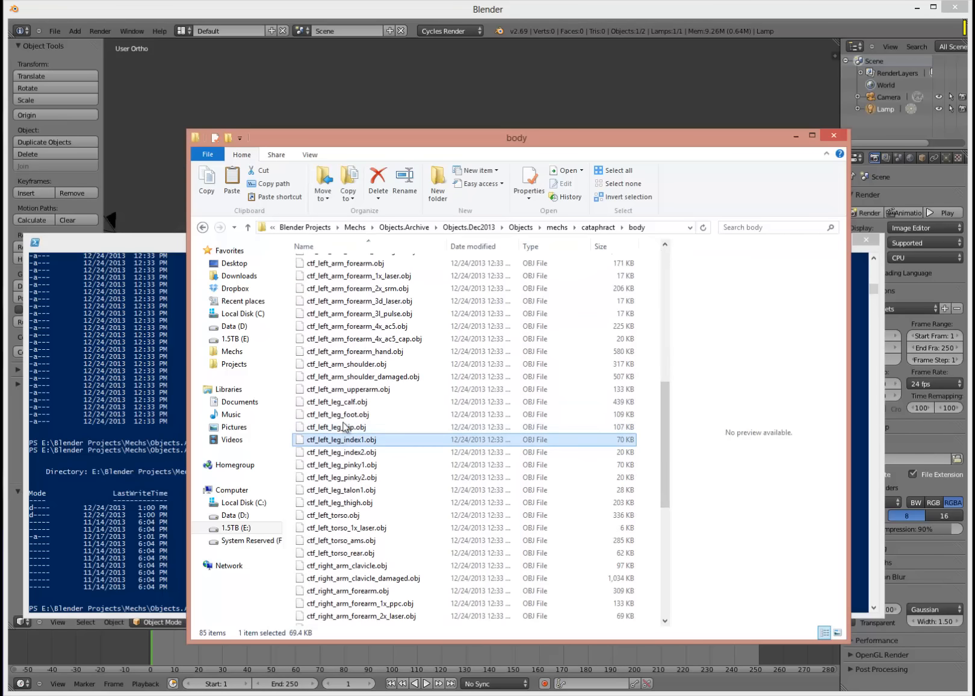
{"action": "left_click", "coordinate": [347, 416]}
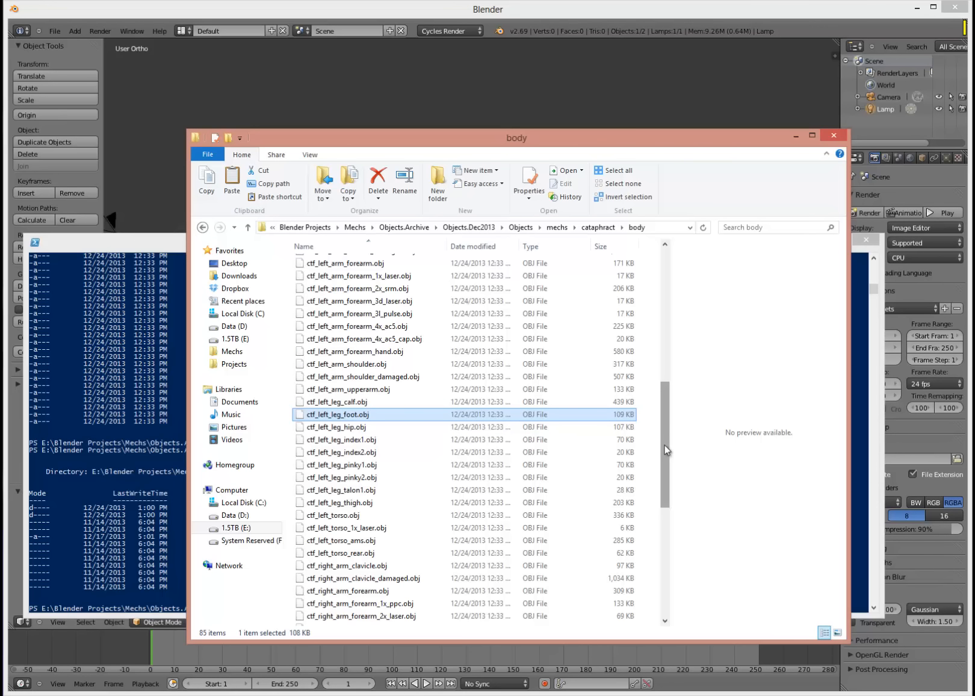
Preview the body texture images cataphract_body_spc.png, cataphract_body_rgb.png and cataphract_body_dif.png.
{"action": "left_click_drag", "start_coordinate": [666, 452], "coordinate": [674, 304]}
{"action": "left_click", "coordinate": [367, 352]}
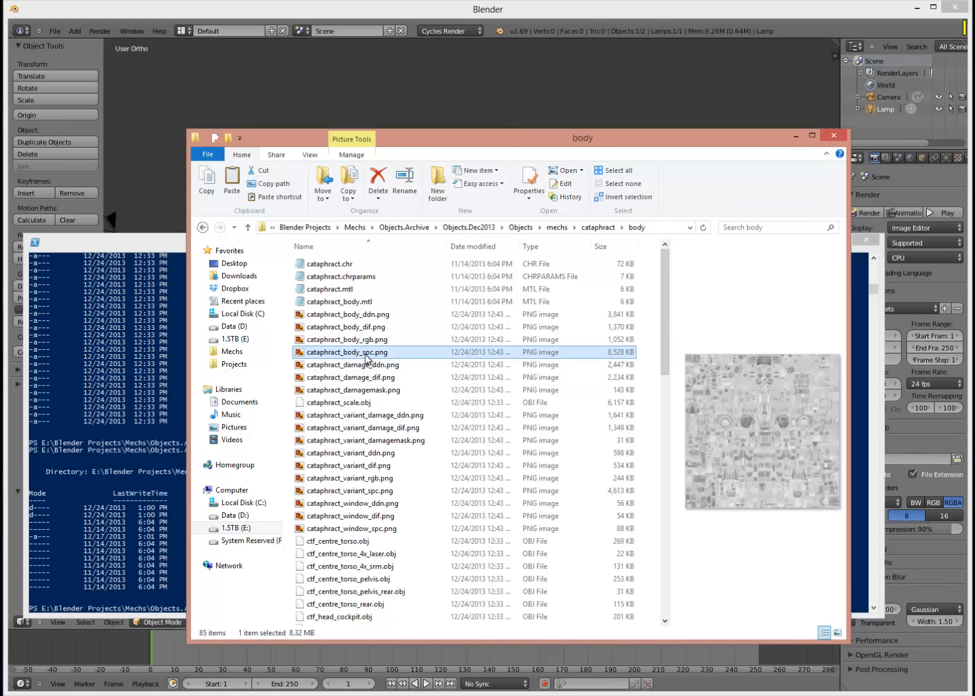
{"action": "left_click", "coordinate": [371, 340]}
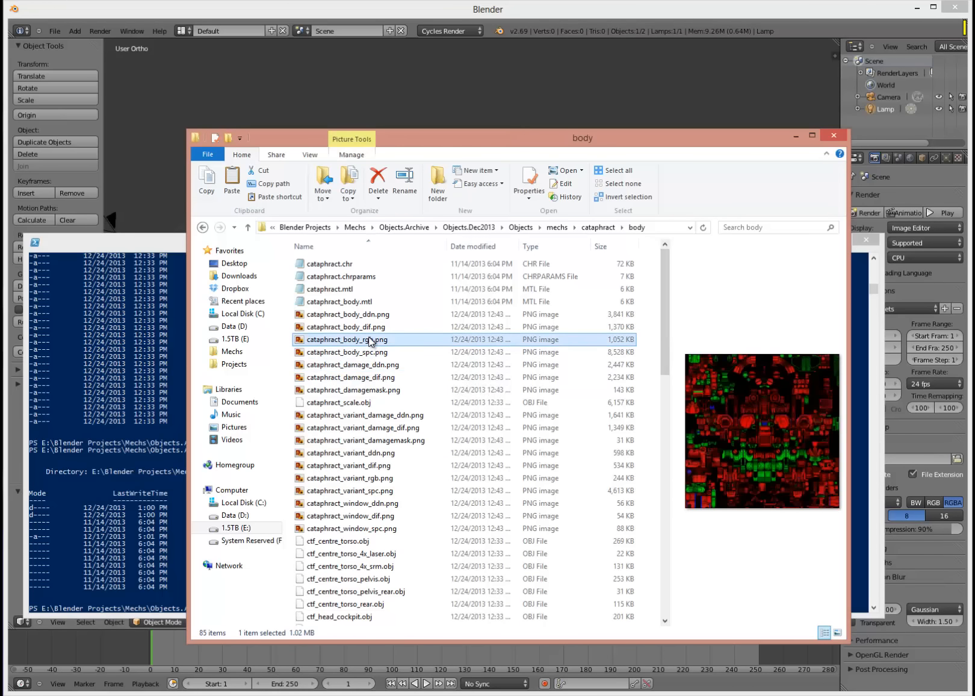
{"action": "left_click", "coordinate": [370, 329]}
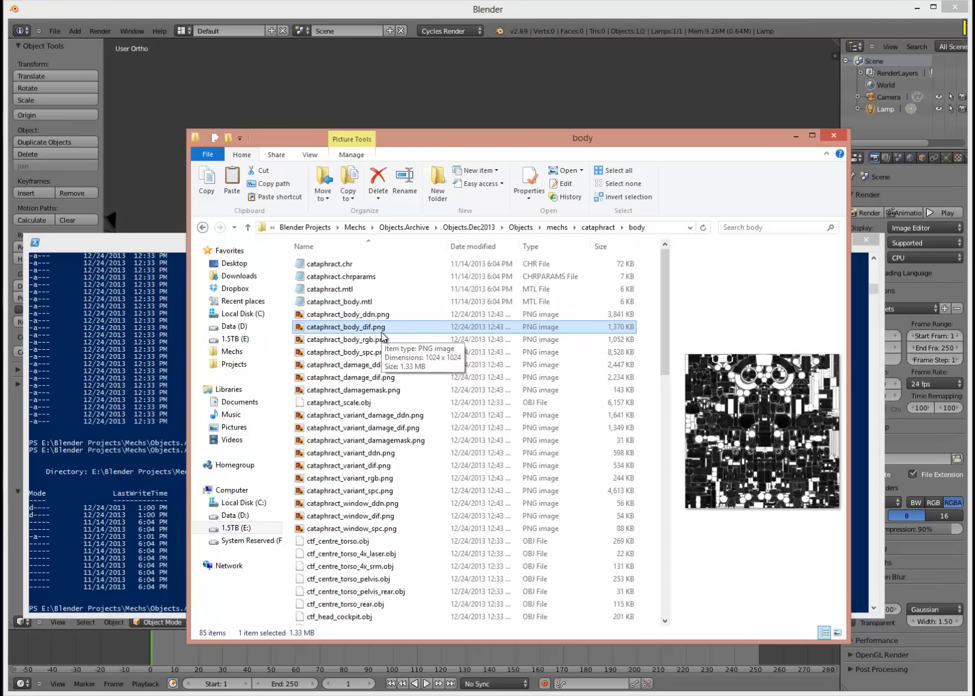
Open cataphract.mtl, read through its material definitions and close it.
{"action": "double_click", "coordinate": [351, 291]}
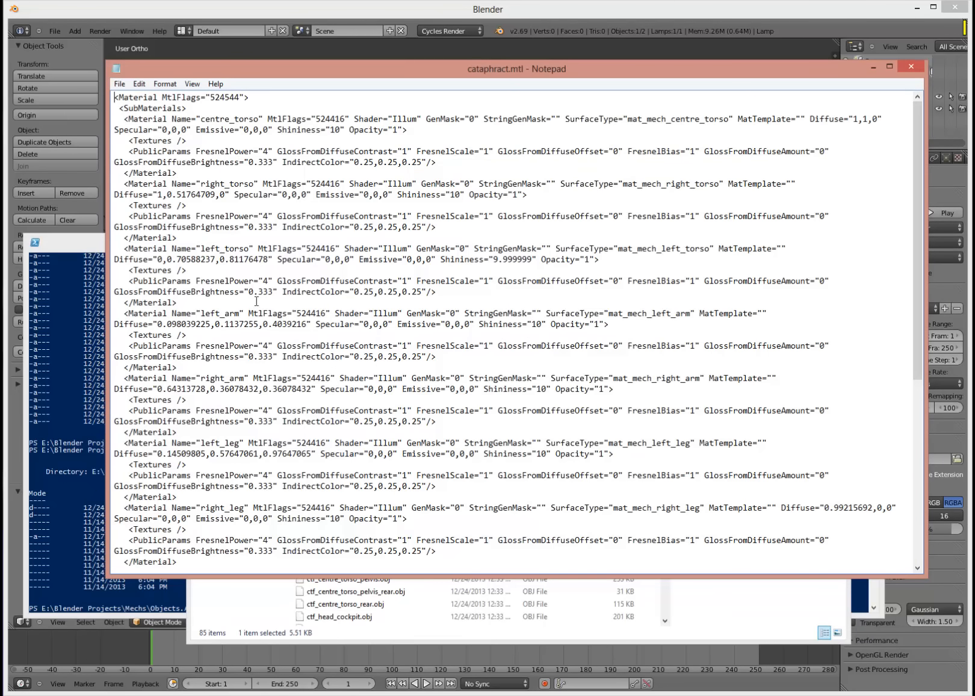
{"action": "scroll", "coordinate": [577, 276], "scroll_direction": "down", "scroll_amount": 10}
{"action": "left_click", "coordinate": [909, 68]}
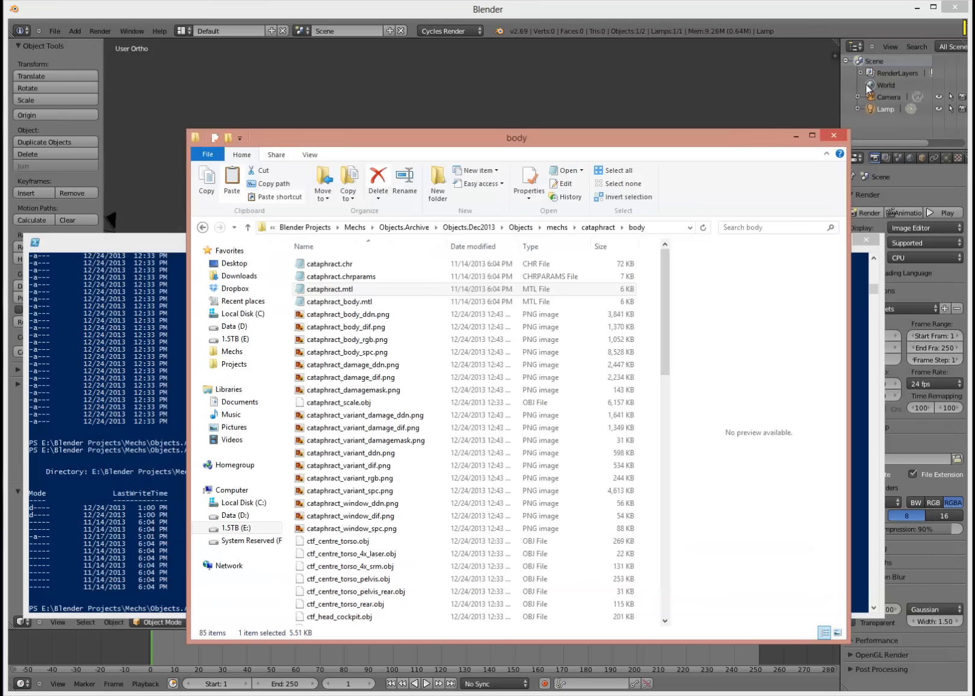
Open cataphract_body.mtl and examine the cataphract_body material name and its diffuse texture entry cataphract_body_dif.tif.
{"action": "left_click", "coordinate": [347, 302]}
{"action": "double_click", "coordinate": [347, 302]}
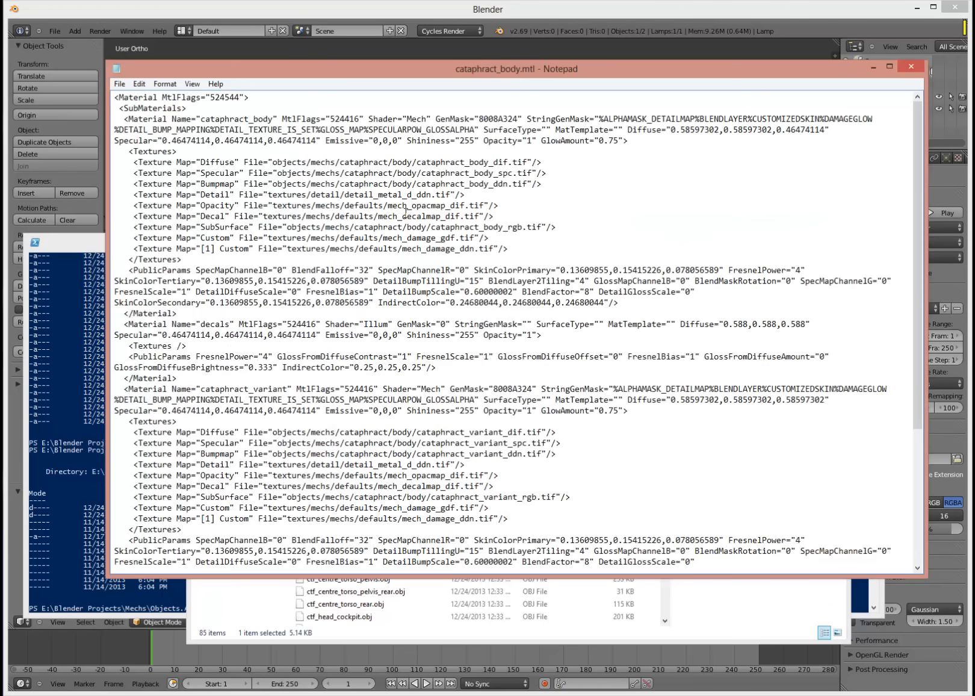
{"action": "left_click_drag", "start_coordinate": [416, 162], "coordinate": [528, 157]}
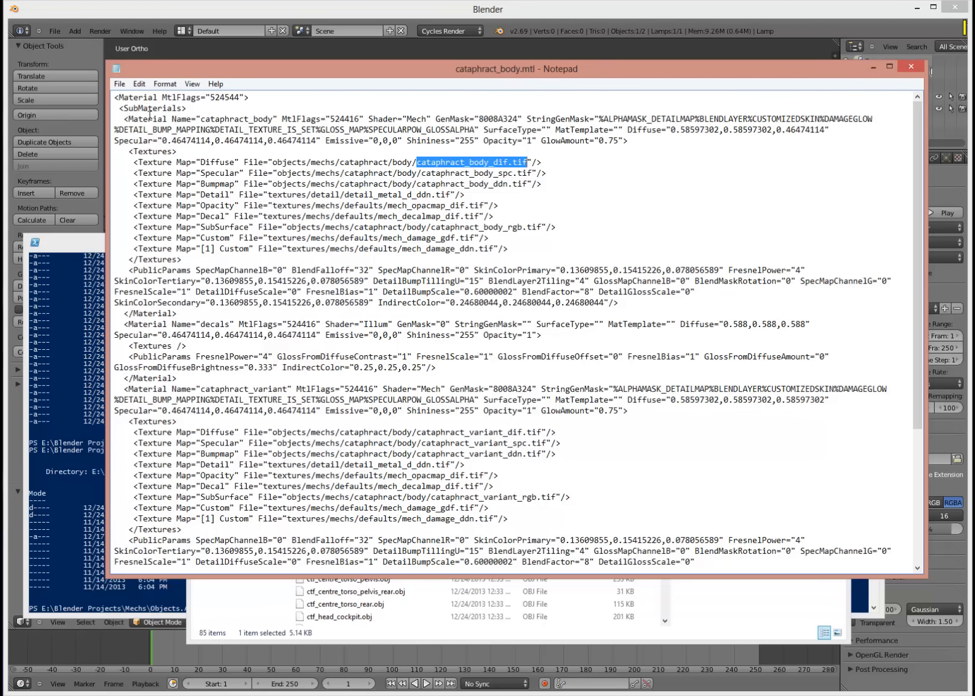
{"action": "left_click_drag", "start_coordinate": [133, 119], "coordinate": [275, 123]}
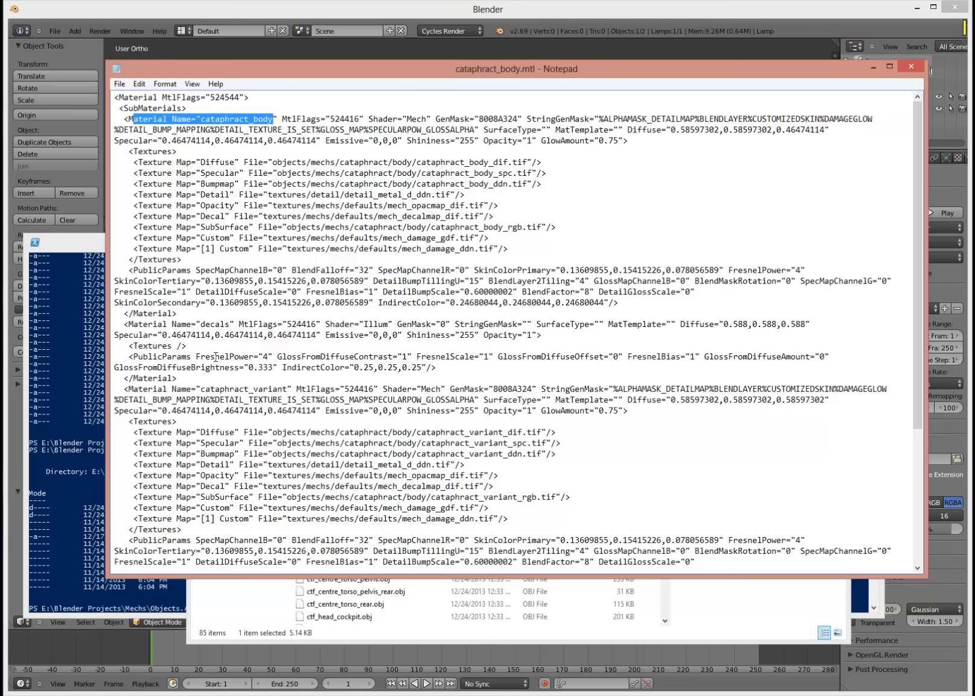
{"action": "left_click", "coordinate": [243, 217]}
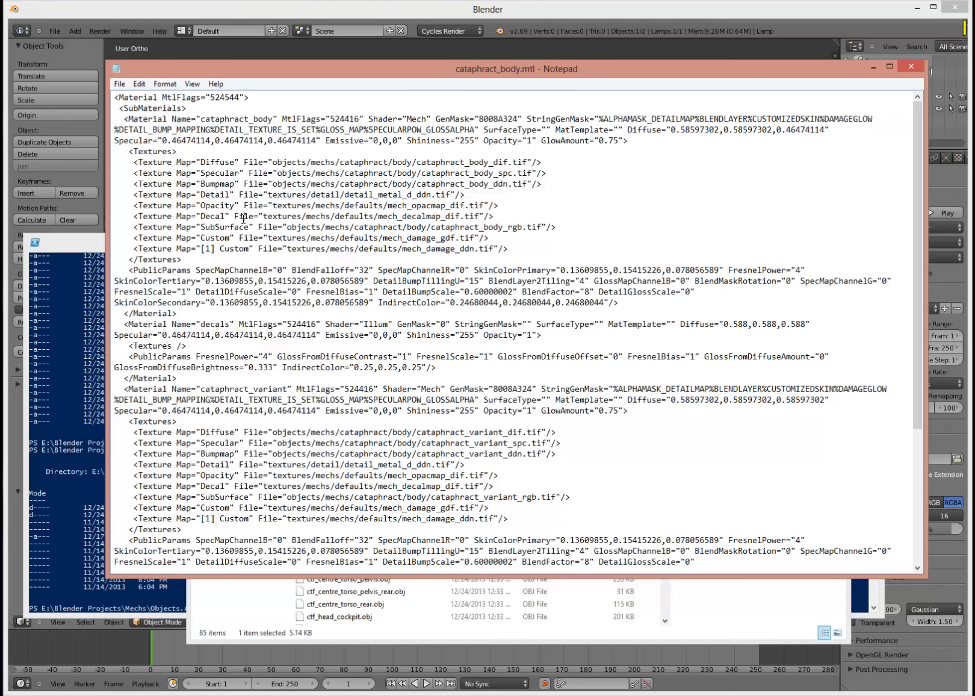
Search cataphract_body.mtl for "material name", go through the successive matches, and minimize the file.
{"action": "key", "text": "ctrl+f"}
{"action": "type", "text": "material"}
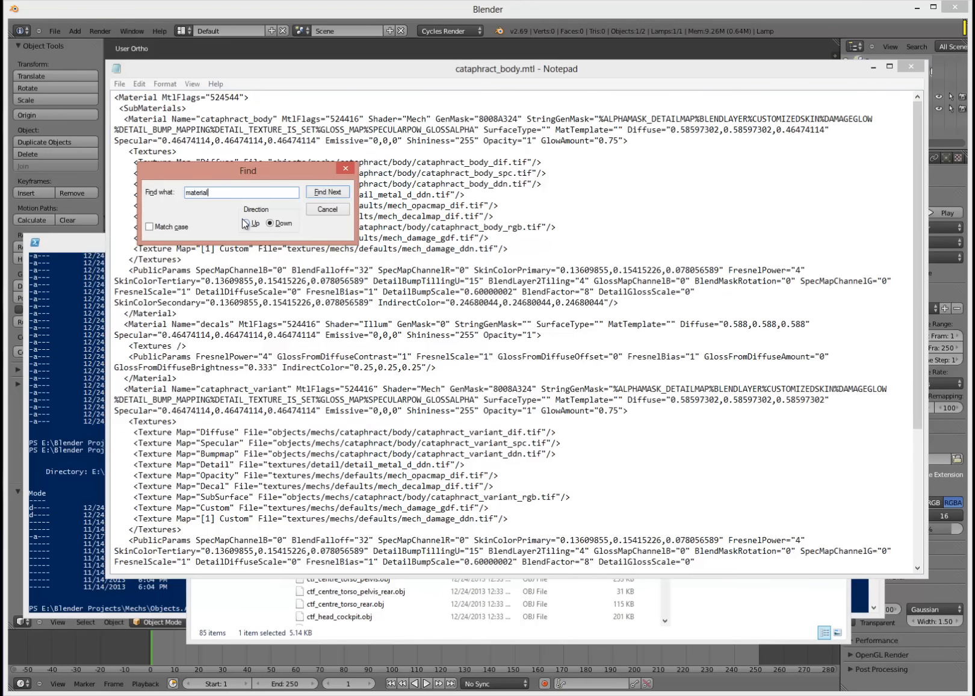
{"action": "type", "text": " name"}
{"action": "key", "text": "Return"}
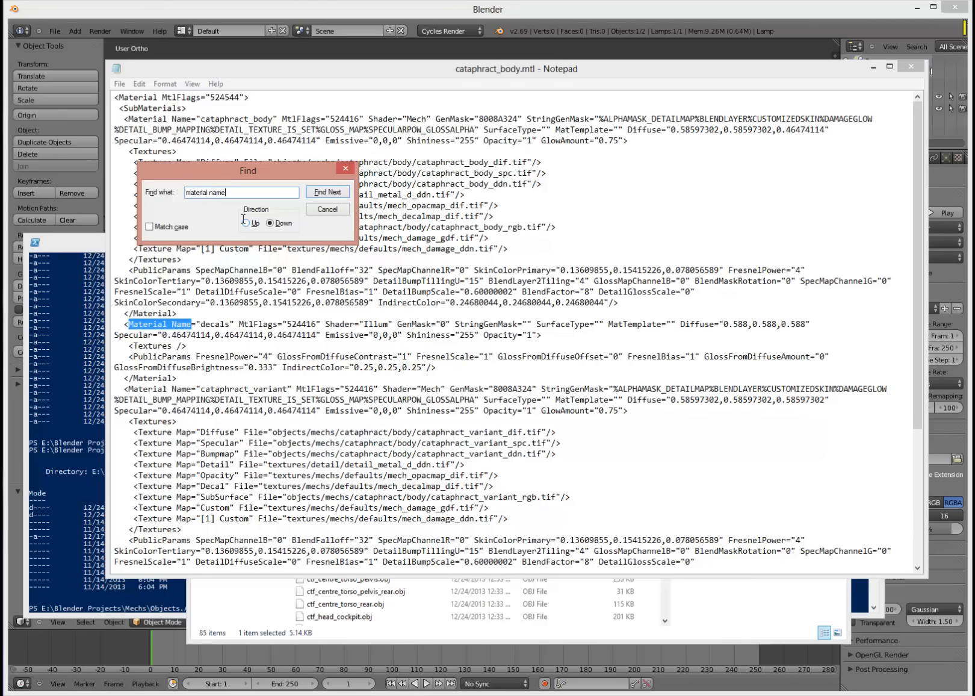
{"action": "key", "text": "Return"}
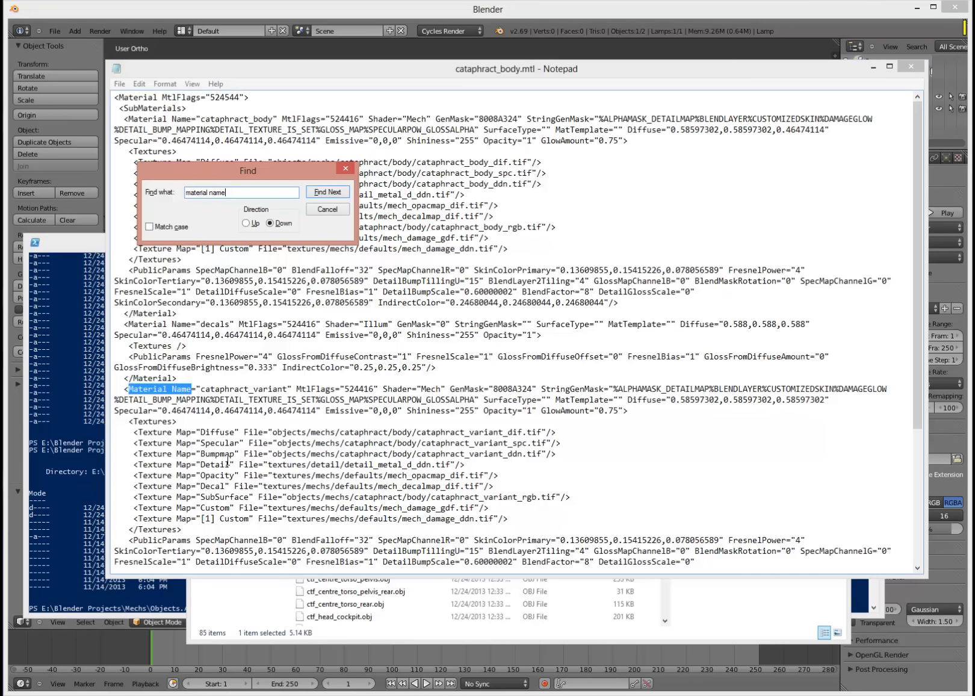
{"action": "key", "text": "Return"}
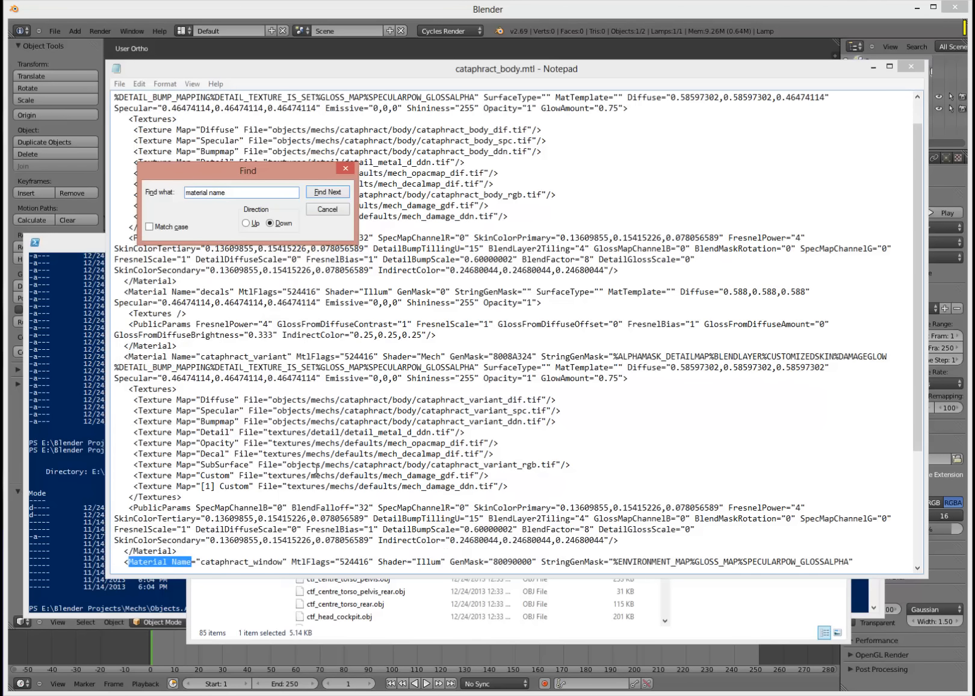
{"action": "left_click", "coordinate": [346, 171]}
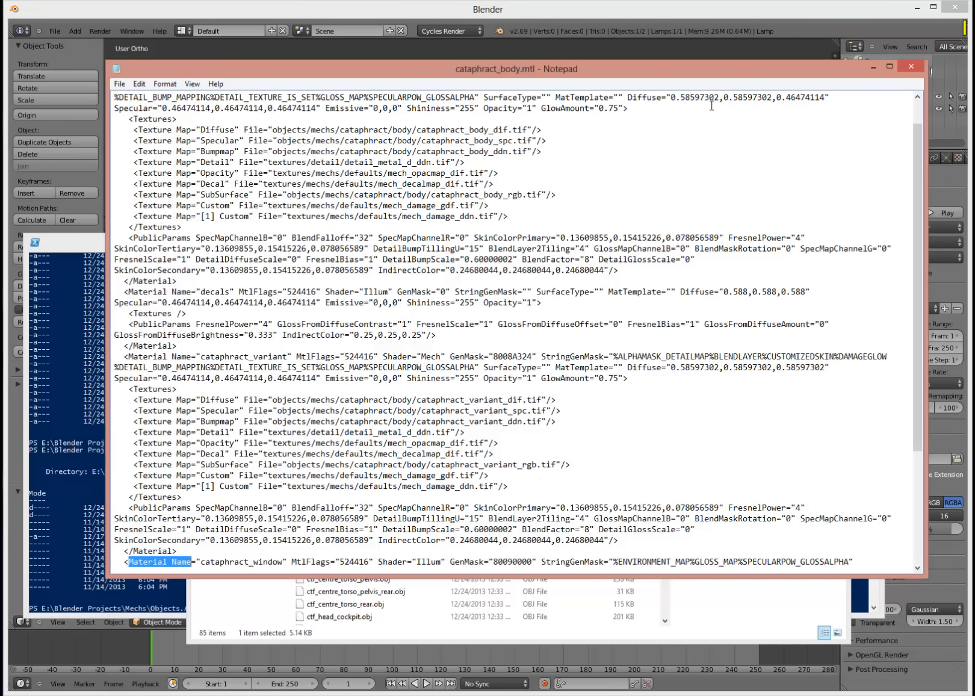
{"action": "left_click", "coordinate": [874, 68]}
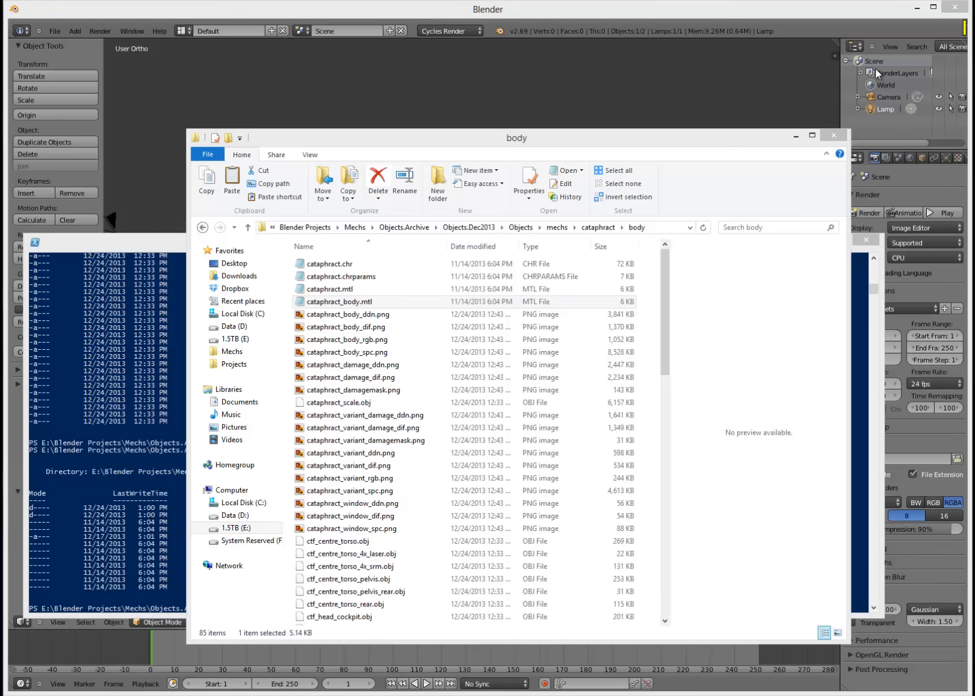
Preview cataphract_body_dif.png in the body folder and select the cataphract.chr file.
{"action": "left_click", "coordinate": [354, 326]}
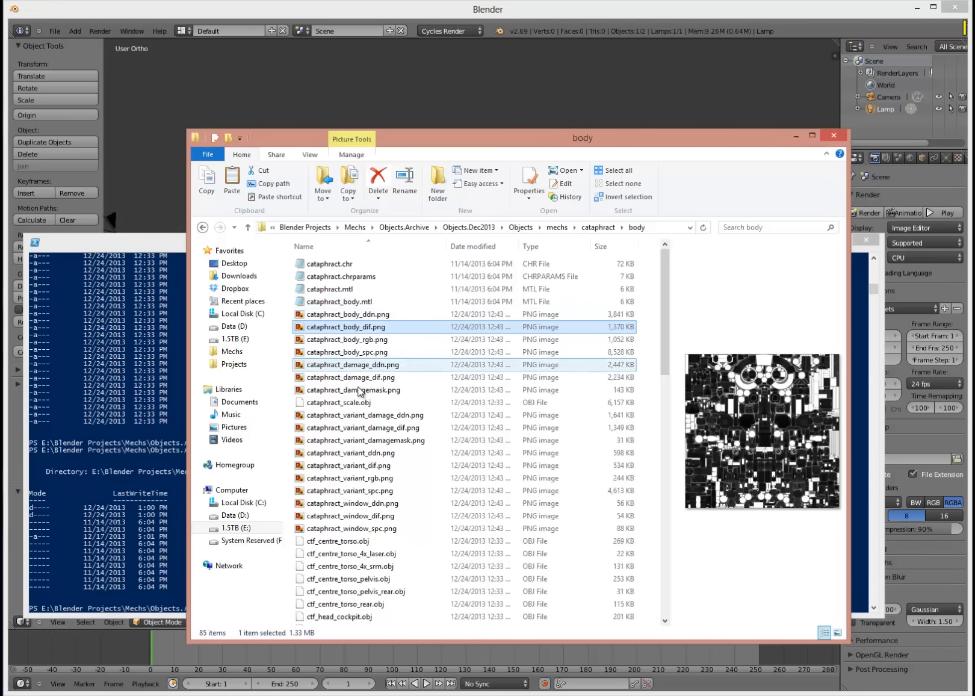
{"action": "left_click", "coordinate": [347, 266]}
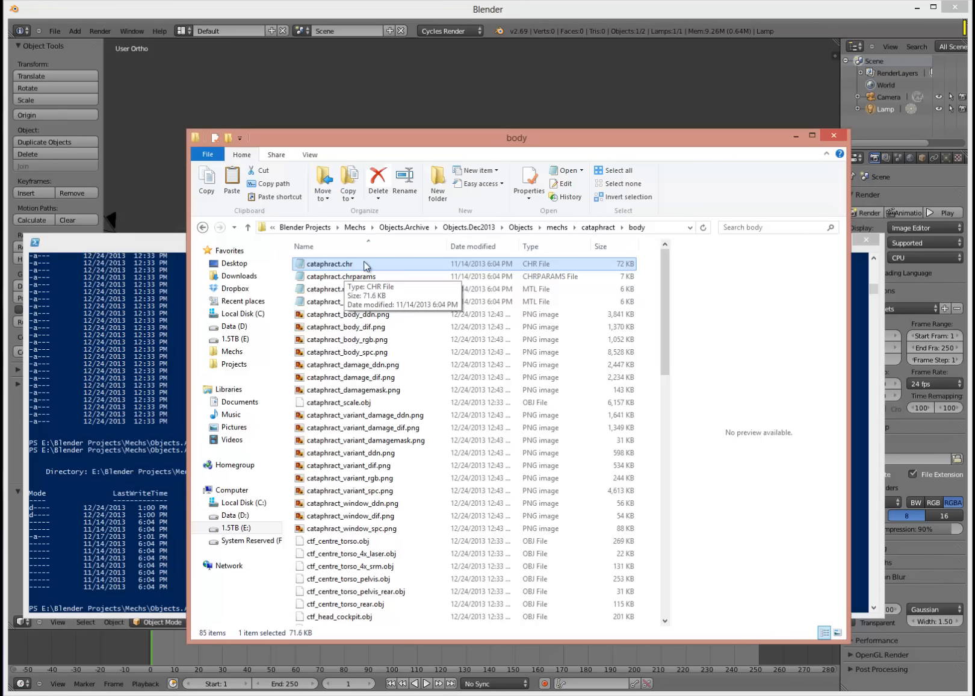
Go back up to the Objects folder and open its mechs subfolder.
{"action": "left_click", "coordinate": [529, 232]}
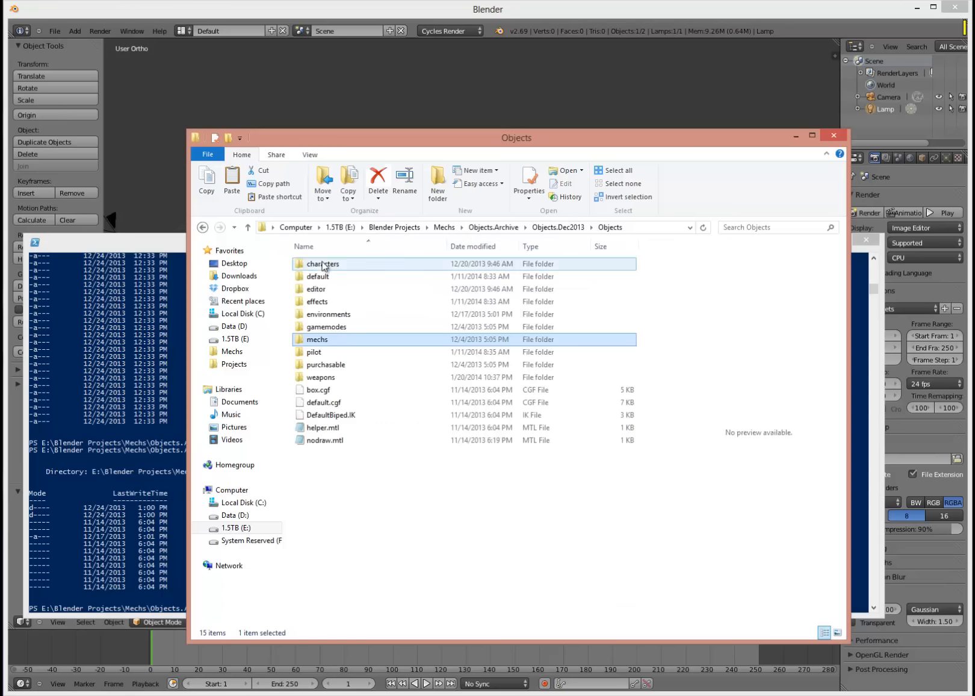
{"action": "double_click", "coordinate": [323, 341]}
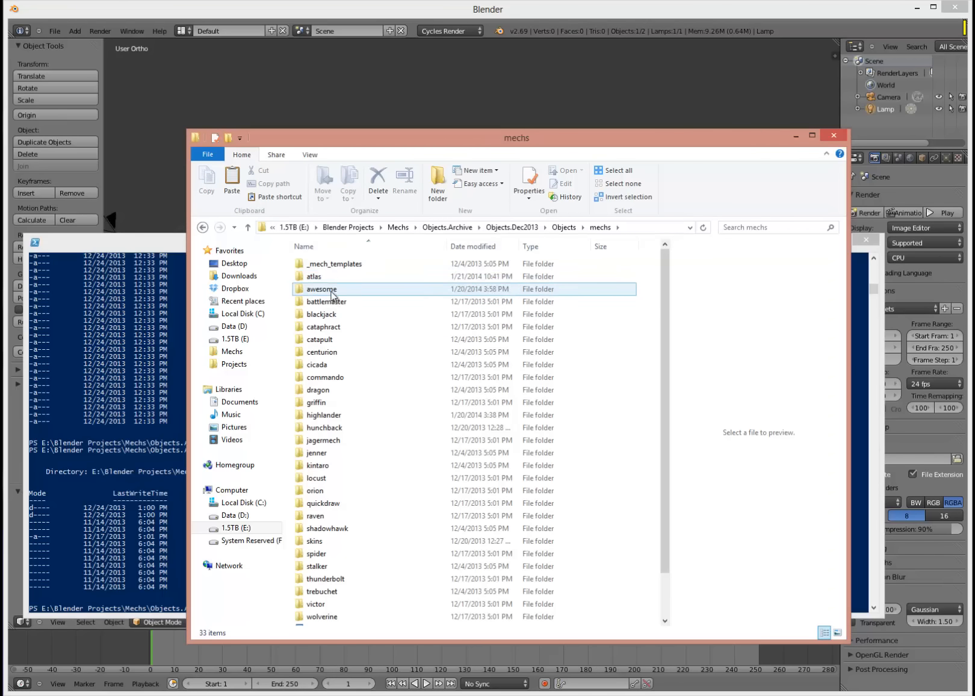
Go back to the Objects.Dec2013 folder and open the cataphract folder under Animations\mechs.
{"action": "left_click", "coordinate": [558, 227]}
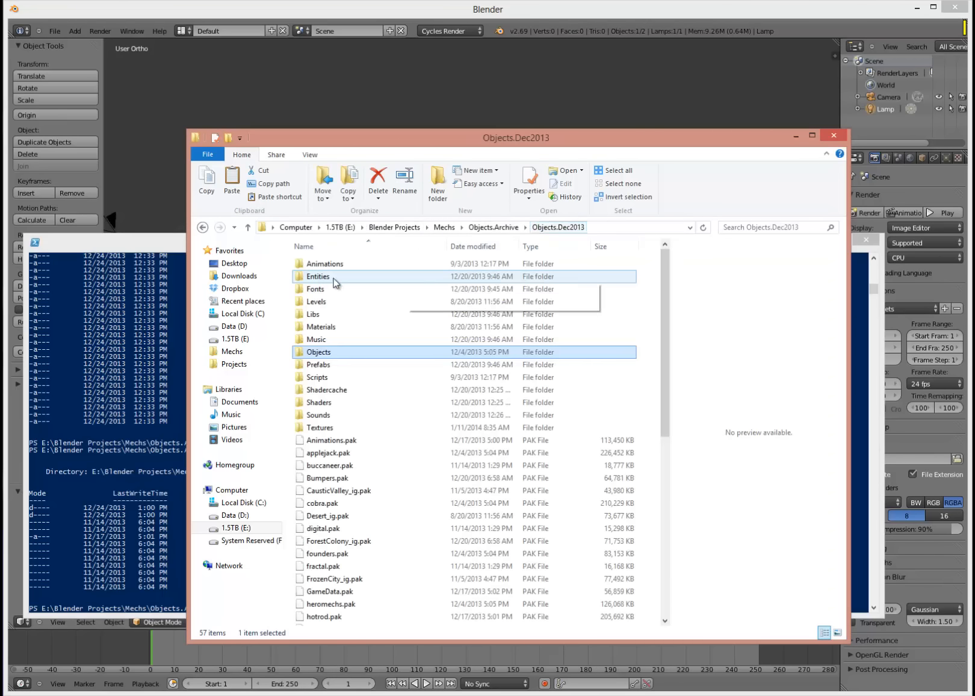
{"action": "double_click", "coordinate": [330, 264]}
{"action": "left_click", "coordinate": [335, 290]}
{"action": "double_click", "coordinate": [334, 294]}
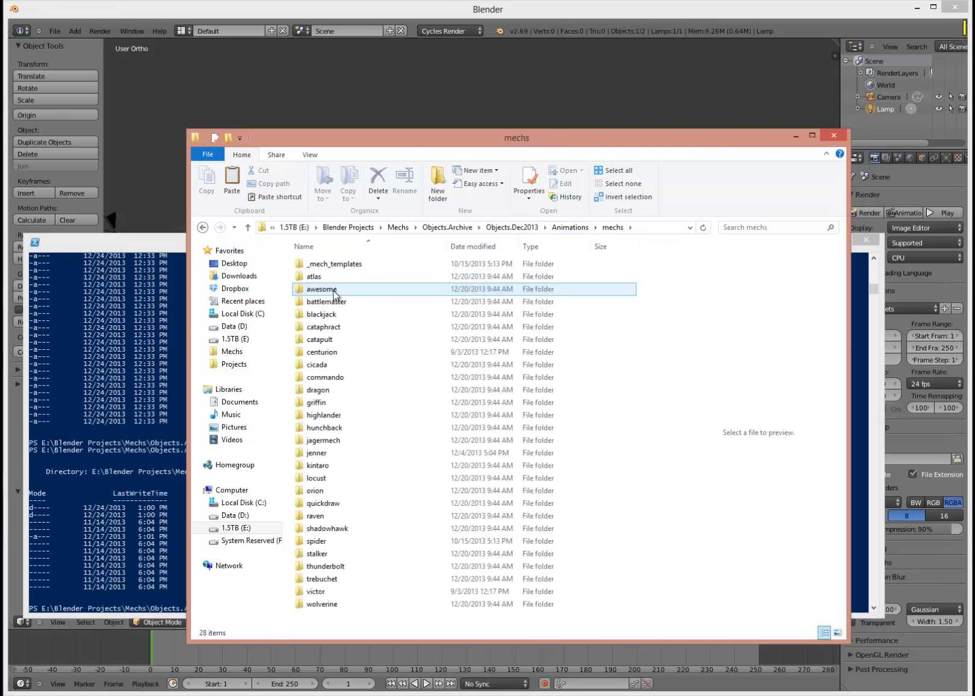
{"action": "double_click", "coordinate": [334, 327]}
Look through the Cataphract's CAF animation files and select additive_hit_react_above.caf.
{"action": "left_click", "coordinate": [374, 277]}
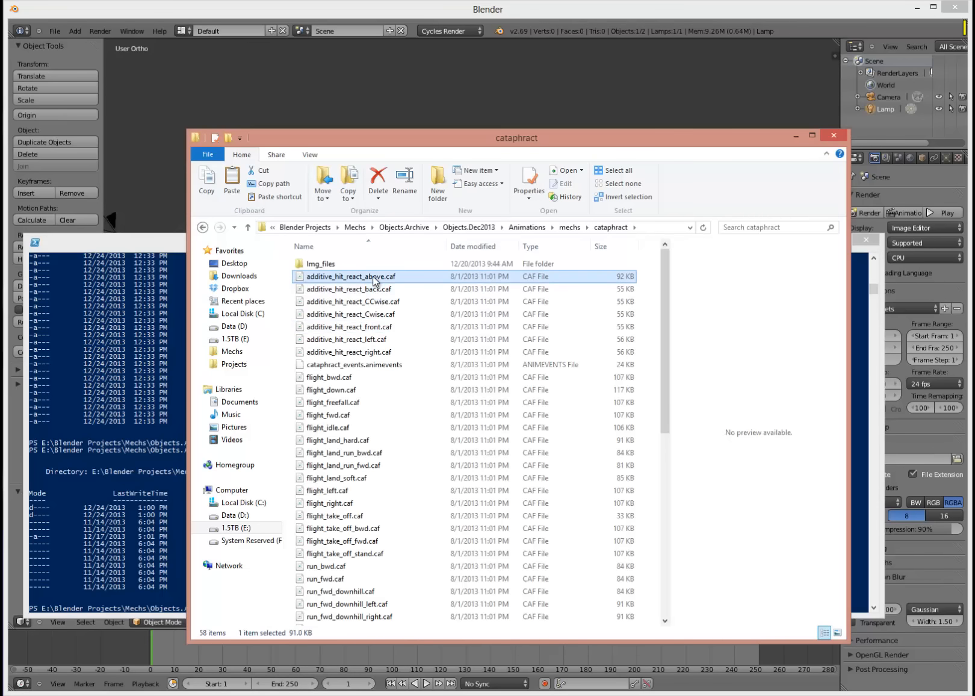
{"action": "scroll", "coordinate": [364, 415], "scroll_direction": "down", "scroll_amount": 9}
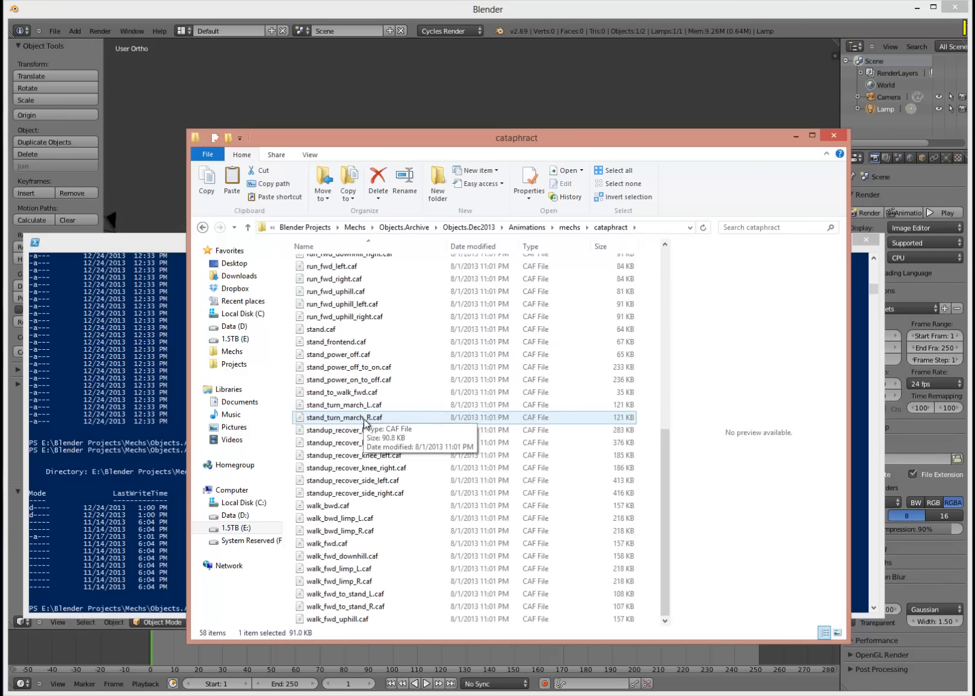
{"action": "scroll", "coordinate": [337, 470], "scroll_direction": "down", "scroll_amount": 1}
{"action": "left_click", "coordinate": [346, 420]}
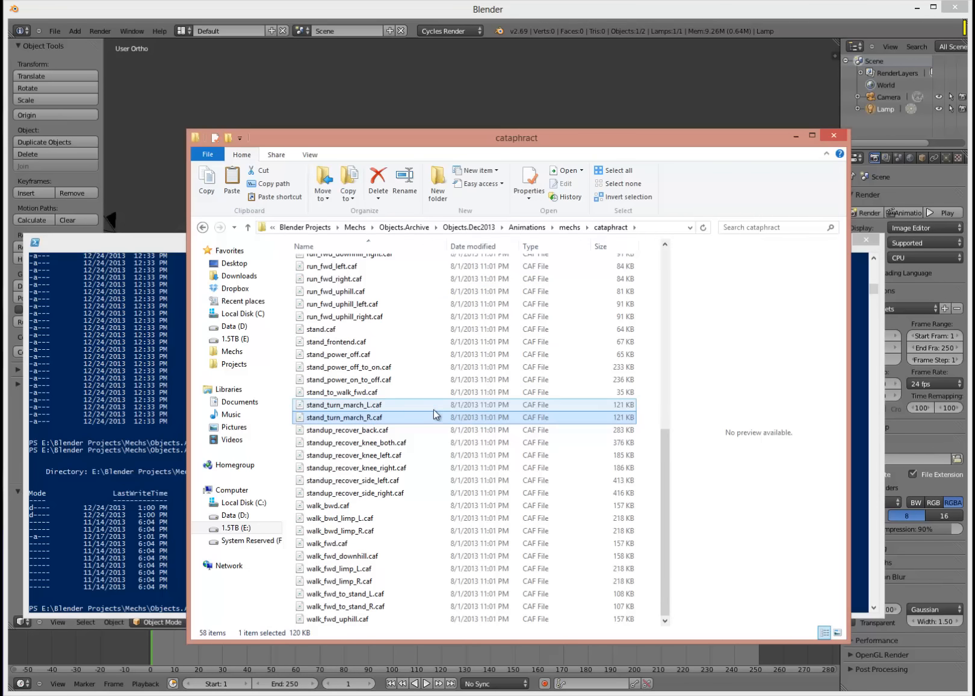
{"action": "scroll", "coordinate": [430, 418], "scroll_direction": "up", "scroll_amount": 10}
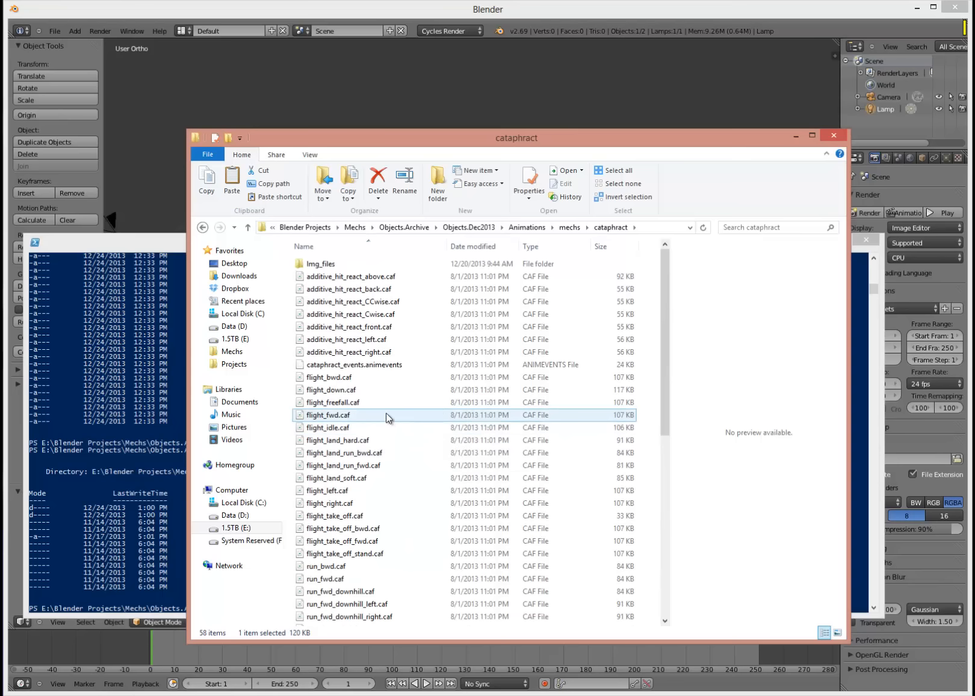
{"action": "left_click", "coordinate": [371, 277]}
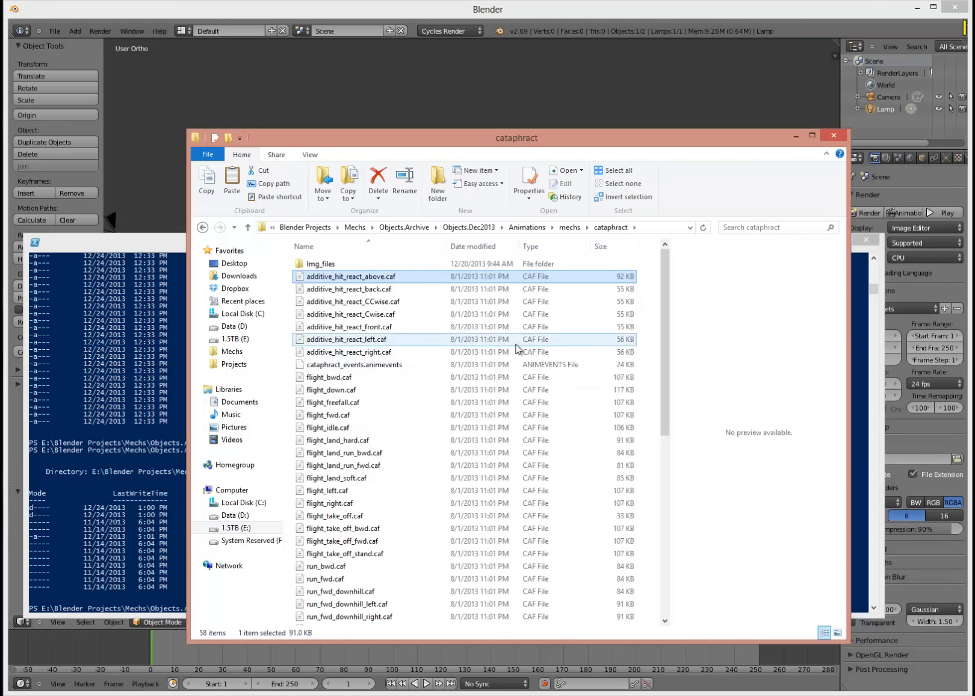
Return to the Objects\mechs\cataphract\body folder, select the ctf_centre_torso.obj file, and switch to Blender.
{"action": "left_click", "coordinate": [469, 227]}
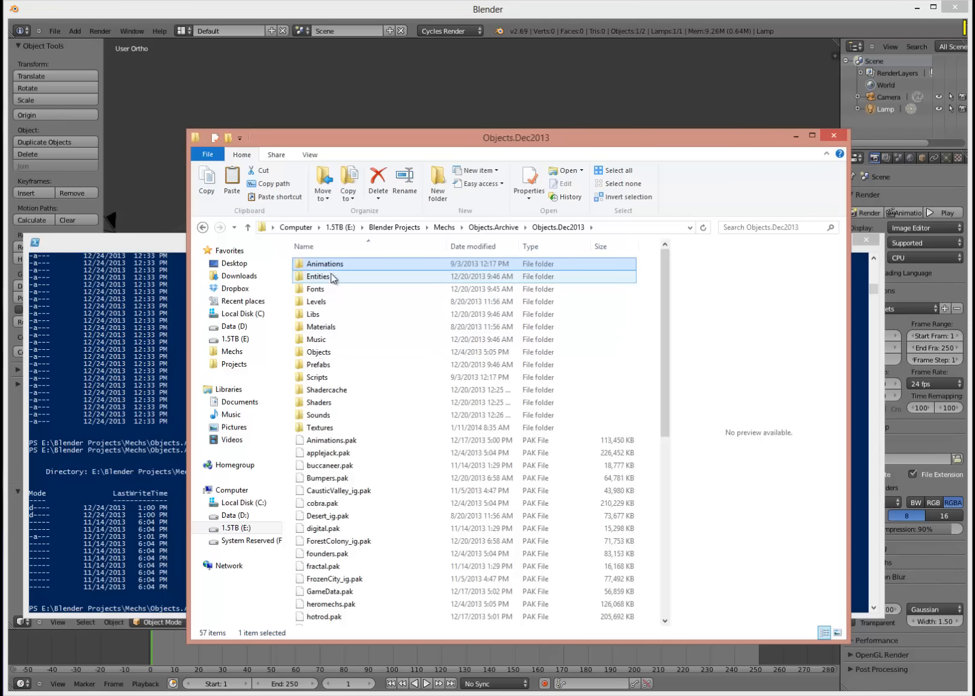
{"action": "double_click", "coordinate": [319, 353]}
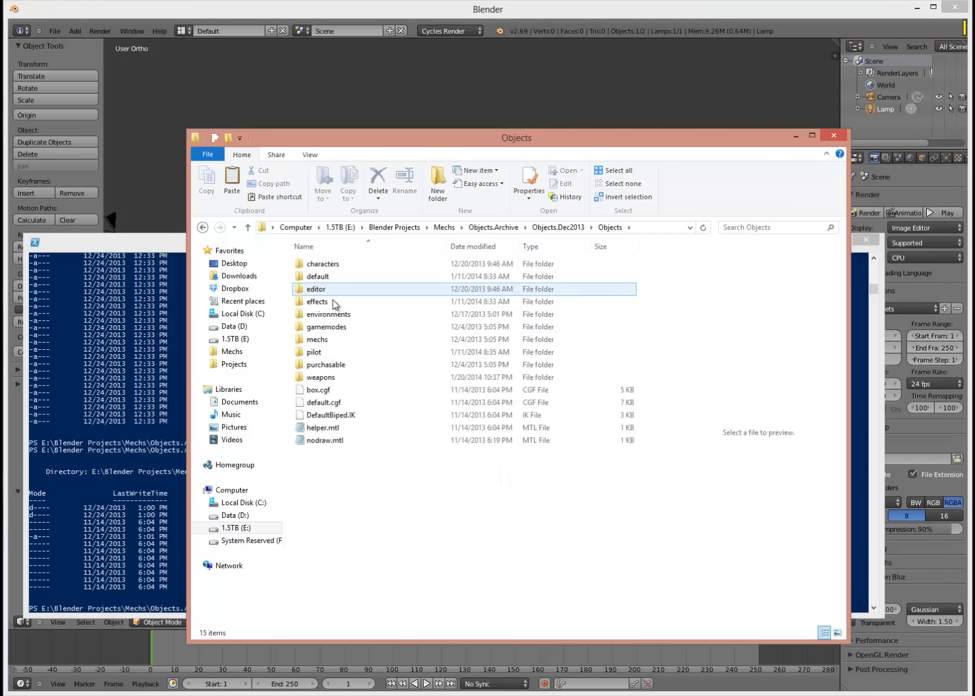
{"action": "double_click", "coordinate": [332, 339]}
{"action": "double_click", "coordinate": [332, 326]}
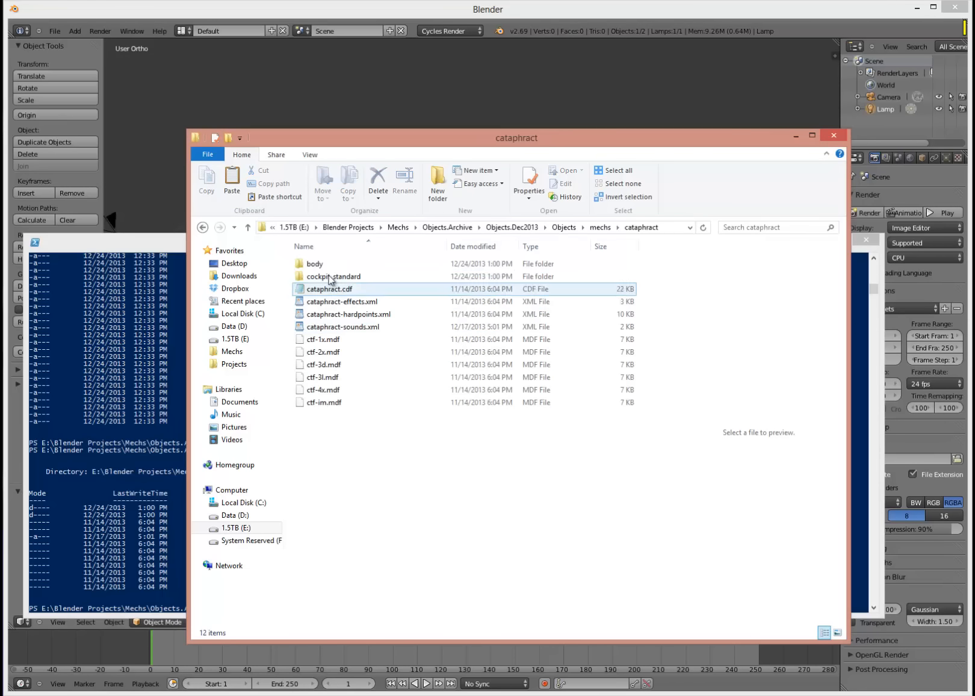
{"action": "double_click", "coordinate": [325, 265]}
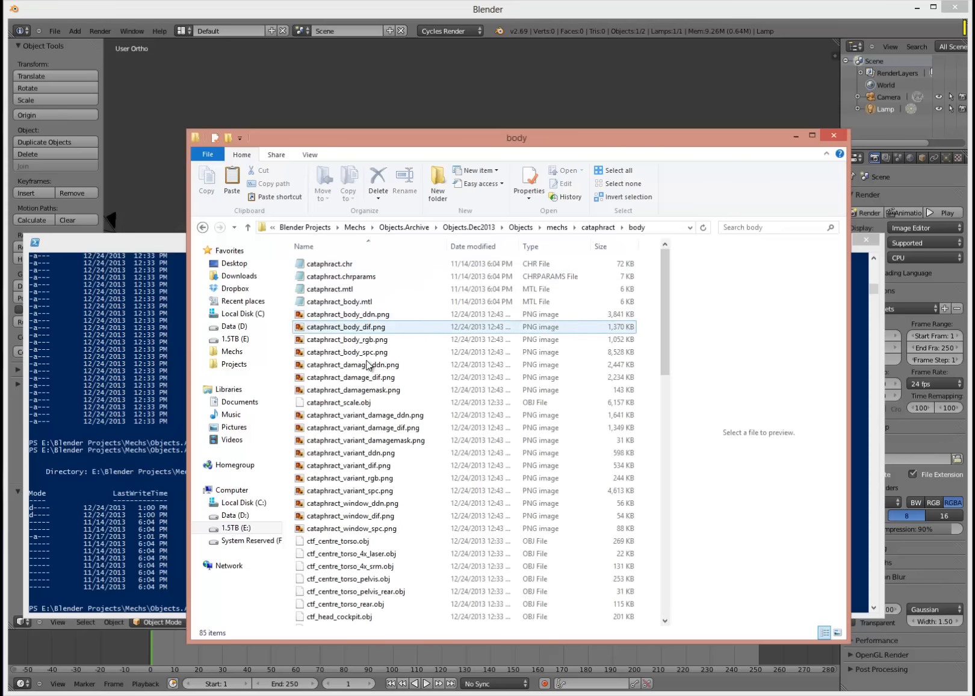
{"action": "left_click", "coordinate": [354, 555]}
{"action": "left_click", "coordinate": [362, 542]}
{"action": "left_click", "coordinate": [59, 32]}
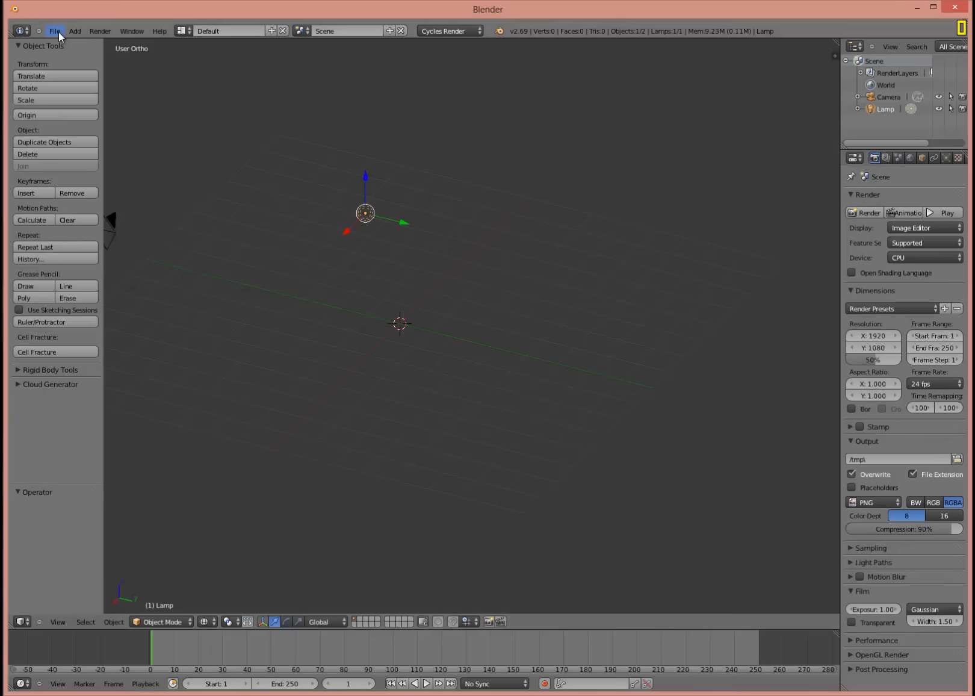
{"action": "left_click", "coordinate": [58, 32]}
{"action": "mouse_move", "coordinate": [106, 212]}
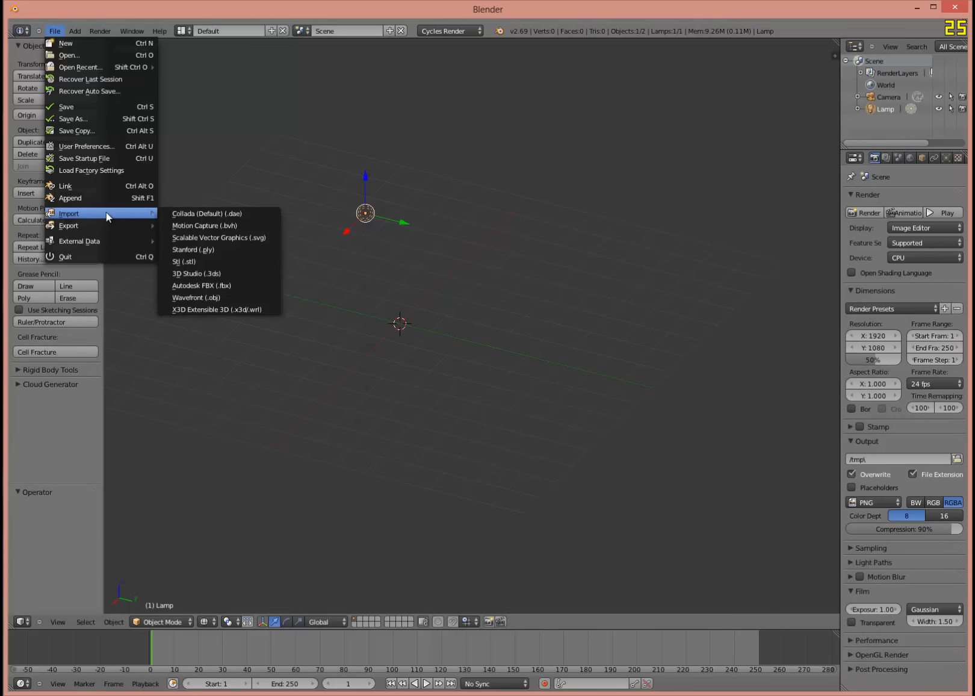
{"action": "left_click", "coordinate": [220, 297]}
{"action": "left_click", "coordinate": [48, 267]}
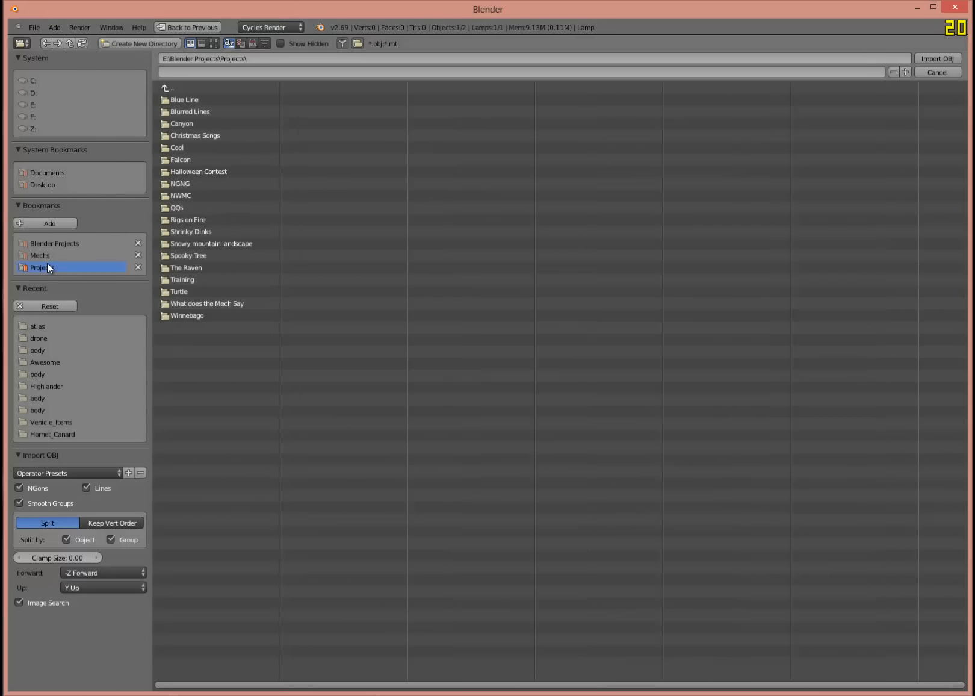
{"action": "left_click", "coordinate": [47, 256]}
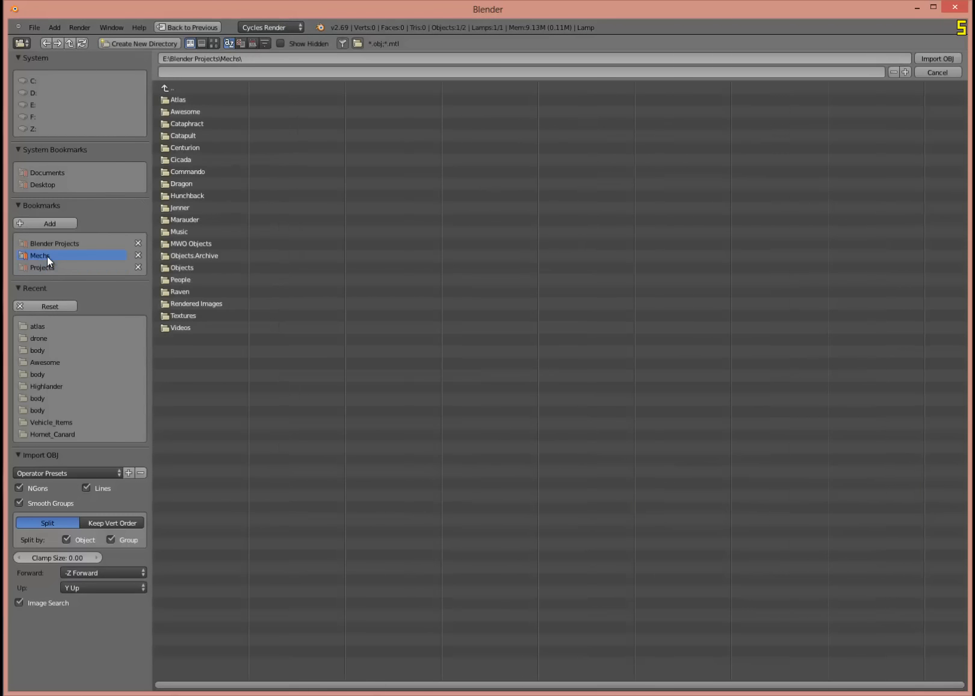
{"action": "left_click", "coordinate": [203, 255]}
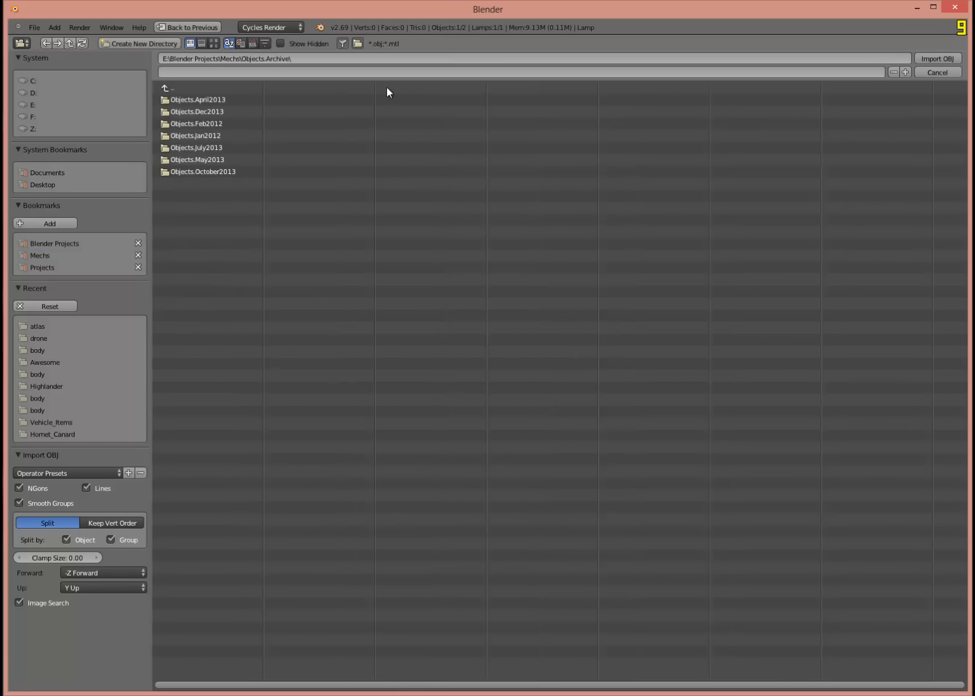
{"action": "left_click", "coordinate": [937, 72]}
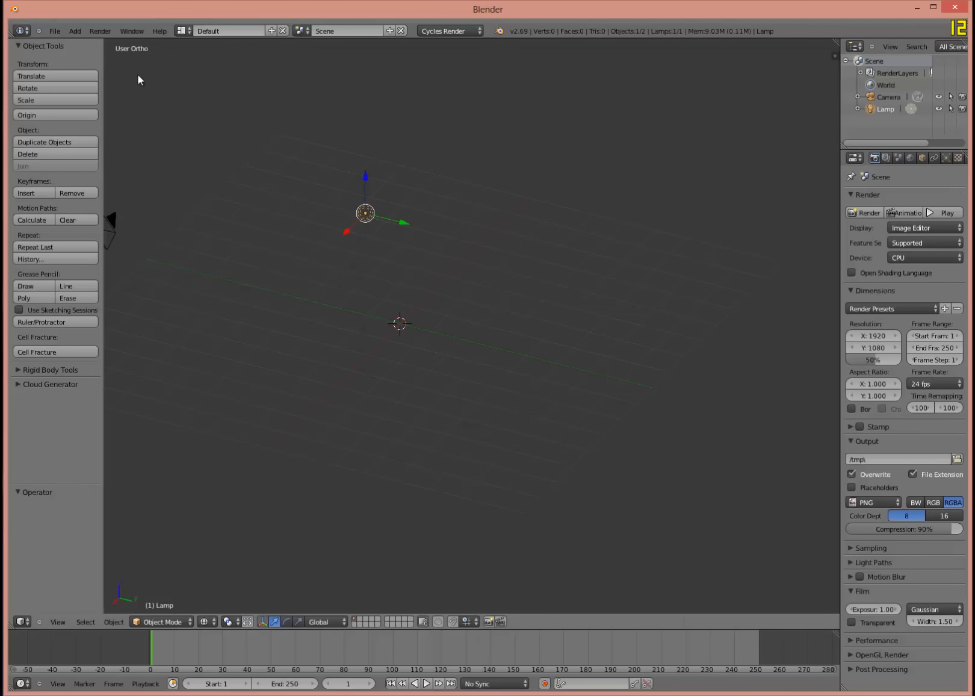
Delete the lamp and the camera from the scene.
{"action": "key", "text": "x"}
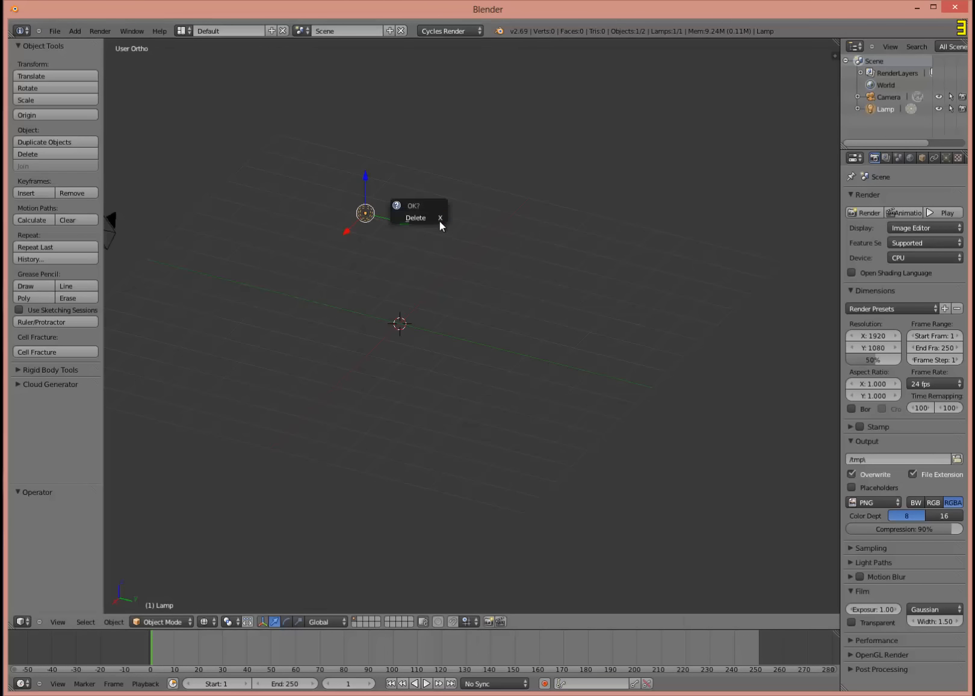
{"action": "left_click", "coordinate": [439, 219]}
{"action": "right_click", "coordinate": [117, 240]}
{"action": "key", "text": "x"}
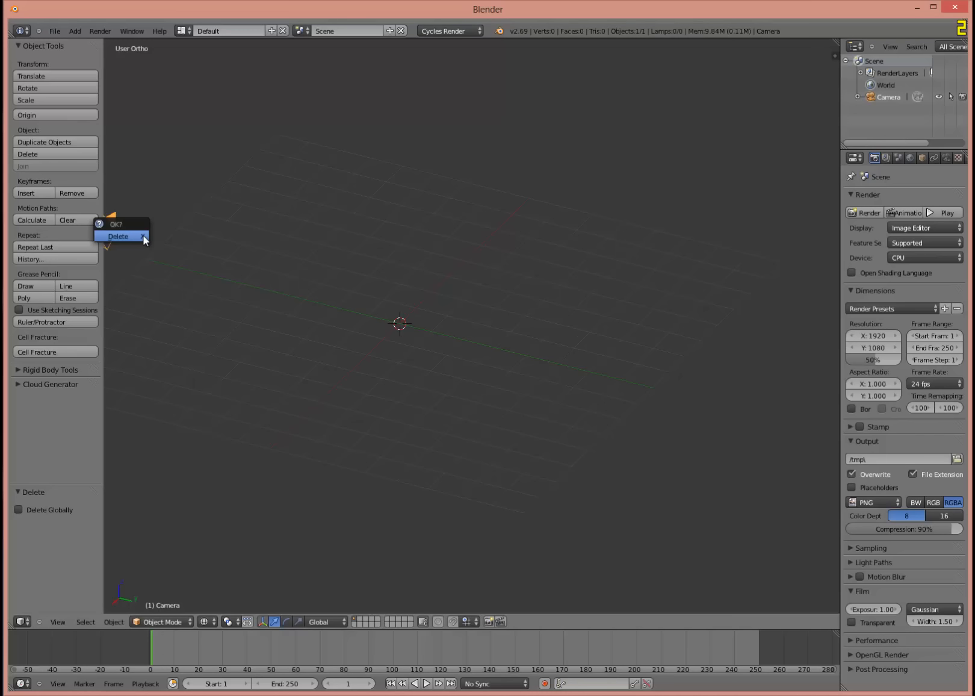
{"action": "left_click", "coordinate": [143, 236]}
Start saving the scene as a new file and browse to Objects.Archive\Objects.Dec2013\Objects\mechs\cataphract.
{"action": "left_click", "coordinate": [52, 32]}
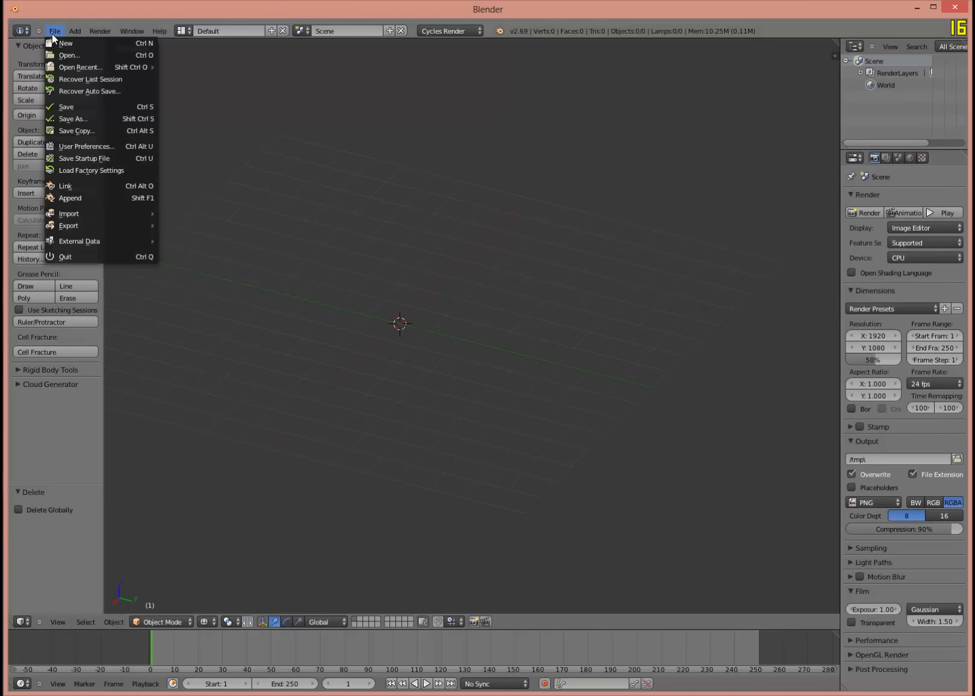
{"action": "left_click", "coordinate": [84, 119]}
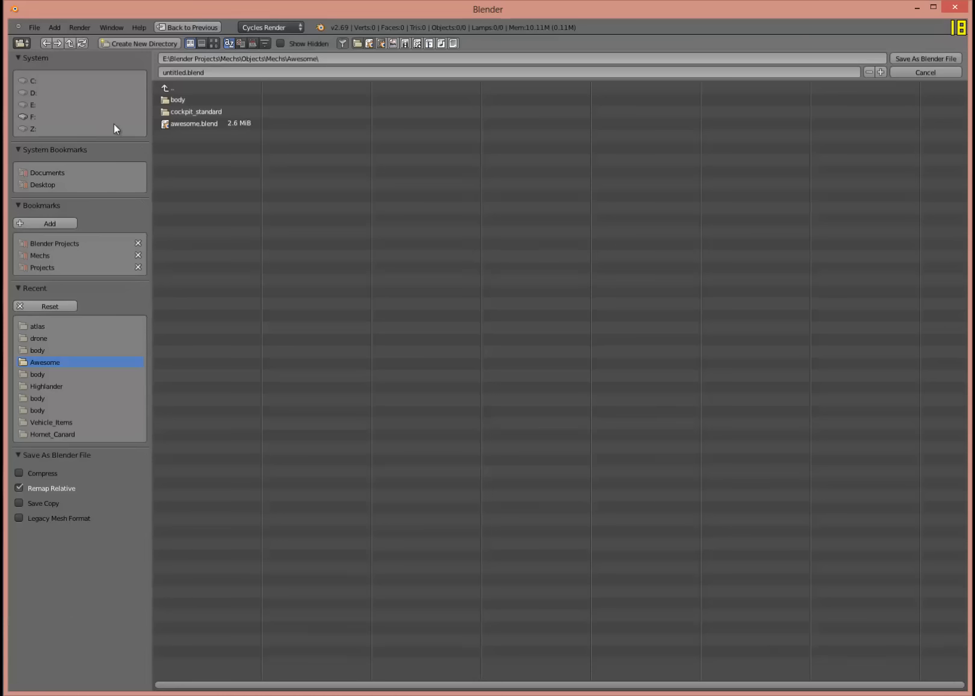
{"action": "left_click", "coordinate": [175, 87]}
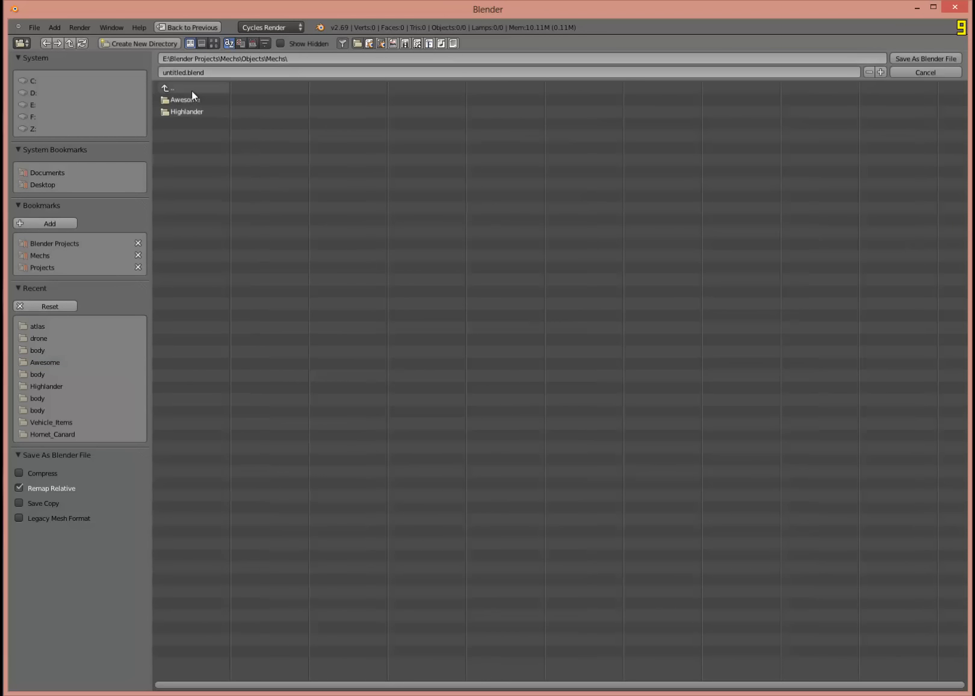
{"action": "left_click", "coordinate": [178, 90]}
{"action": "left_click", "coordinate": [180, 89]}
{"action": "left_click", "coordinate": [195, 255]}
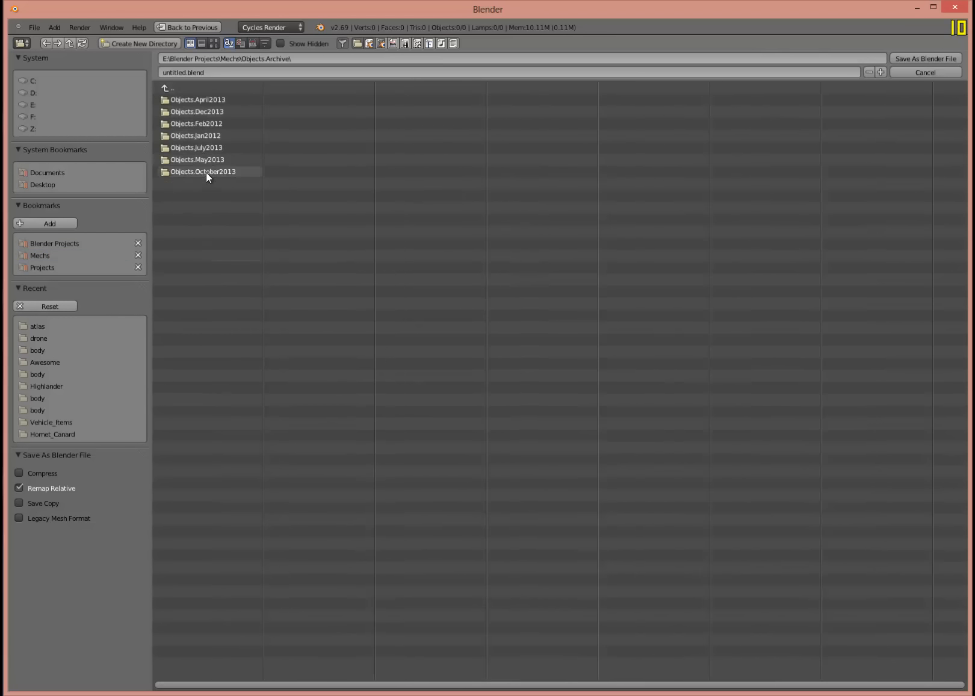
{"action": "left_click", "coordinate": [211, 112]}
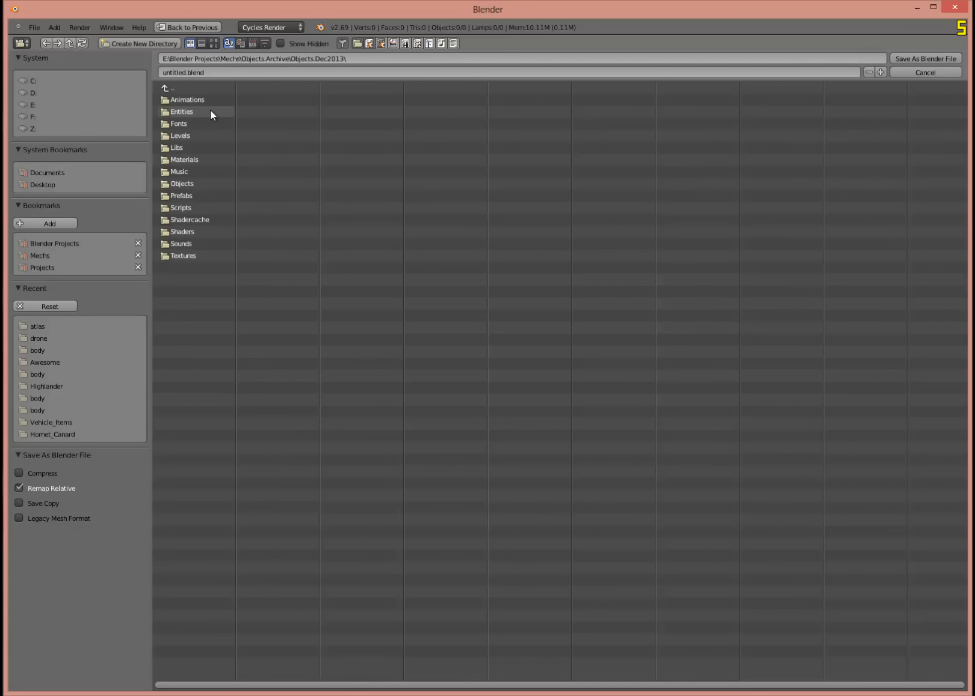
{"action": "left_click", "coordinate": [192, 184]}
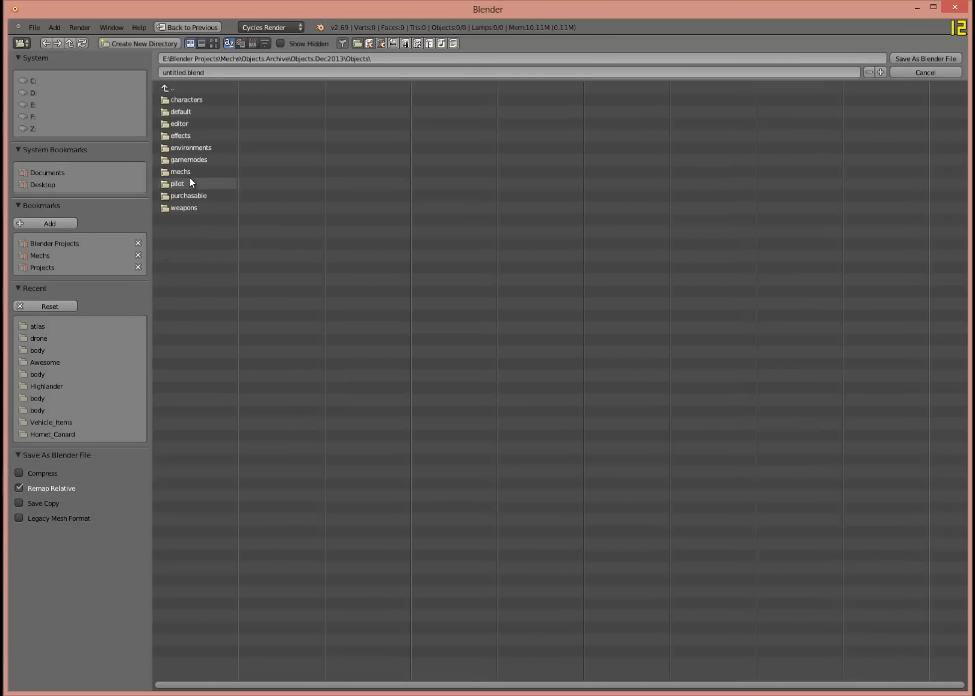
{"action": "left_click", "coordinate": [189, 173]}
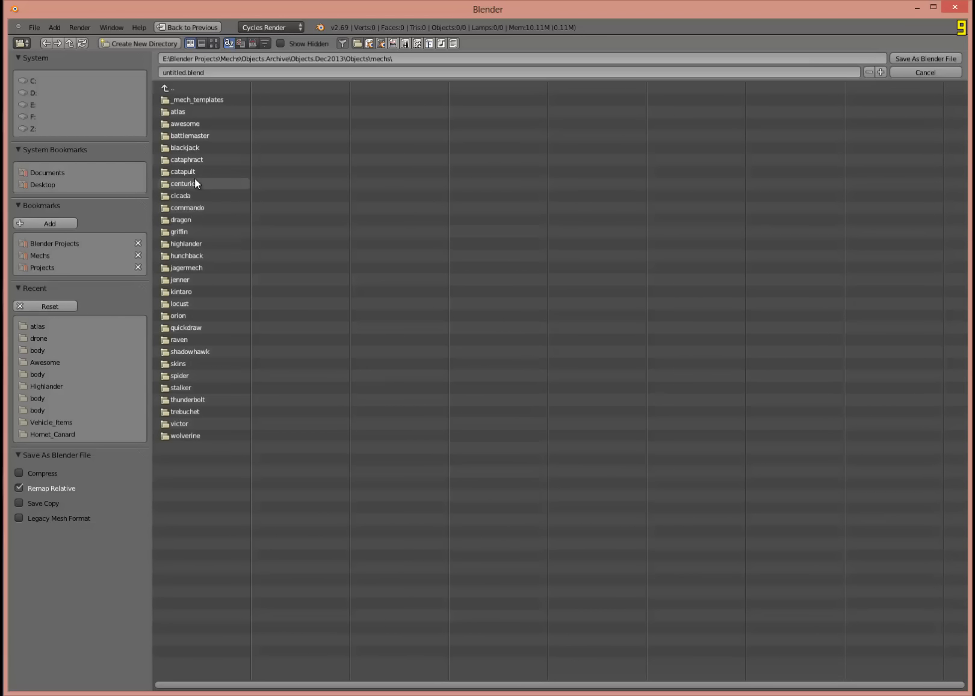
{"action": "left_click", "coordinate": [198, 159]}
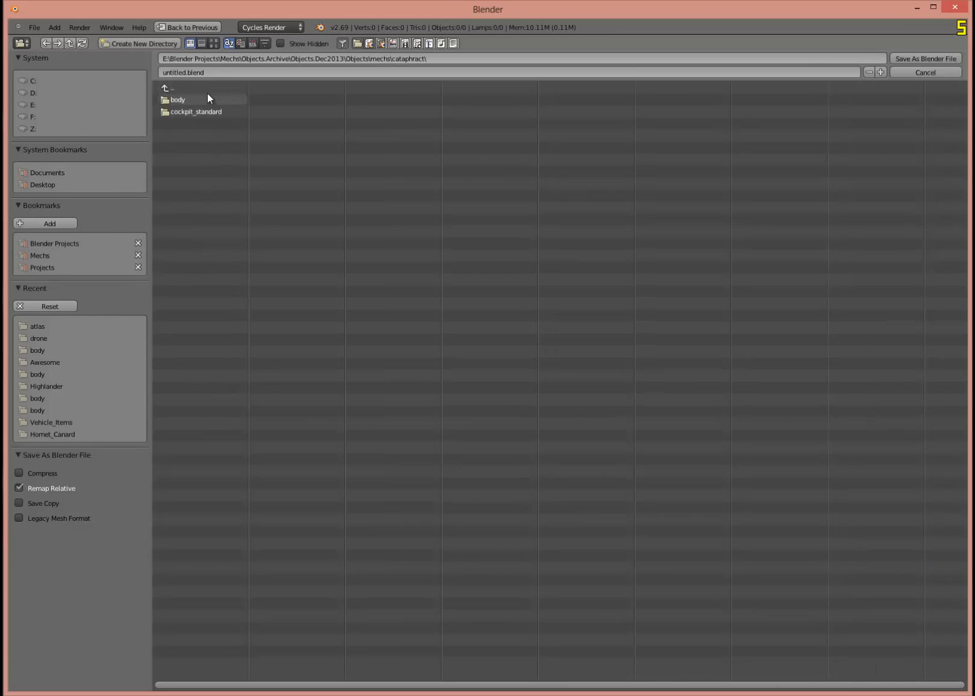
Name the file cataphract.blend and save it in the cataphract folder.
{"action": "left_click", "coordinate": [248, 72]}
{"action": "type", "text": "c"}
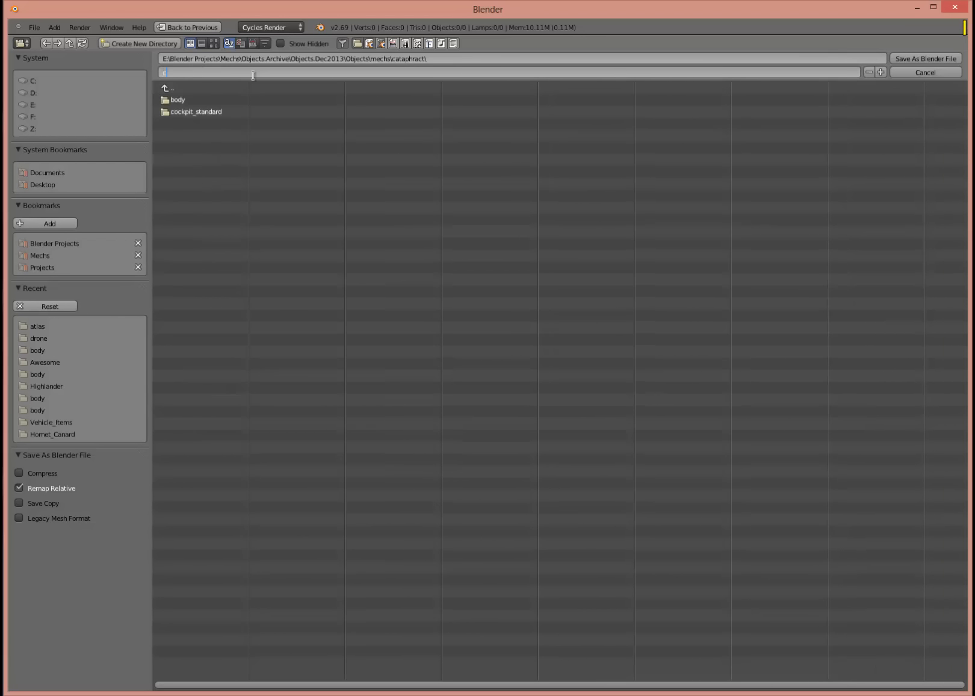
{"action": "type", "text": "ataphract.blend"}
{"action": "key", "text": "Return"}
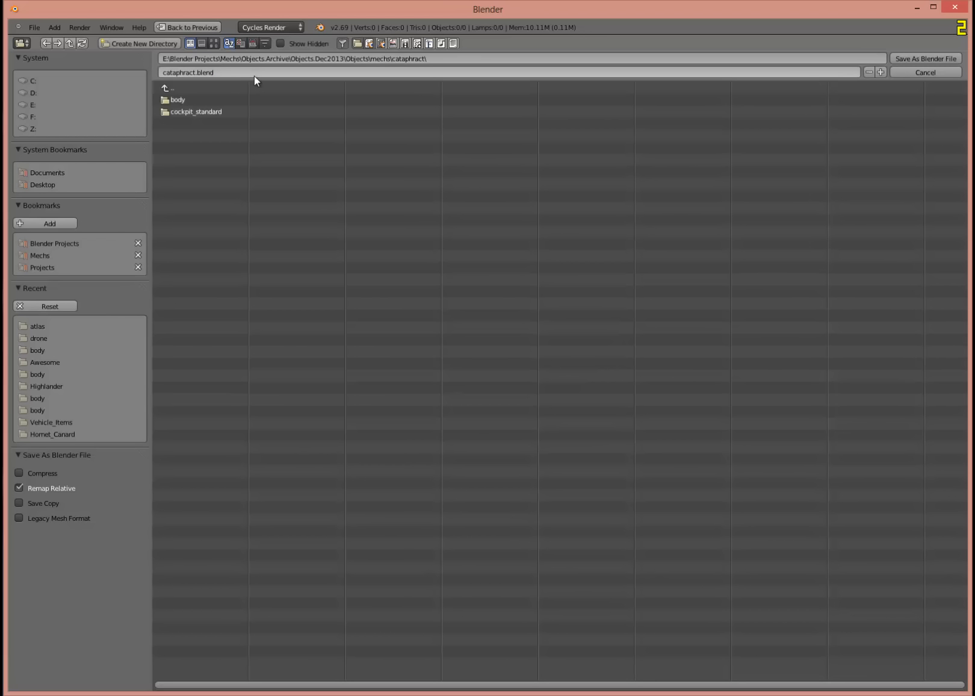
{"action": "left_click", "coordinate": [924, 59]}
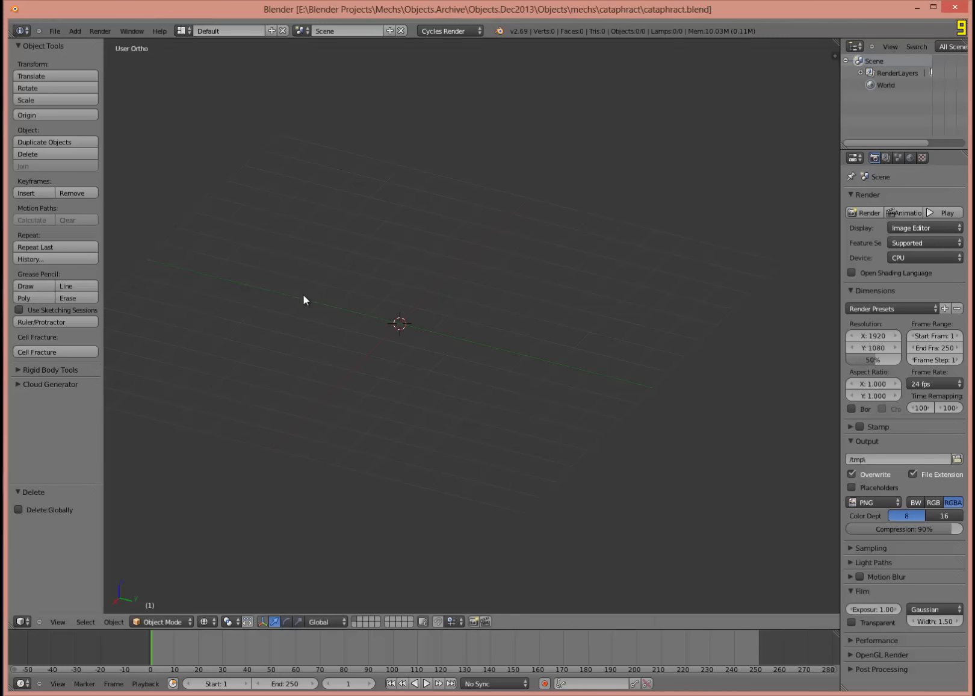
Import the Wavefront file ctf_centre_torso.obj from the cataphract body folder and display it with solid shading.
{"action": "left_click", "coordinate": [53, 31]}
{"action": "mouse_move", "coordinate": [96, 215]}
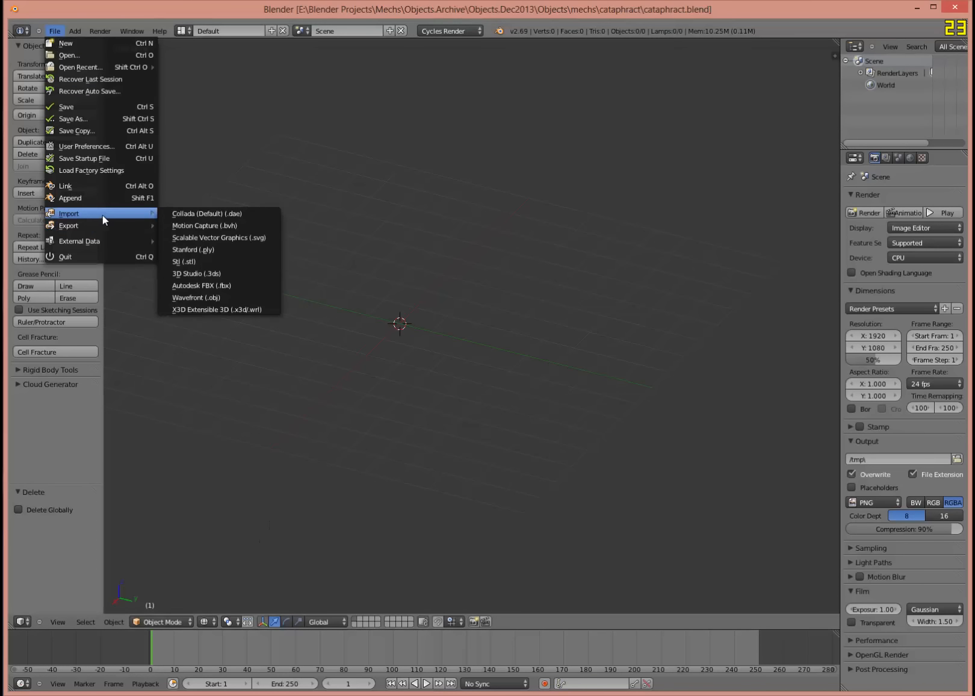
{"action": "left_click", "coordinate": [227, 298]}
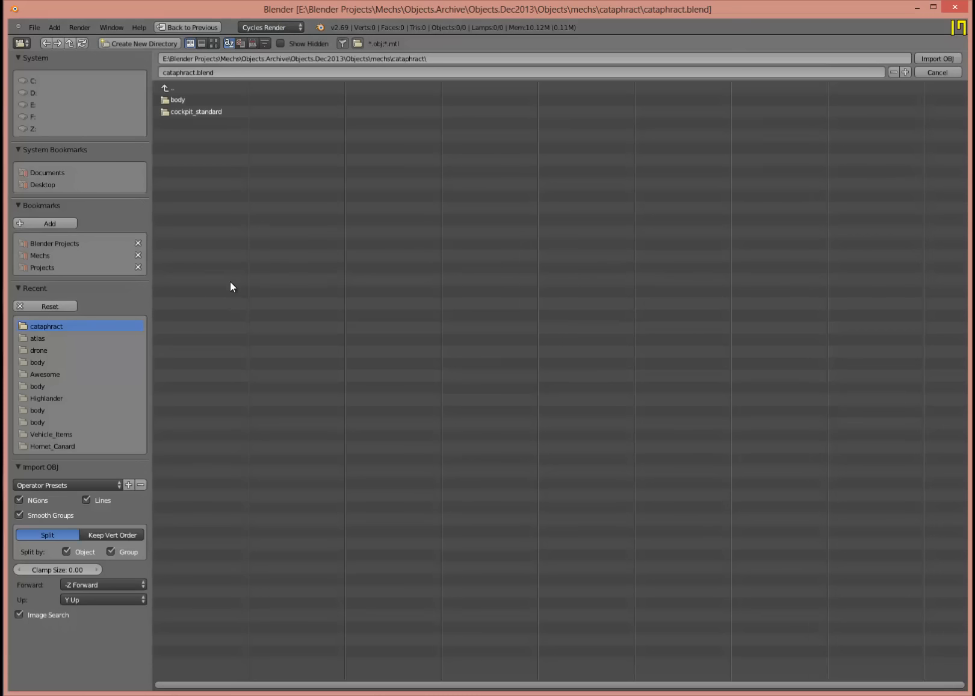
{"action": "left_click", "coordinate": [193, 100]}
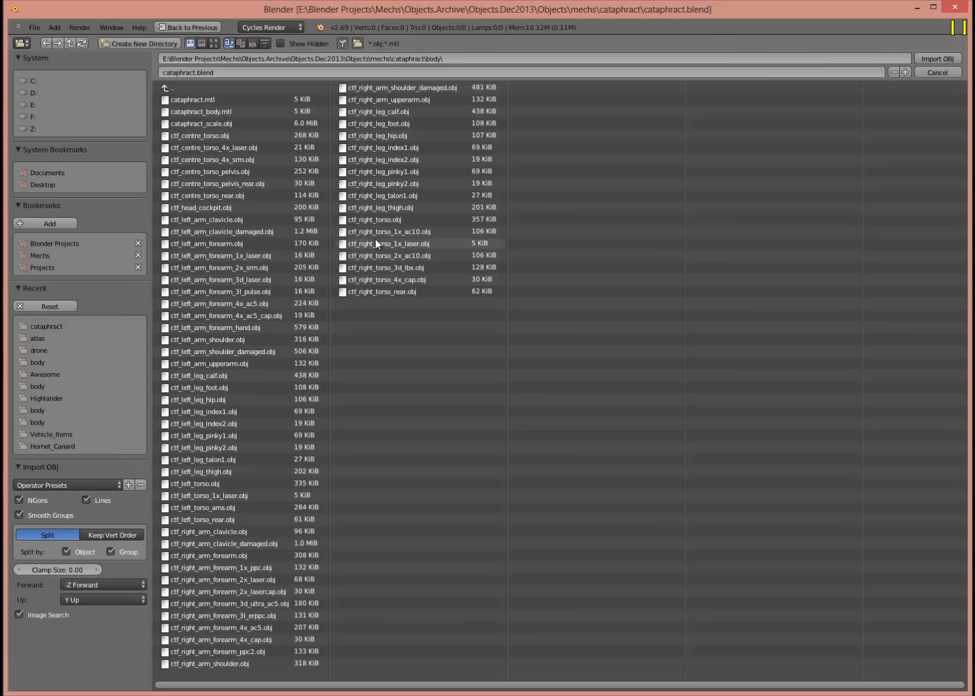
{"action": "left_click", "coordinate": [222, 137]}
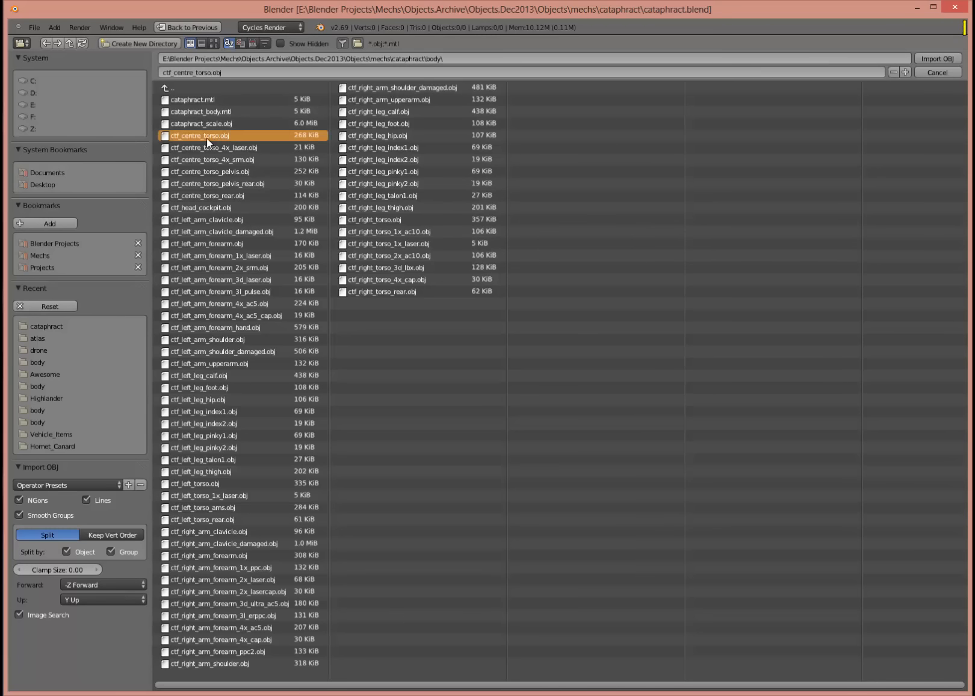
{"action": "double_click", "coordinate": [207, 138]}
{"action": "mouse_move", "coordinate": [522, 337]}
{"action": "middle_mouse_down"}
{"action": "mouse_move", "coordinate": [455, 286]}
{"action": "mouse_move", "coordinate": [513, 306]}
{"action": "mouse_move", "coordinate": [474, 324]}
{"action": "mouse_move", "coordinate": [402, 322]}
{"action": "mouse_move", "coordinate": [503, 350]}
{"action": "mouse_move", "coordinate": [342, 382]}
{"action": "mouse_move", "coordinate": [301, 331]}
{"action": "mouse_move", "coordinate": [302, 293]}
{"action": "mouse_move", "coordinate": [470, 314]}
{"action": "mouse_move", "coordinate": [439, 329]}
{"action": "middle_mouse_up"}
{"action": "key", "text": "z"}
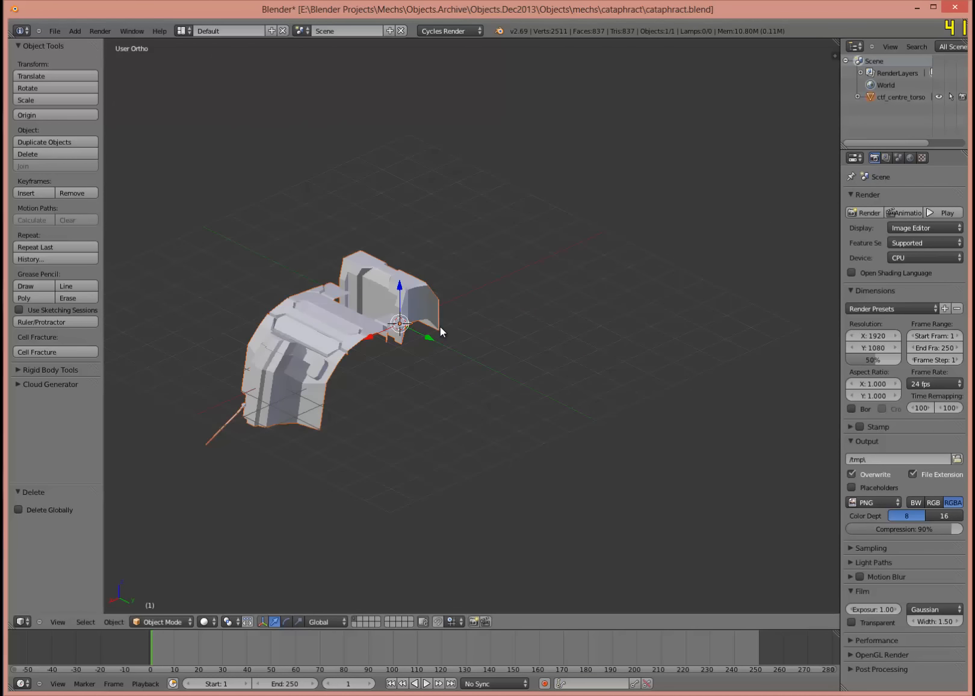
Import the Wavefront file ctf_left_arm_shoulder.obj from the cataphract body folder alongside the centre torso.
{"action": "key", "text": "x"}
{"action": "middle_click_drag", "start_coordinate": [507, 287], "coordinate": [495, 287]}
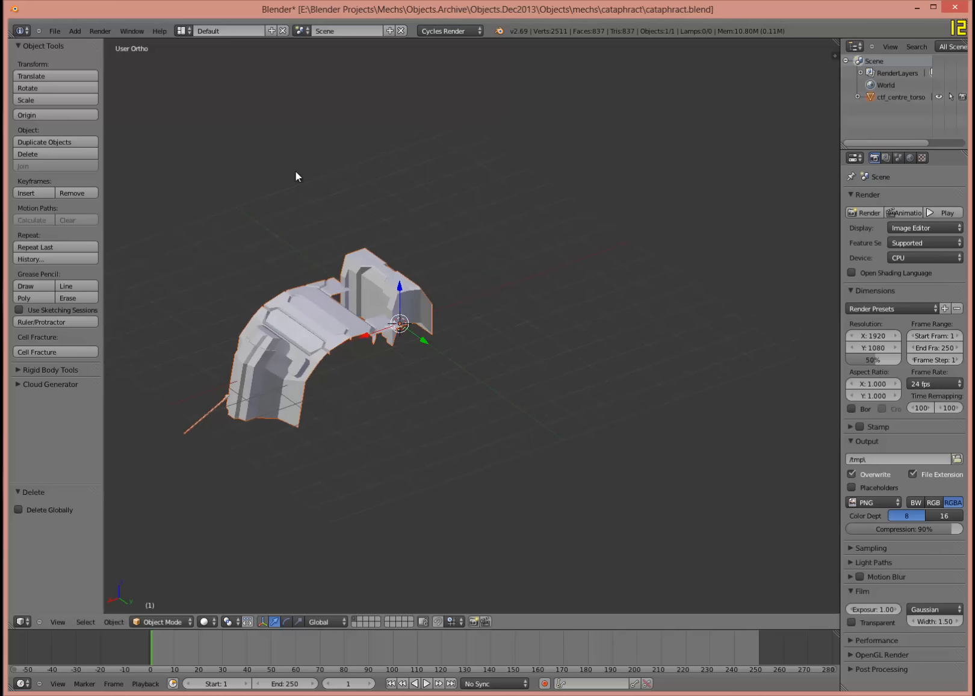
{"action": "left_click", "coordinate": [54, 31]}
{"action": "mouse_move", "coordinate": [115, 239]}
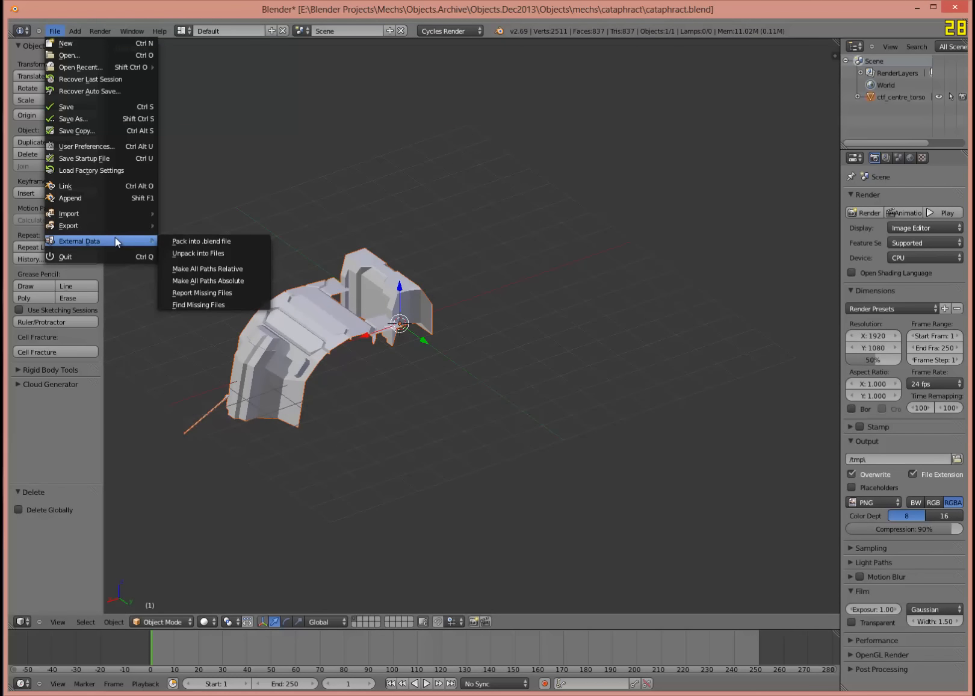
{"action": "mouse_move", "coordinate": [90, 214]}
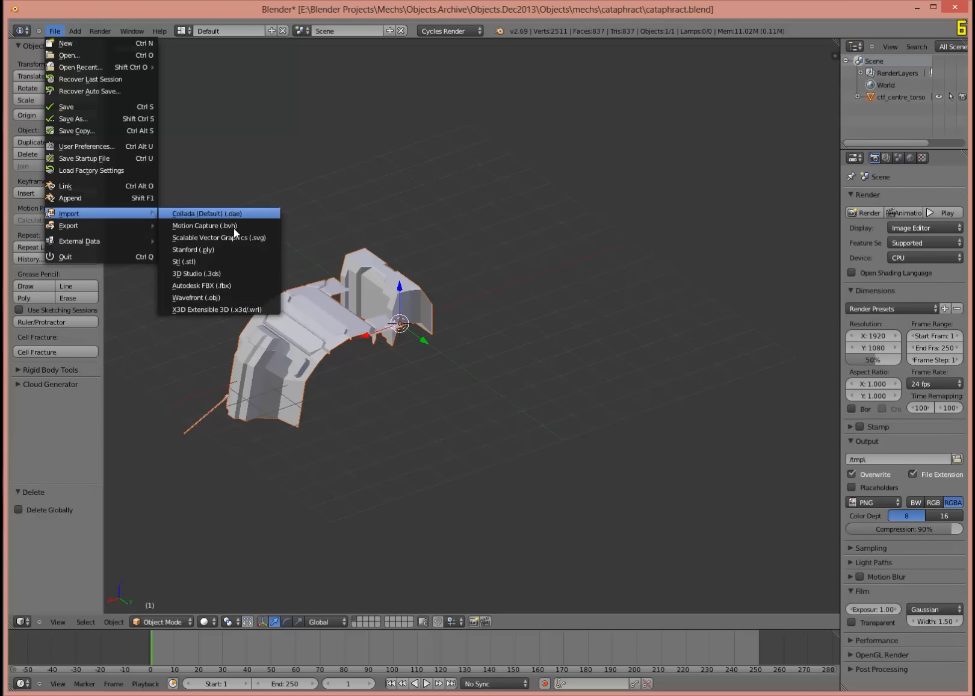
{"action": "left_click", "coordinate": [246, 295]}
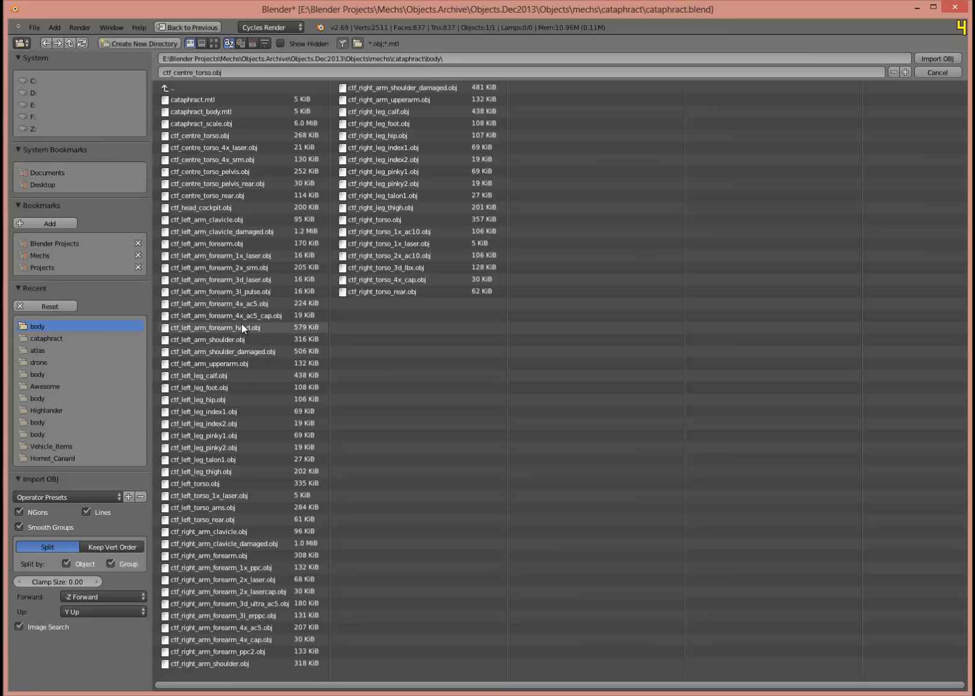
{"action": "left_click", "coordinate": [242, 340]}
{"action": "double_click", "coordinate": [241, 339]}
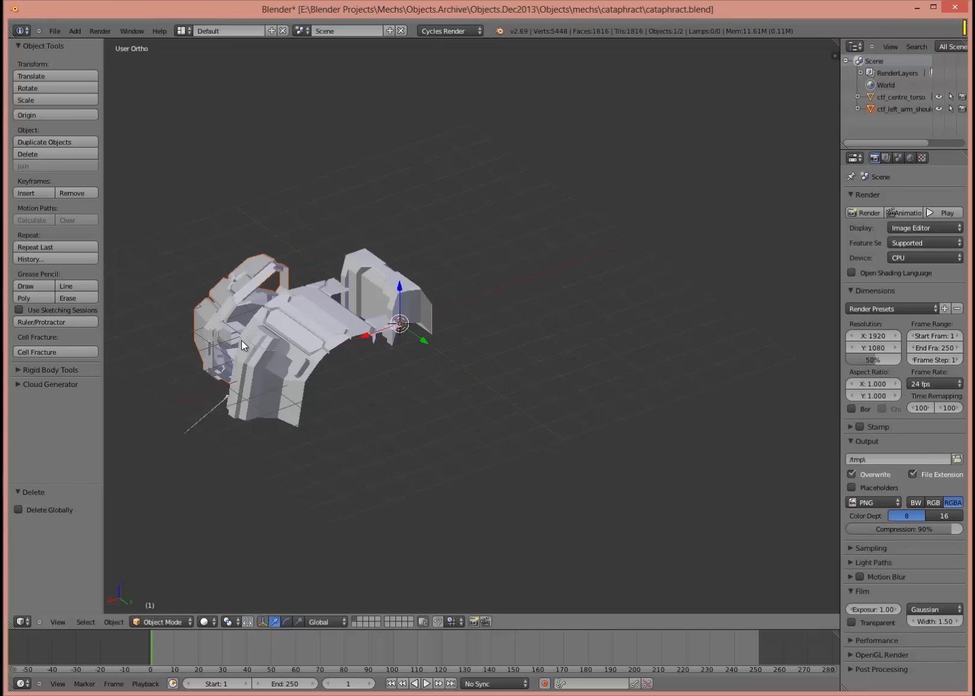
Delete the imported centre torso and left arm shoulder objects from the scene.
{"action": "middle_click_drag", "start_coordinate": [375, 316], "coordinate": [254, 370]}
{"action": "right_click", "coordinate": [324, 311]}
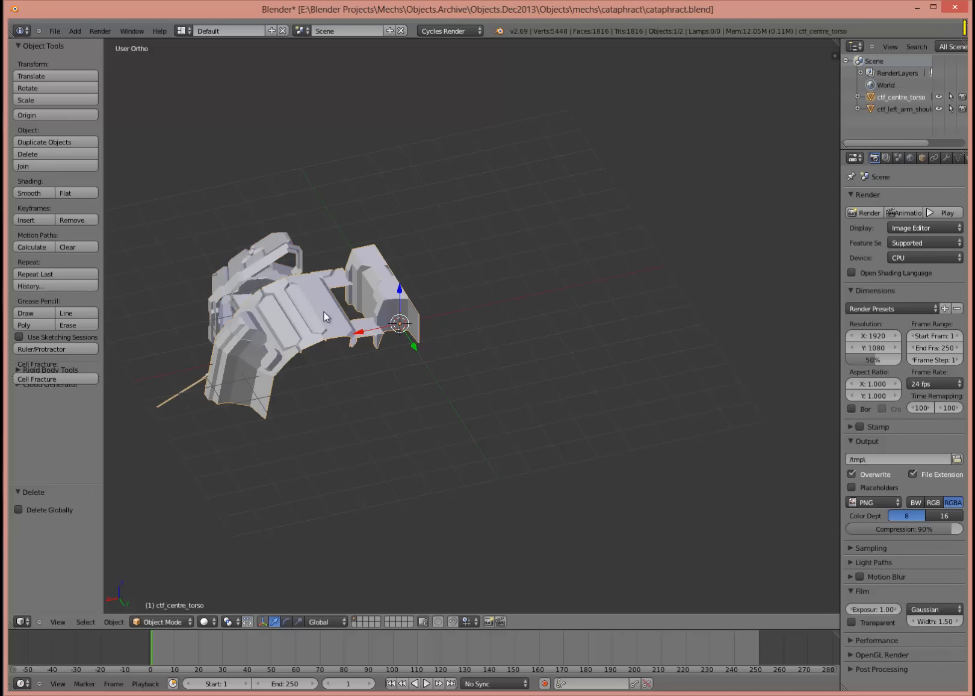
{"action": "key", "text": "x"}
{"action": "left_click", "coordinate": [324, 312]}
{"action": "key", "text": "x"}
{"action": "left_click", "coordinate": [279, 266]}
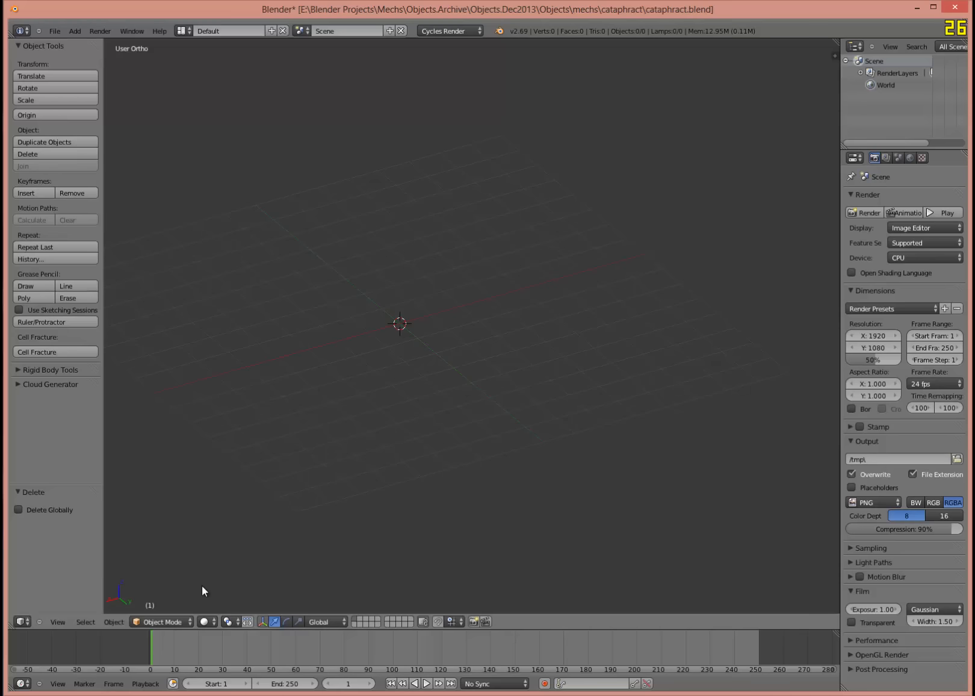
Switch to PowerShell and examine the listings of the cataphract and body folders, noting cataphract.cdf and the body directory.
{"action": "key", "text": "alt+Tab"}
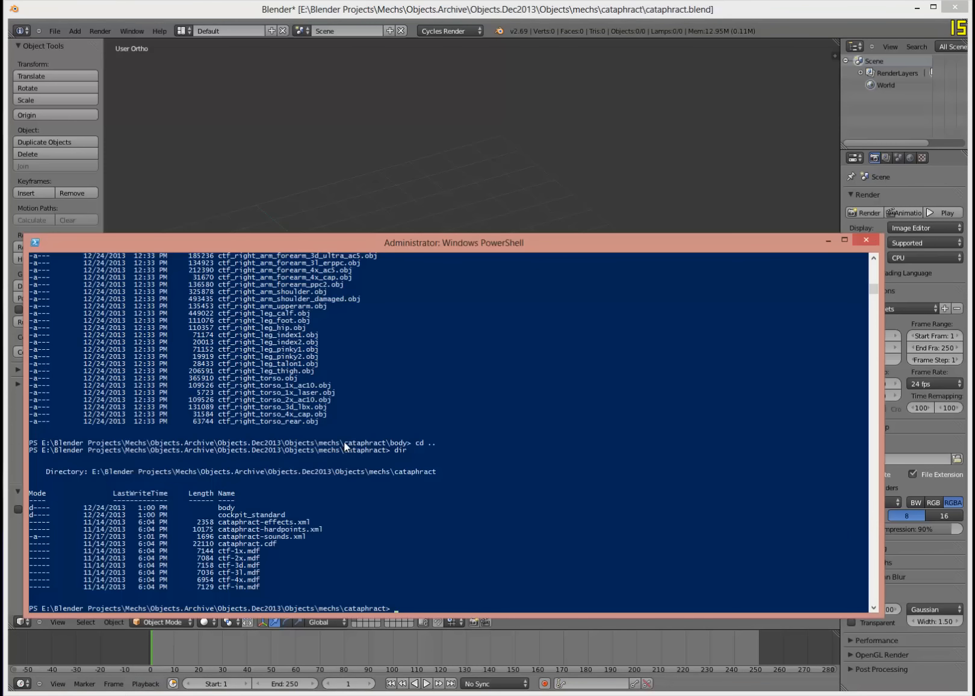
{"action": "scroll", "coordinate": [346, 451], "scroll_direction": "up", "scroll_amount": 4}
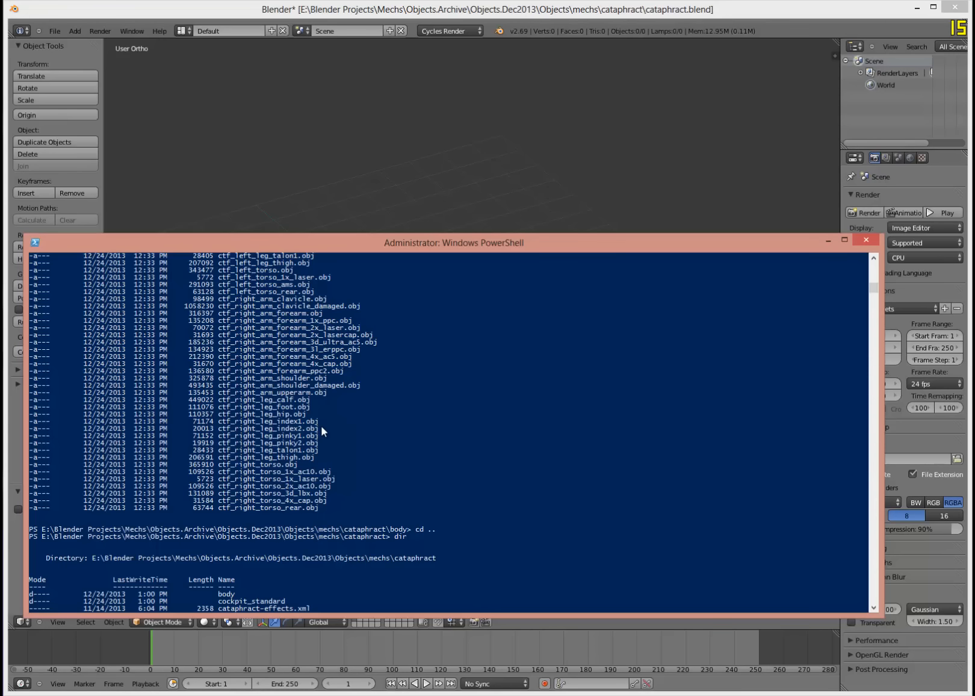
{"action": "scroll", "coordinate": [328, 452], "scroll_direction": "up", "scroll_amount": 1}
{"action": "scroll", "coordinate": [330, 466], "scroll_direction": "up", "scroll_amount": 3}
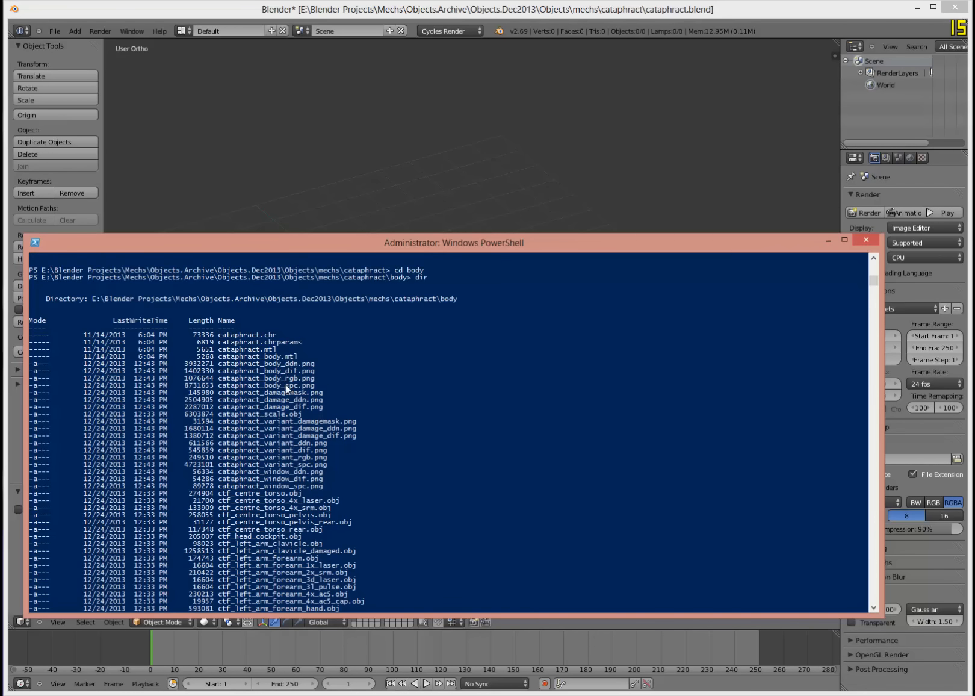
{"action": "scroll", "coordinate": [286, 384], "scroll_direction": "down", "scroll_amount": 20}
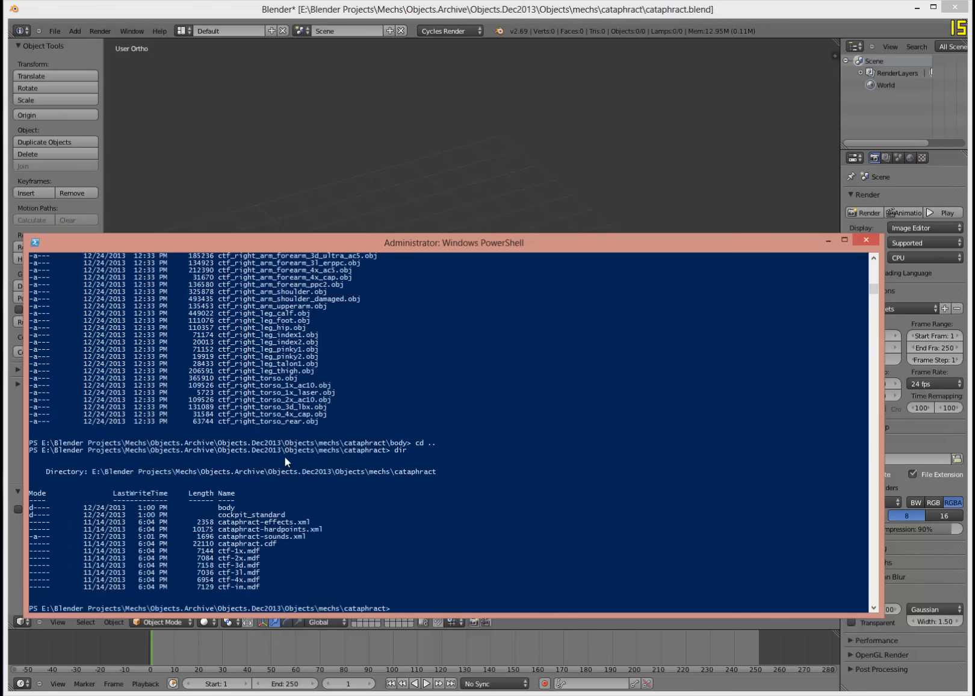
{"action": "scroll", "coordinate": [299, 519], "scroll_direction": "down", "scroll_amount": 2}
{"action": "left_click_drag", "start_coordinate": [265, 501], "coordinate": [279, 502]}
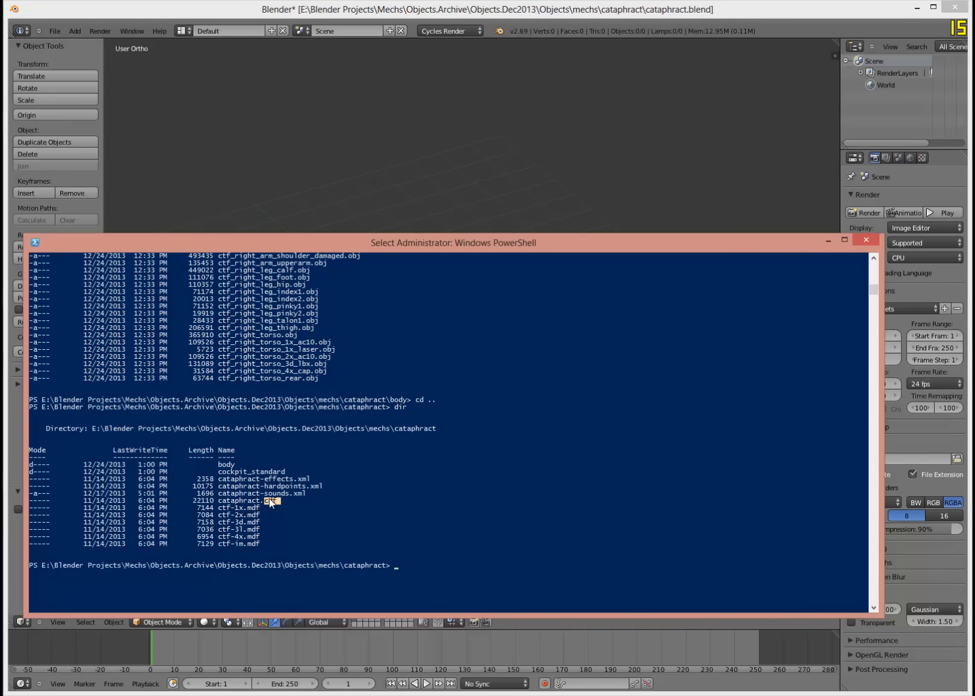
{"action": "left_click_drag", "start_coordinate": [212, 464], "coordinate": [238, 464]}
Run the mech-importer.ps1 script on cataphract.cdf from the cataphract folder.
{"action": "type", "text": "mech-"}
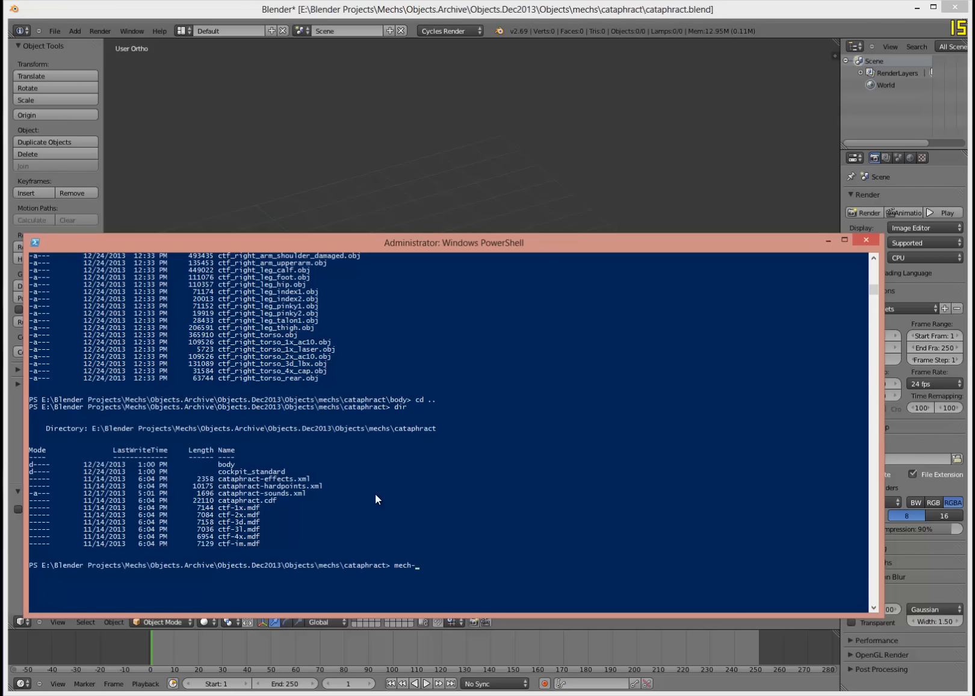
{"action": "type", "text": "importer.ps1 cataphract."}
{"action": "type", "text": "cdf"}
{"action": "key", "text": "Return"}
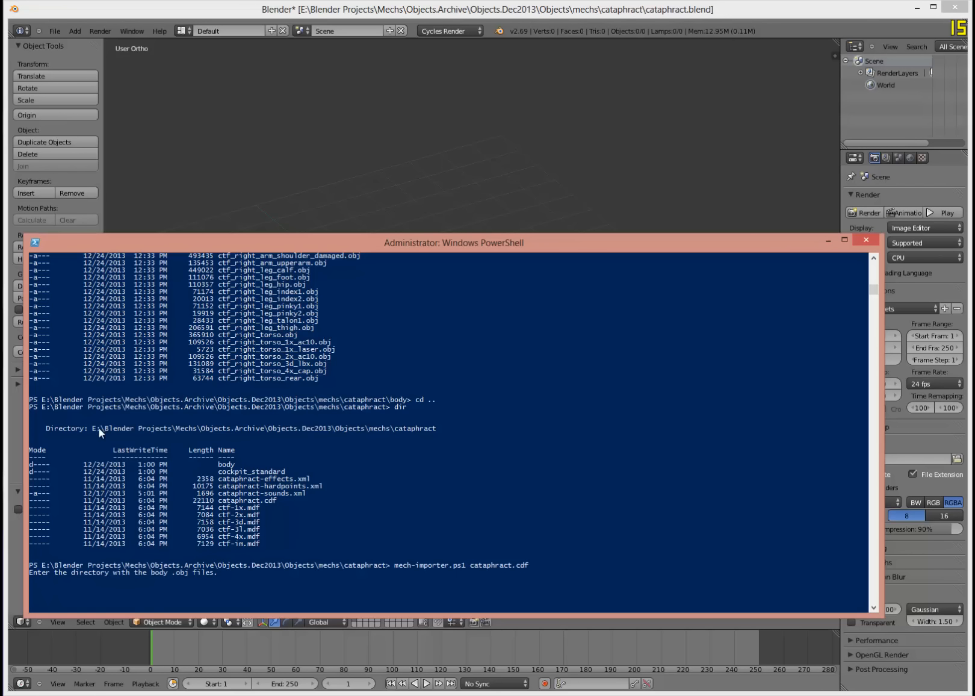
{"action": "left_click_drag", "start_coordinate": [95, 427], "coordinate": [430, 427]}
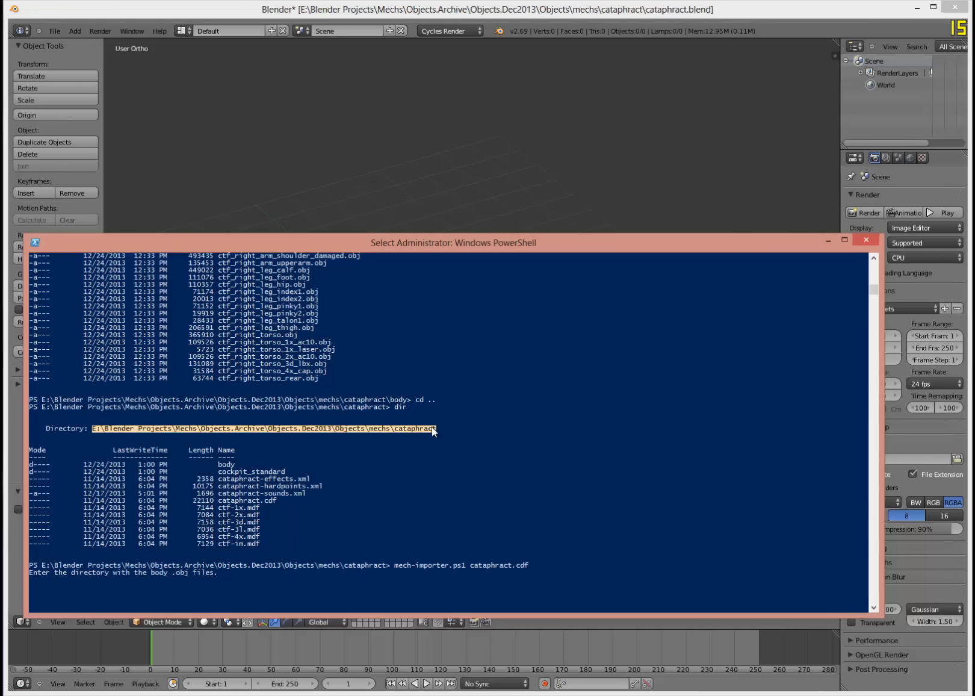
{"action": "key", "text": "Return"}
{"action": "key", "text": "ctrl+v"}
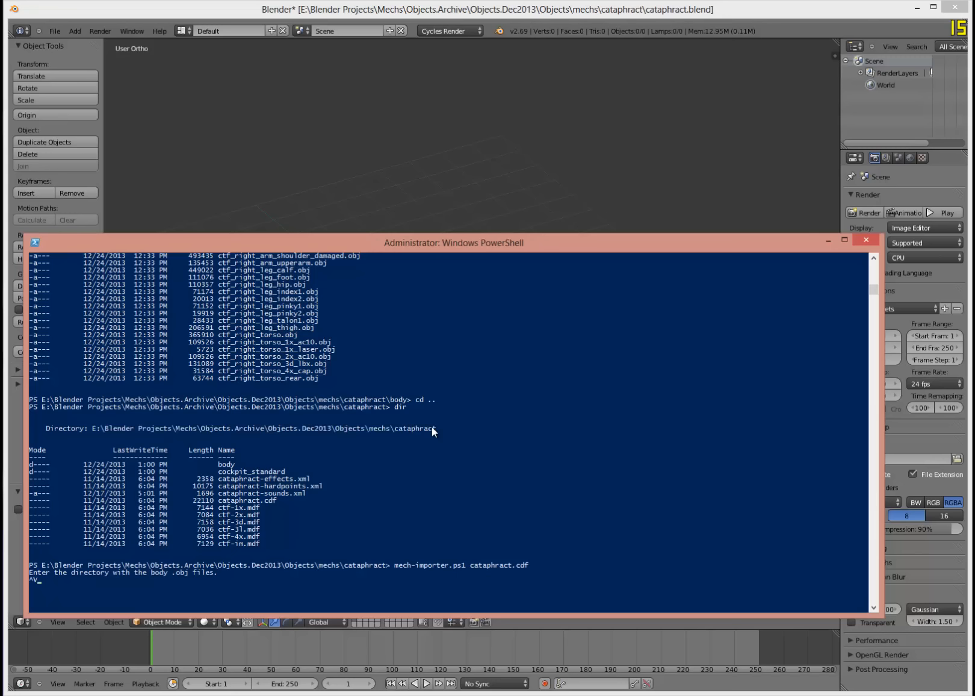
{"action": "key", "text": "BackSpace"}
{"action": "middle_click", "coordinate": [334, 510]}
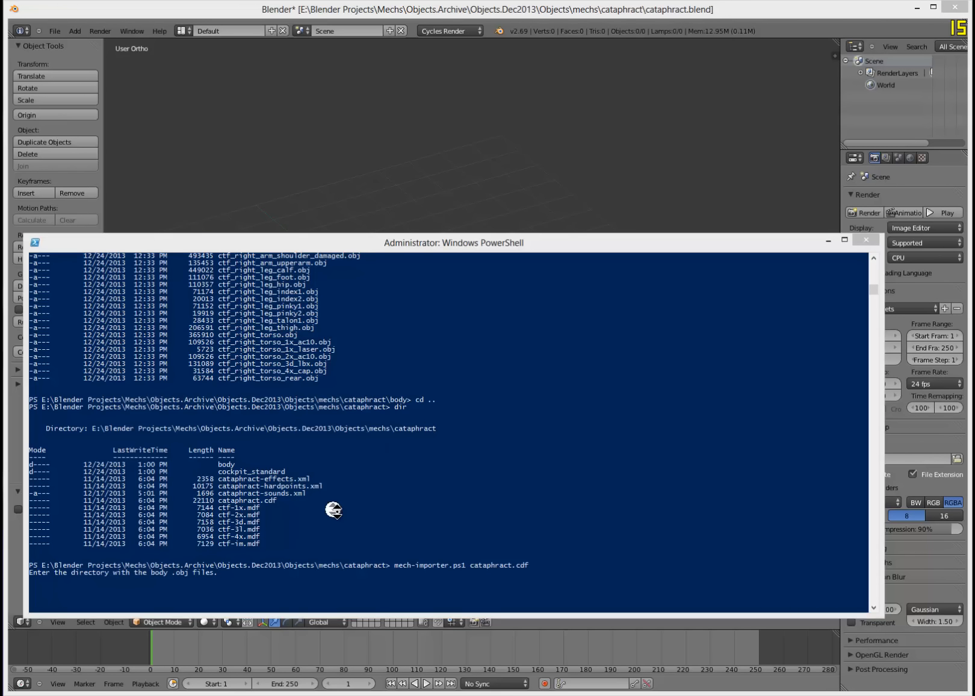
{"action": "middle_click", "coordinate": [358, 519]}
Enter e:\blender projects\mechs\objects.archive\objects.dec2013\objects\mechs\cataphract\body\ as the directory holding the body .obj files.
{"action": "type", "text": "e"}
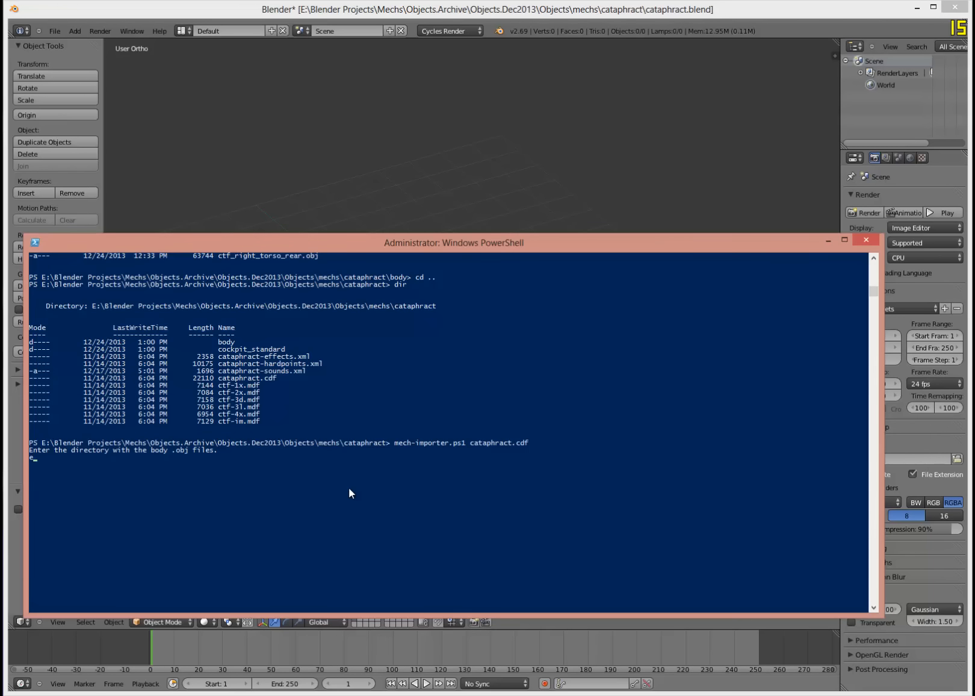
{"action": "type", "text": ":\blender projects\\mechs\\objects.archive\\objects.d"}
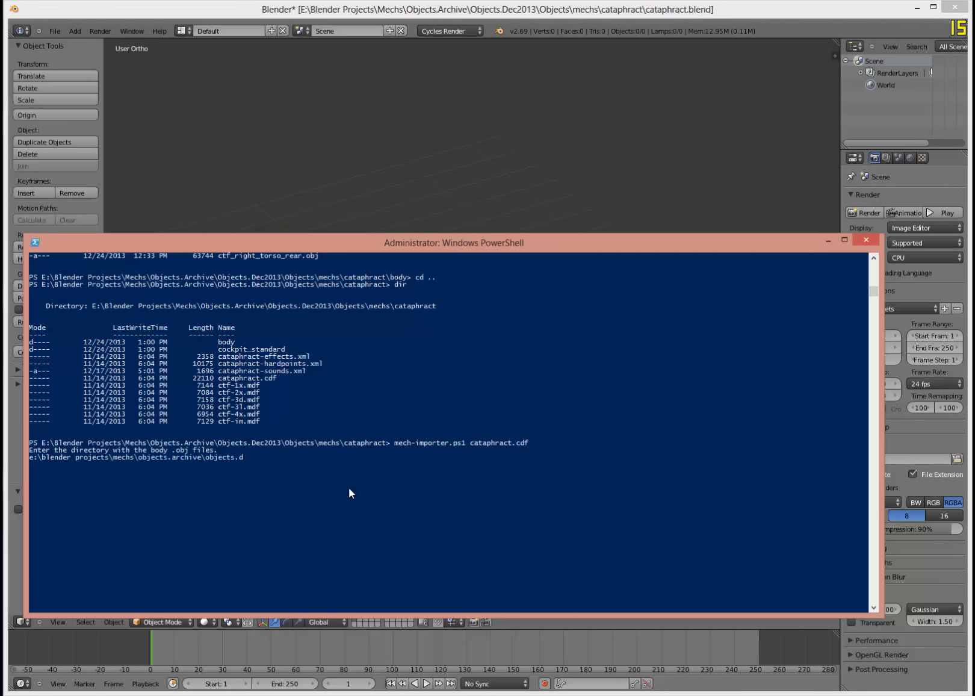
{"action": "type", "text": "ec2013\\objects\\mechs\\cataphract\\body\\"}
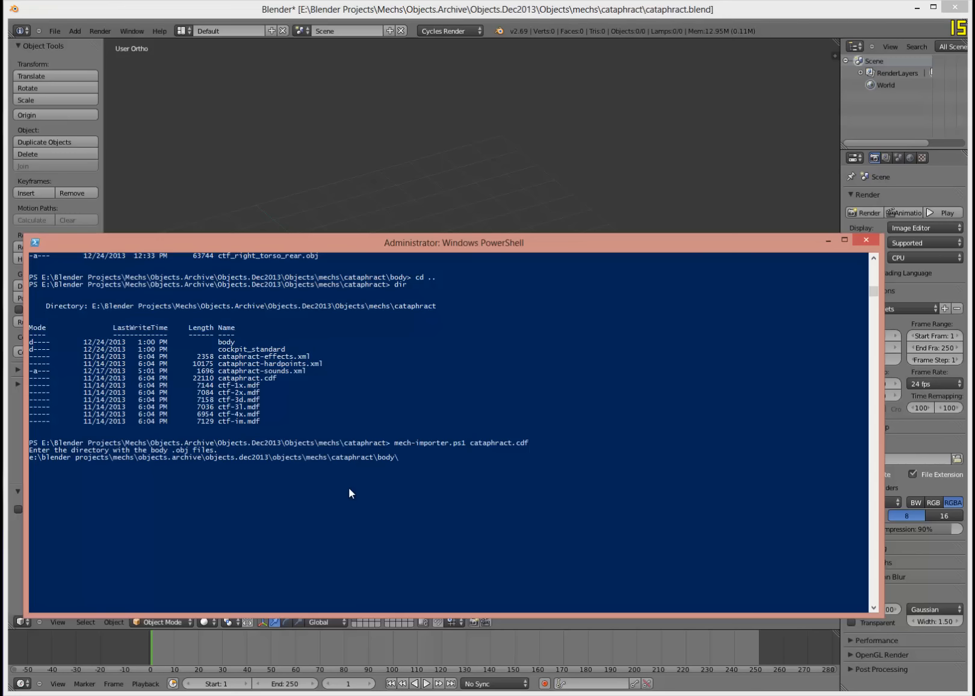
{"action": "key", "text": "Return"}
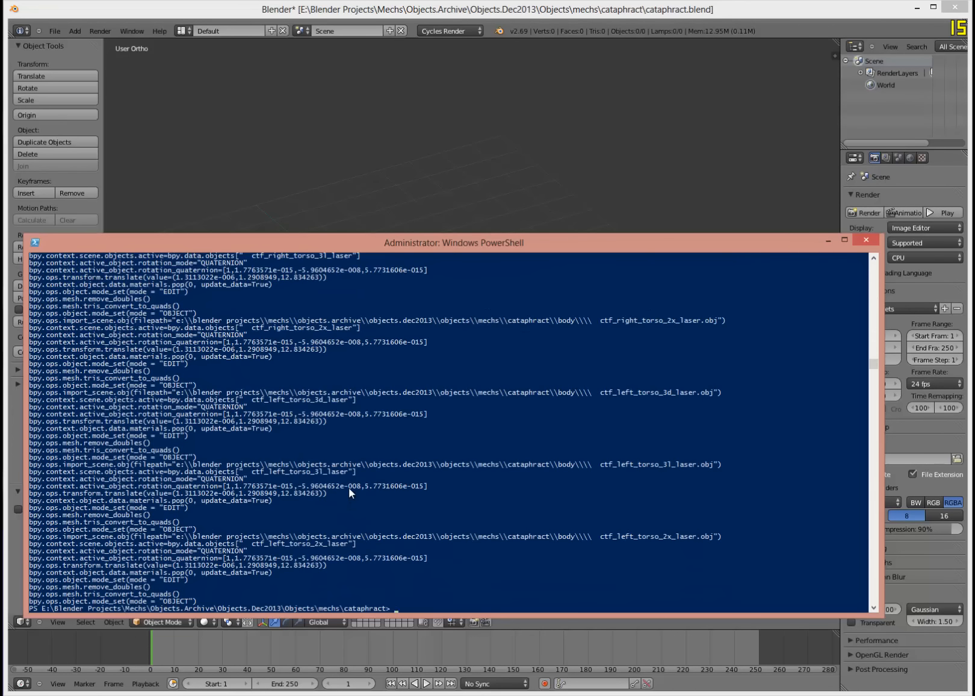
List the cataphract folder and open import.txt in Notepad, placing its window over the upper part of the screen.
{"action": "type", "text": "dir"}
{"action": "key", "text": "Return"}
{"action": "type", "text": "notepad i"}
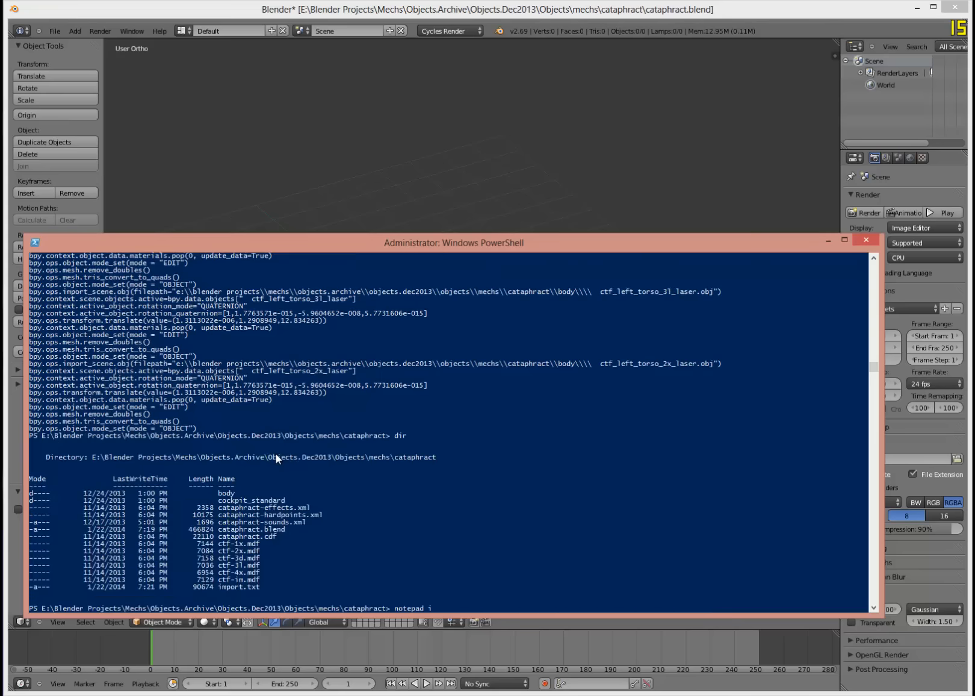
{"action": "type", "text": "mport.txt"}
{"action": "key", "text": "Return"}
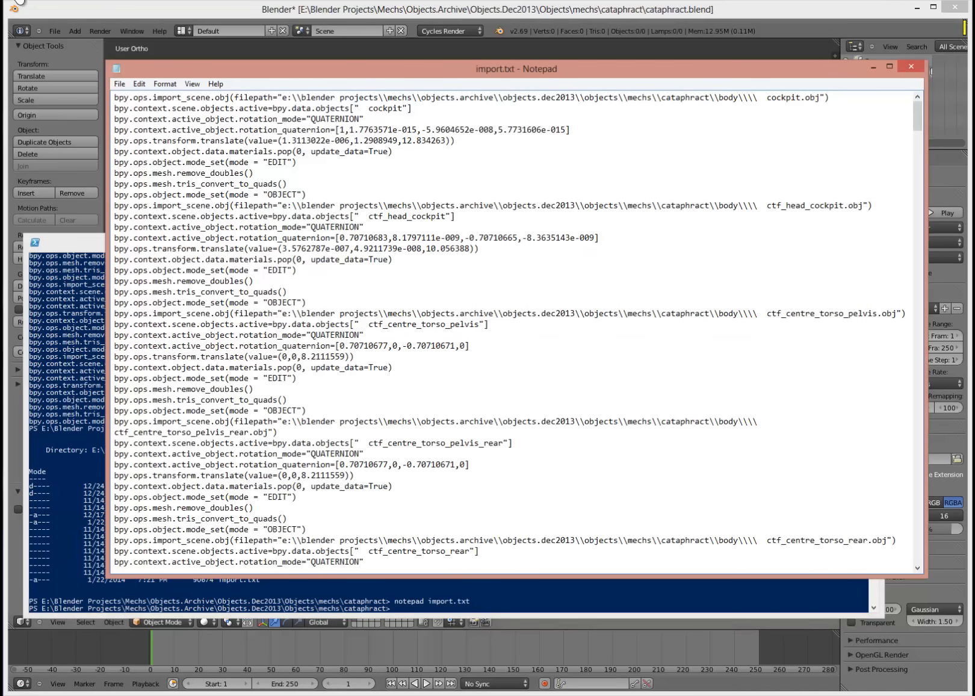
{"action": "left_click_drag", "start_coordinate": [204, 62], "coordinate": [121, 10]}
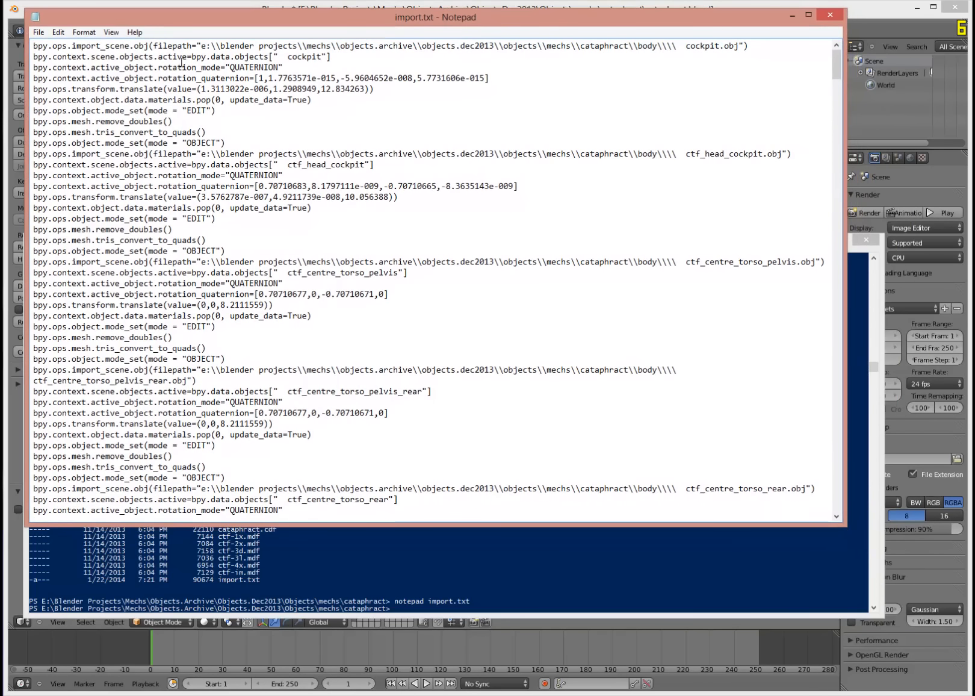
Examine the per-part command blocks in import.txt from the cockpit to the centre torso, including the spacing in the file paths.
{"action": "left_click_drag", "start_coordinate": [34, 46], "coordinate": [35, 154]}
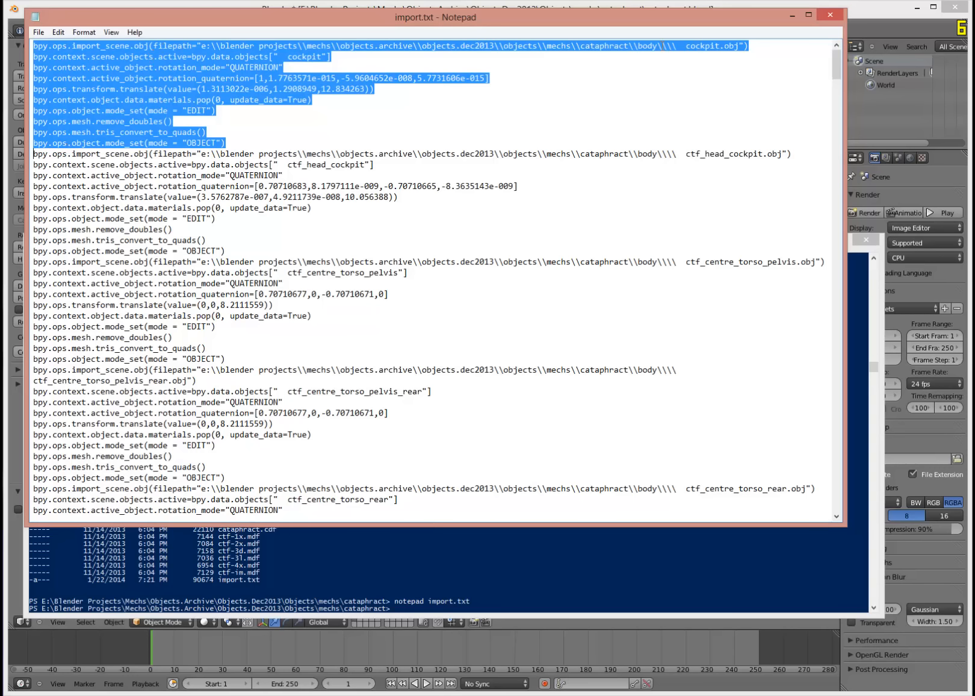
{"action": "left_click", "coordinate": [678, 47]}
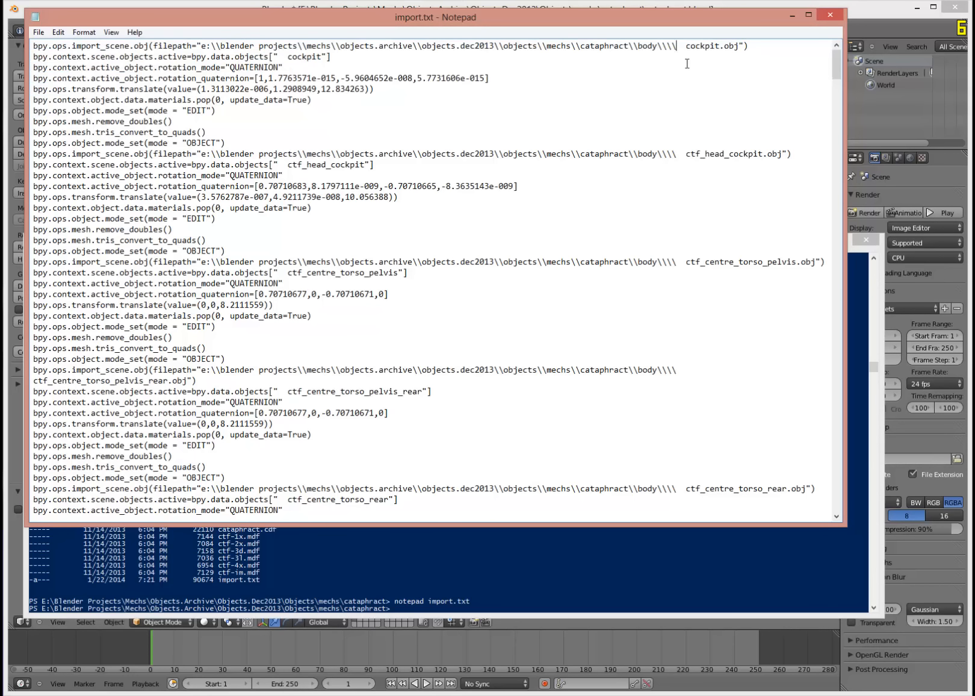
{"action": "key", "text": "Down"}
{"action": "key", "text": "Down"}
{"action": "key", "text": "Down"}
{"action": "key", "text": "Down"}
{"action": "key", "text": "Down"}
{"action": "key", "text": "Down"}
{"action": "key", "text": "Down"}
{"action": "key", "text": "Down"}
{"action": "key", "text": "Down"}
{"action": "key", "text": "Down"}
{"action": "key", "text": "Down"}
{"action": "key", "text": "Down"}
{"action": "key", "text": "Down"}
{"action": "key", "text": "Down"}
{"action": "key", "text": "Down"}
{"action": "key", "text": "Down"}
{"action": "key", "text": "Down"}
{"action": "key", "text": "Down"}
{"action": "key", "text": "Down"}
{"action": "key", "text": "Down"}
{"action": "key", "text": "Down"}
{"action": "key", "text": "Down"}
{"action": "key", "text": "Down"}
{"action": "key", "text": "Down"}
{"action": "key", "text": "Down"}
{"action": "key", "text": "Down"}
{"action": "key", "text": "Down"}
{"action": "key", "text": "Down"}
{"action": "key", "text": "Down"}
{"action": "key", "text": "Down"}
{"action": "key", "text": "Down"}
{"action": "key", "text": "Down"}
{"action": "key", "text": "Down"}
{"action": "key", "text": "Down"}
{"action": "key", "text": "Down"}
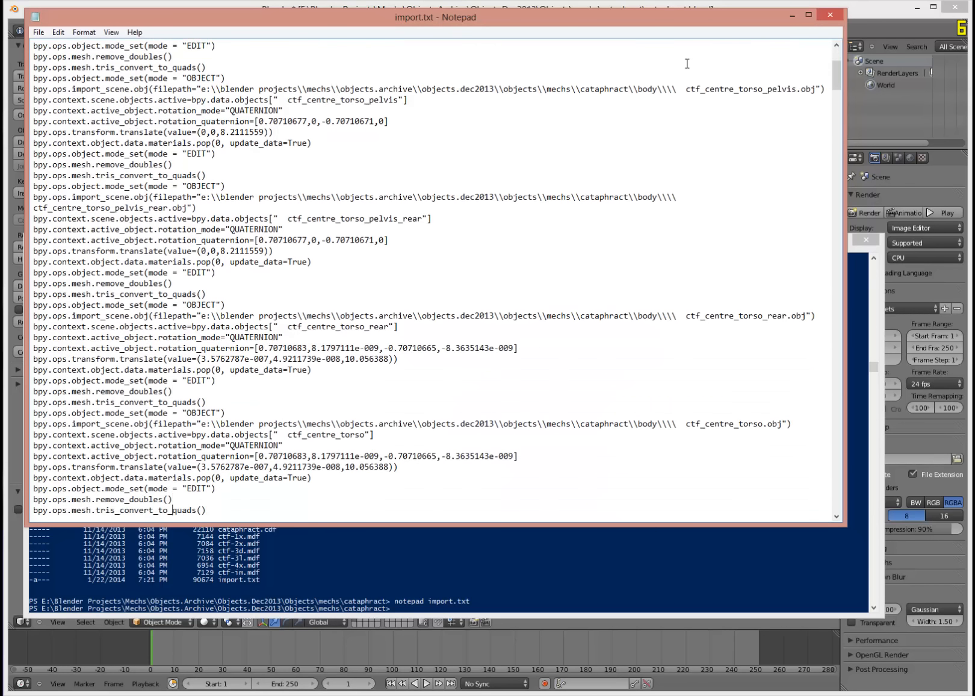
{"action": "left_click", "coordinate": [675, 370]}
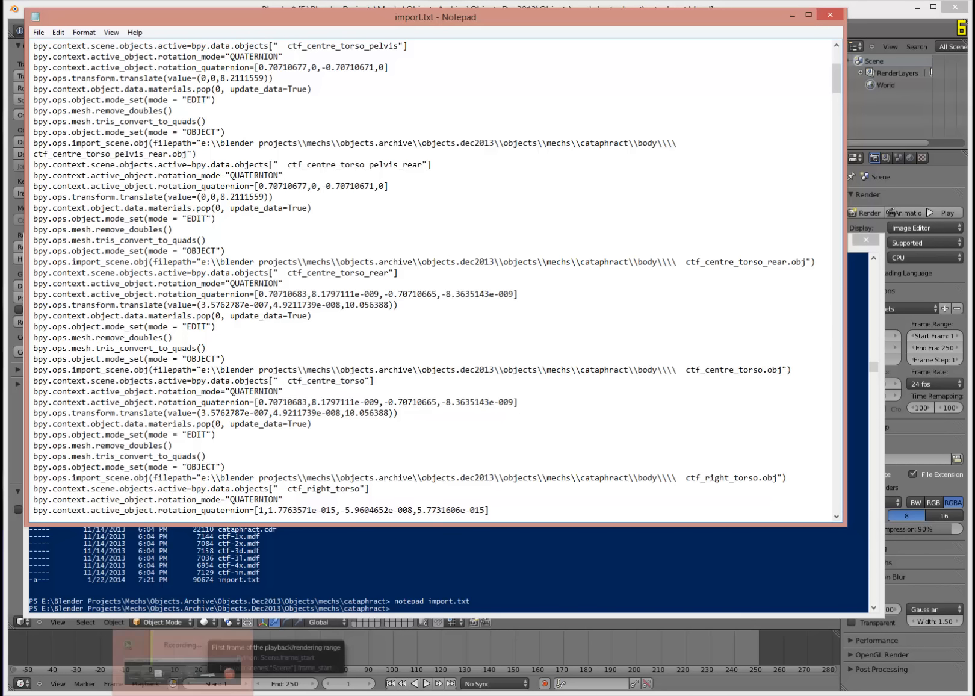
{"action": "left_click", "coordinate": [183, 694]}
{"action": "left_click", "coordinate": [915, 661]}
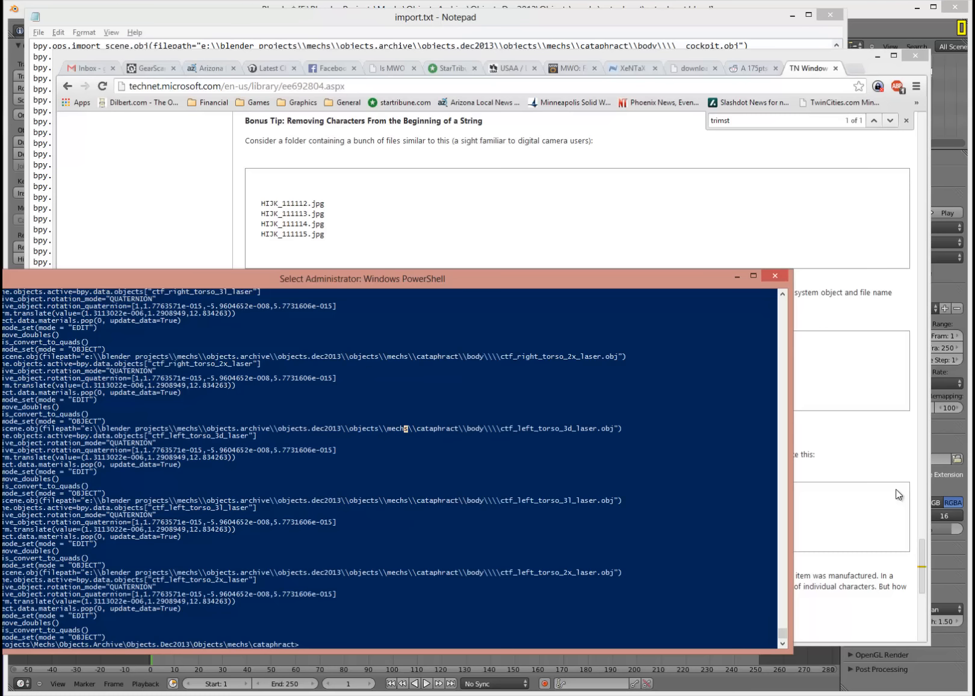
Rerun mech-importer.ps1 on cataphract.cdf with the cataphract\body directory path without its trailing backslash, and minimise the browser window.
{"action": "key", "text": "Up"}
{"action": "key", "text": "Up"}
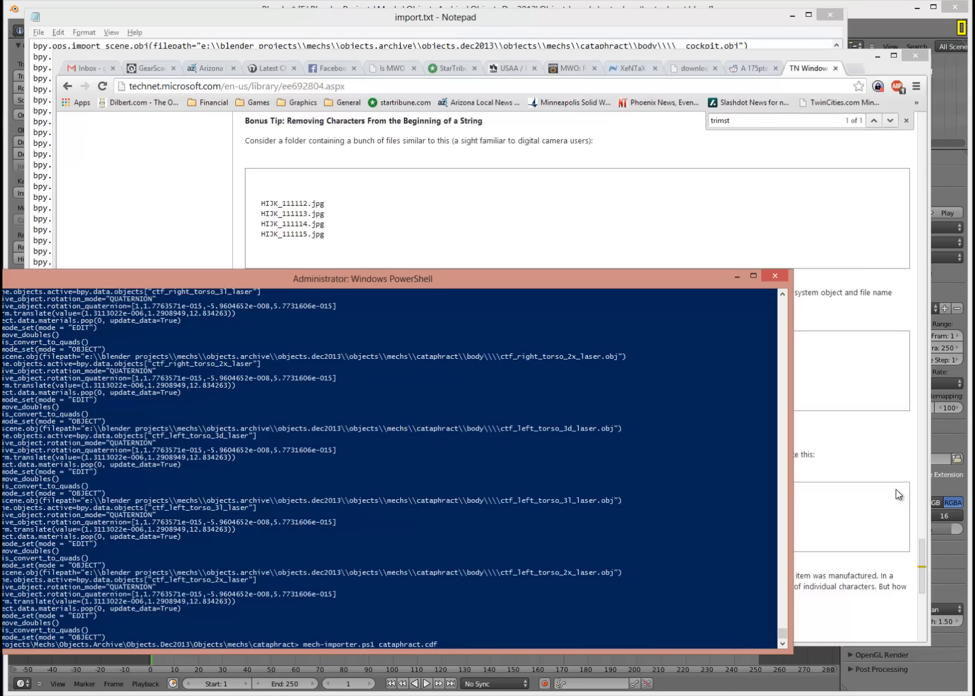
{"action": "key", "text": "Return"}
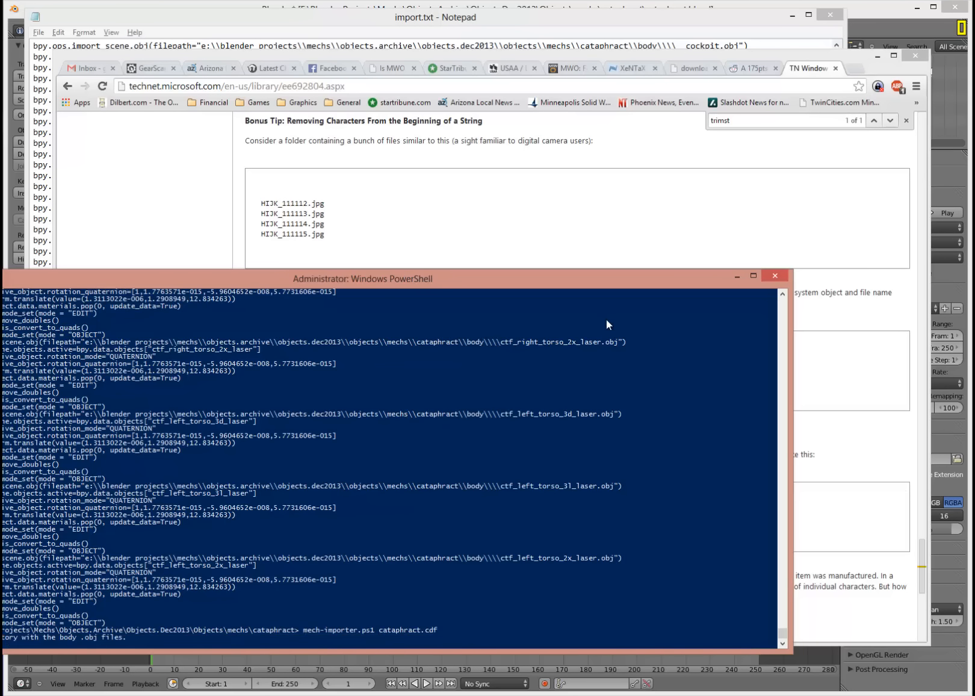
{"action": "left_click_drag", "start_coordinate": [571, 285], "coordinate": [671, 132]}
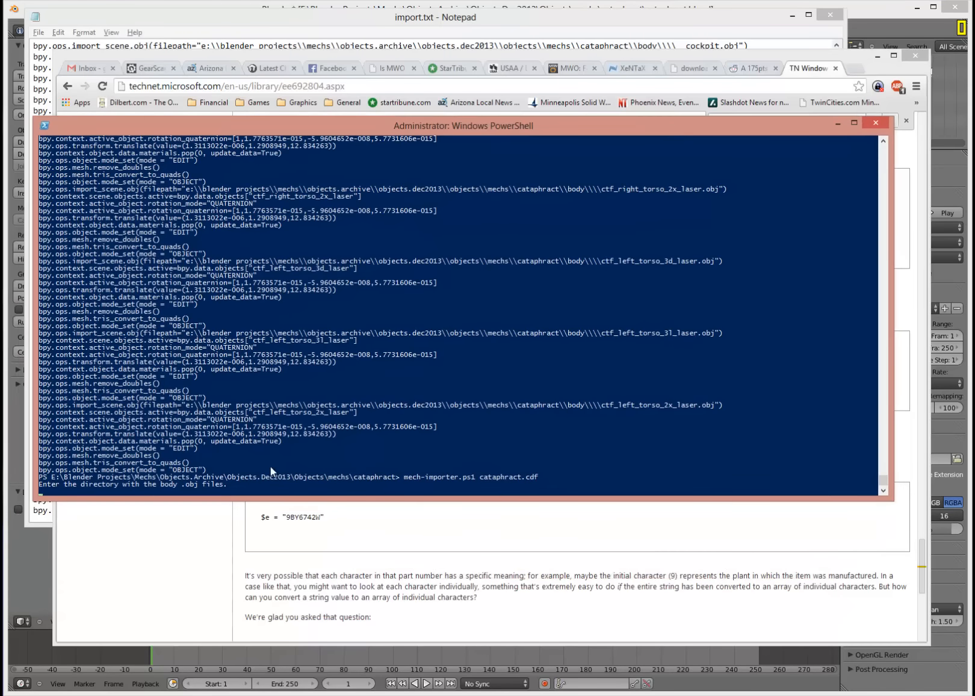
{"action": "right_click", "coordinate": [307, 463]}
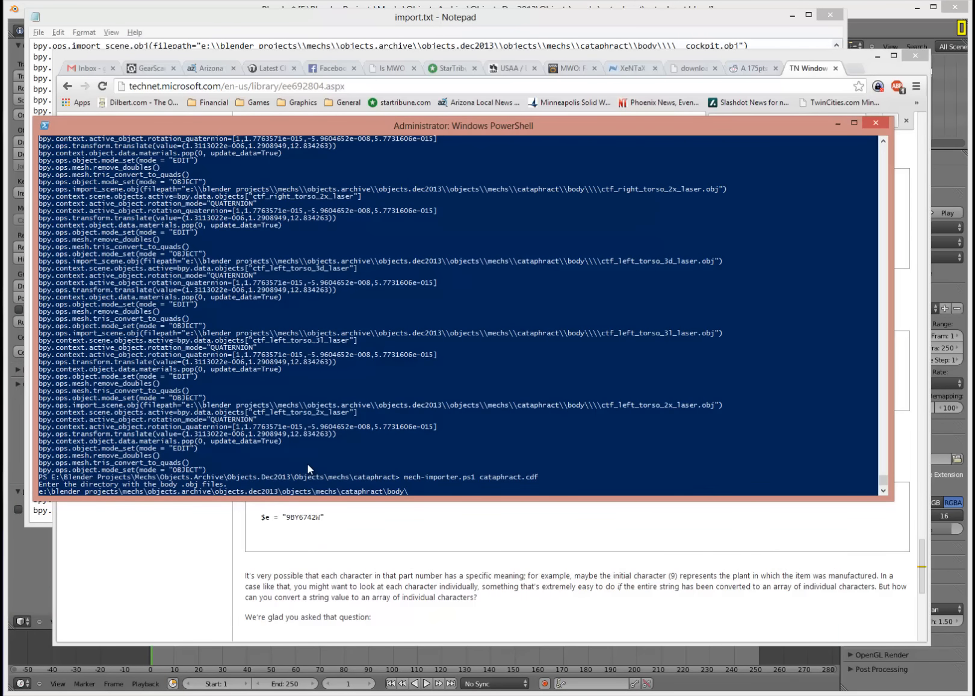
{"action": "key", "text": "BackSpace"}
{"action": "key", "text": "Return"}
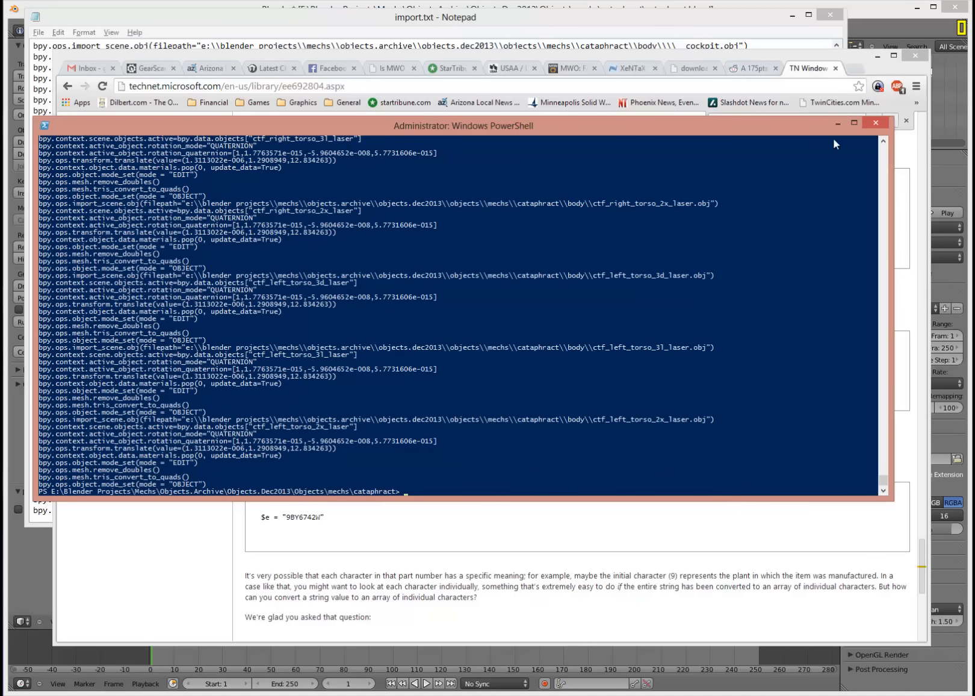
{"action": "left_click", "coordinate": [878, 55]}
{"action": "left_click", "coordinate": [402, 485]}
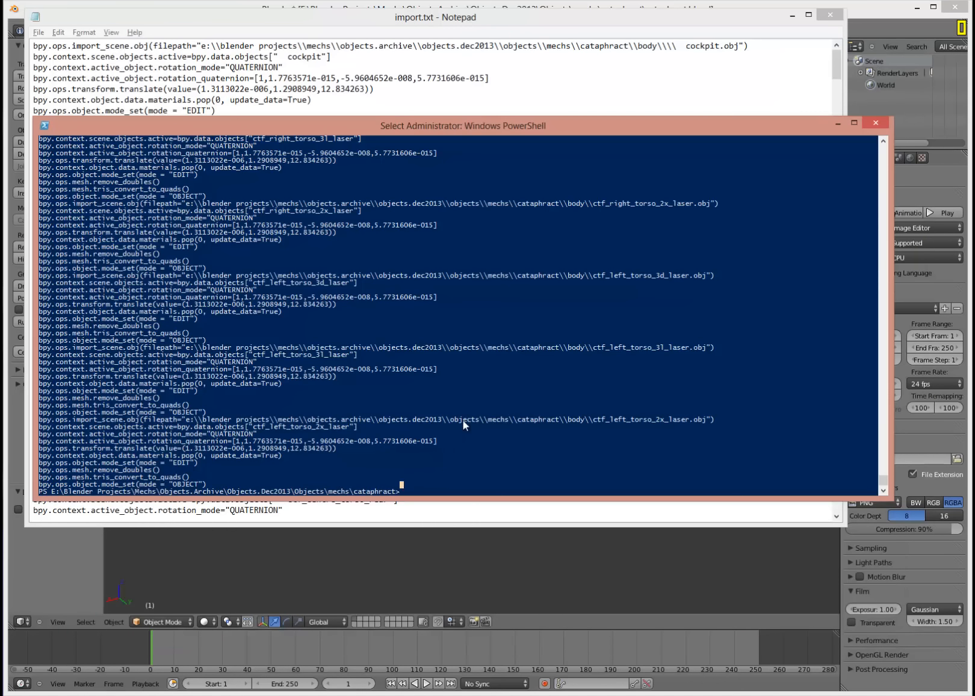
Open import.txt in Notepad from PowerShell, check its import commands through to the end, and close that window.
{"action": "key", "text": "Escape"}
{"action": "type", "text": "notepad i"}
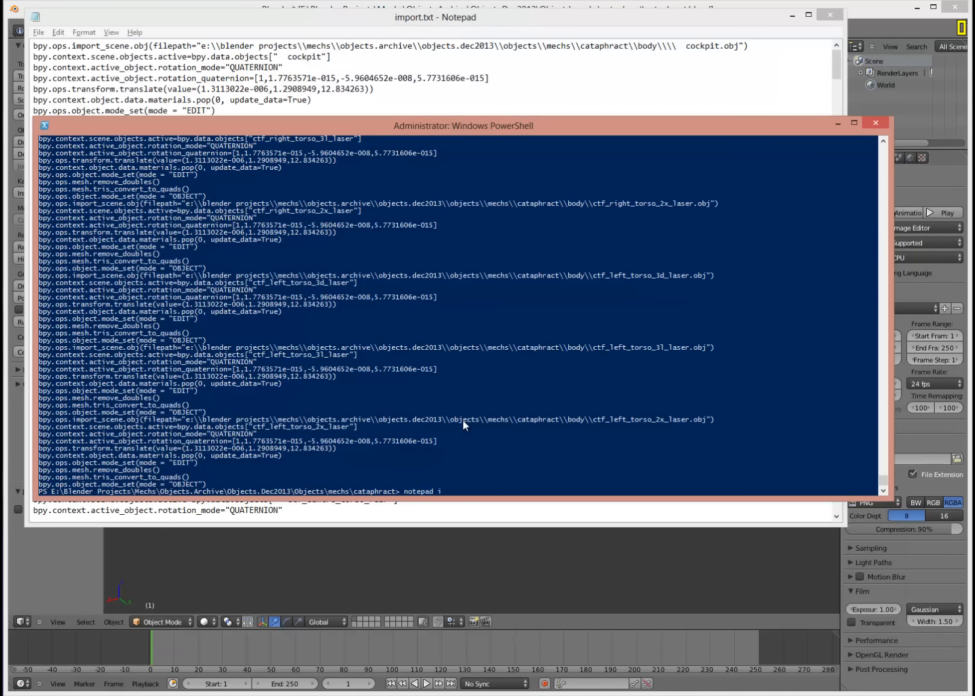
{"action": "type", "text": "mport.txt"}
{"action": "key", "text": "Return"}
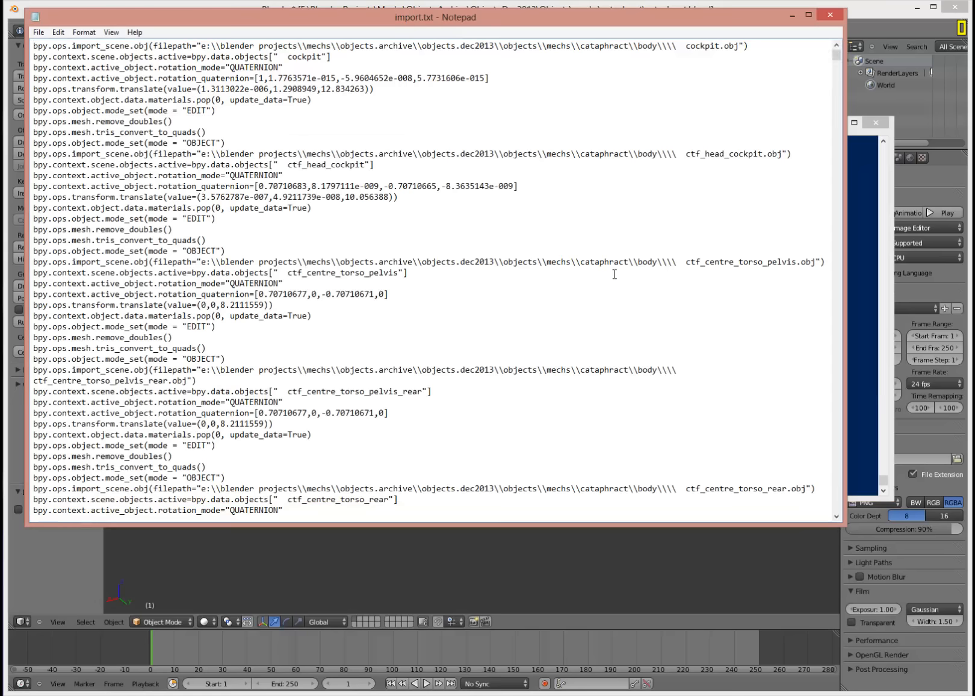
{"action": "left_click_drag", "start_coordinate": [836, 54], "coordinate": [836, 489]}
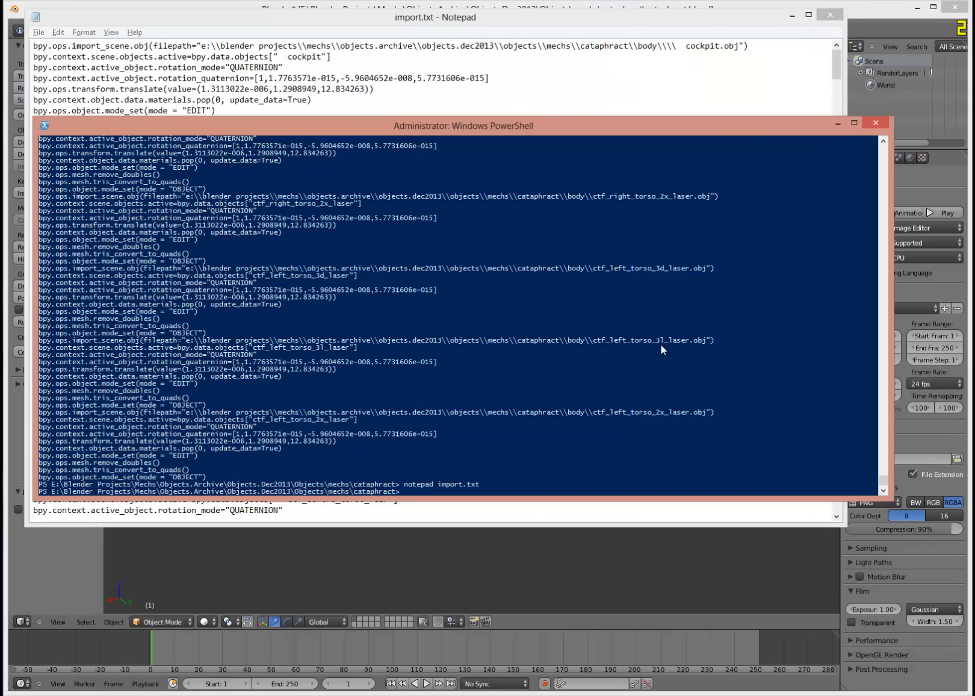
{"action": "left_click", "coordinate": [830, 14]}
Delete import.txt and rerun mech-importer.ps1 on cataphract.cdf with the same cataphract\body directory path.
{"action": "type", "text": "del import.txt"}
{"action": "key", "text": "Return"}
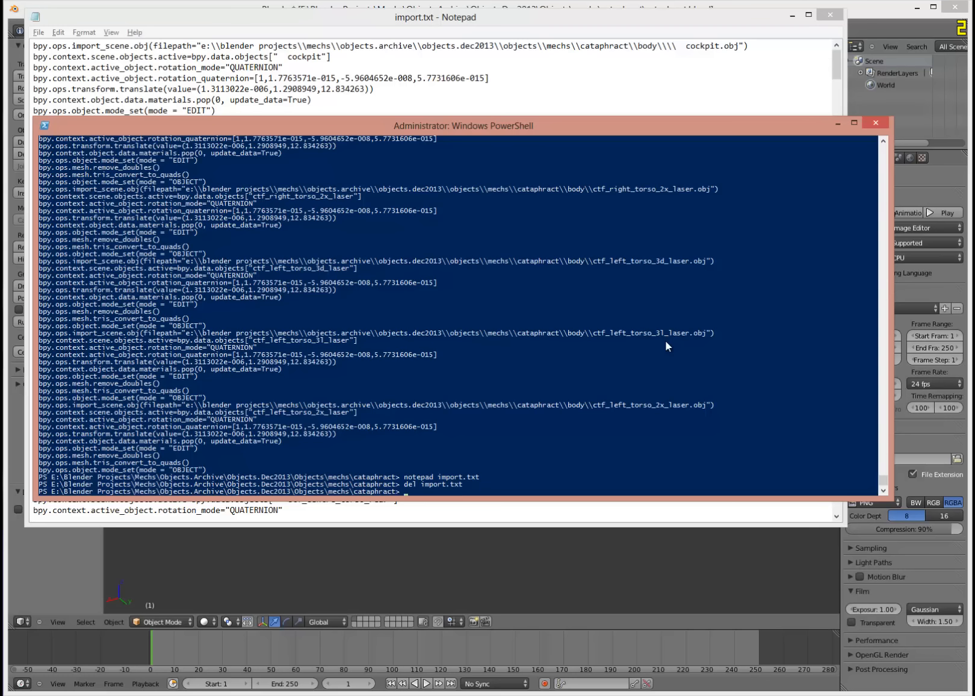
{"action": "type", "text": "mech-importer.ps1 cataphract.cdf"}
{"action": "key", "text": "Return"}
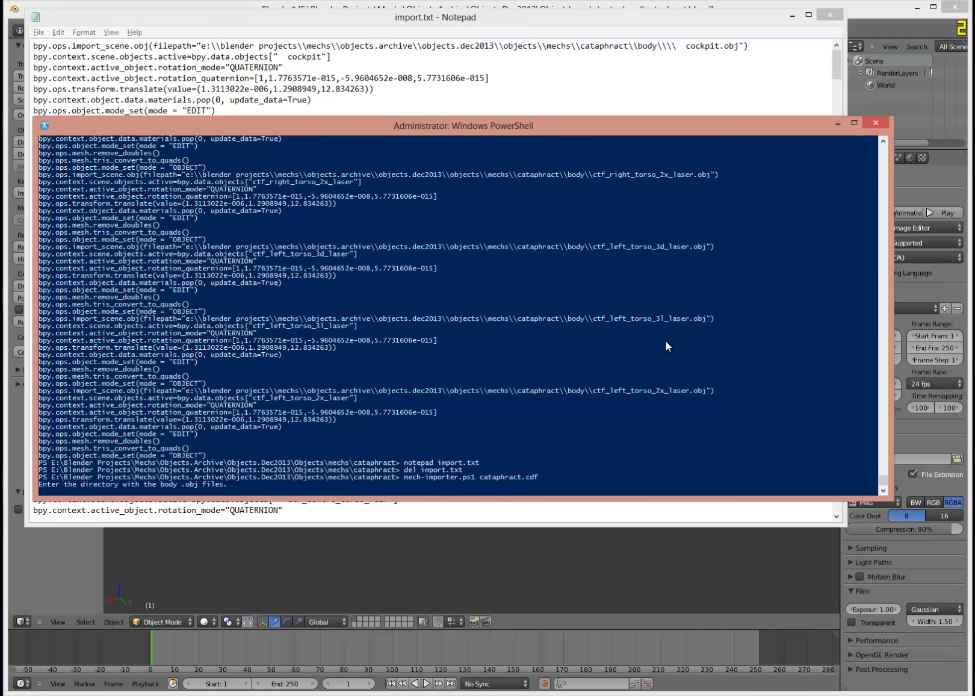
{"action": "right_click", "coordinate": [666, 341]}
{"action": "key", "text": "Return"}
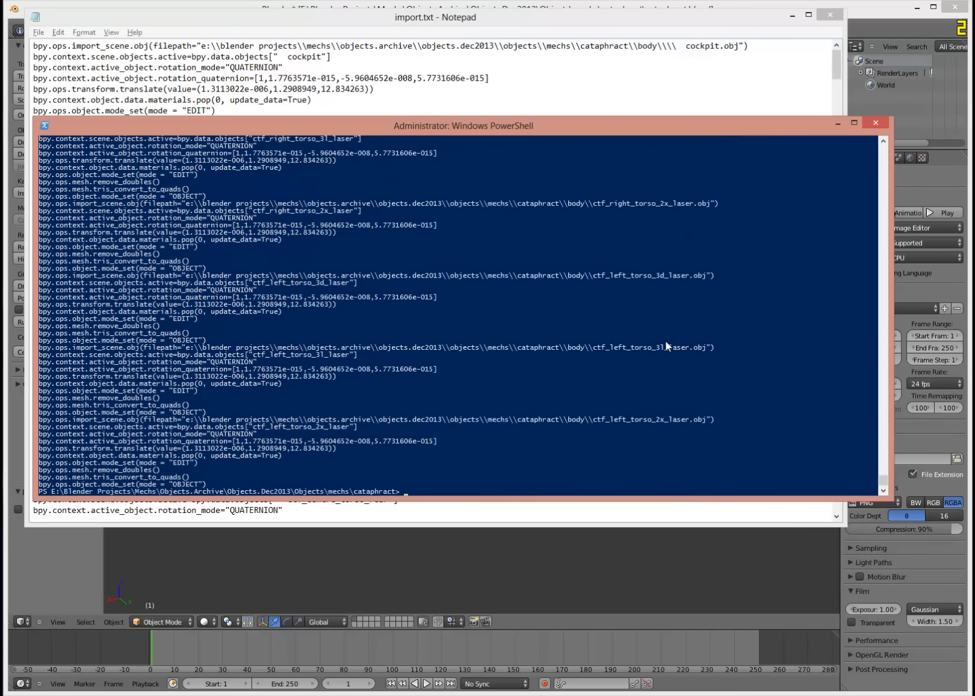
Open the regenerated import.txt in Notepad, move its window clear of the outdated copy, and minimise the outdated one.
{"action": "type", "text": "notepad import.txt"}
{"action": "key", "text": "Return"}
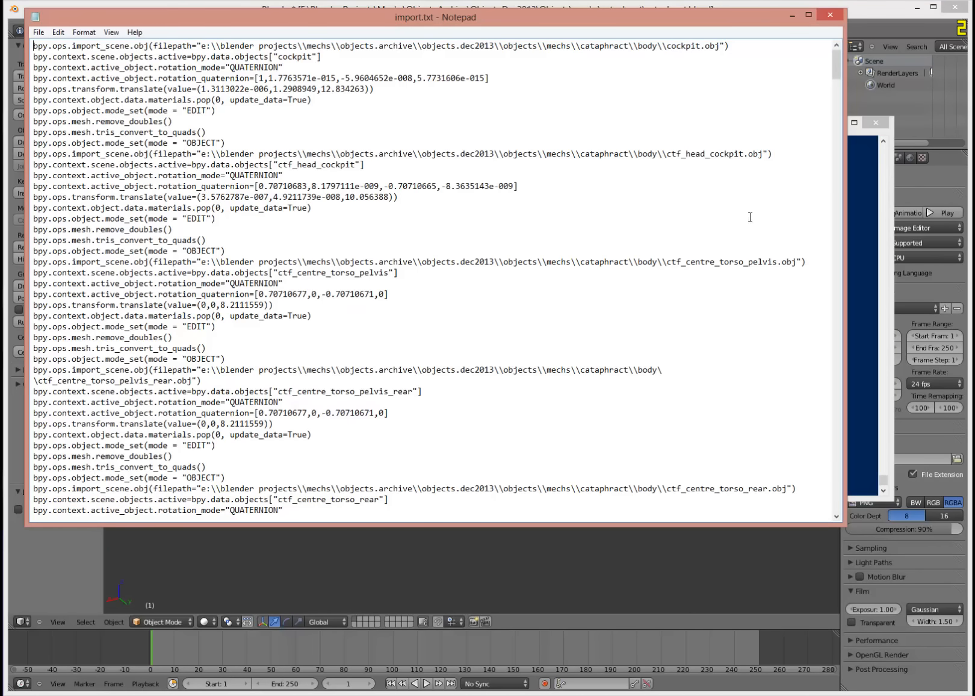
{"action": "mouse_move", "coordinate": [835, 66]}
{"action": "left_mouse_down"}
{"action": "mouse_move", "coordinate": [835, 115]}
{"action": "mouse_move", "coordinate": [834, 63]}
{"action": "left_mouse_up"}
{"action": "left_click_drag", "start_coordinate": [33, 45], "coordinate": [34, 154]}
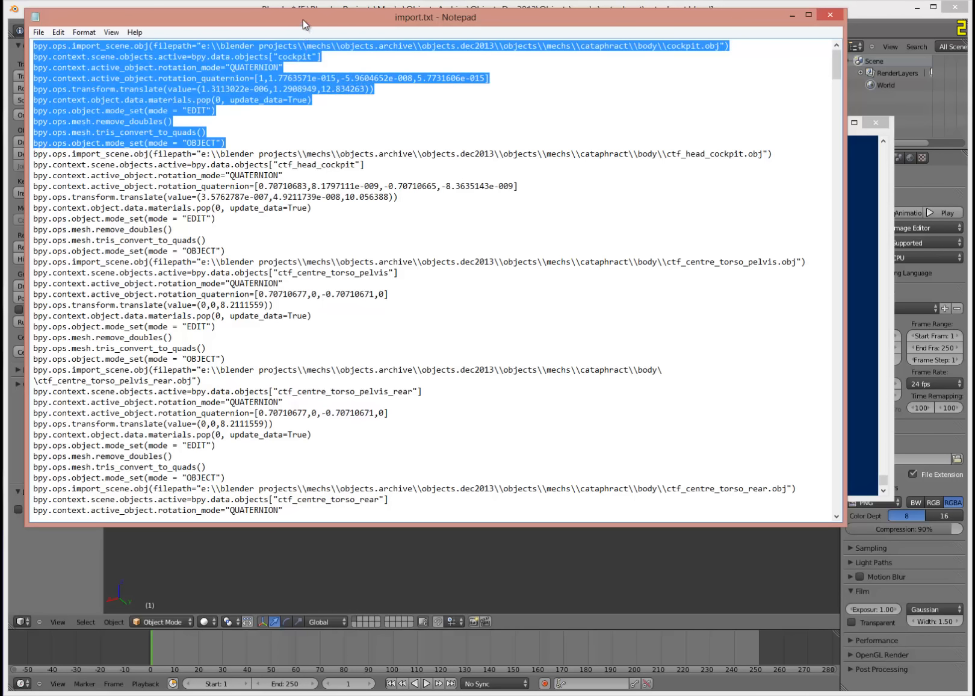
{"action": "left_click_drag", "start_coordinate": [303, 19], "coordinate": [341, 92]}
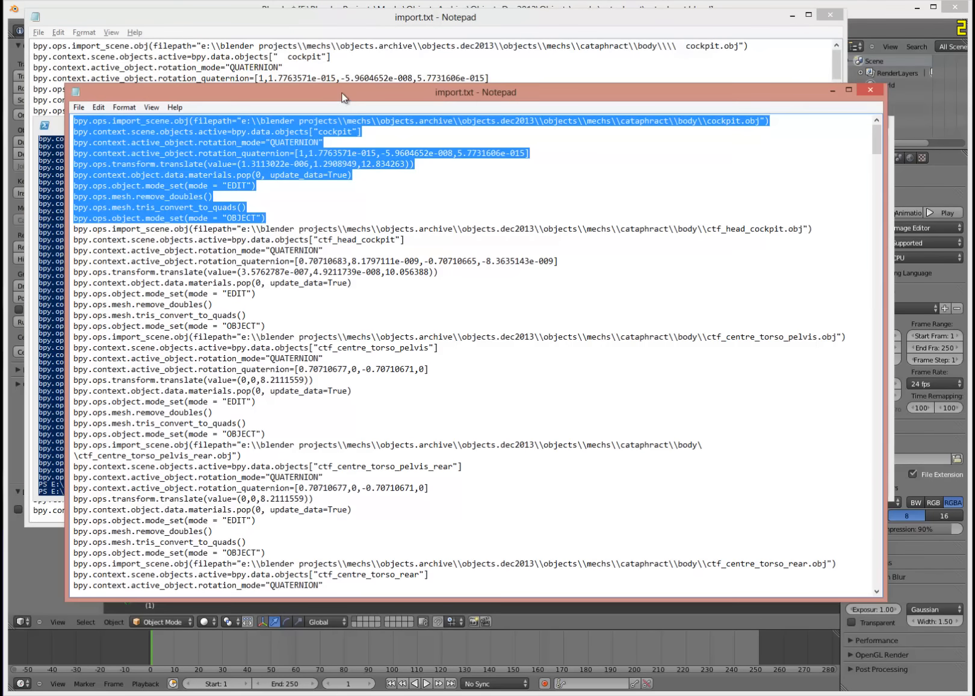
{"action": "left_click", "coordinate": [792, 15]}
Examine the cockpit command block in import.txt line by line, from the OBJ import to the return to object mode.
{"action": "left_click", "coordinate": [137, 128]}
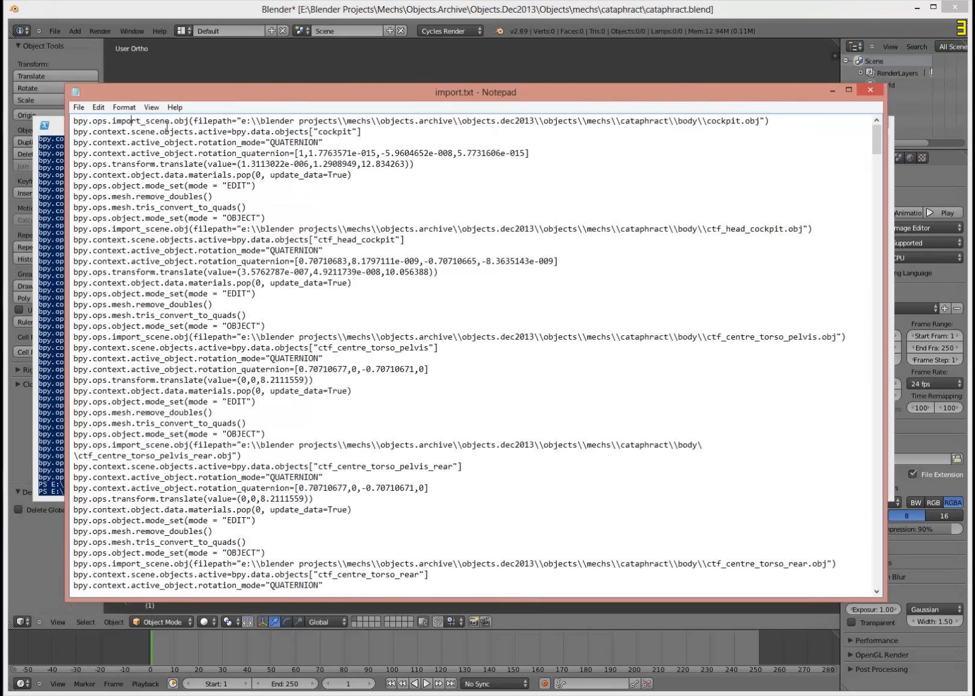
{"action": "left_click_drag", "start_coordinate": [761, 124], "coordinate": [707, 125]}
{"action": "left_click", "coordinate": [223, 131]}
{"action": "left_click_drag", "start_coordinate": [74, 143], "coordinate": [309, 144]}
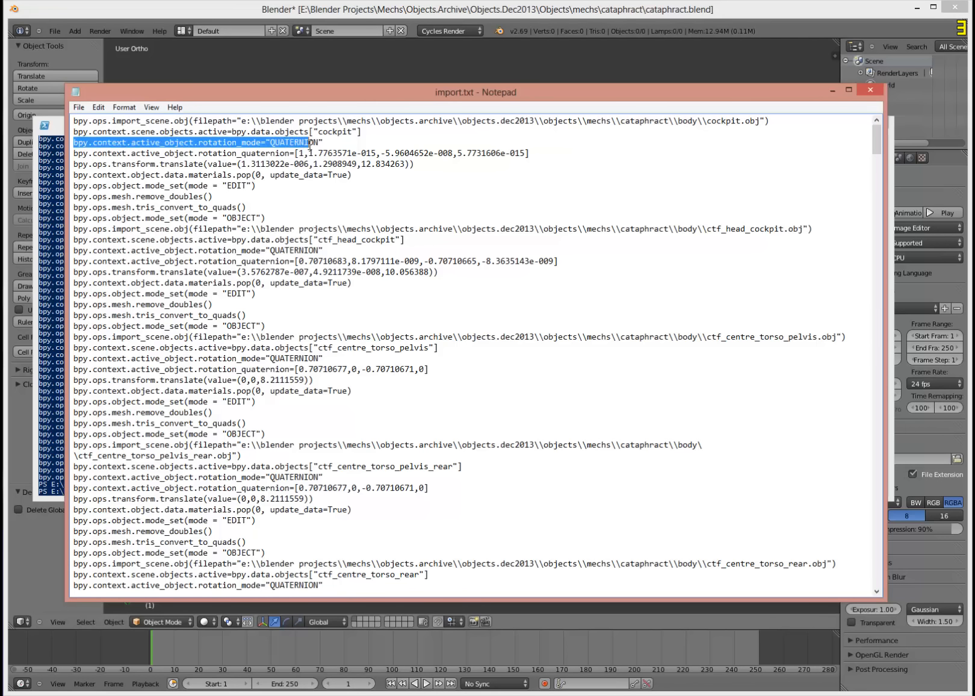
{"action": "left_click", "coordinate": [184, 153]}
{"action": "left_click_drag", "start_coordinate": [75, 153], "coordinate": [531, 159]}
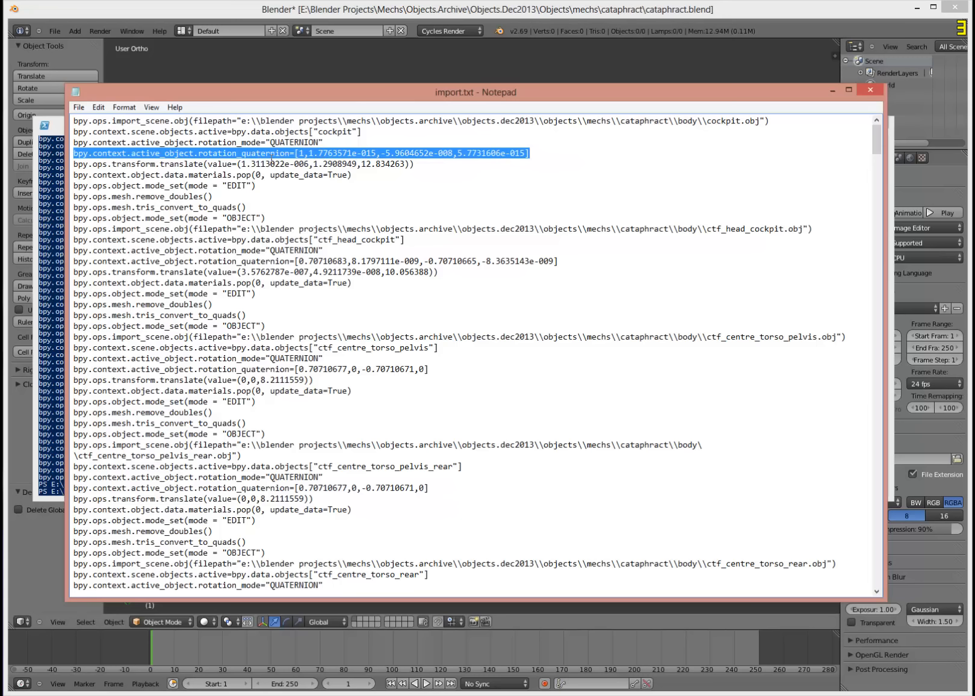
{"action": "left_click_drag", "start_coordinate": [78, 166], "coordinate": [430, 169]}
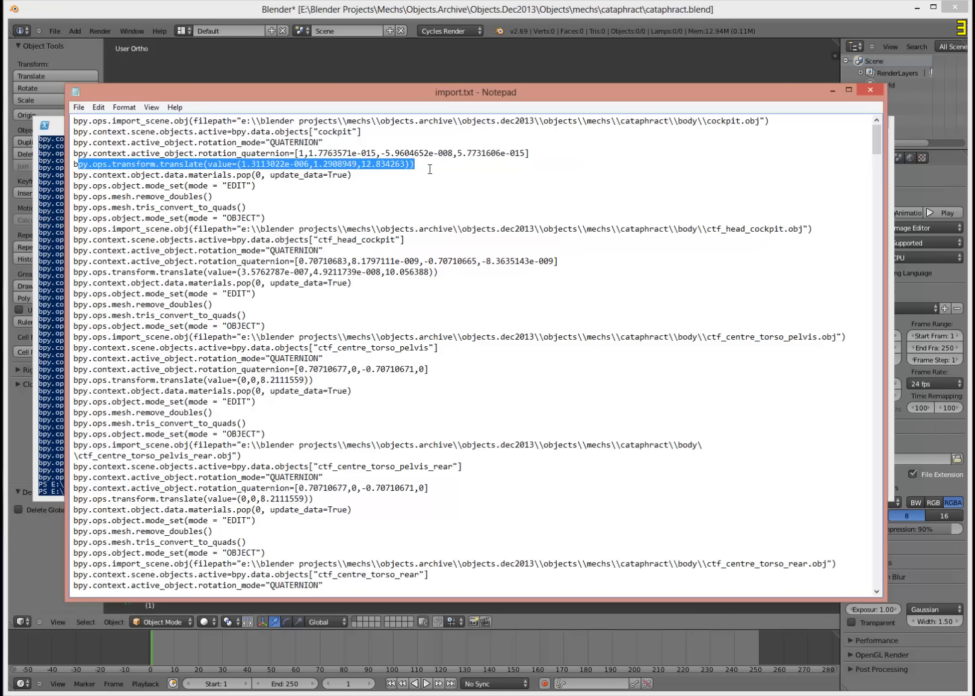
{"action": "left_click_drag", "start_coordinate": [362, 175], "coordinate": [95, 179]}
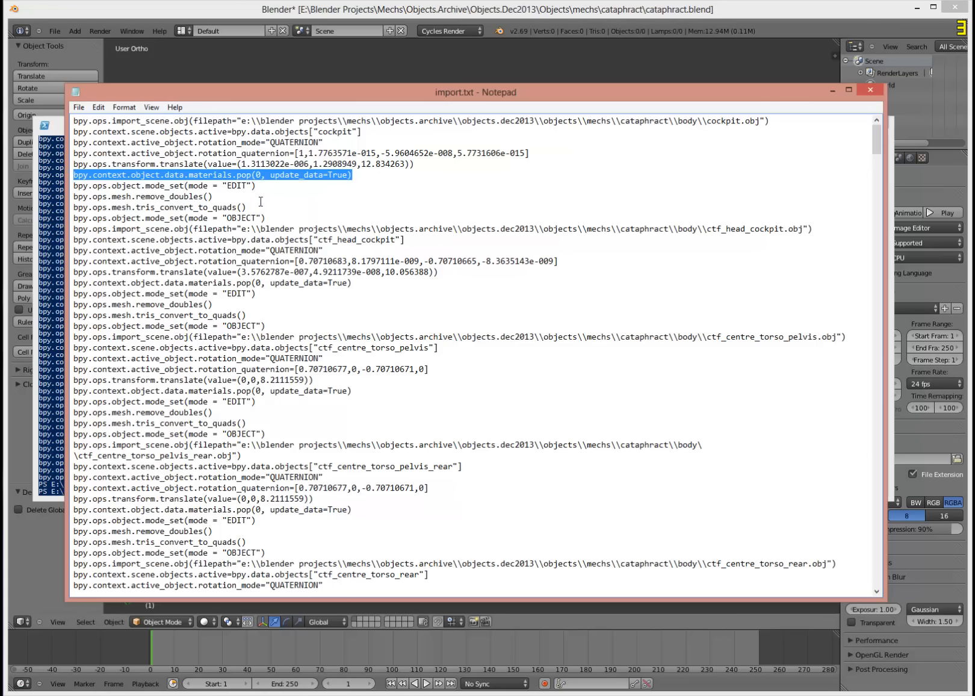
{"action": "left_click", "coordinate": [257, 181]}
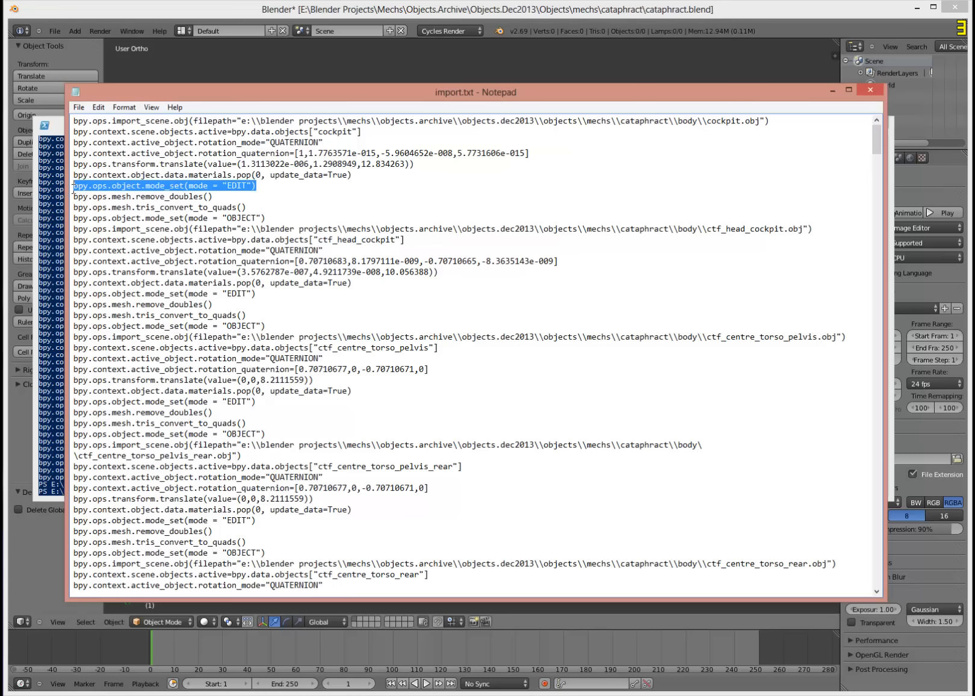
{"action": "left_click_drag", "start_coordinate": [73, 196], "coordinate": [223, 201]}
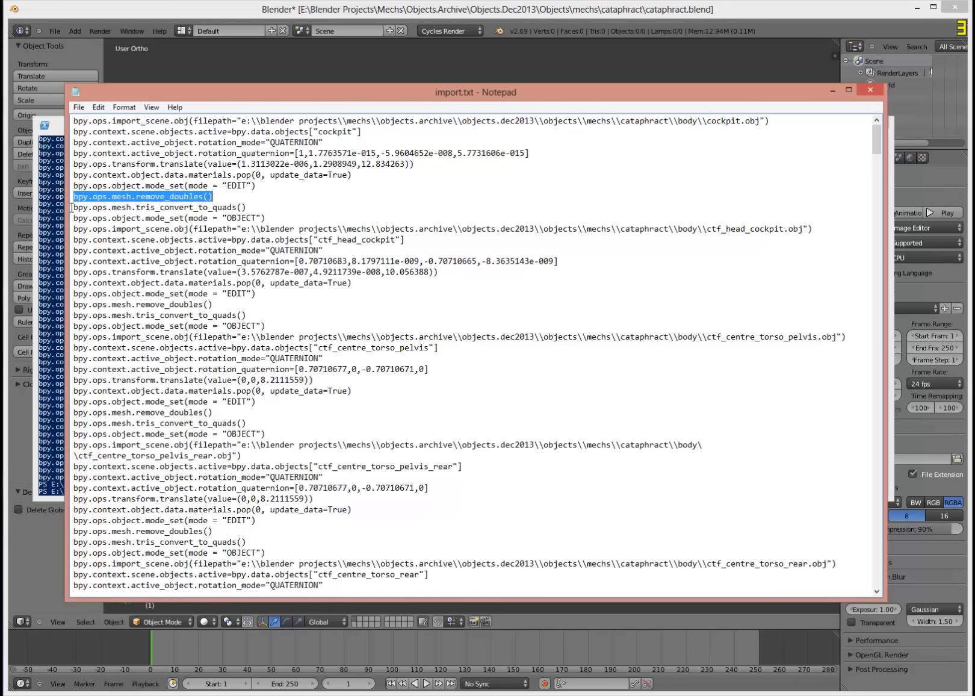
{"action": "left_click_drag", "start_coordinate": [73, 207], "coordinate": [268, 209]}
{"action": "left_click_drag", "start_coordinate": [74, 218], "coordinate": [277, 220]}
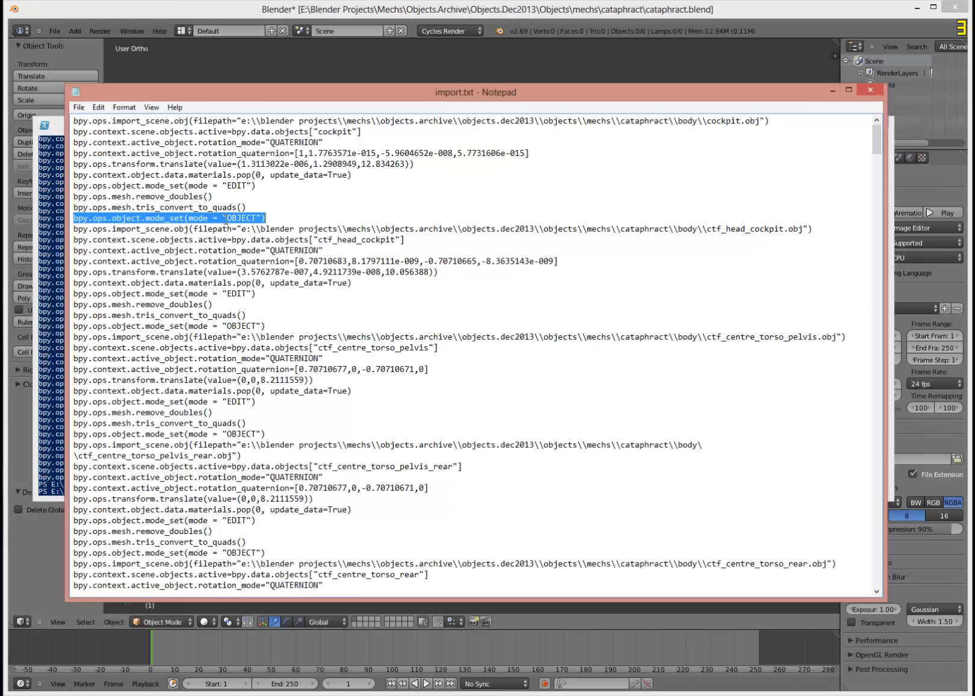
{"action": "left_click", "coordinate": [226, 220]}
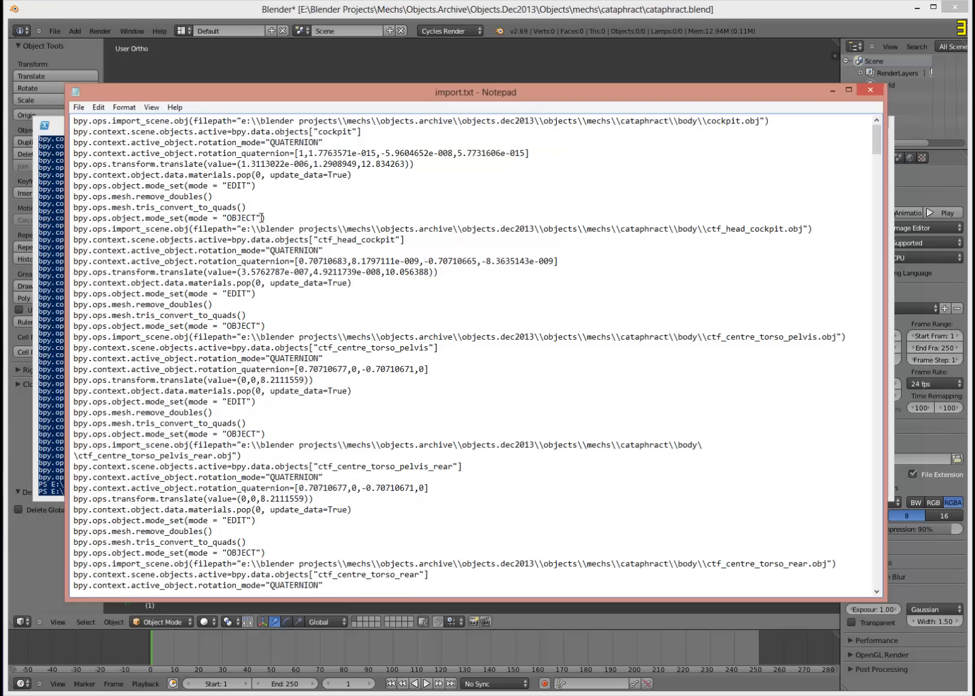
{"action": "left_click_drag", "start_coordinate": [265, 219], "coordinate": [222, 219]}
{"action": "left_click", "coordinate": [279, 221]}
{"action": "mouse_move", "coordinate": [873, 134]}
{"action": "left_mouse_down"}
{"action": "mouse_move", "coordinate": [864, 438]}
{"action": "mouse_move", "coordinate": [875, 527]}
{"action": "mouse_move", "coordinate": [874, 136]}
{"action": "left_mouse_up"}
Copy the entire text of import.txt and bring the Blender window to the front.
{"action": "left_click", "coordinate": [398, 249]}
{"action": "key", "text": "ctrl+a"}
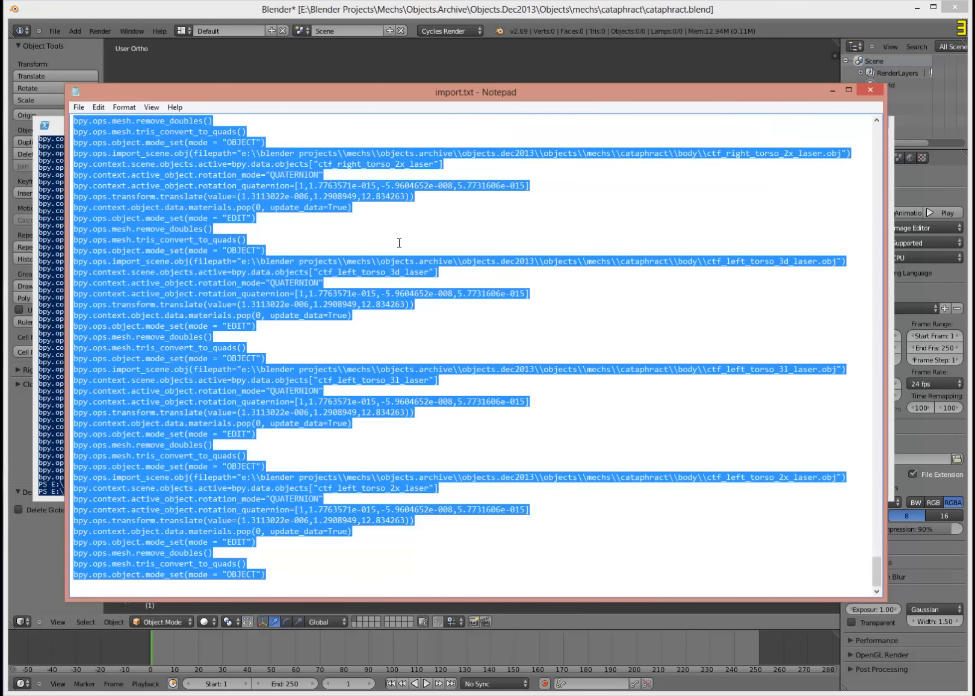
{"action": "left_click", "coordinate": [829, 85]}
{"action": "left_click", "coordinate": [794, 8]}
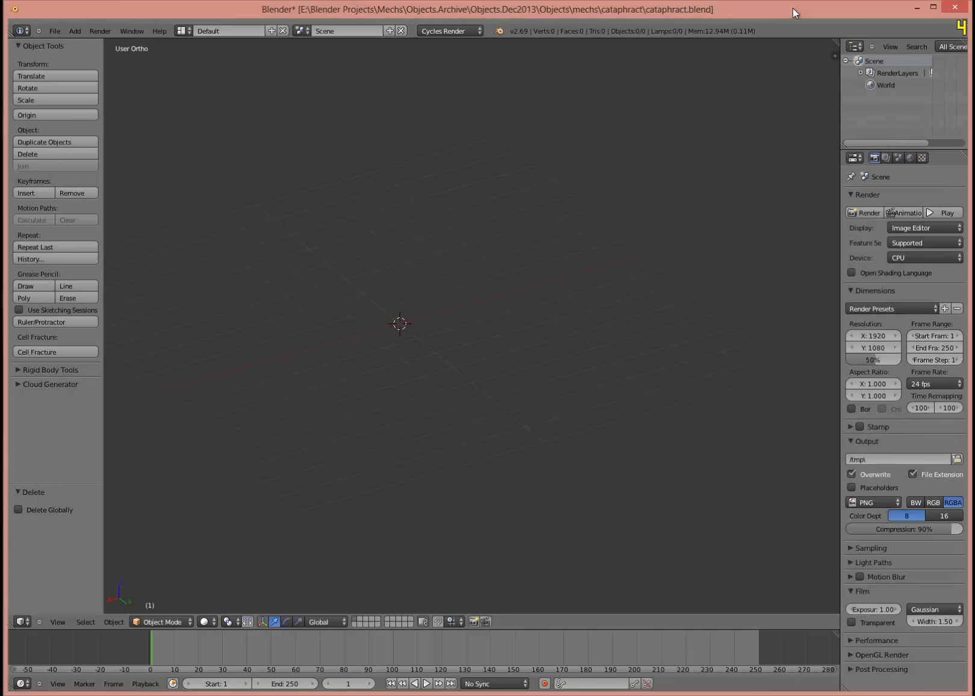
Turn the enlarged timeline area into a Python Console and run the whole copied import script in it.
{"action": "left_click_drag", "start_coordinate": [68, 629], "coordinate": [107, 351]}
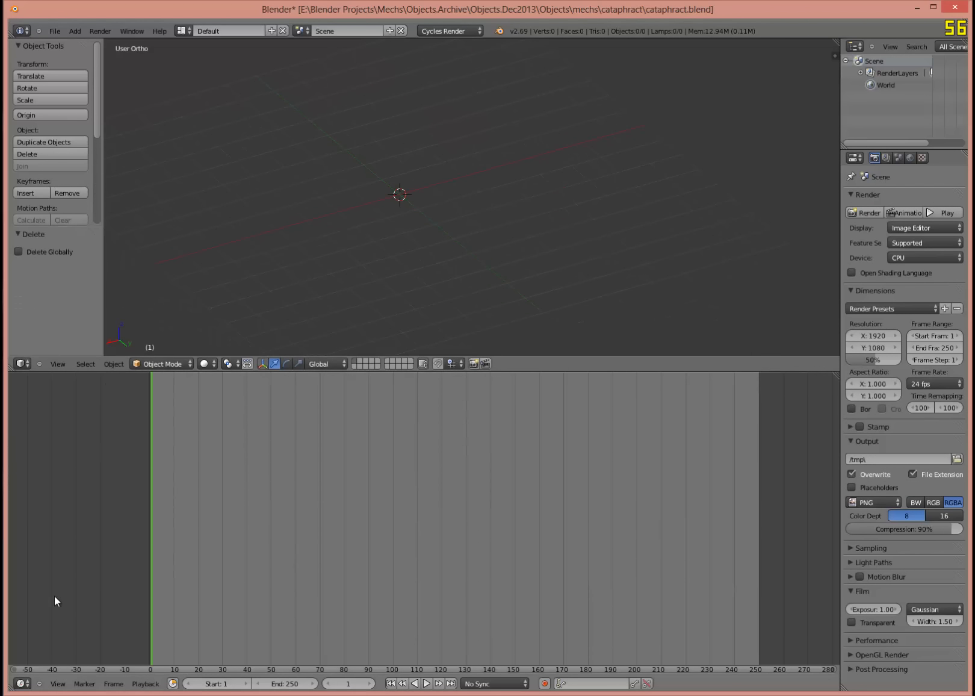
{"action": "left_click", "coordinate": [22, 684]}
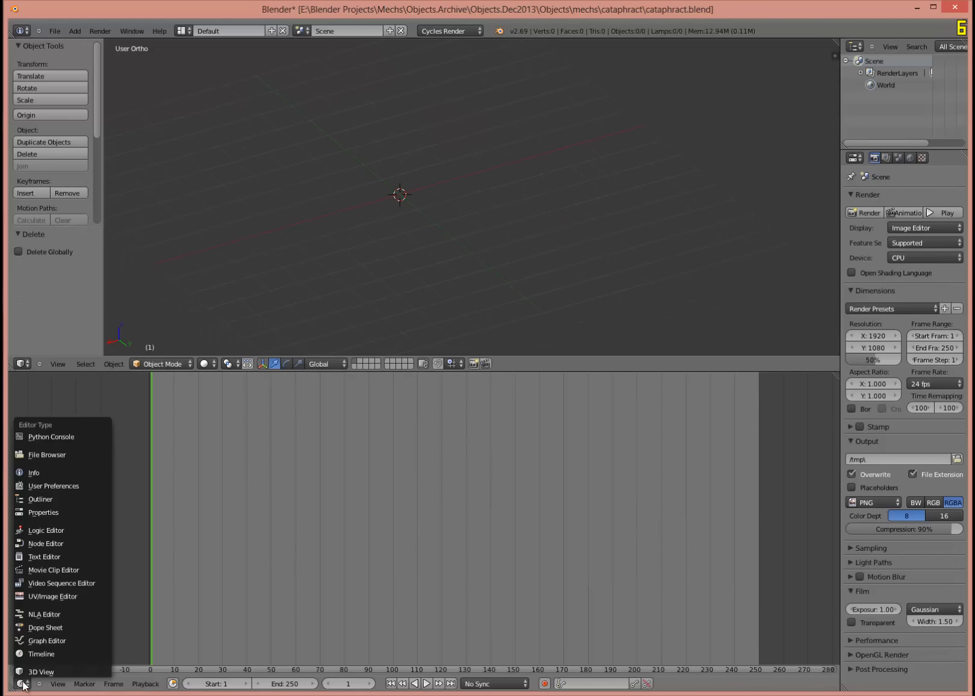
{"action": "left_click", "coordinate": [77, 434]}
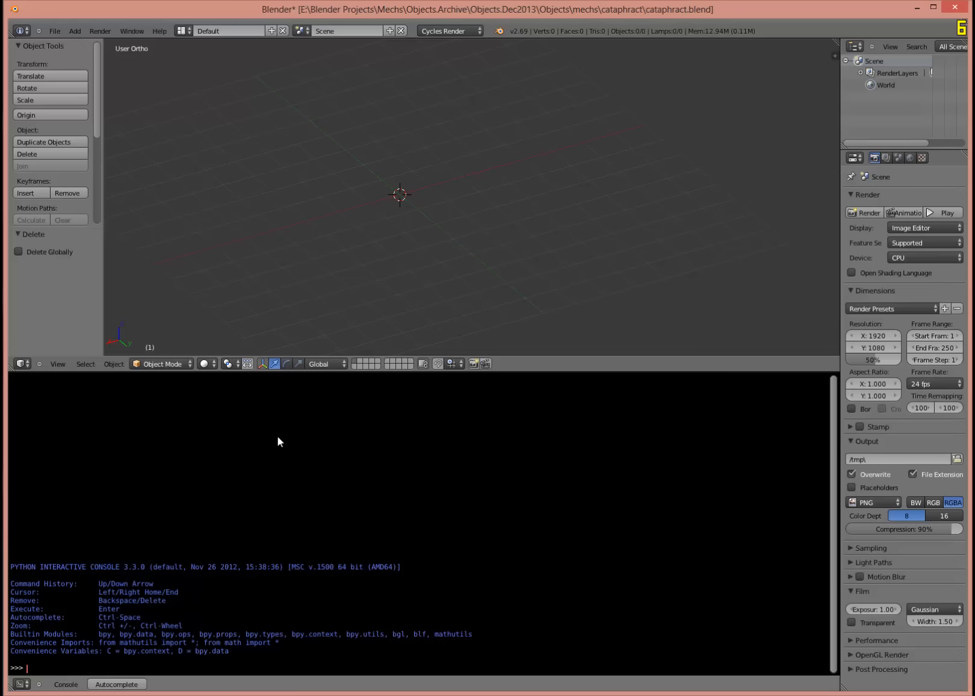
{"action": "key", "text": "ctrl+v"}
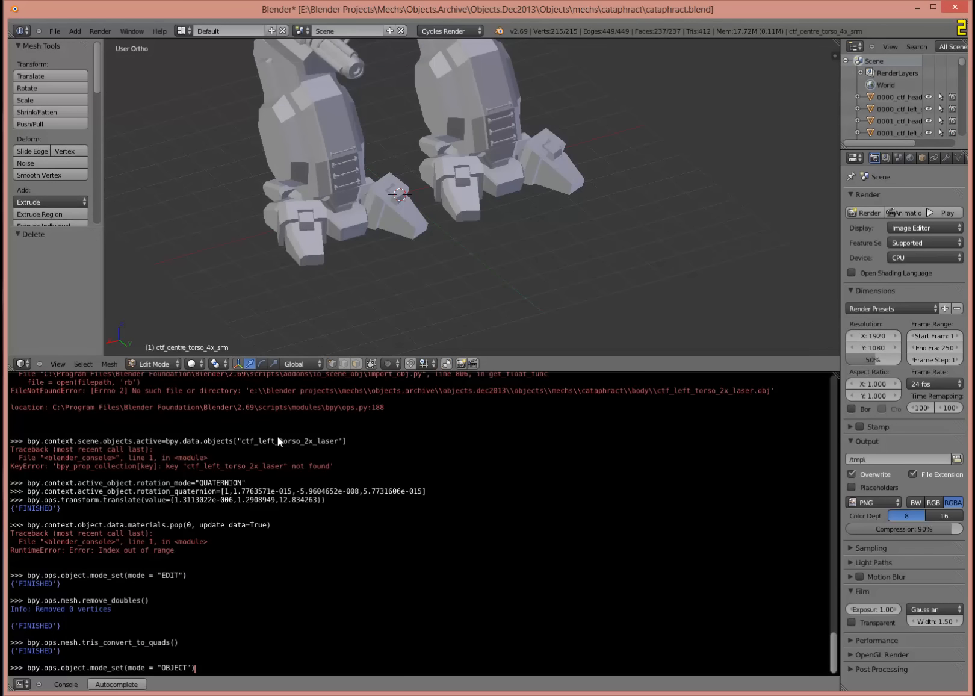
{"action": "key", "text": "Return"}
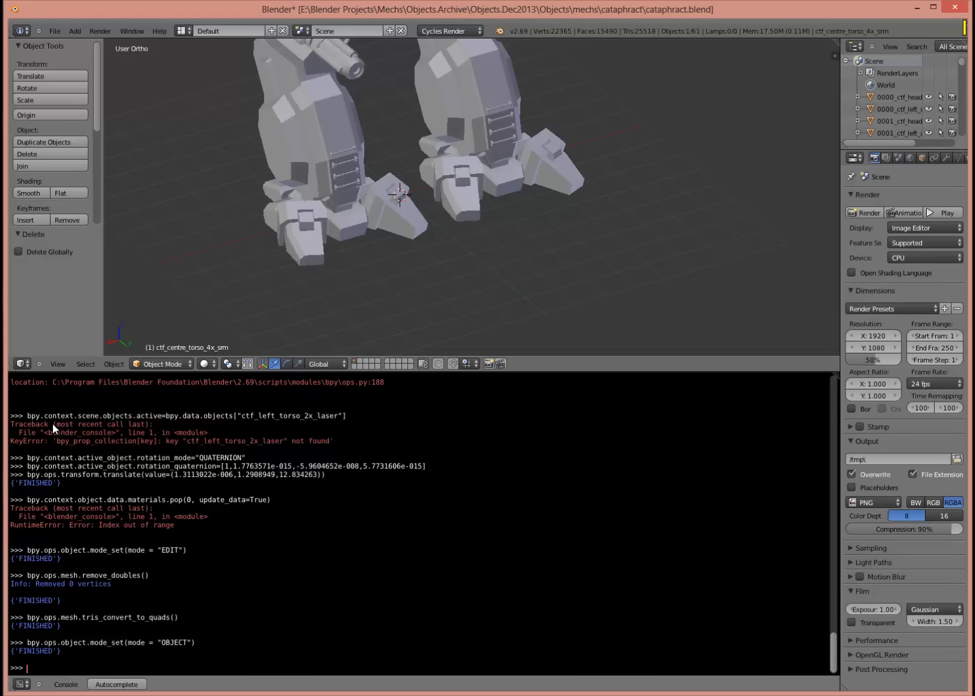
Review the import errors in the Python Console, and enlarge the 3D view over the console to show the whole mech.
{"action": "left_click_drag", "start_coordinate": [345, 439], "coordinate": [17, 423]}
{"action": "scroll", "coordinate": [198, 472], "scroll_direction": "up", "scroll_amount": 10}
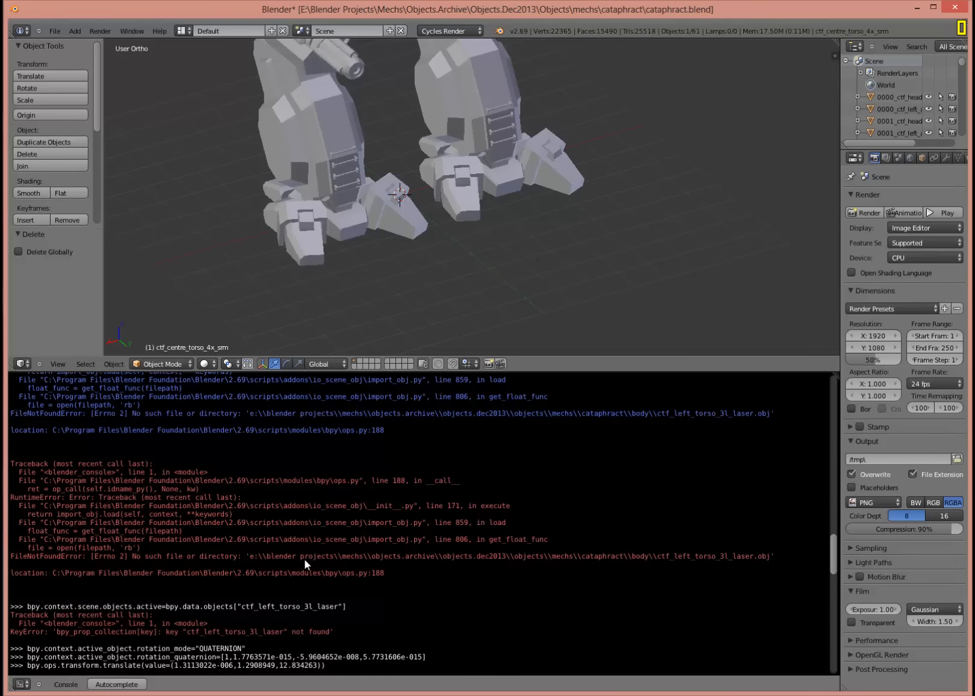
{"action": "left_click_drag", "start_coordinate": [831, 556], "coordinate": [831, 385]}
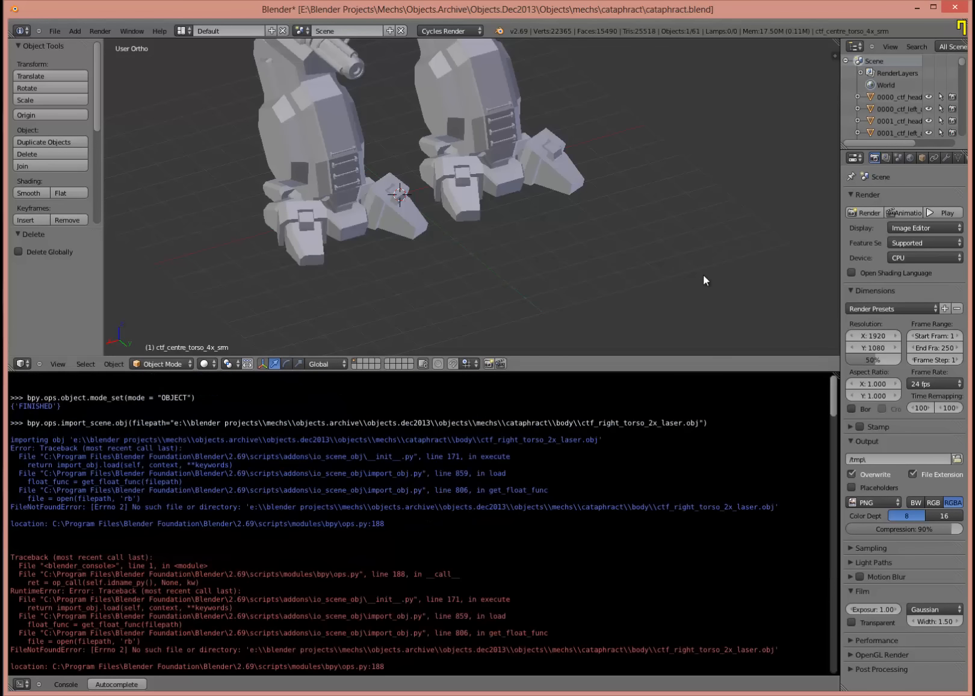
{"action": "middle_click_drag", "start_coordinate": [507, 154], "coordinate": [509, 181], "text": "shift"}
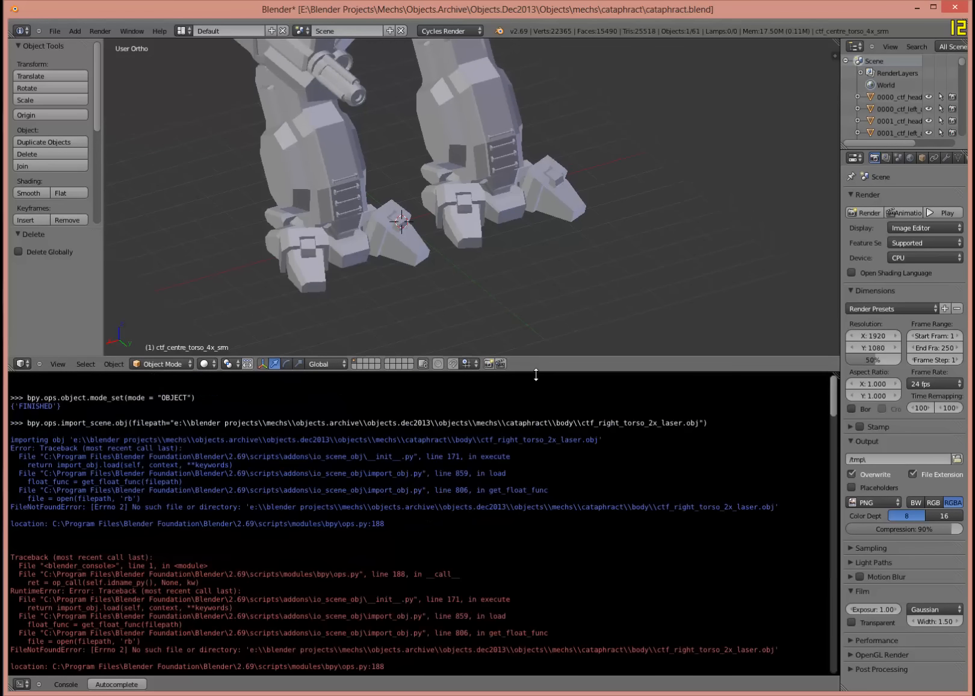
{"action": "left_click_drag", "start_coordinate": [535, 376], "coordinate": [529, 611]}
{"action": "middle_click_drag", "start_coordinate": [504, 271], "coordinate": [537, 458], "text": "shift"}
{"action": "middle_click_drag", "start_coordinate": [593, 335], "coordinate": [554, 277]}
{"action": "scroll", "coordinate": [591, 278], "scroll_direction": "down", "scroll_amount": 3}
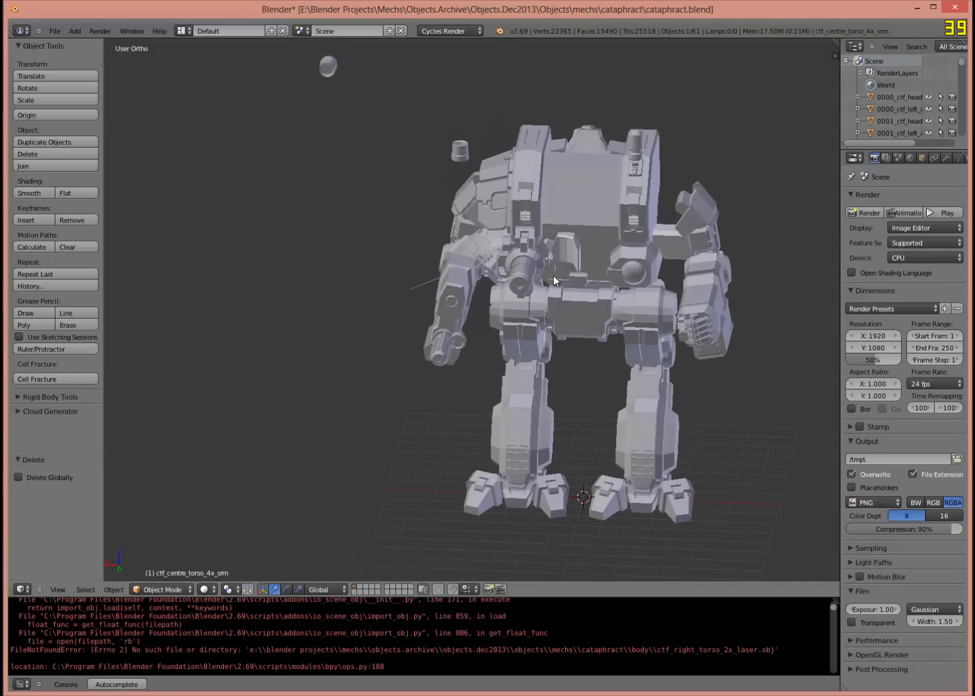
Rotate the misplaced left shoulder part, ctf_left_arm_shoulder.001, by 270 degrees about the global X axis.
{"action": "right_click", "coordinate": [691, 212]}
{"action": "middle_click_drag", "start_coordinate": [710, 218], "coordinate": [404, 260], "text": "shift"}
{"action": "scroll", "coordinate": [536, 283], "scroll_direction": "up", "scroll_amount": 4}
{"action": "right_click", "coordinate": [693, 362]}
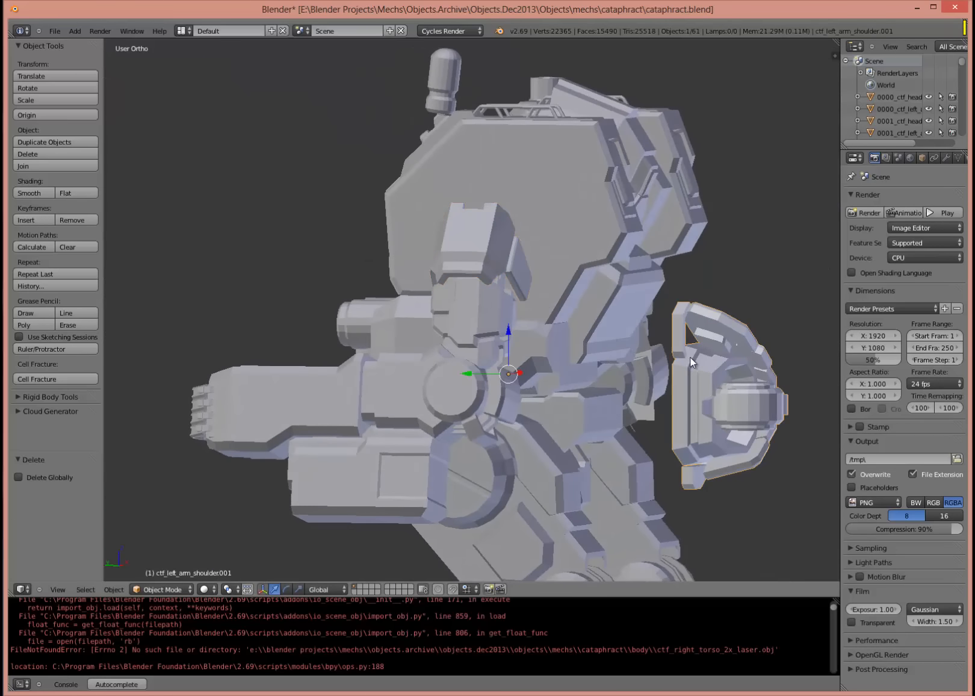
{"action": "middle_click_drag", "start_coordinate": [539, 290], "coordinate": [286, 304]}
{"action": "middle_click_drag", "start_coordinate": [437, 294], "coordinate": [479, 304]}
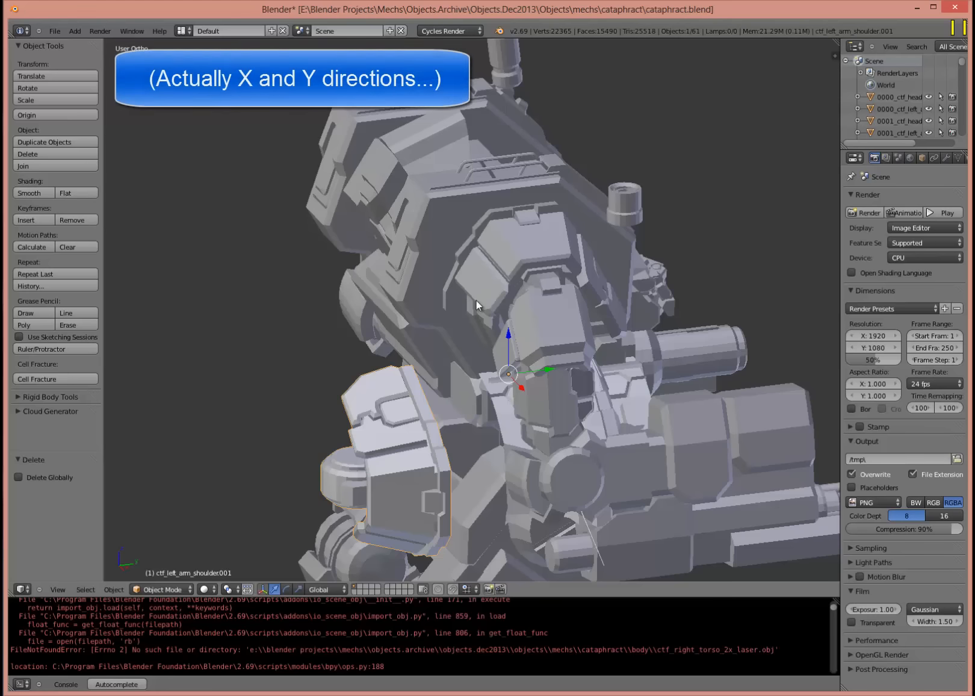
{"action": "scroll", "coordinate": [499, 257], "scroll_direction": "down", "scroll_amount": 3}
{"action": "middle_click_drag", "start_coordinate": [498, 257], "coordinate": [471, 236]}
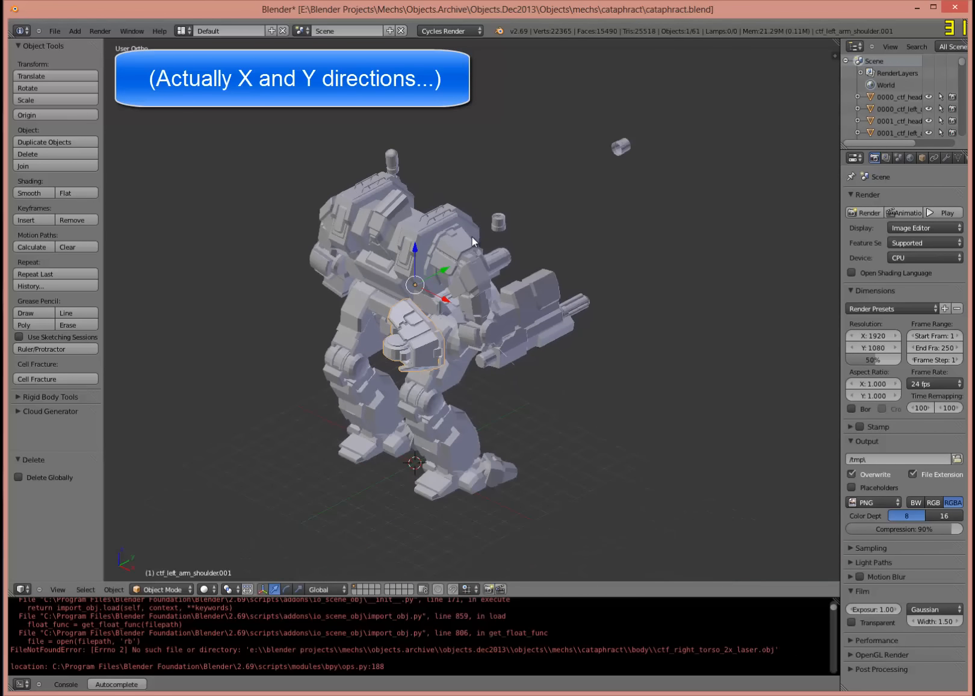
{"action": "key", "text": "r"}
{"action": "type", "text": "x"}
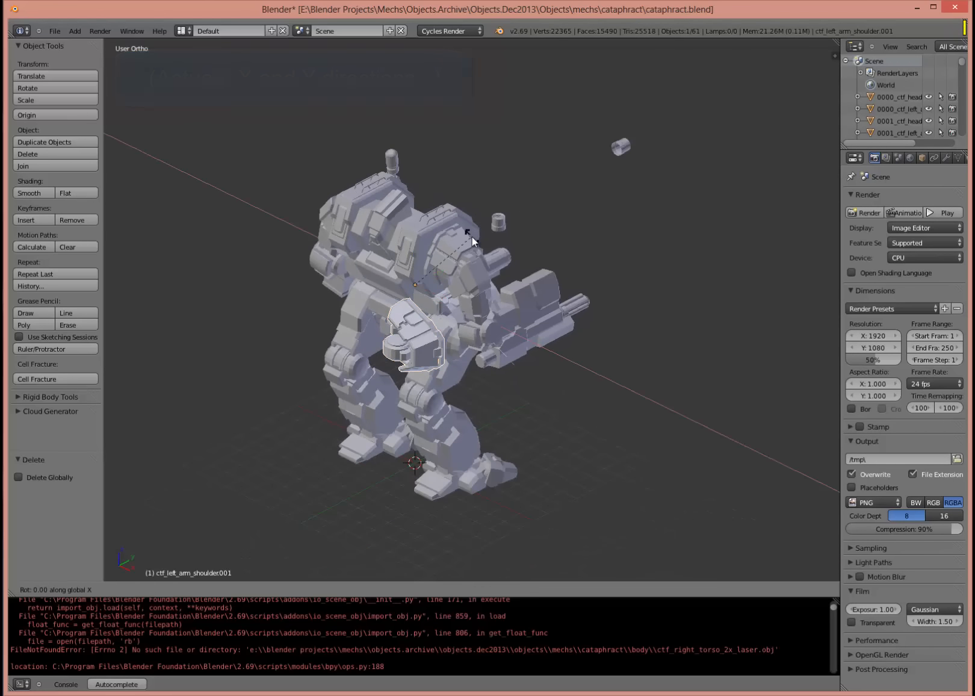
{"action": "type", "text": "270"}
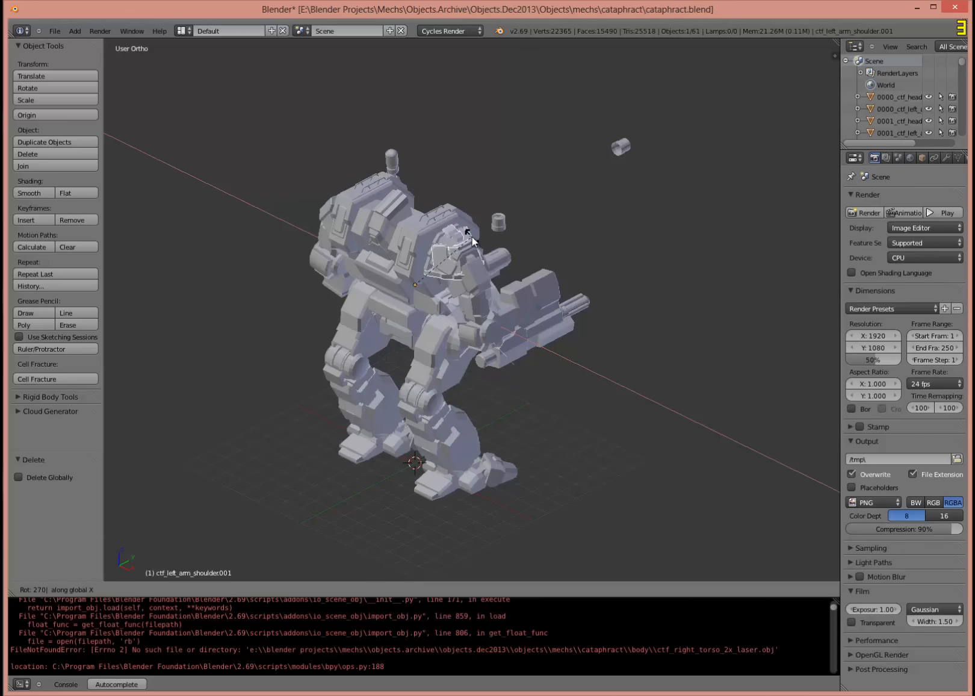
{"action": "key", "text": "Return"}
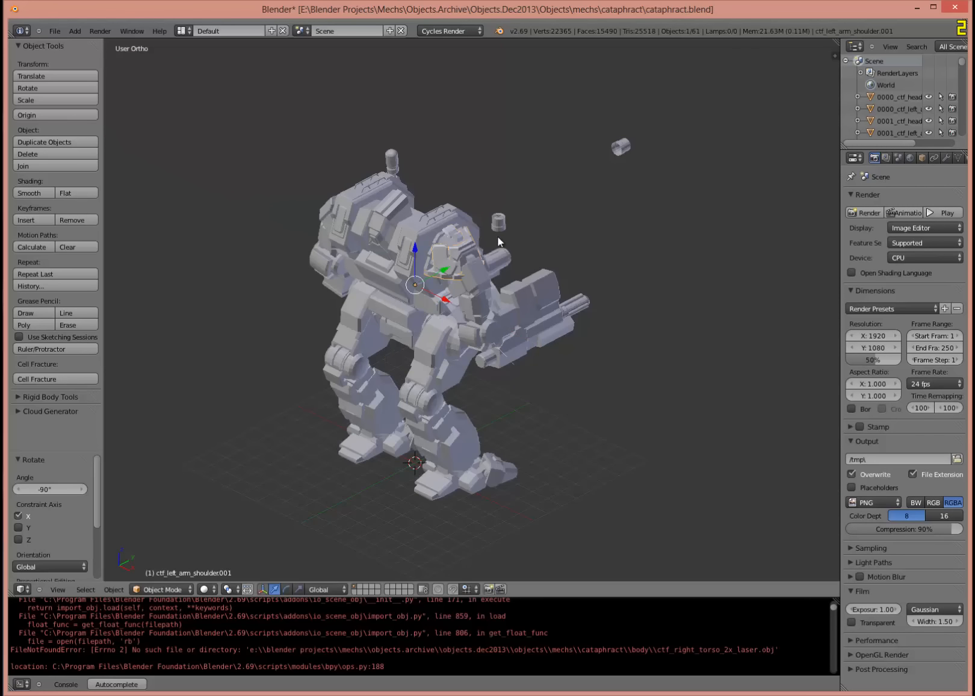
Widen and heighten the Outliner, and look through the imported objects for the left shoulder part ctf_left_arm_shoulder.001.
{"action": "scroll", "coordinate": [492, 236], "scroll_direction": "up", "scroll_amount": 6}
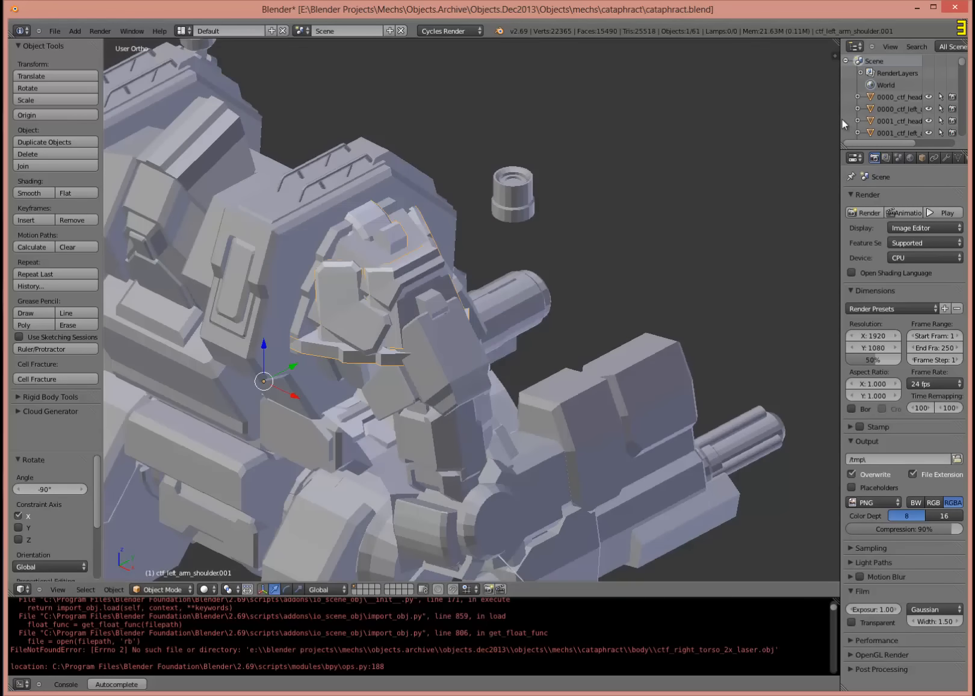
{"action": "left_click_drag", "start_coordinate": [842, 121], "coordinate": [710, 124]}
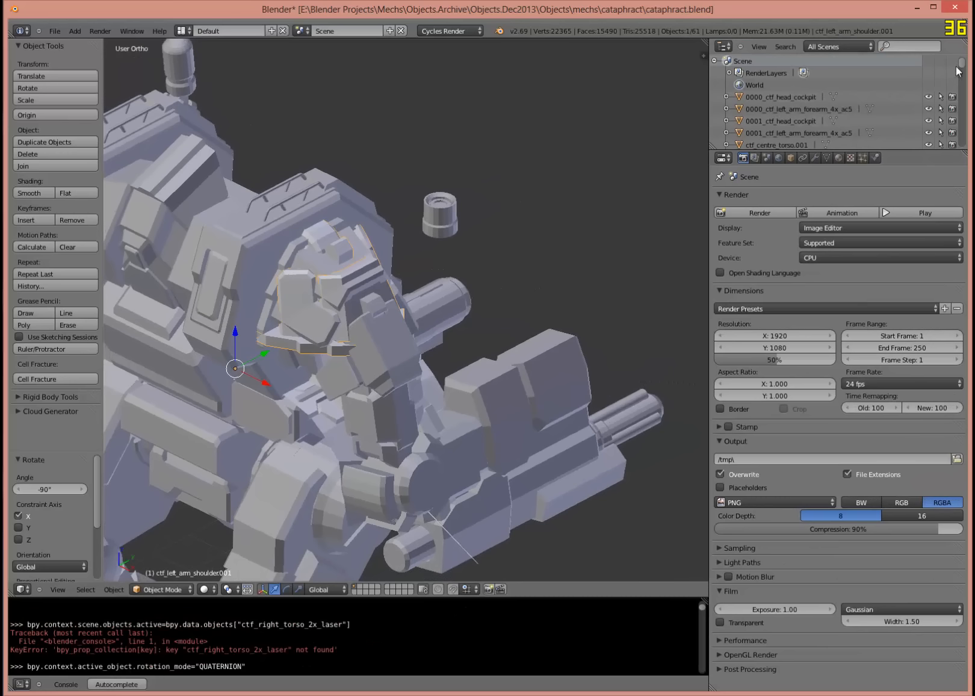
{"action": "scroll", "coordinate": [907, 132], "scroll_direction": "down", "scroll_amount": 4}
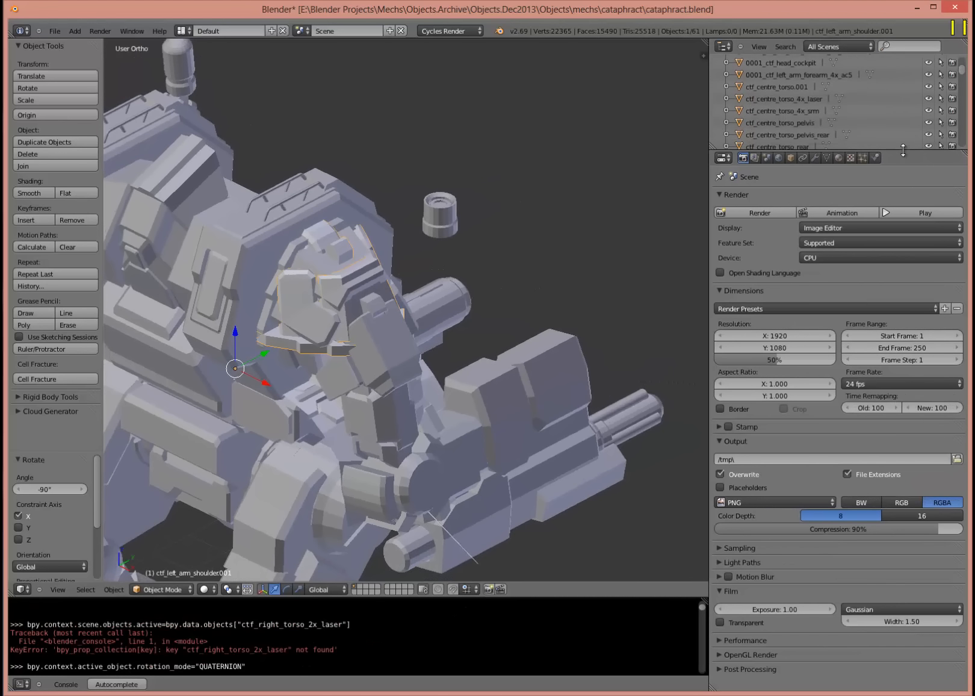
{"action": "left_click_drag", "start_coordinate": [906, 150], "coordinate": [906, 236]}
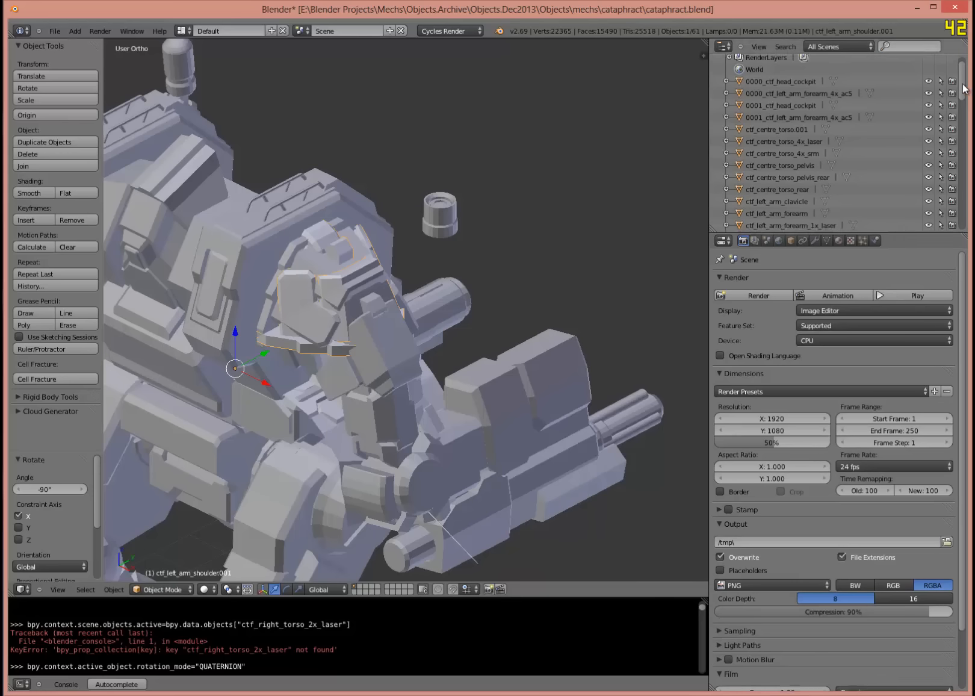
{"action": "left_click_drag", "start_coordinate": [963, 84], "coordinate": [958, 120]}
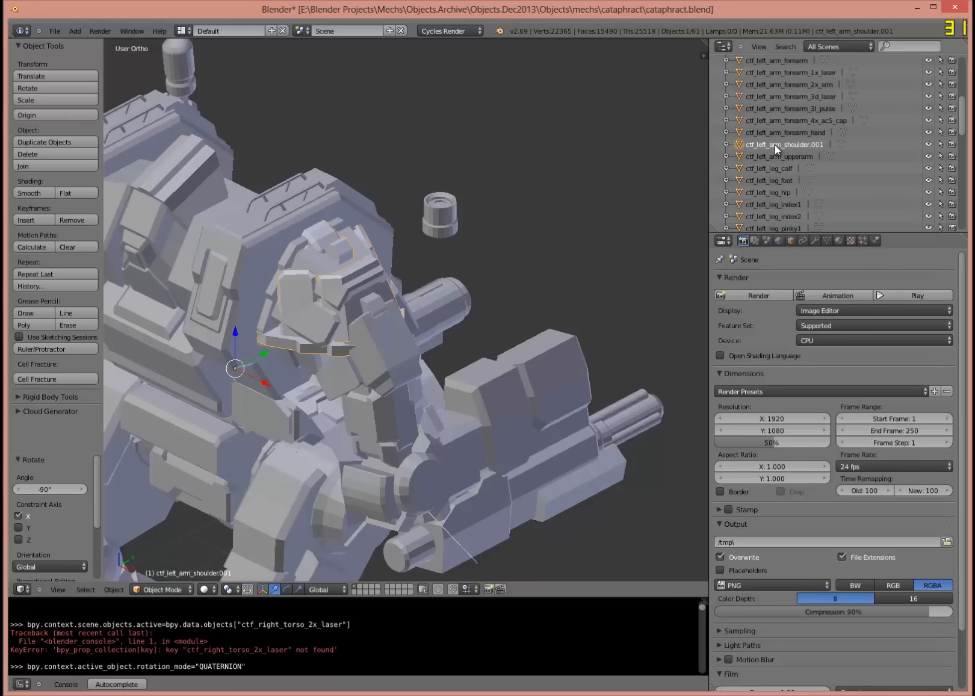
Close the current Blender session, and in a fresh session delete the default lamp and camera from the scene.
{"action": "left_click", "coordinate": [956, 9]}
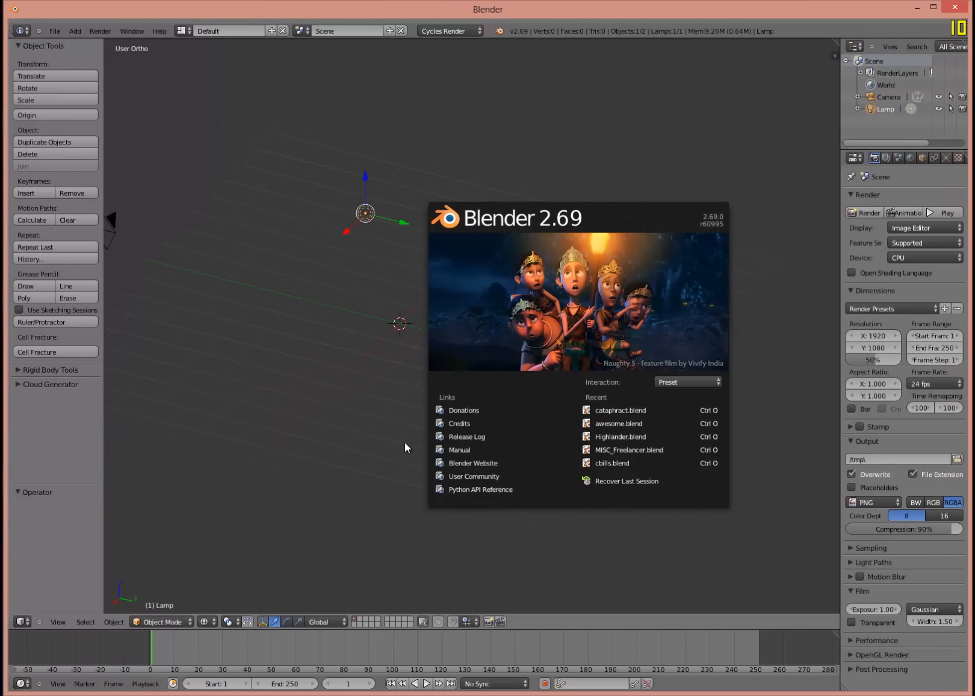
{"action": "left_click", "coordinate": [370, 392]}
{"action": "key", "text": "x"}
{"action": "left_click", "coordinate": [392, 267]}
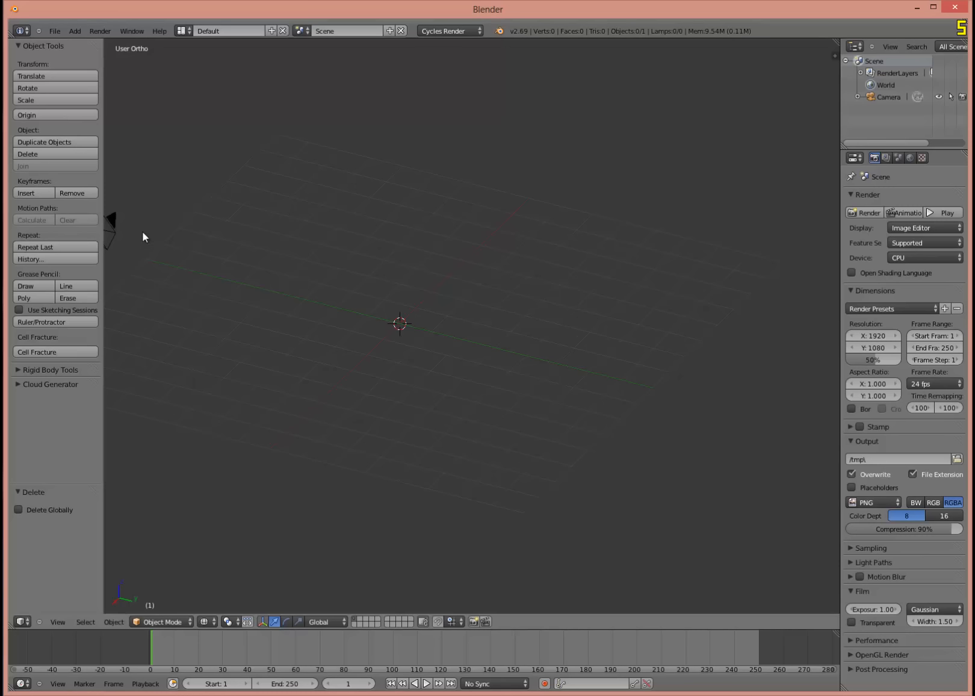
{"action": "right_click", "coordinate": [121, 231]}
{"action": "key", "text": "x"}
{"action": "left_click", "coordinate": [145, 232]}
{"action": "middle_click_drag", "start_coordinate": [331, 261], "coordinate": [342, 278]}
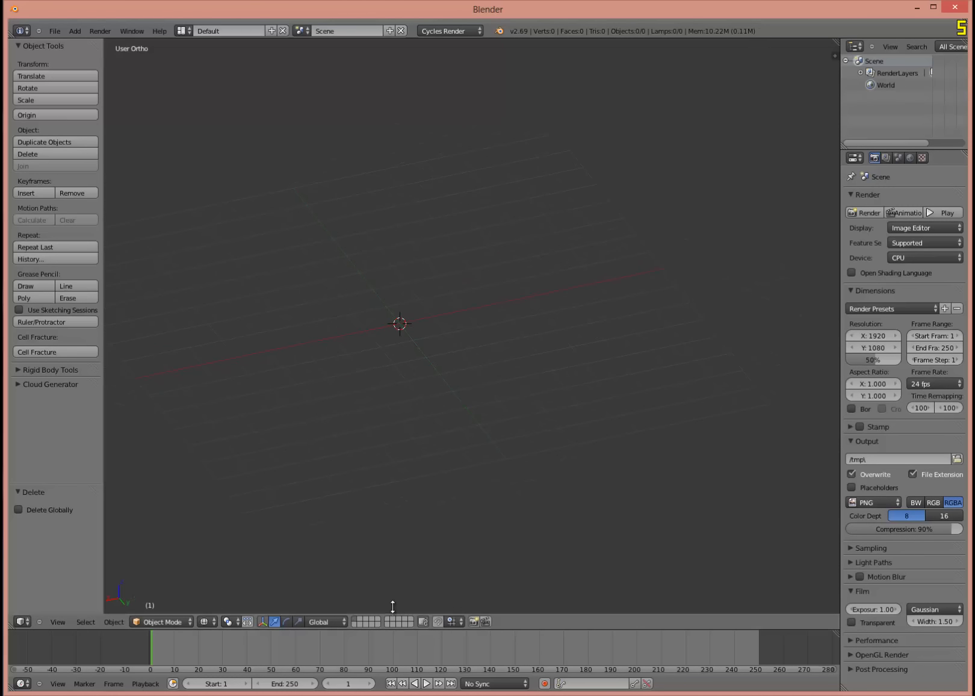
Turn the enlarged timeline area into a Python Console and run the complete copied cataphract import script in it.
{"action": "left_click_drag", "start_coordinate": [392, 627], "coordinate": [392, 492]}
{"action": "left_click", "coordinate": [22, 683]}
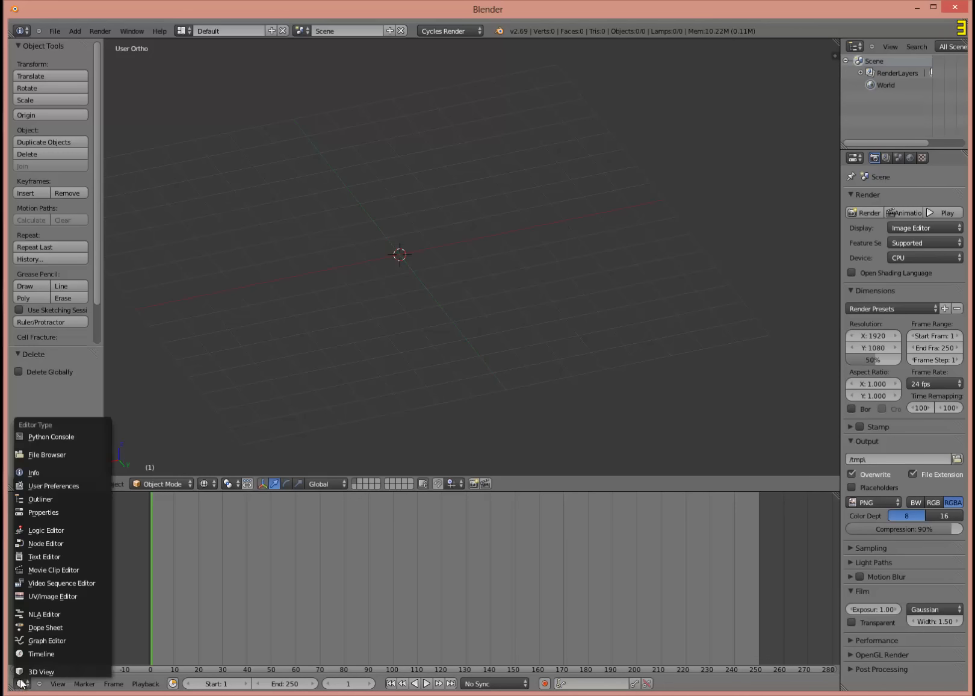
{"action": "left_click", "coordinate": [66, 438]}
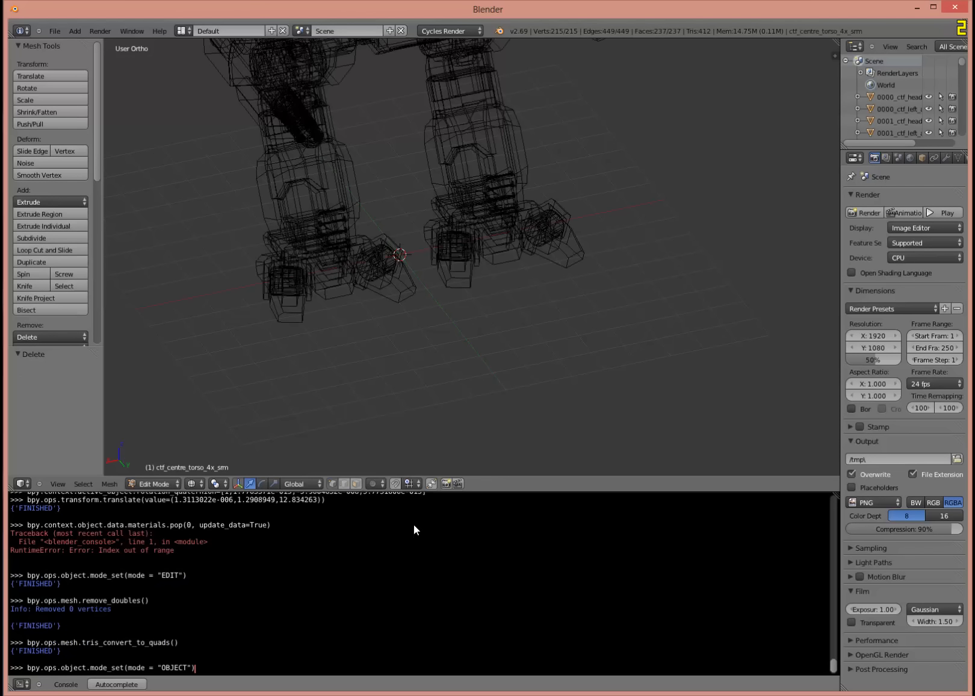
{"action": "key", "text": "Return"}
Show the imported mech in solid shading and select the stray part floating beside it to identify it.
{"action": "key", "text": "z"}
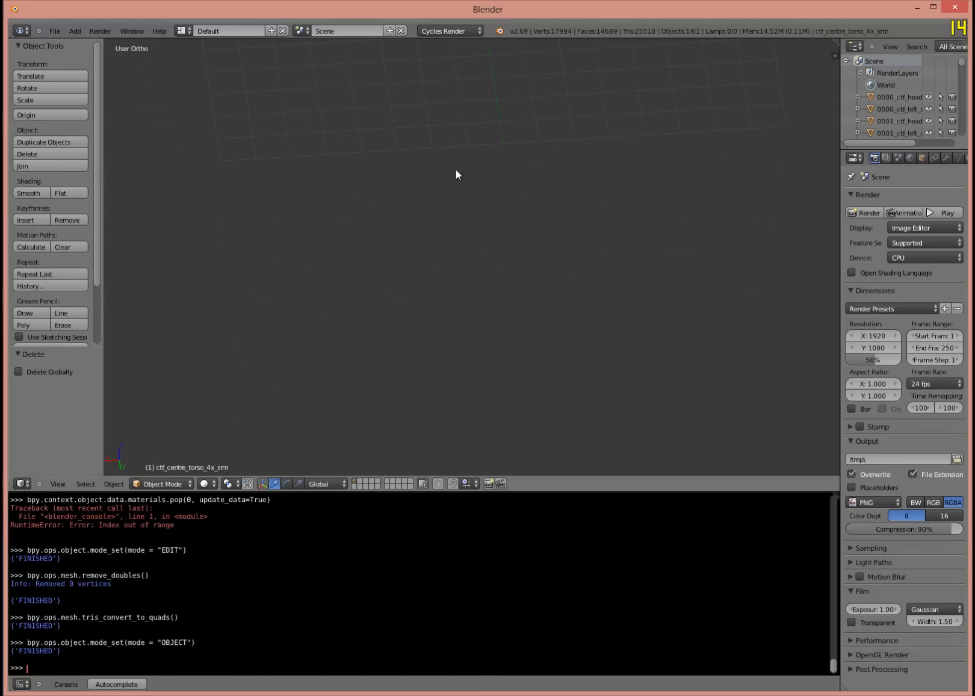
{"action": "middle_click_drag", "start_coordinate": [430, 198], "coordinate": [426, 171]}
{"action": "scroll", "coordinate": [433, 172], "scroll_direction": "down", "scroll_amount": 1}
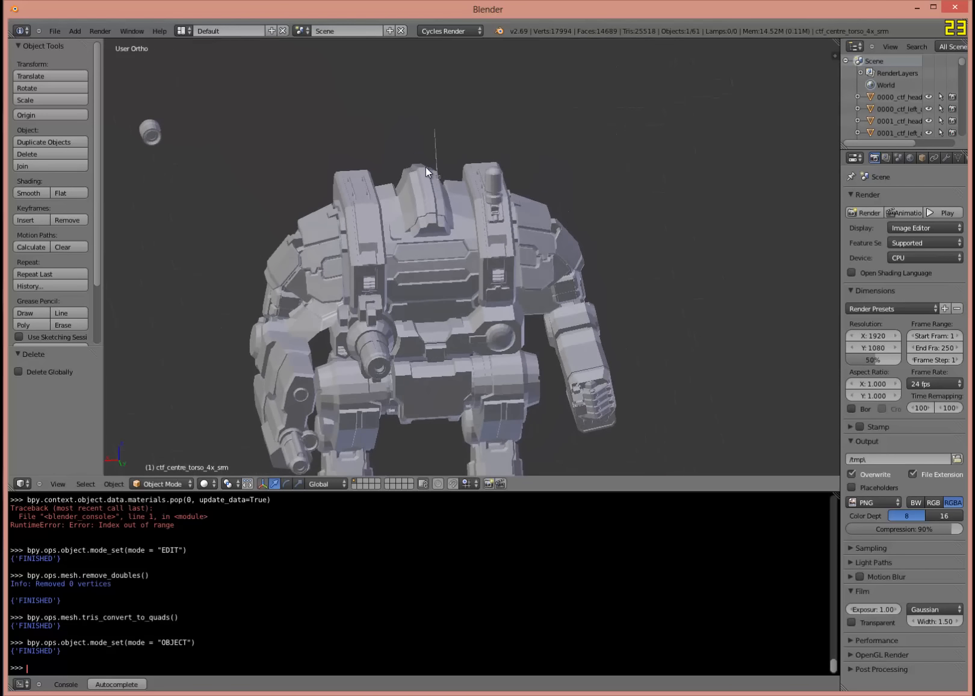
{"action": "right_click", "coordinate": [175, 141]}
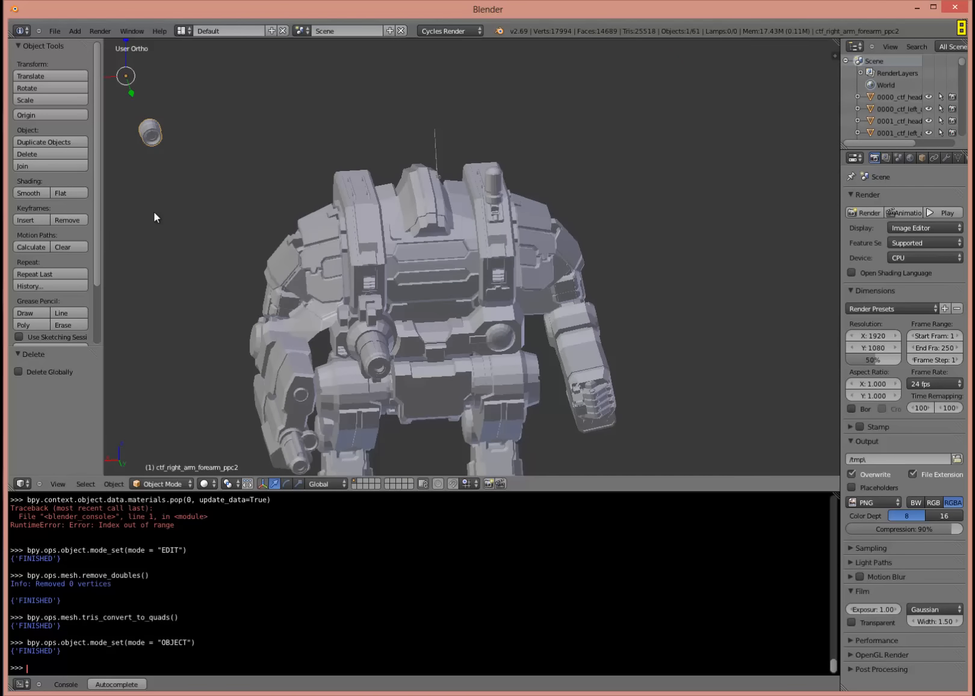
{"action": "middle_click_drag", "start_coordinate": [170, 239], "coordinate": [350, 213]}
Select the misplaced 0001_ctf_head_cockpit, widen the Outliner and Properties column, and enlarge the 3D view over the console.
{"action": "right_click", "coordinate": [289, 211]}
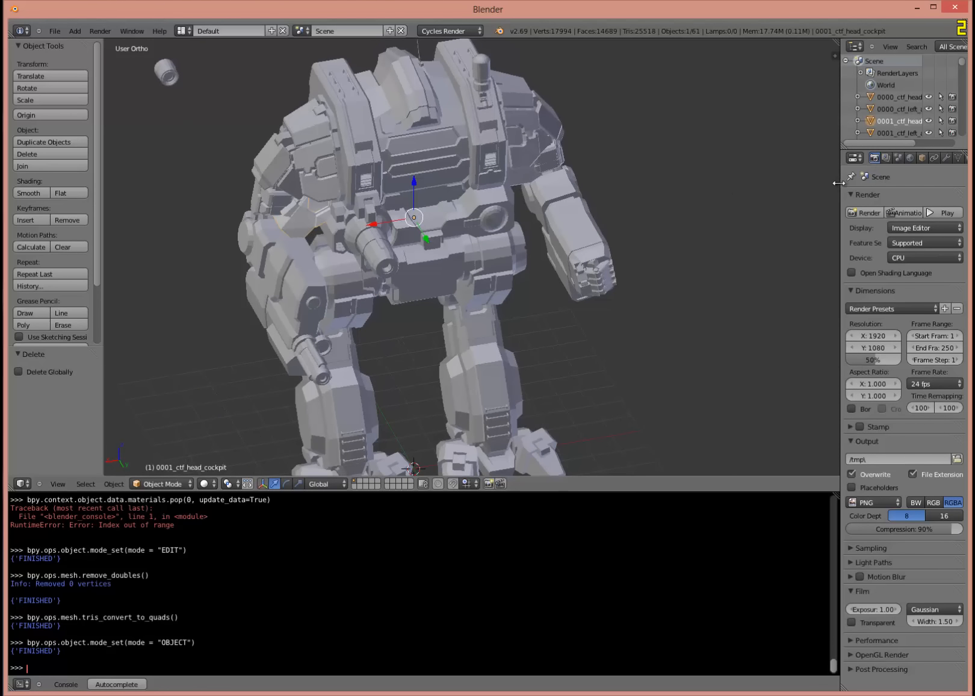
{"action": "left_click_drag", "start_coordinate": [841, 184], "coordinate": [673, 206]}
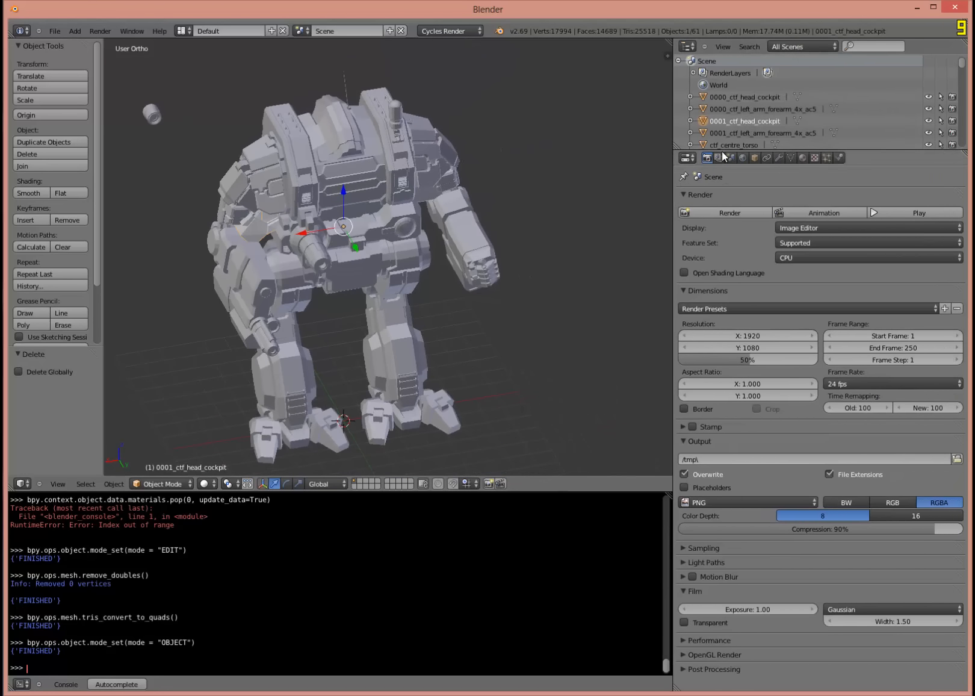
{"action": "middle_click_drag", "start_coordinate": [444, 261], "coordinate": [421, 262]}
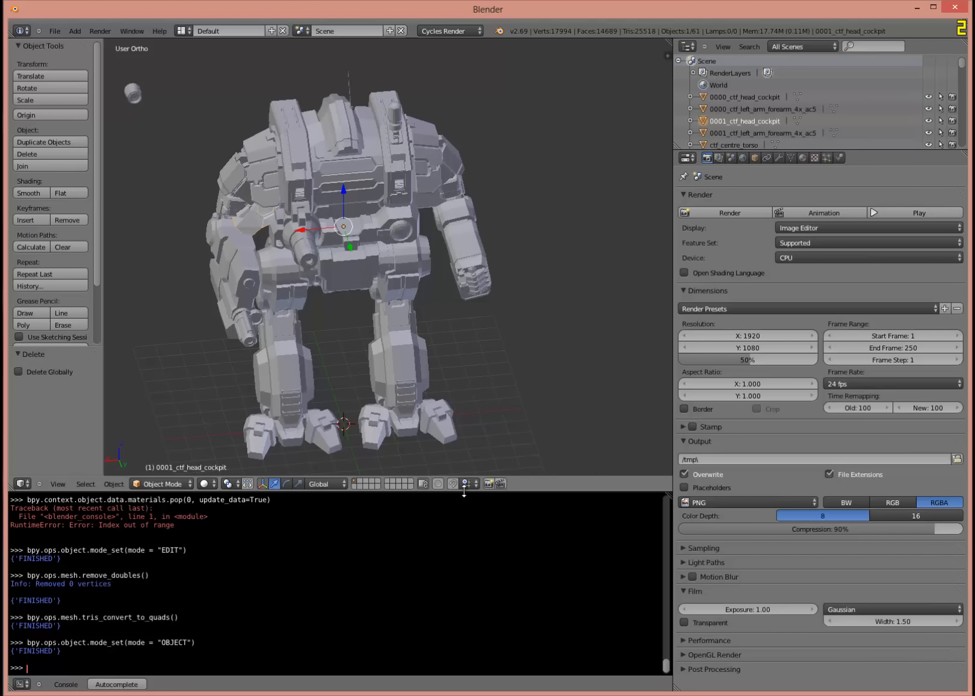
{"action": "left_click_drag", "start_coordinate": [465, 494], "coordinate": [466, 613]}
Rotate 0001_ctf_head_cockpit by 270 degrees about the global X axis and by 270 degrees about the global Y axis.
{"action": "key", "text": "r"}
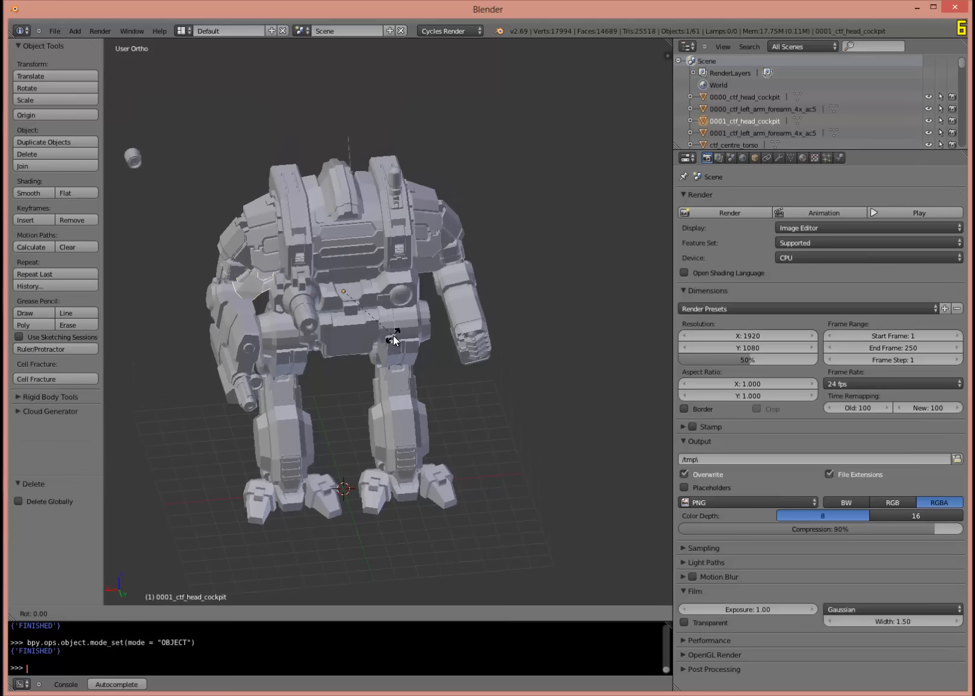
{"action": "type", "text": "x270"}
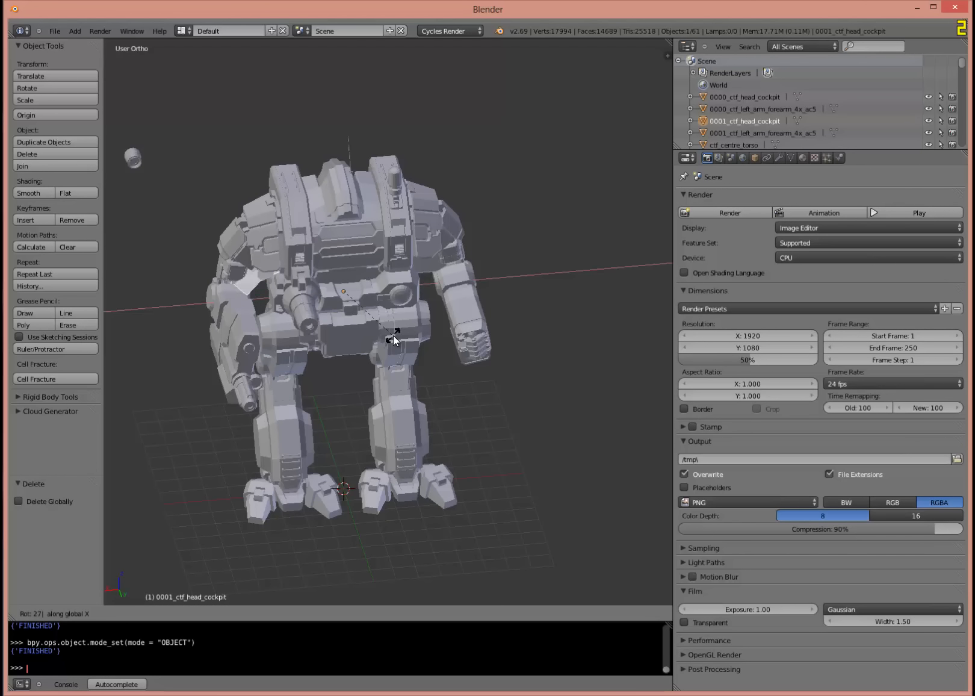
{"action": "key", "text": "Return"}
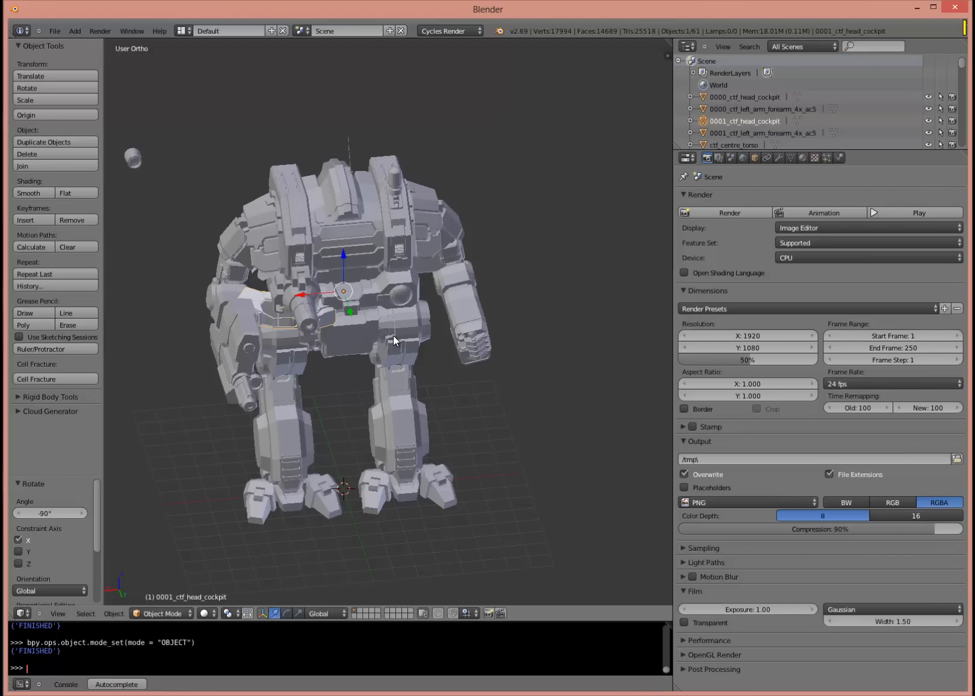
{"action": "key", "text": "r"}
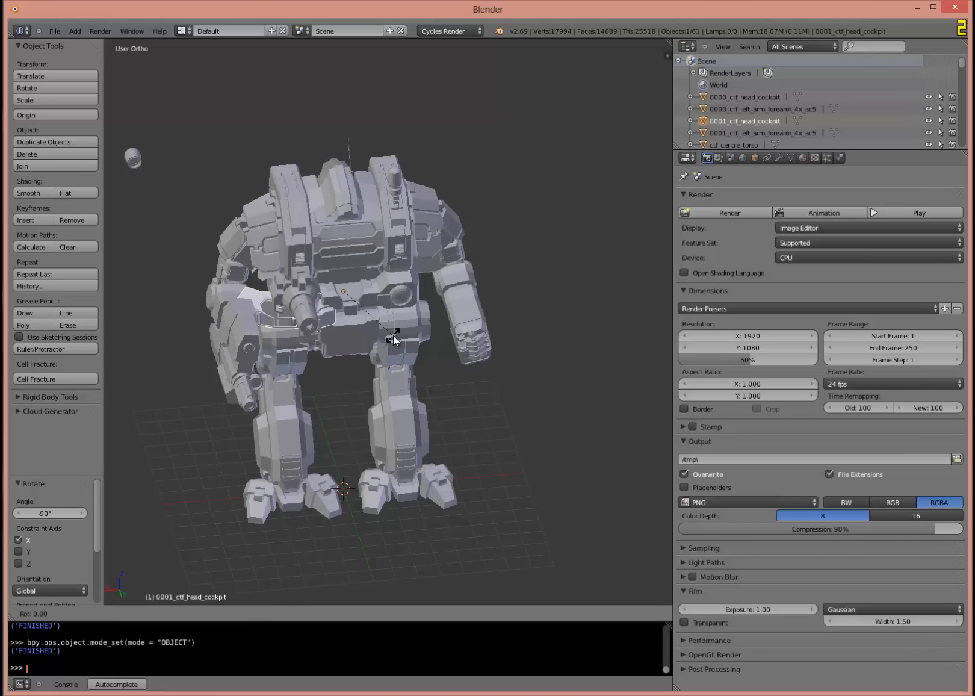
{"action": "type", "text": "y"}
{"action": "type", "text": "270"}
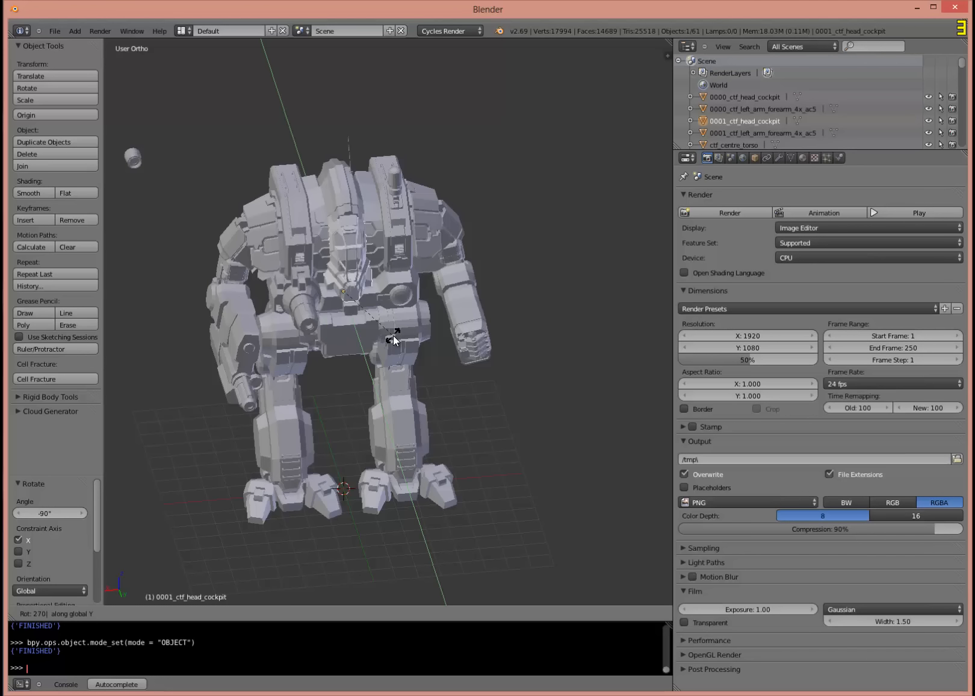
{"action": "key", "text": "Return"}
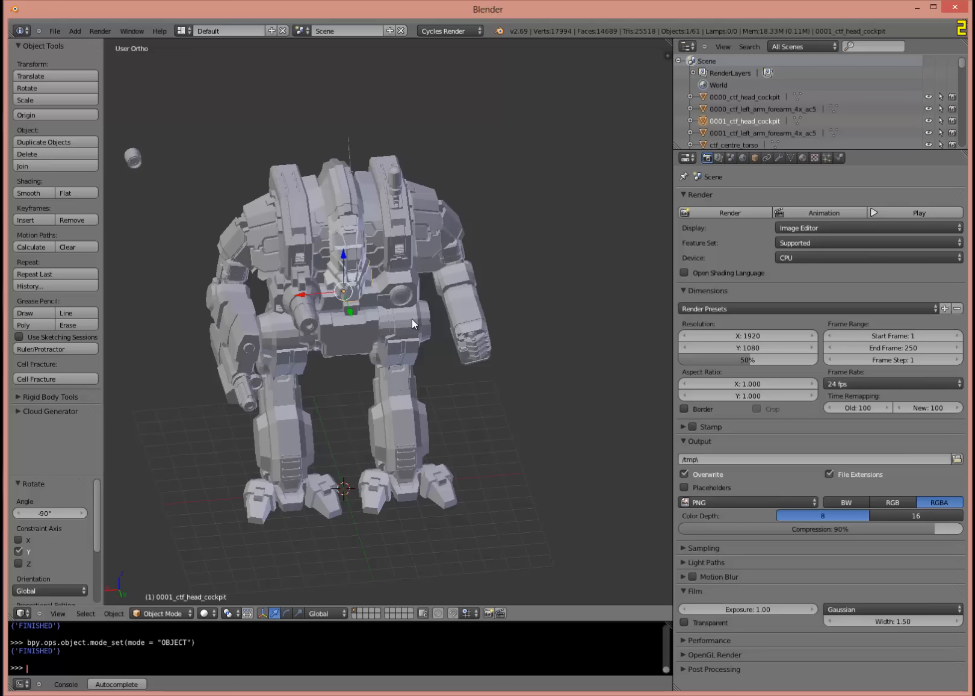
Select the floating cylindrical part and heighten the Outliner to find its entry, ctf_right_arm_forearm_ppc2.
{"action": "middle_click_drag", "start_coordinate": [473, 283], "coordinate": [342, 173]}
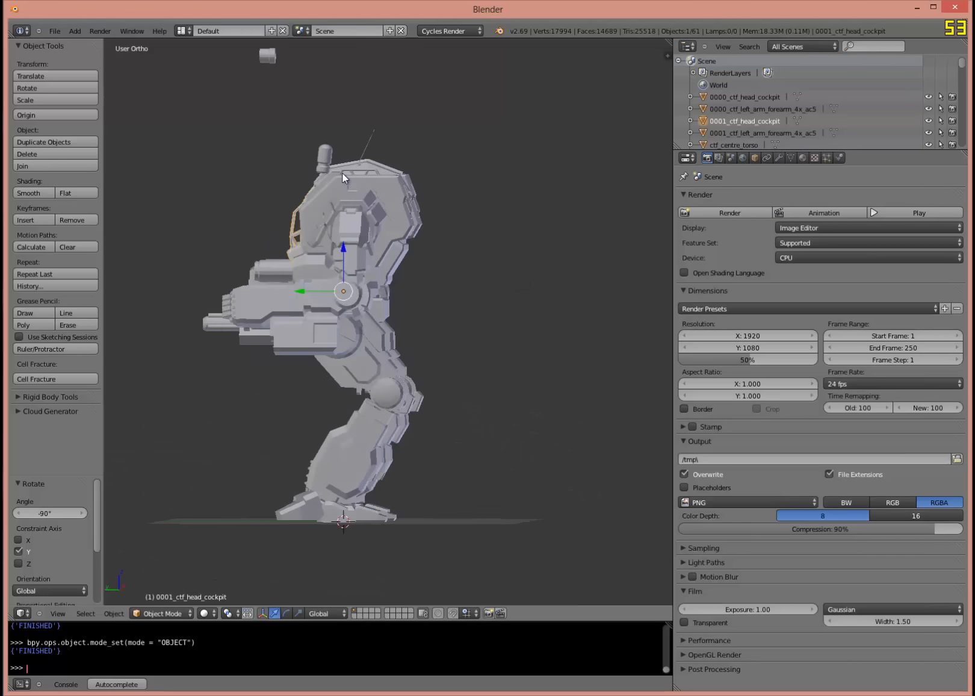
{"action": "right_click", "coordinate": [260, 59]}
{"action": "left_click_drag", "start_coordinate": [746, 148], "coordinate": [747, 282]}
{"action": "left_click_drag", "start_coordinate": [962, 113], "coordinate": [960, 242]}
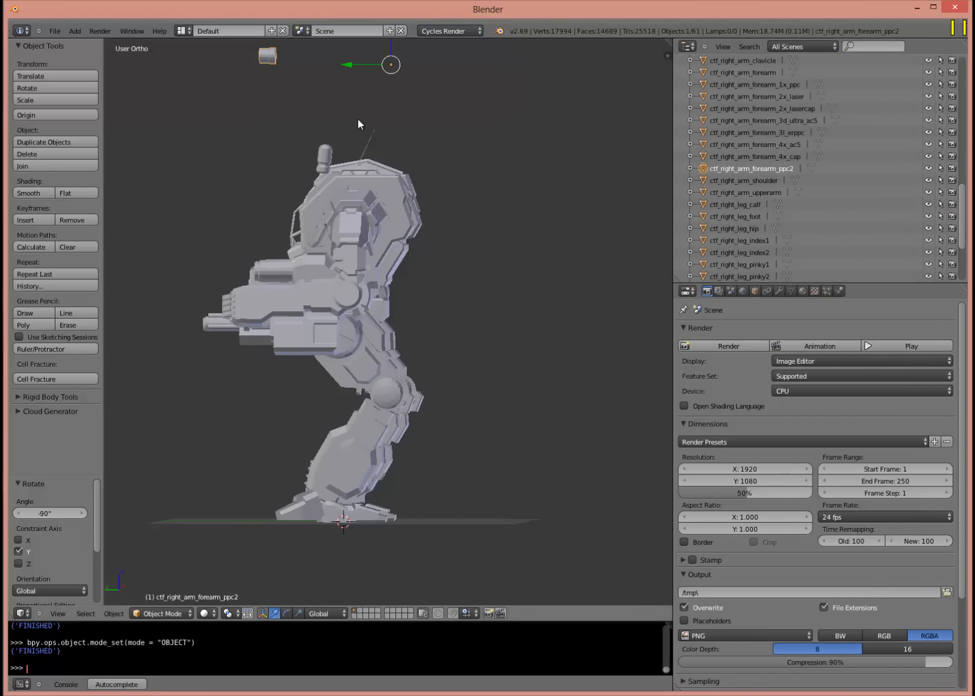
{"action": "middle_click_drag", "start_coordinate": [357, 119], "coordinate": [334, 123]}
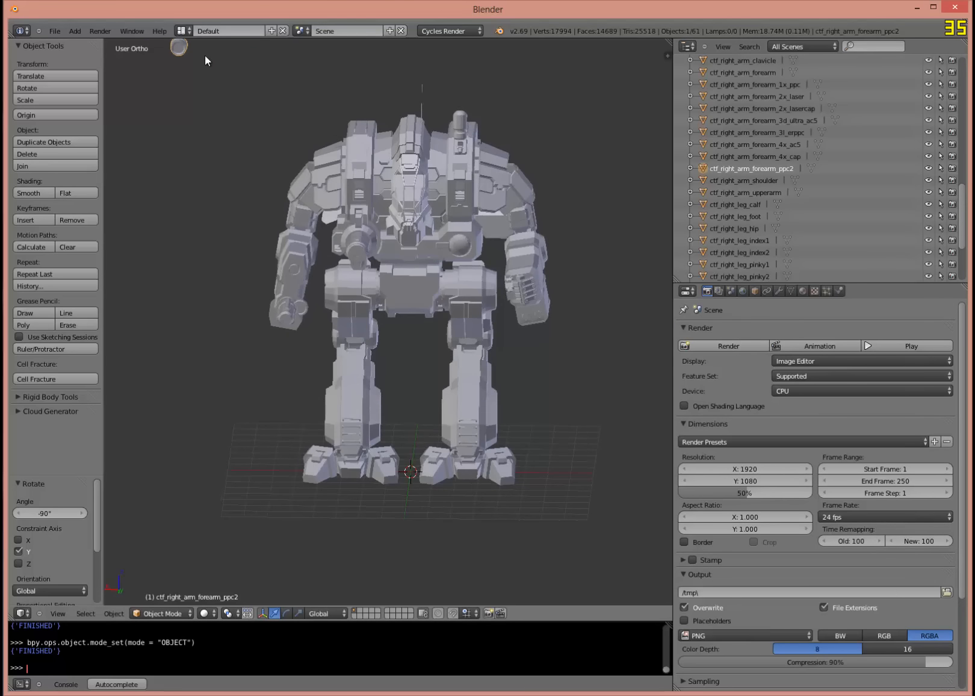
In the back view, move ctf_right_arm_forearm_ppc2 onto the right forearm, about -5.06 in X and -9.91 in Z.
{"action": "key", "text": "KP_1"}
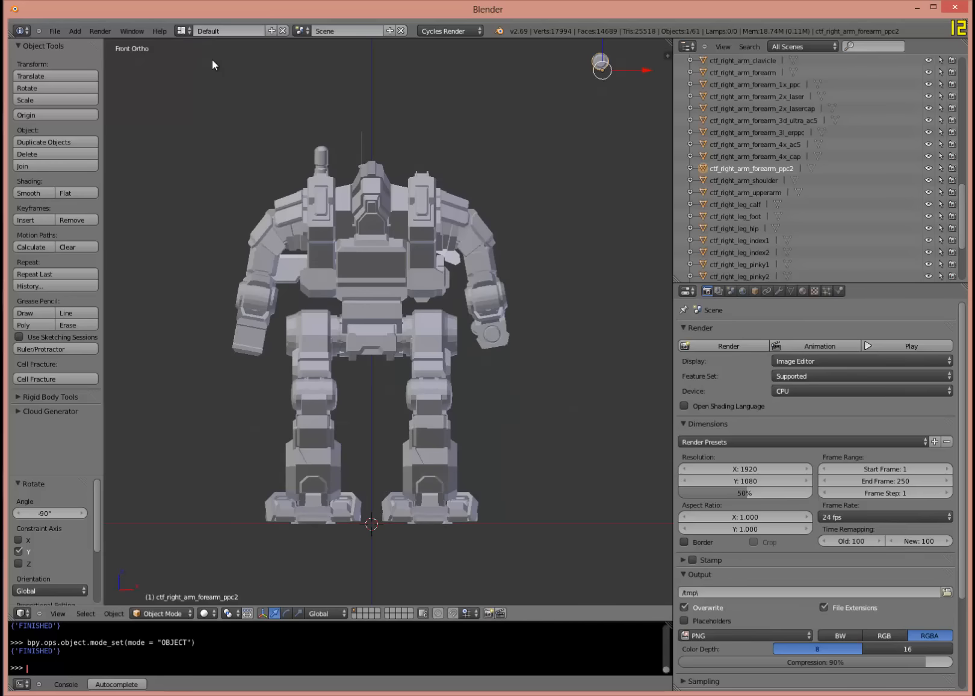
{"action": "key", "text": "ctrl+KP_1"}
{"action": "key", "text": "g"}
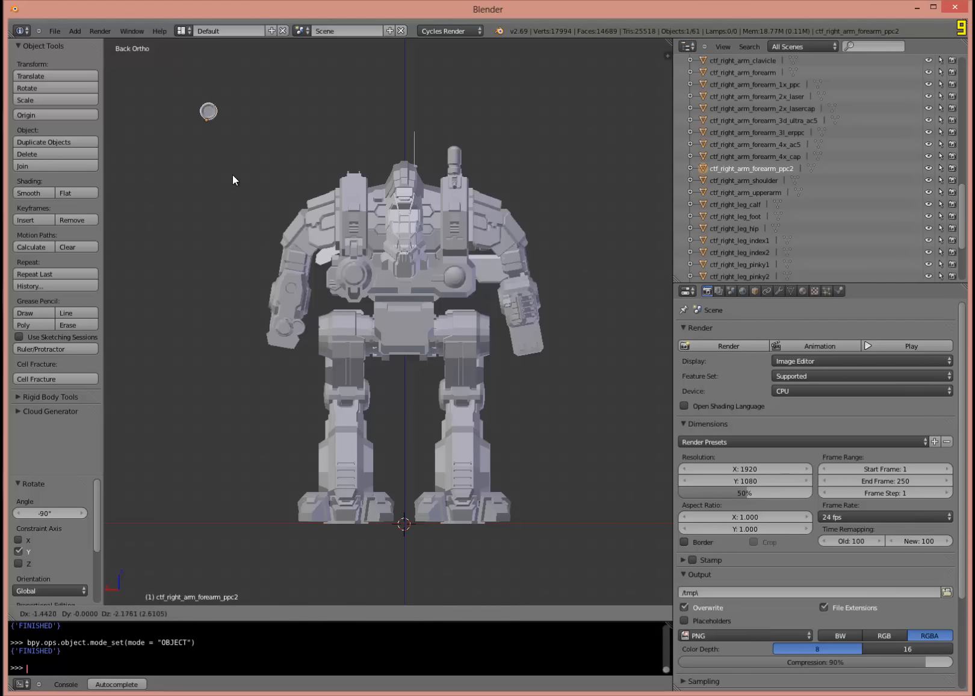
{"action": "left_click", "coordinate": [289, 310]}
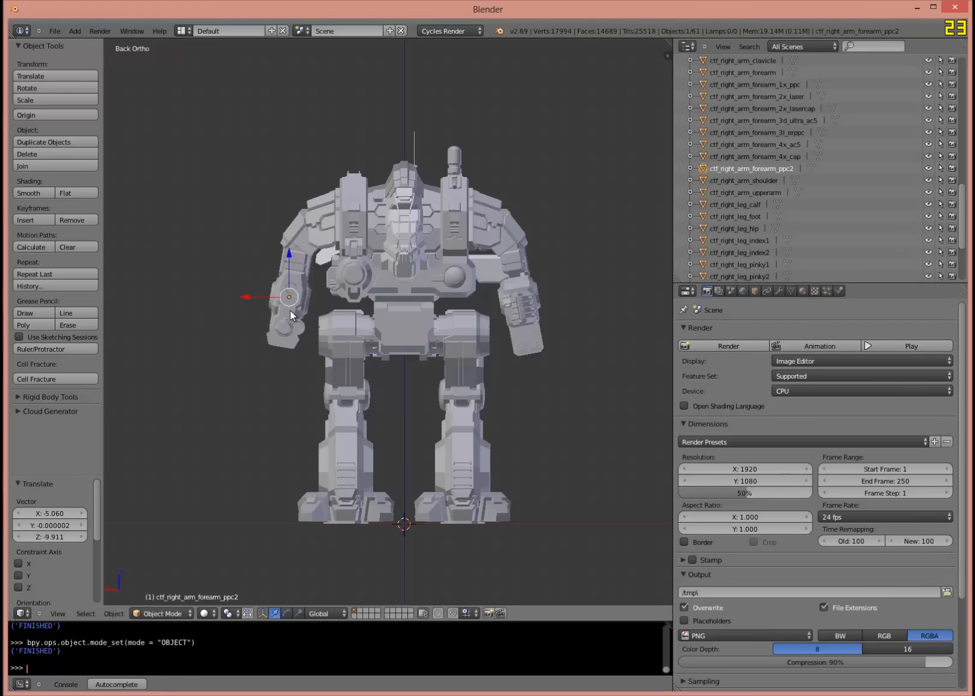
In the right side view, shift ctf_right_arm_forearm_ppc2 about 0.63 along the global Y axis within the forearm.
{"action": "middle_click_drag", "start_coordinate": [290, 310], "coordinate": [246, 291]}
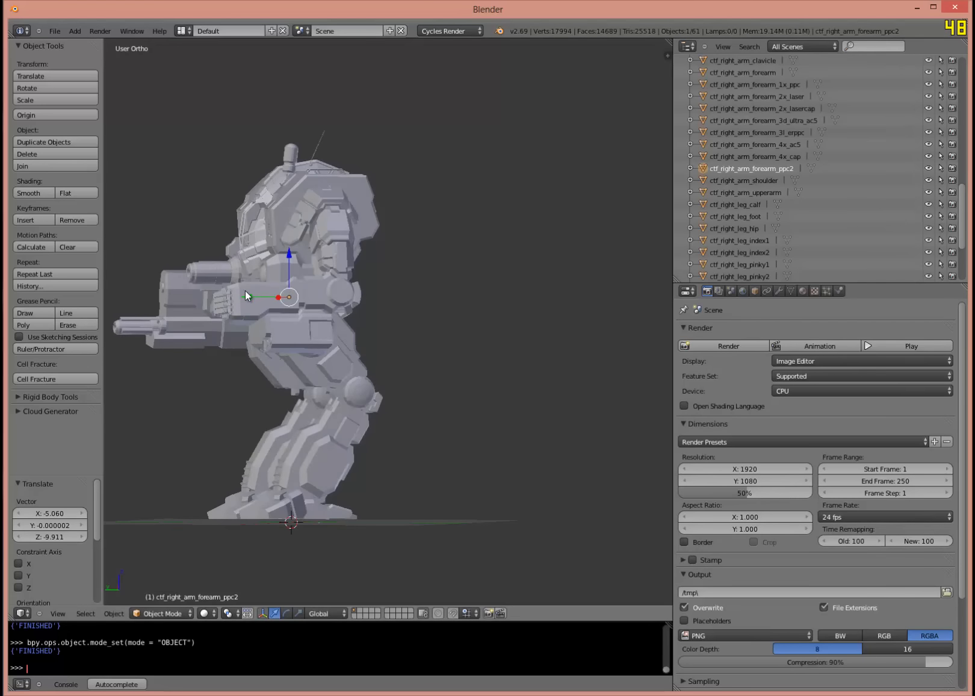
{"action": "key", "text": "KP_3"}
{"action": "key", "text": "g"}
{"action": "key", "text": "y"}
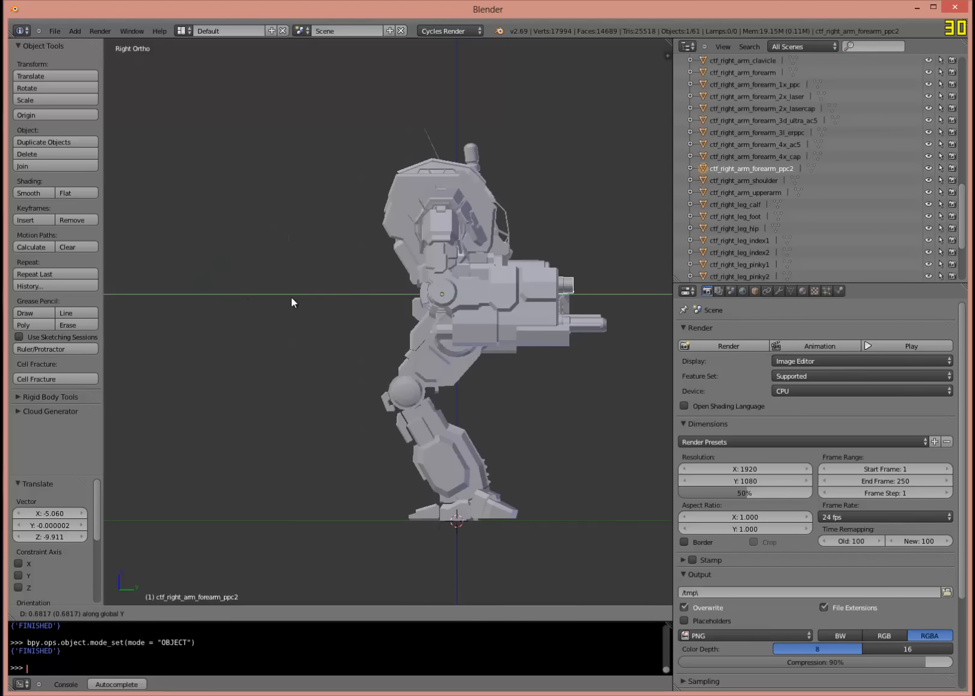
{"action": "left_click", "coordinate": [292, 297]}
{"action": "middle_click_drag", "start_coordinate": [295, 295], "coordinate": [226, 252]}
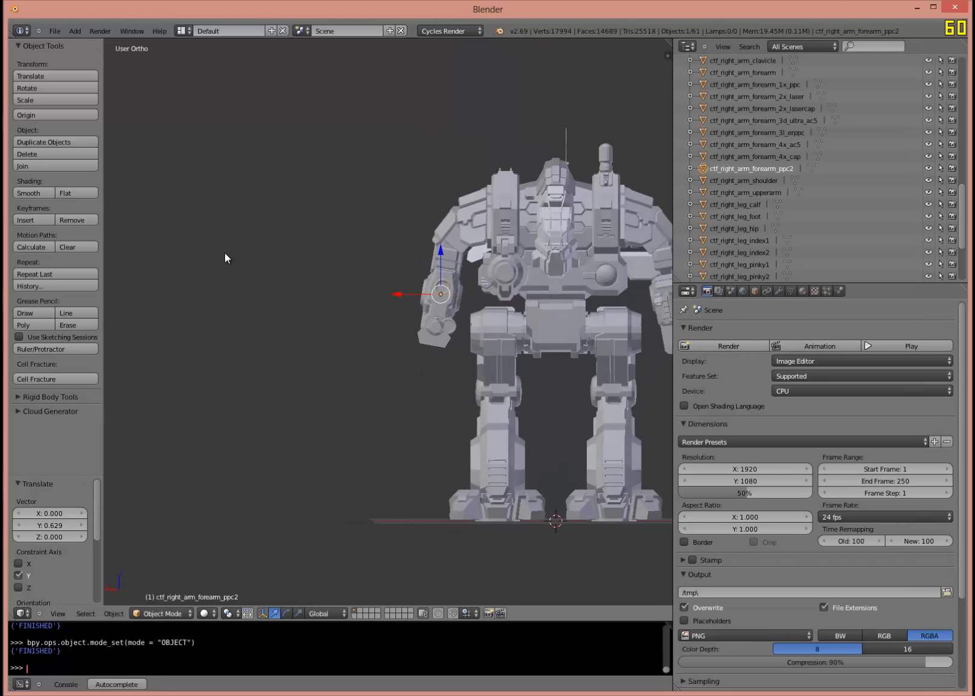
Run Remove Doubles on the whole mesh of ctf_right_torso and return to Object Mode.
{"action": "middle_click_drag", "start_coordinate": [394, 240], "coordinate": [422, 249]}
{"action": "right_click", "coordinate": [423, 250]}
{"action": "right_click", "coordinate": [275, 225]}
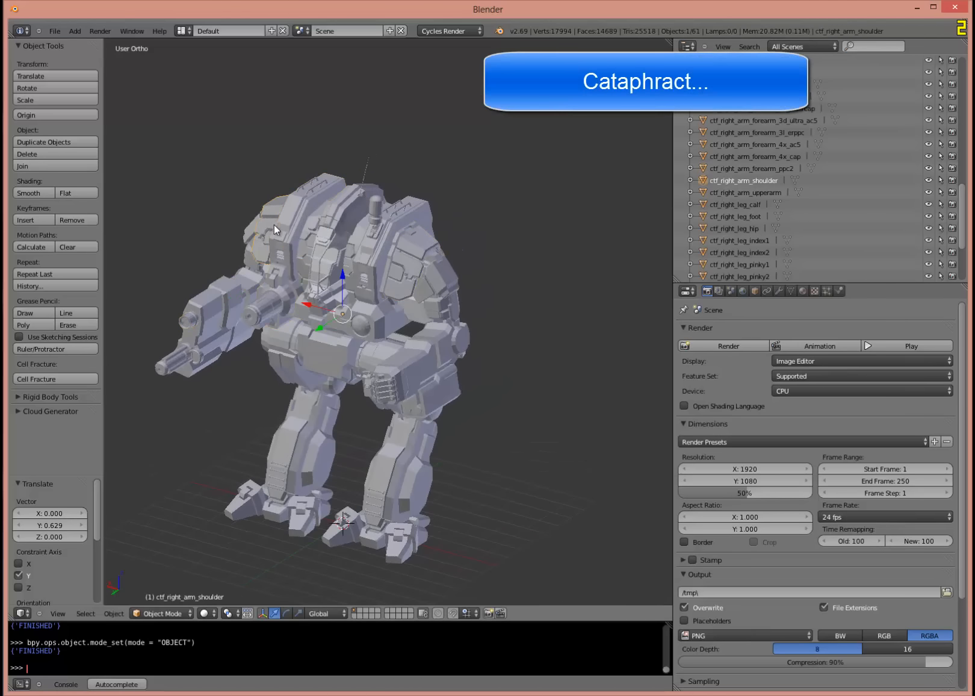
{"action": "right_click", "coordinate": [293, 226]}
{"action": "key", "text": "KP_Decimal"}
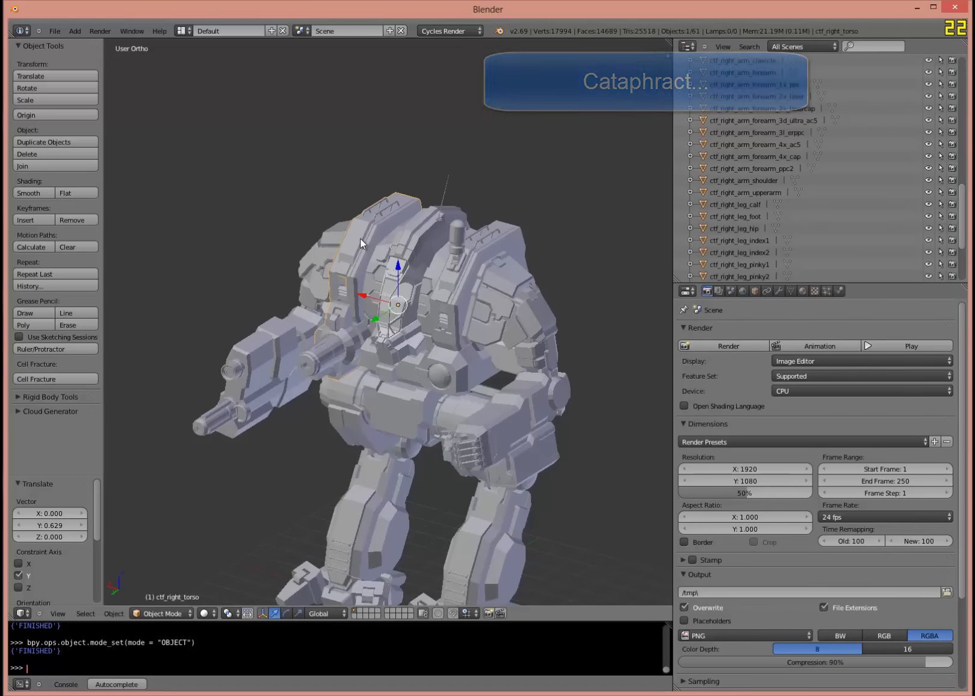
{"action": "key", "text": "Tab"}
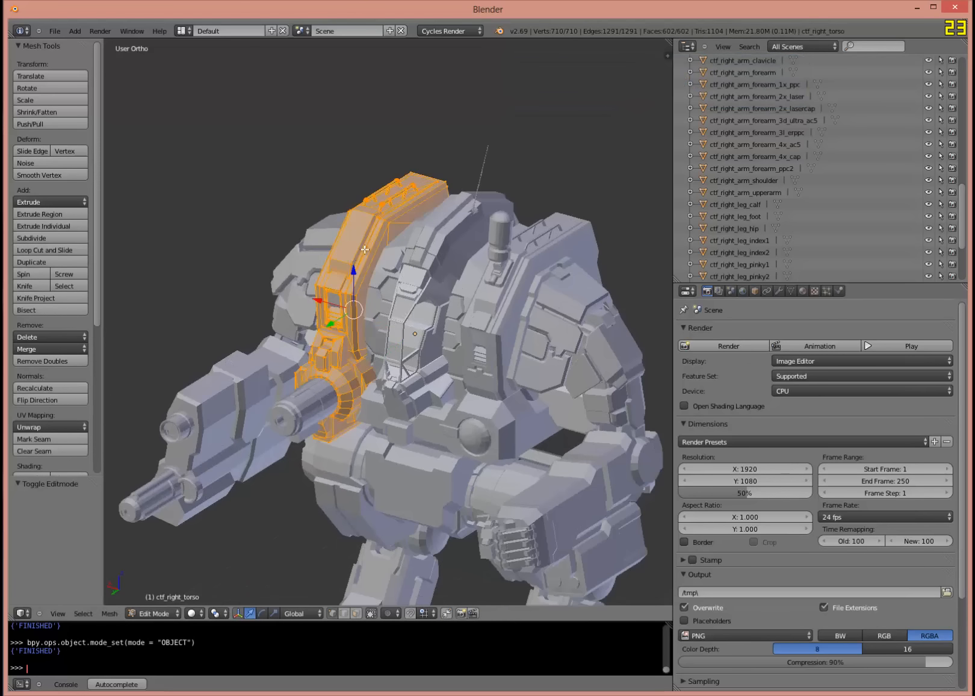
{"action": "key", "text": "ctrl+v"}
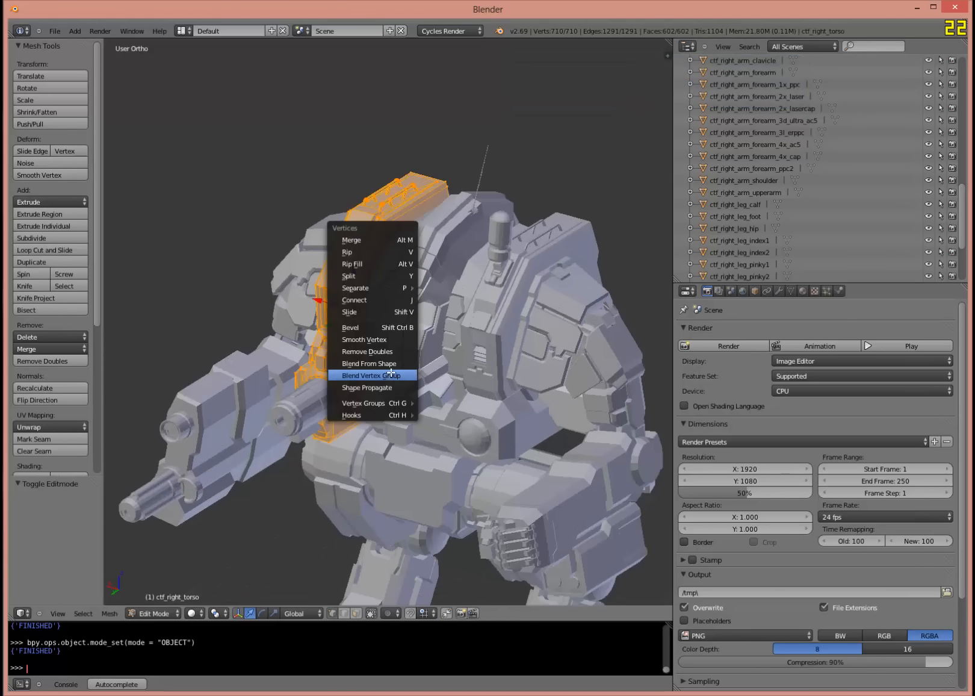
{"action": "left_click", "coordinate": [393, 351]}
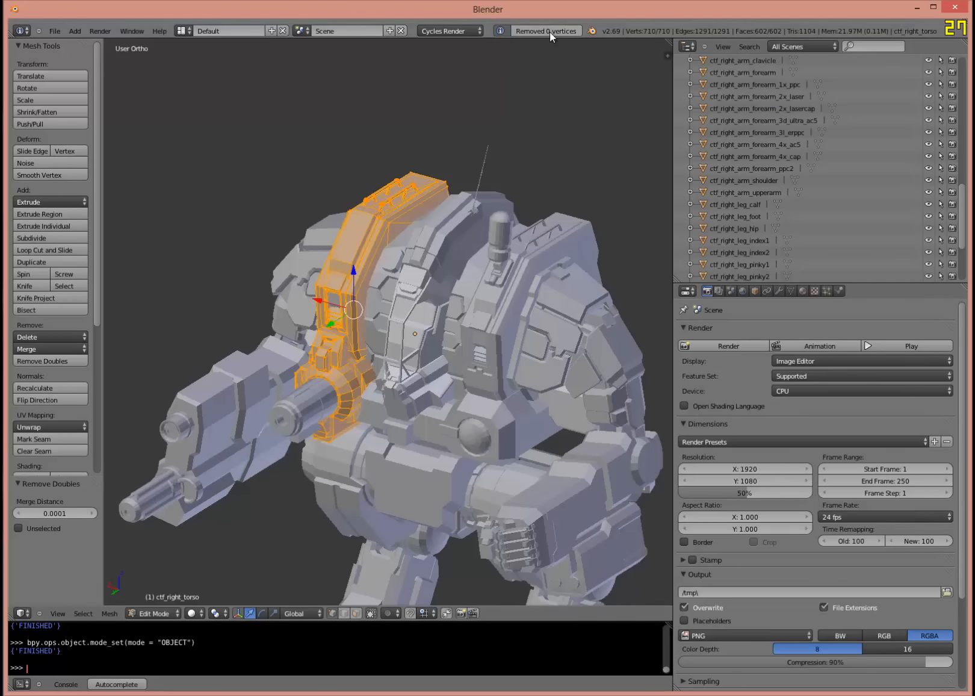
{"action": "middle_click_drag", "start_coordinate": [359, 212], "coordinate": [409, 175]}
{"action": "middle_click_drag", "start_coordinate": [501, 192], "coordinate": [448, 202]}
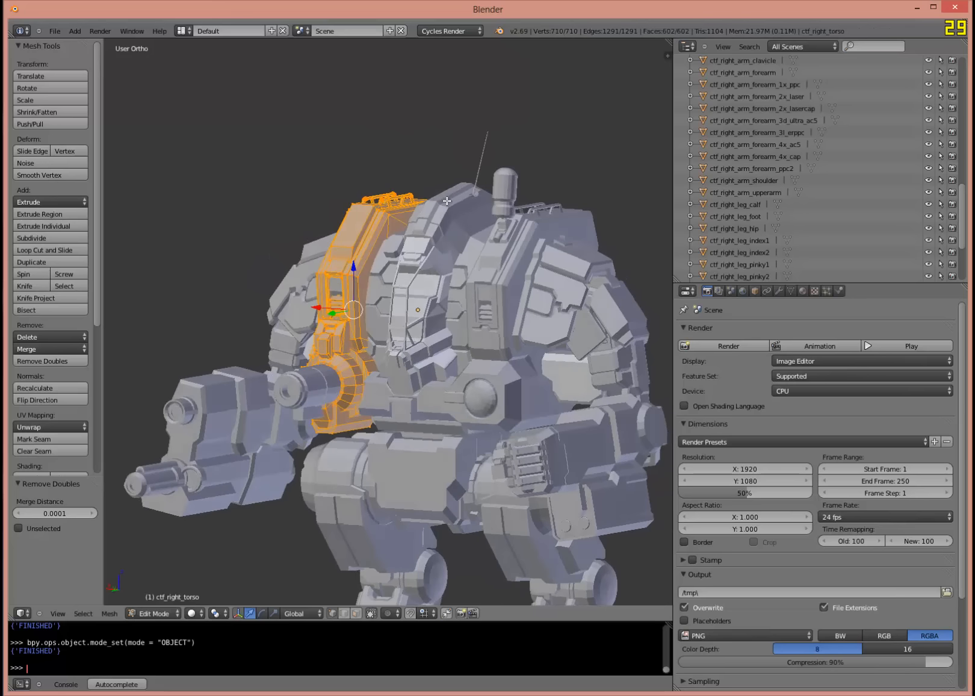
{"action": "middle_click_drag", "start_coordinate": [543, 231], "coordinate": [486, 164], "text": "shift"}
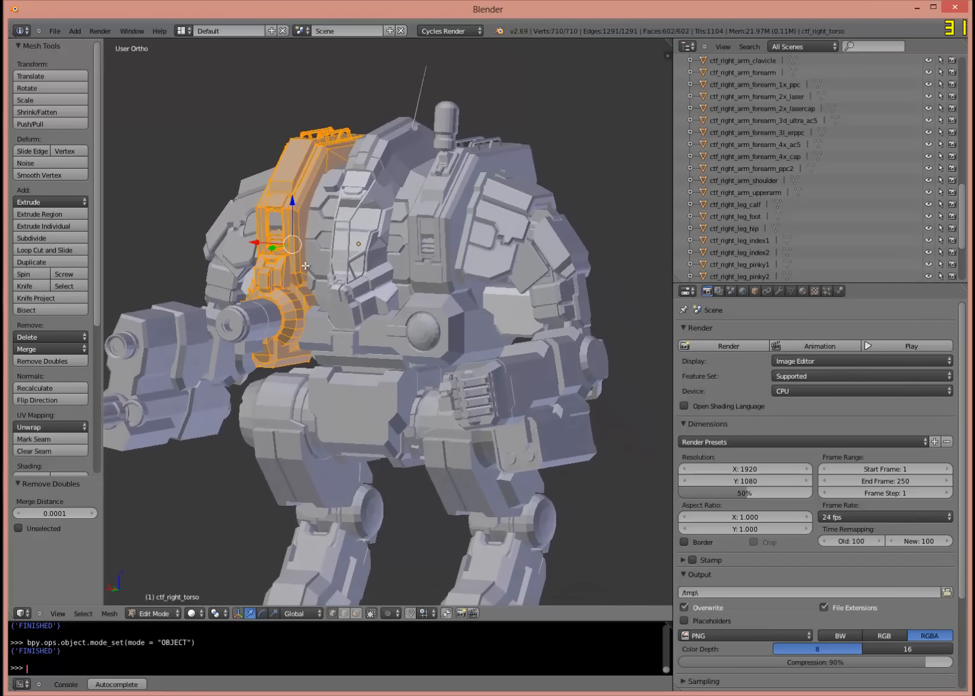
{"action": "middle_click_drag", "start_coordinate": [296, 265], "coordinate": [372, 236], "text": "shift"}
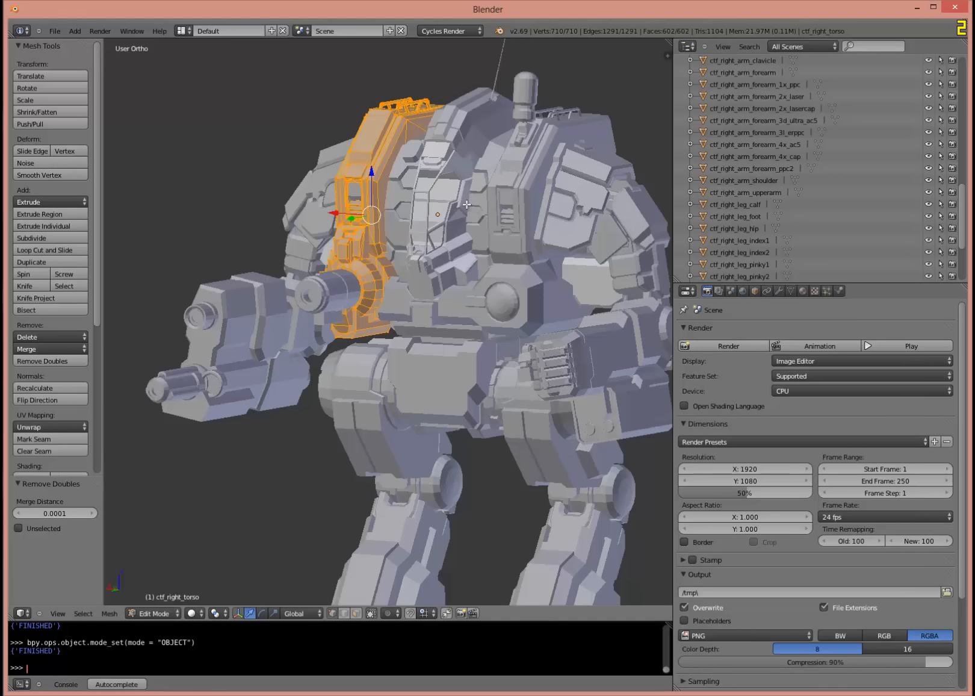
{"action": "key", "text": "Tab"}
Browse the existing materials available for assignment to ctf_right_torso.
{"action": "middle_click_drag", "start_coordinate": [484, 235], "coordinate": [465, 231]}
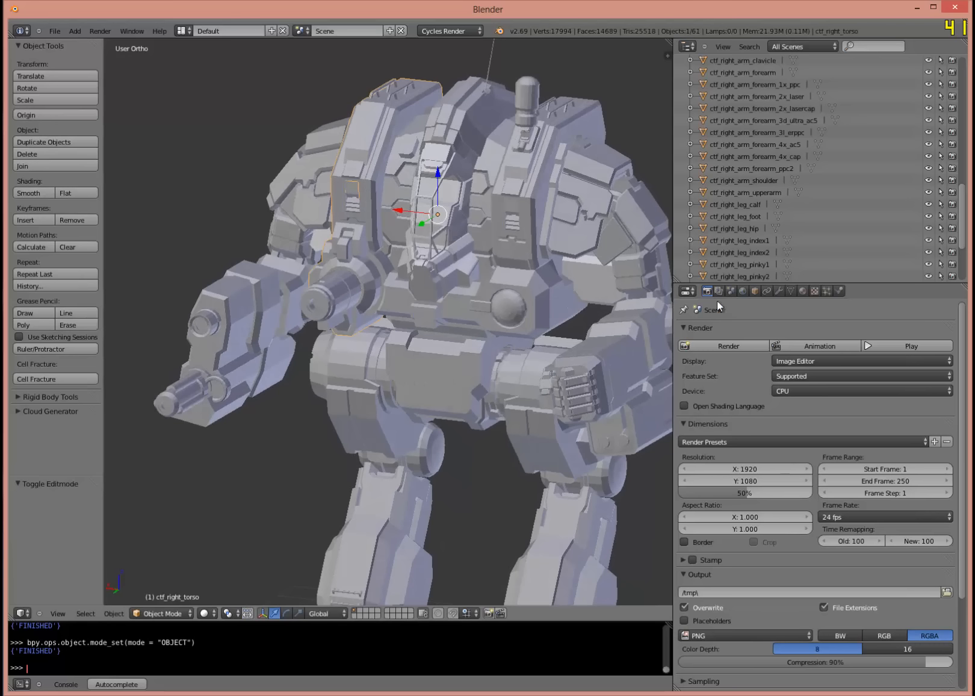
{"action": "left_click", "coordinate": [803, 292]}
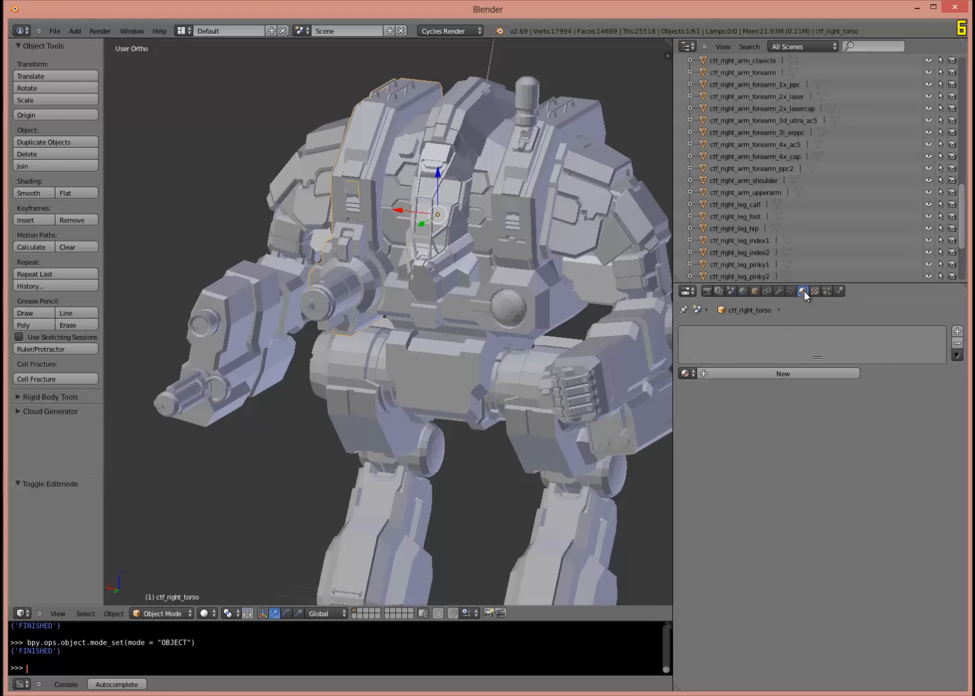
{"action": "left_click", "coordinate": [688, 373]}
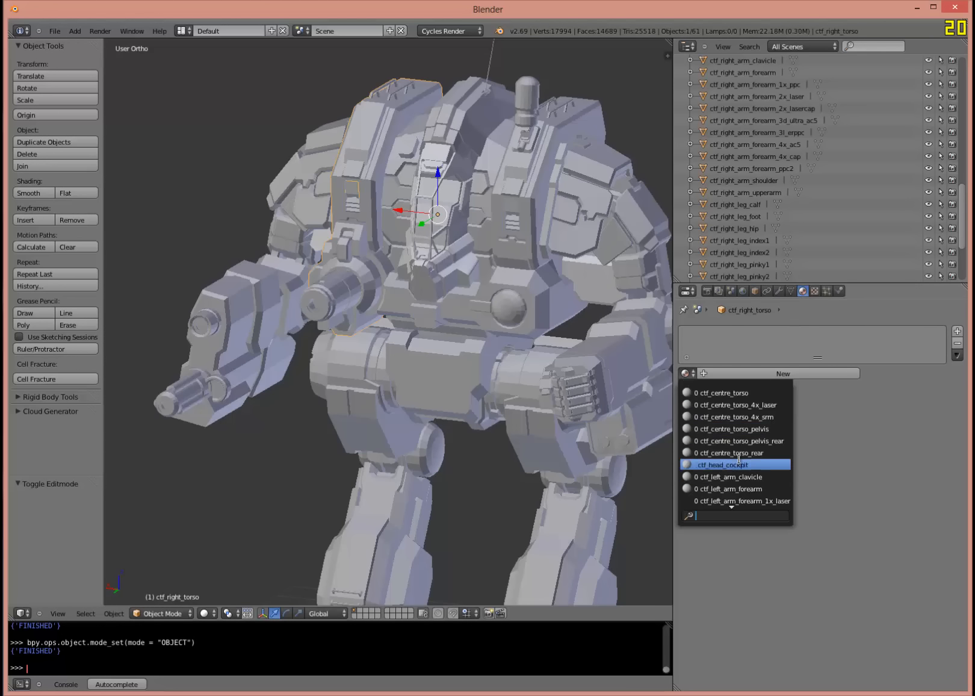
{"action": "scroll", "coordinate": [698, 396], "scroll_direction": "down", "scroll_amount": 14}
{"action": "scroll", "coordinate": [712, 457], "scroll_direction": "down", "scroll_amount": 7}
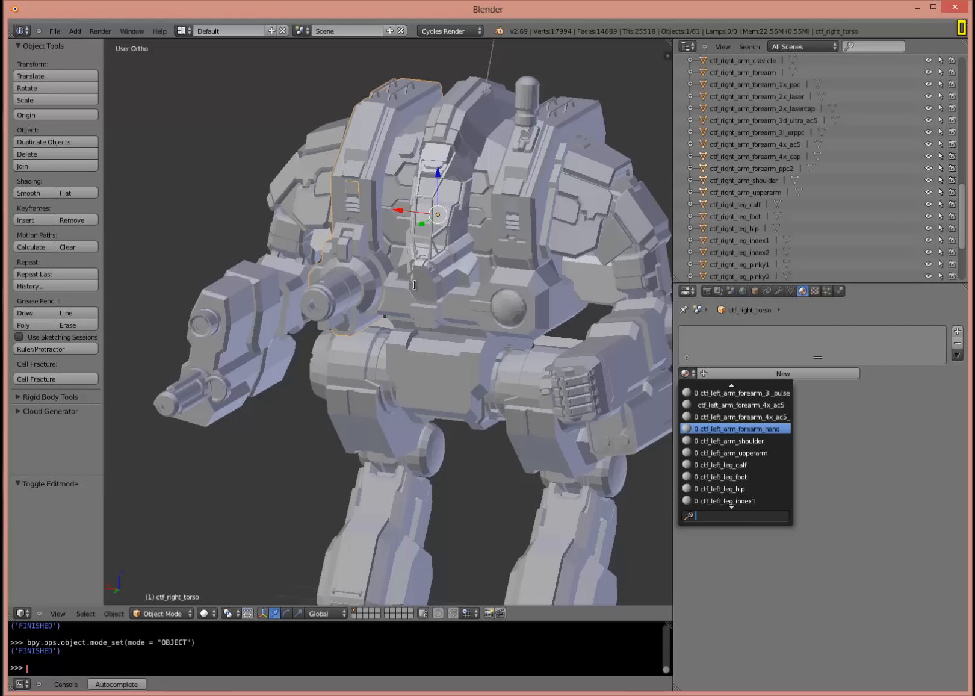
Save the scene over the existing cataphract.blend in the cataphract folder, and save over it once more.
{"action": "middle_click_drag", "start_coordinate": [494, 313], "coordinate": [460, 316]}
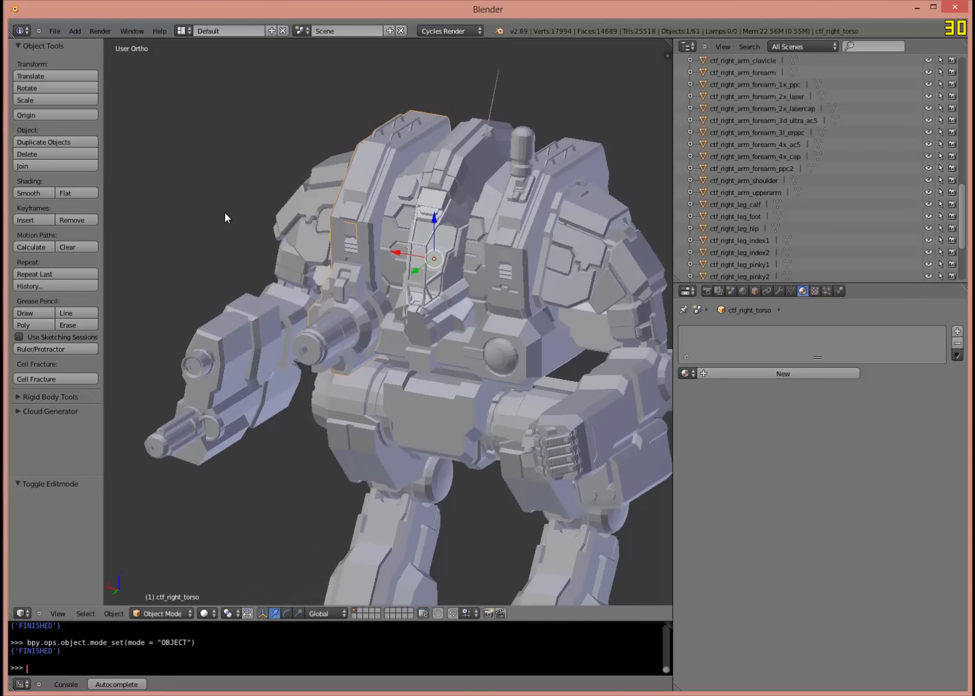
{"action": "left_click", "coordinate": [54, 30]}
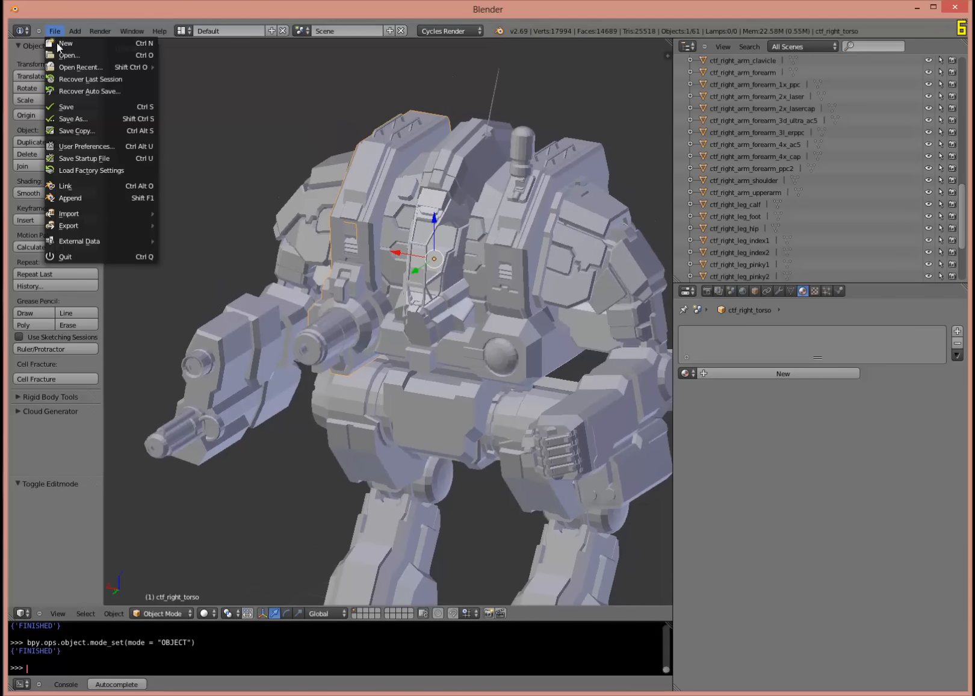
{"action": "left_click", "coordinate": [100, 118]}
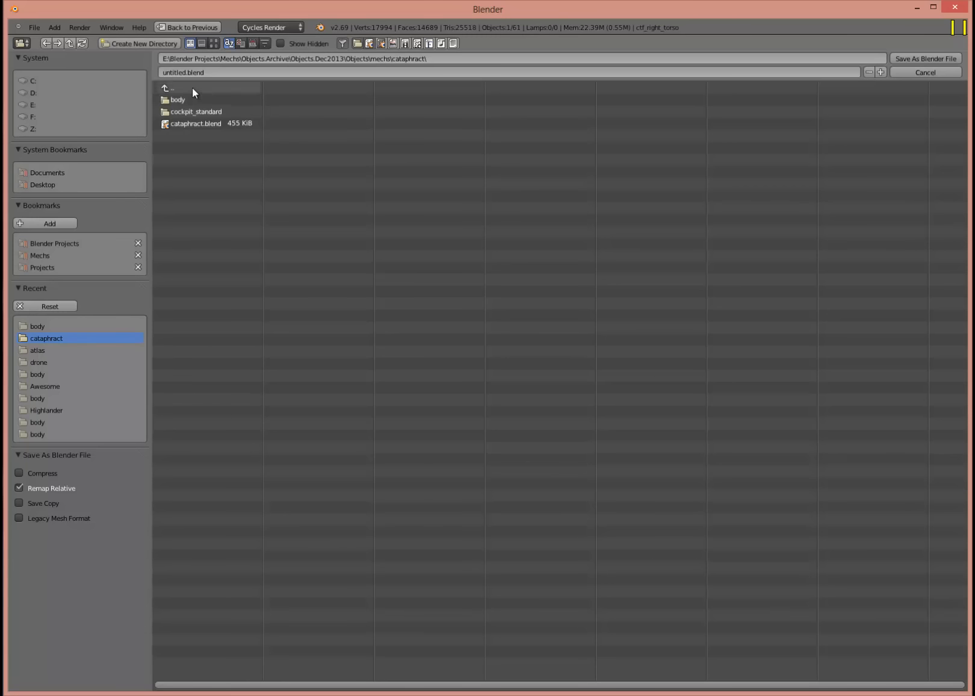
{"action": "left_click", "coordinate": [198, 122]}
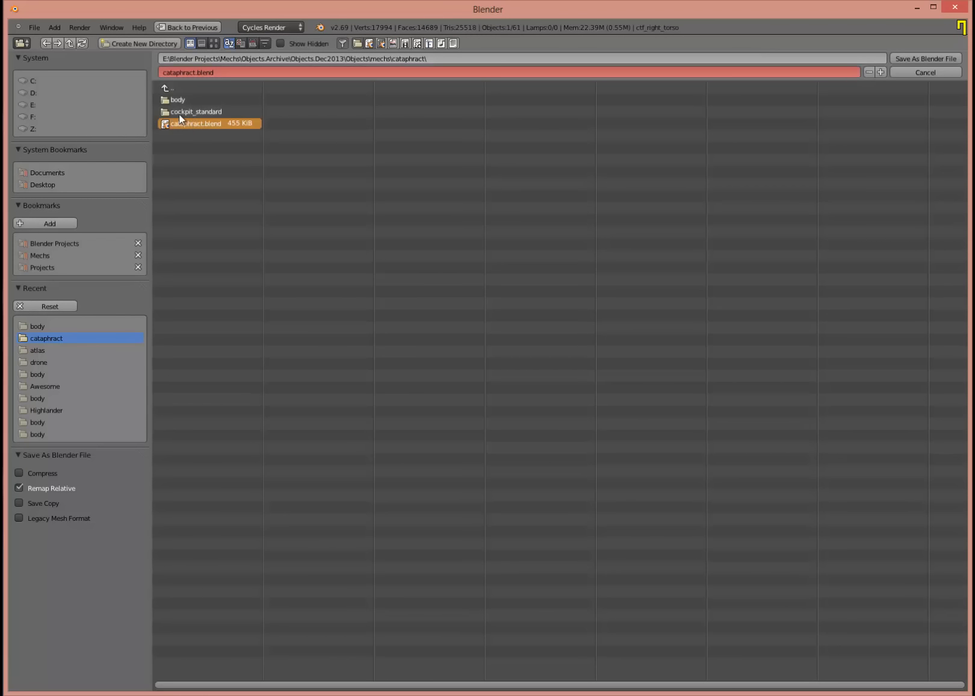
{"action": "left_click", "coordinate": [932, 57]}
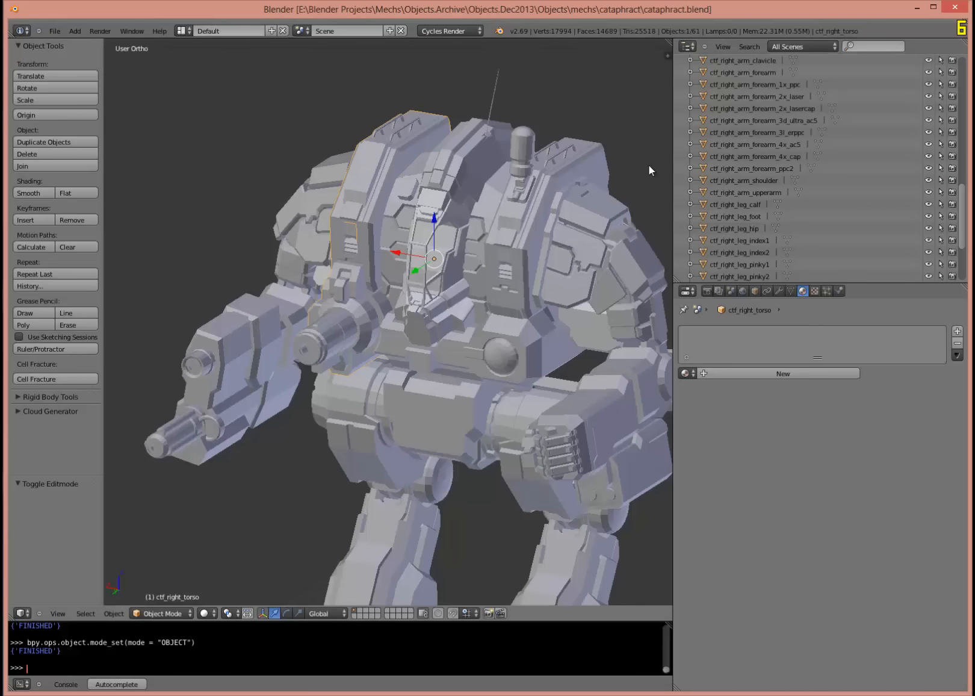
{"action": "key", "text": "ctrl+s"}
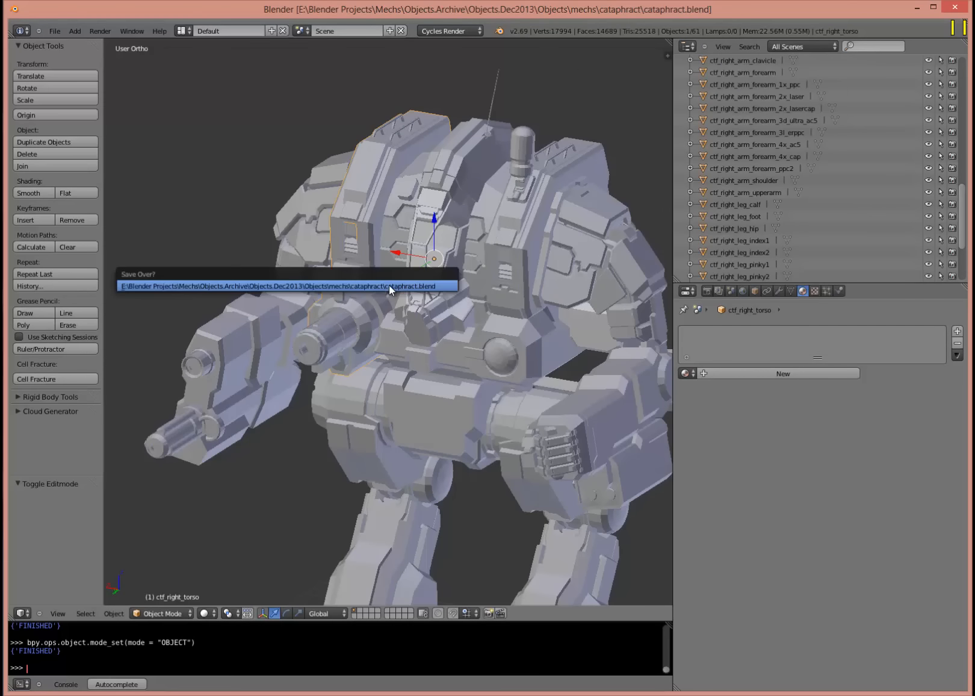
{"action": "left_click", "coordinate": [390, 286]}
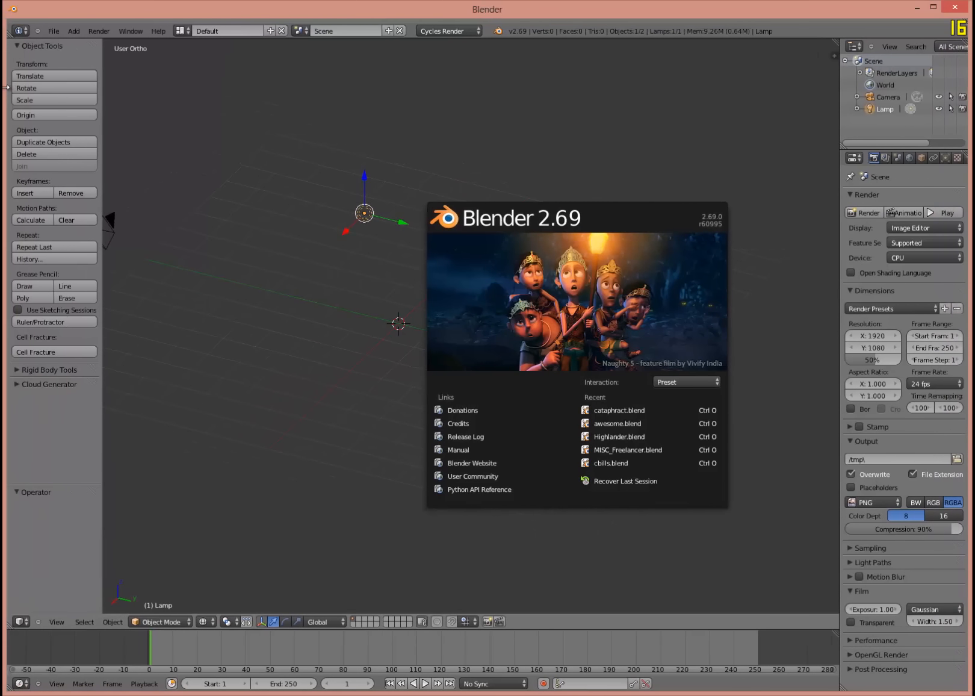
Reopen cataphract.blend from the recent files and check the materials available for ctf_right_torso.
{"action": "left_click", "coordinate": [632, 410]}
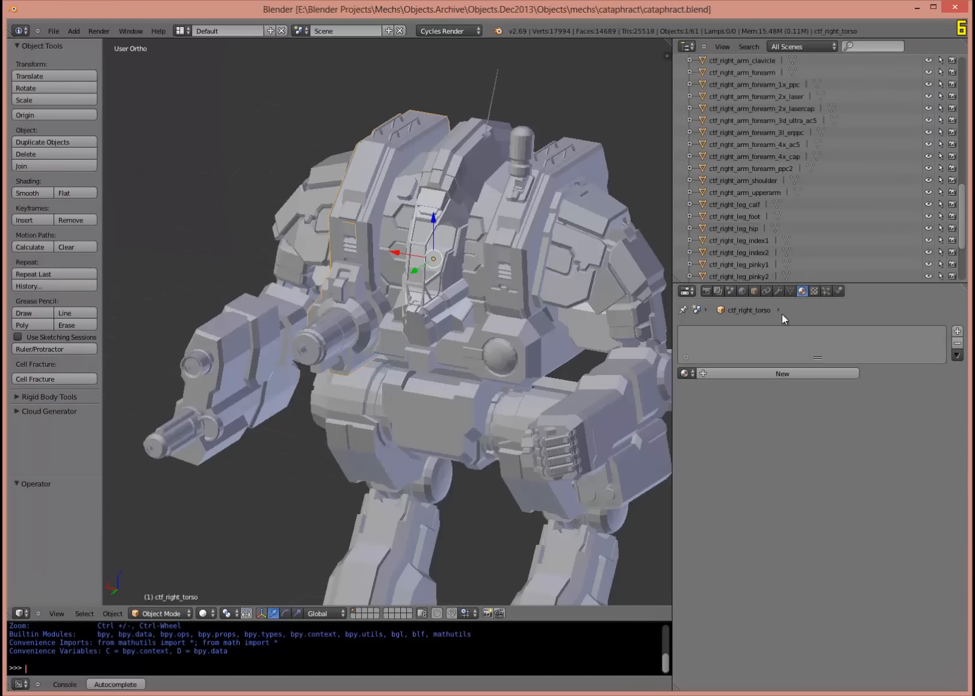
{"action": "left_click", "coordinate": [685, 373]}
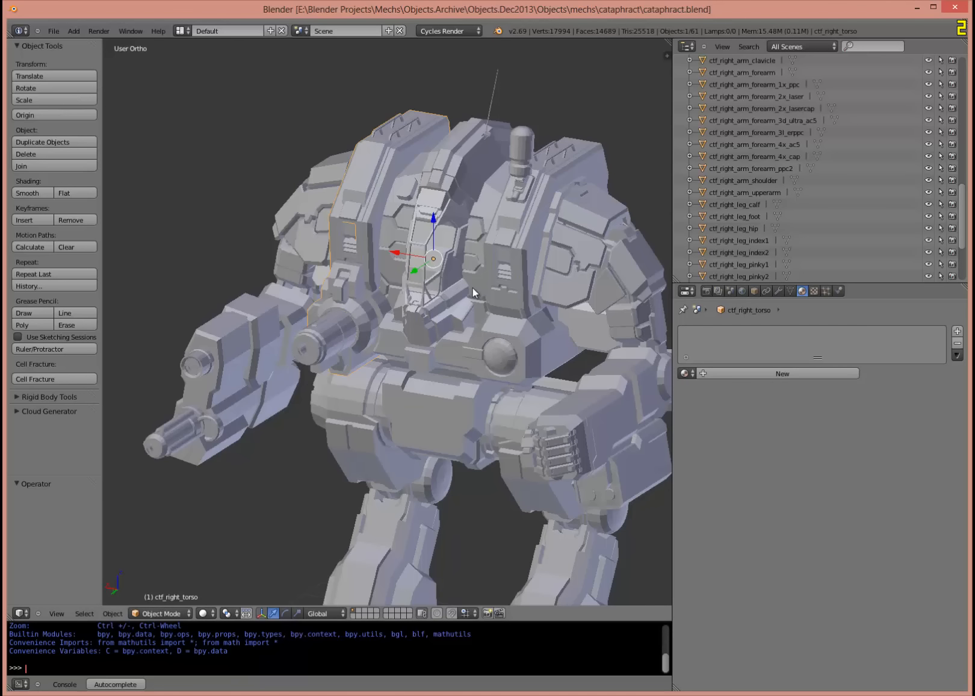
Select the misplaced cockpit part between the right arm and torso and find its Outliner entry, 0000_ctf_head_cockpit.
{"action": "mouse_move", "coordinate": [472, 288]}
{"action": "middle_mouse_down"}
{"action": "mouse_move", "coordinate": [435, 297]}
{"action": "mouse_move", "coordinate": [385, 277]}
{"action": "mouse_move", "coordinate": [410, 229]}
{"action": "mouse_move", "coordinate": [539, 263]}
{"action": "mouse_move", "coordinate": [506, 284]}
{"action": "mouse_move", "coordinate": [488, 272]}
{"action": "middle_mouse_up"}
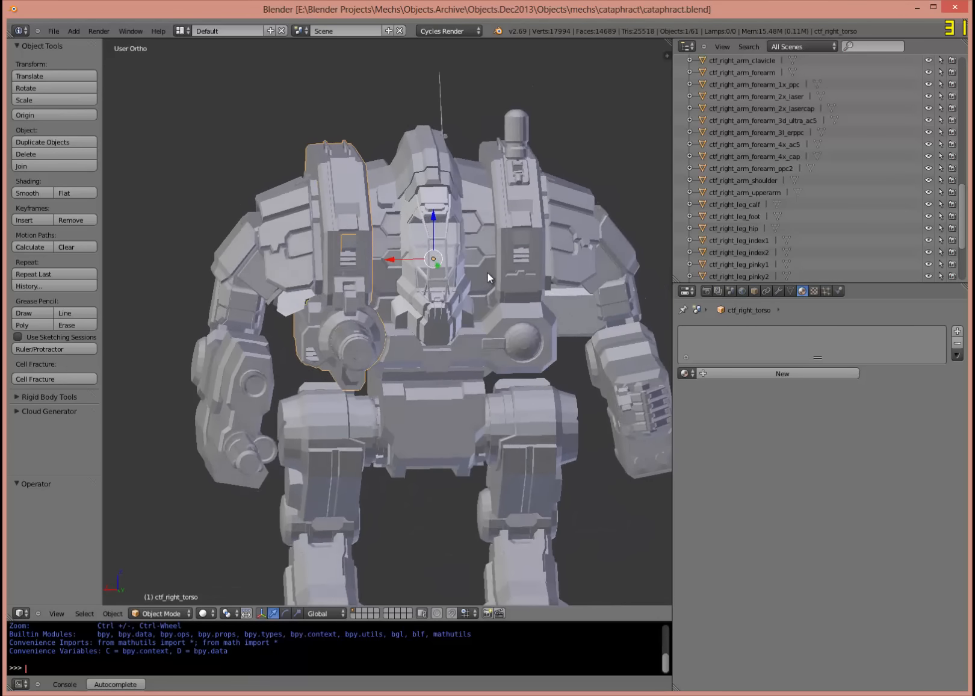
{"action": "right_click", "coordinate": [295, 308]}
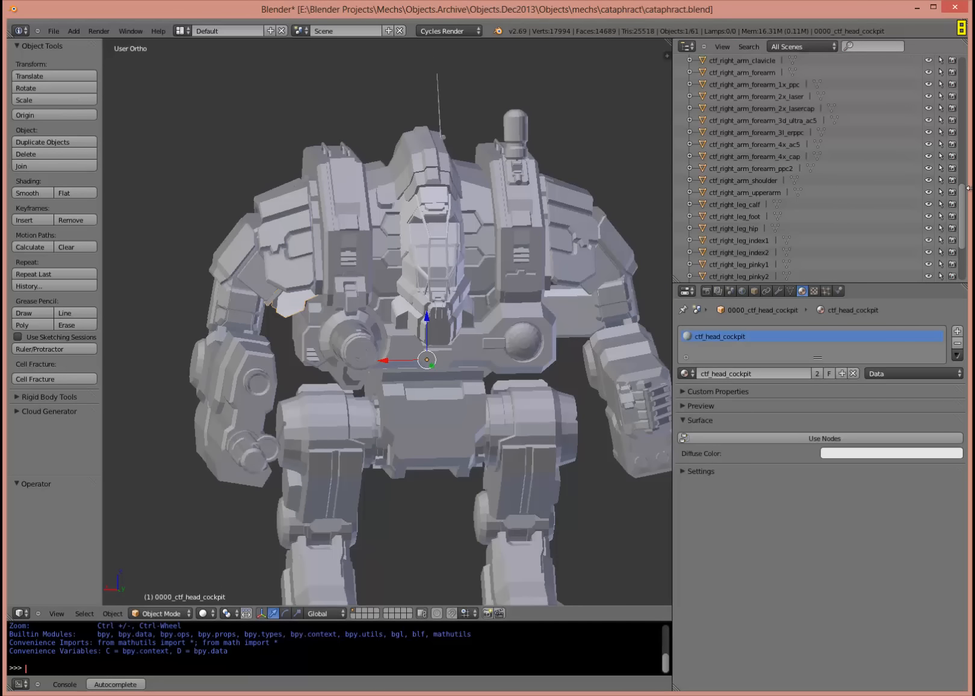
{"action": "left_click_drag", "start_coordinate": [966, 208], "coordinate": [960, 81]}
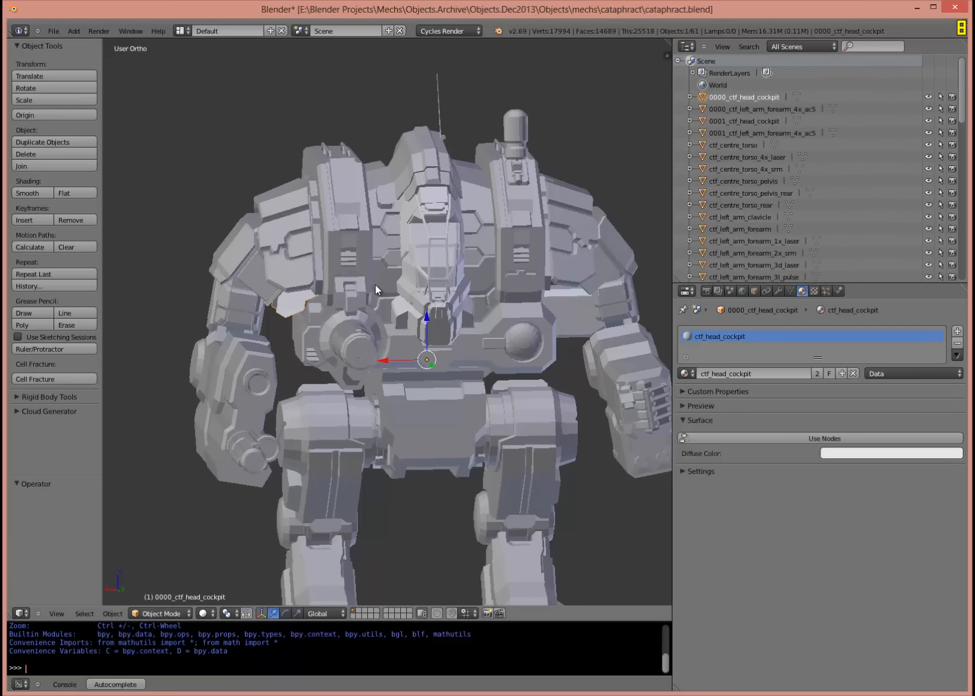
{"action": "type", "text": "rx270"}
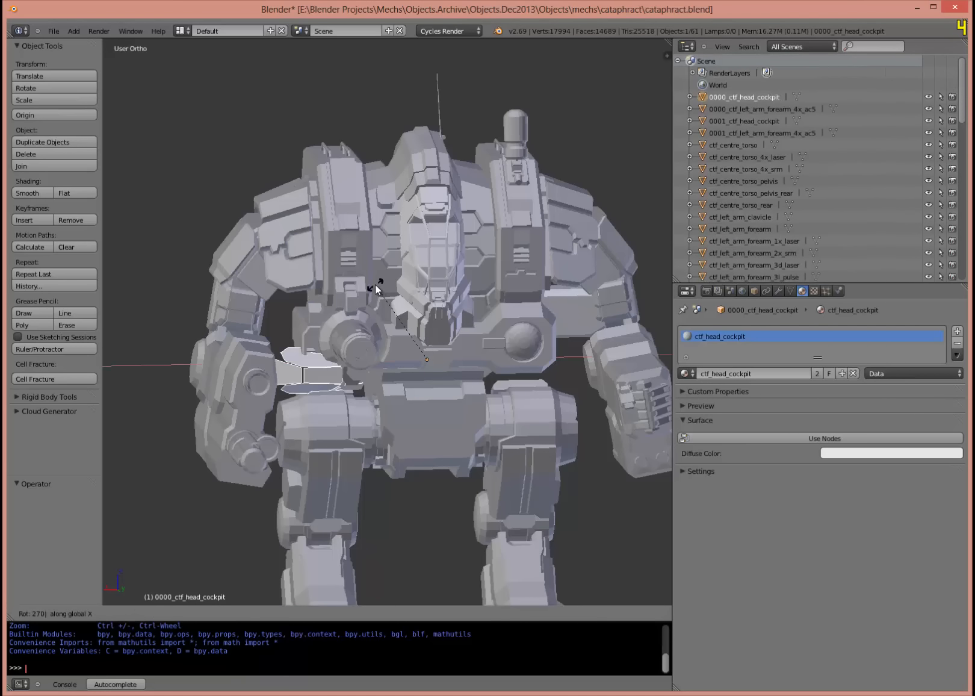
{"action": "type", "text": "r"}
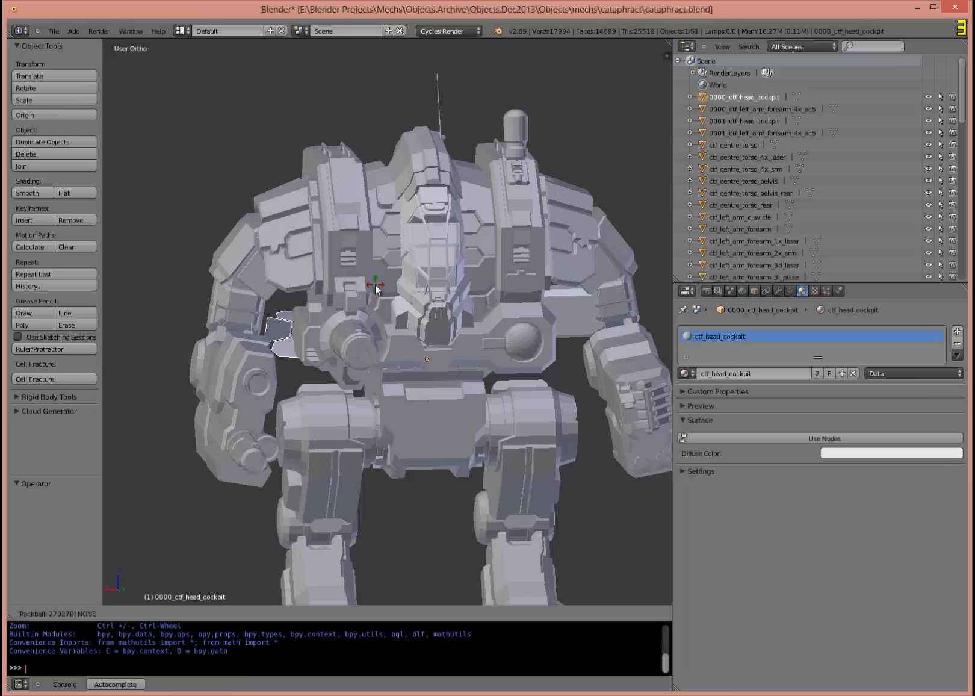
{"action": "key", "text": "Escape"}
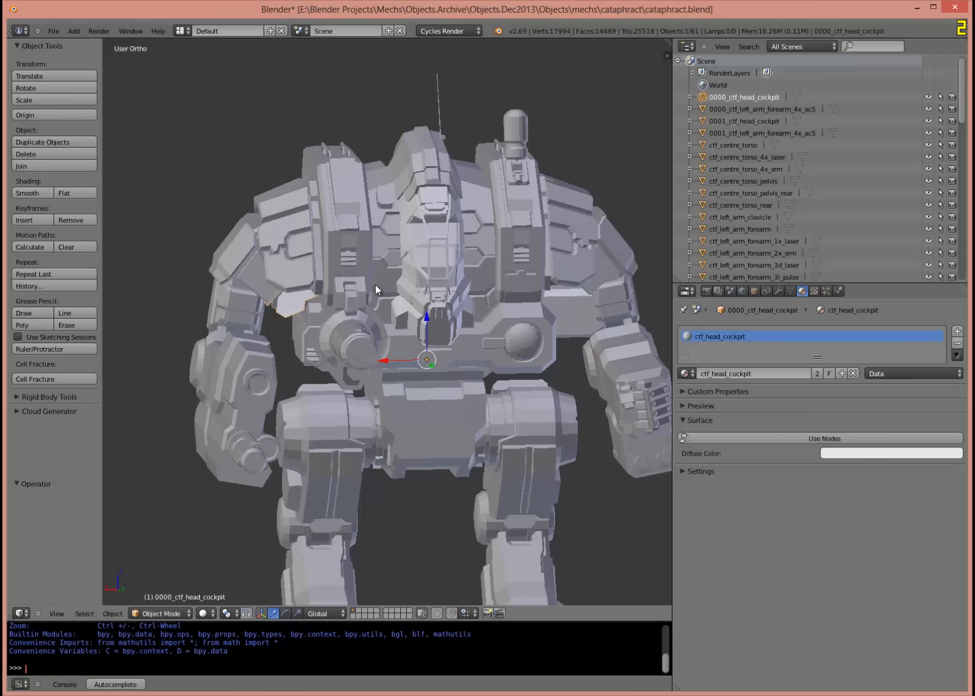
{"action": "right_click", "coordinate": [375, 284]}
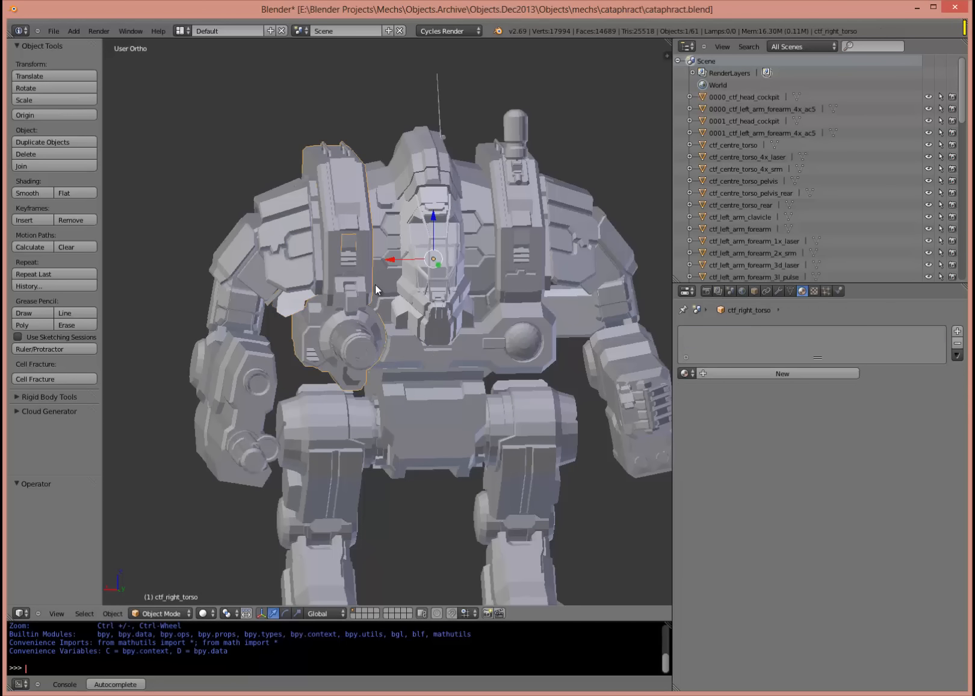
Rotate 0000_ctf_head_cockpit by 270 degrees about the global X axis.
{"action": "right_click", "coordinate": [311, 293]}
{"action": "key", "text": "r"}
{"action": "key", "text": "x"}
{"action": "key", "text": "9"}
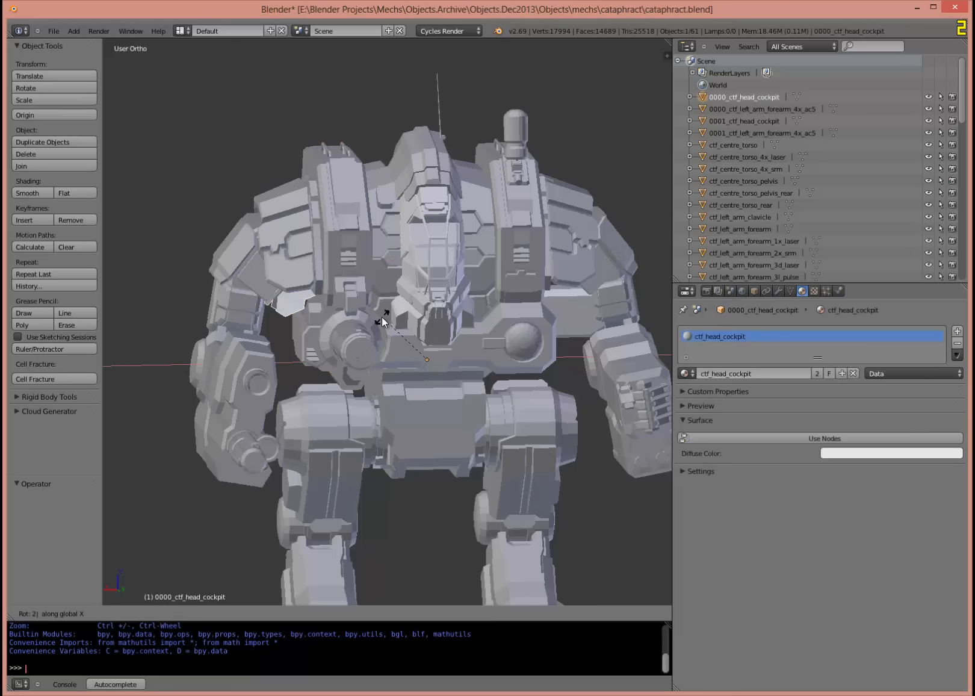
{"action": "key", "text": "0"}
{"action": "key", "text": "Return"}
{"action": "key", "text": "r"}
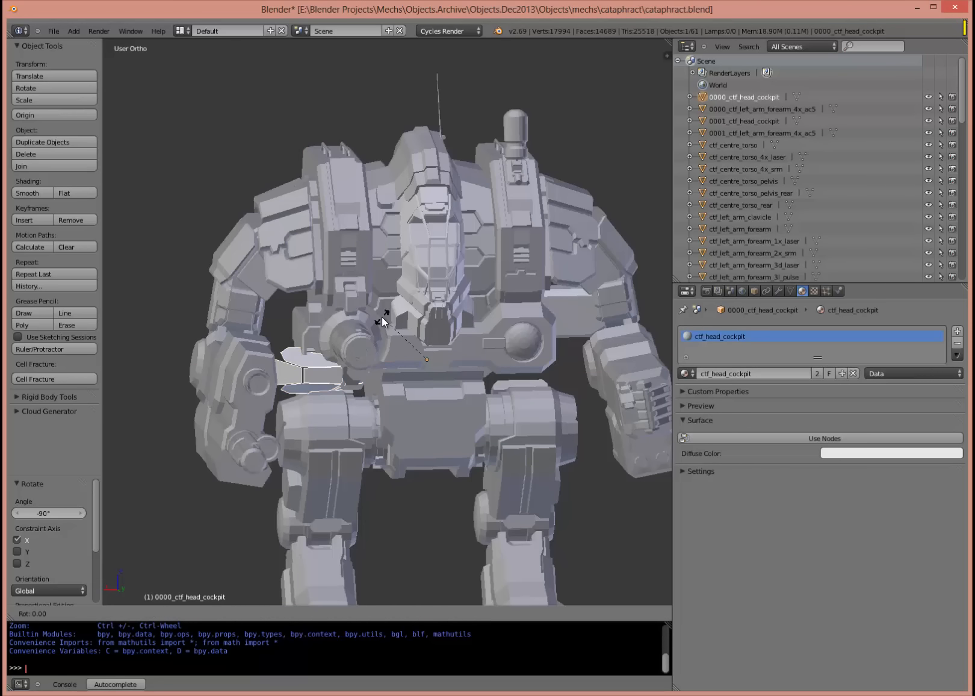
{"action": "key", "text": "y"}
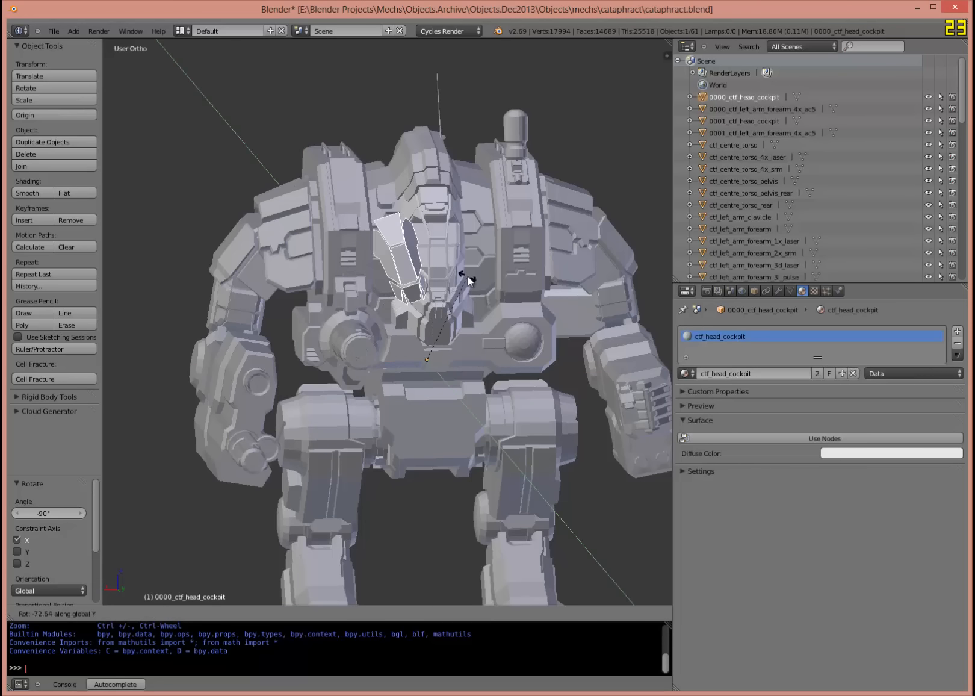
{"action": "key", "text": "Escape"}
{"action": "key", "text": "r"}
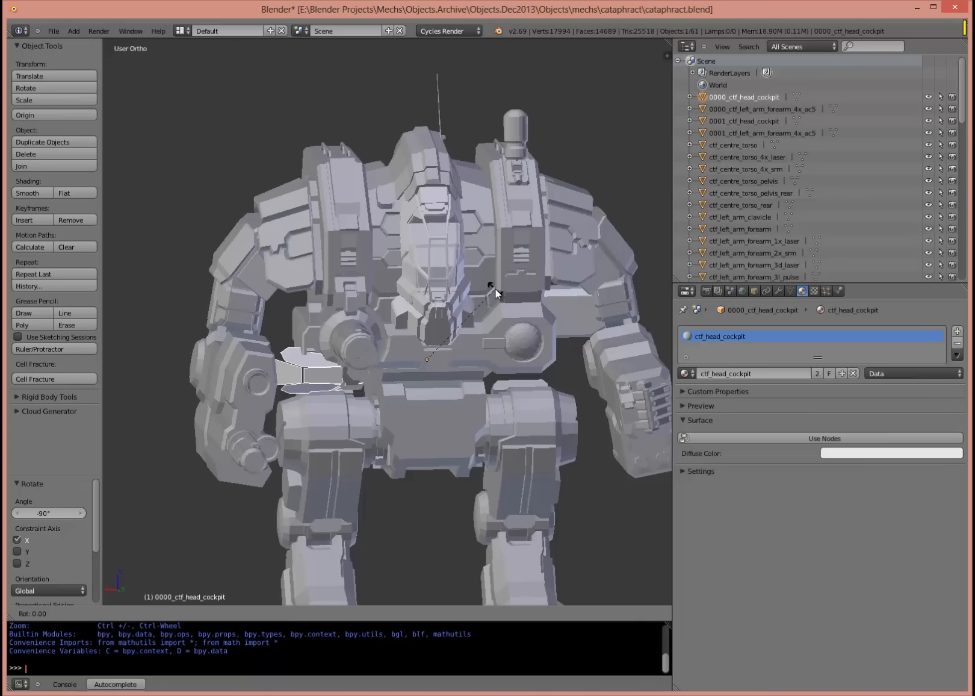
{"action": "key", "text": "Escape"}
Rotate 0000_ctf_head_cockpit by 270 degrees about the global Y axis.
{"action": "type", "text": "ry270"}
{"action": "key", "text": "Return"}
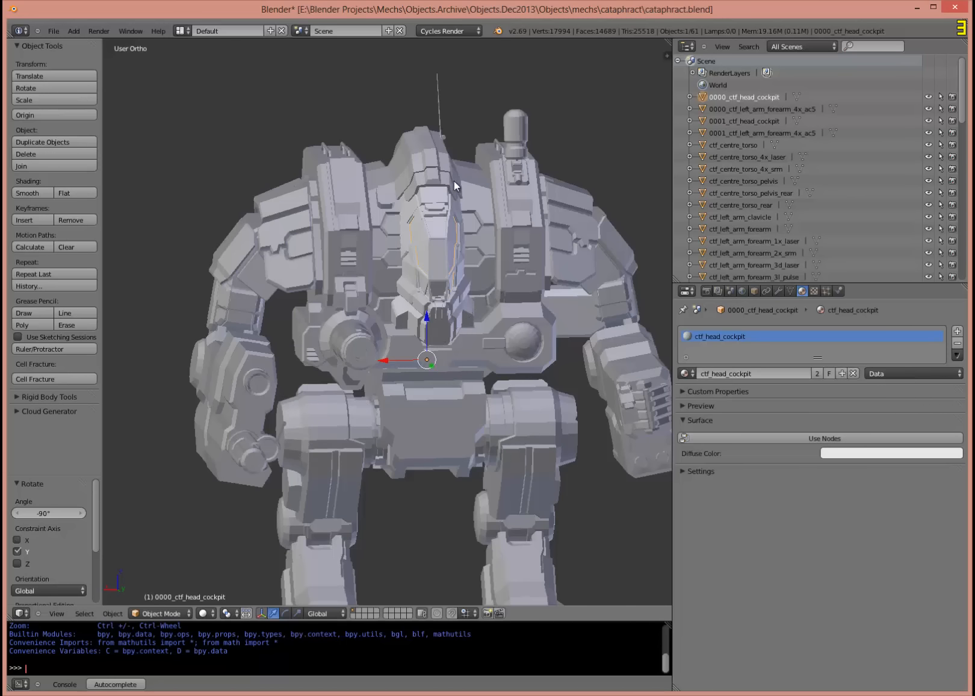
{"action": "middle_click_drag", "start_coordinate": [454, 180], "coordinate": [362, 285]}
Check the remaining materials and unlink the ctf_head_cockpit material from 0000_ctf_head_cockpit.
{"action": "left_click", "coordinate": [684, 374]}
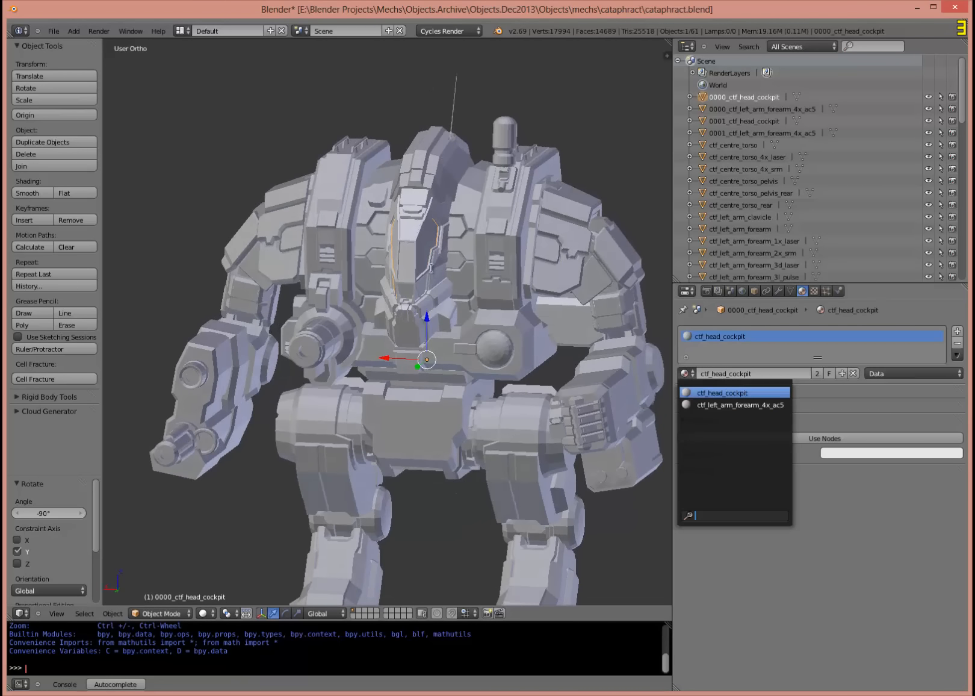
{"action": "left_click", "coordinate": [854, 373]}
{"action": "left_click", "coordinate": [854, 373]}
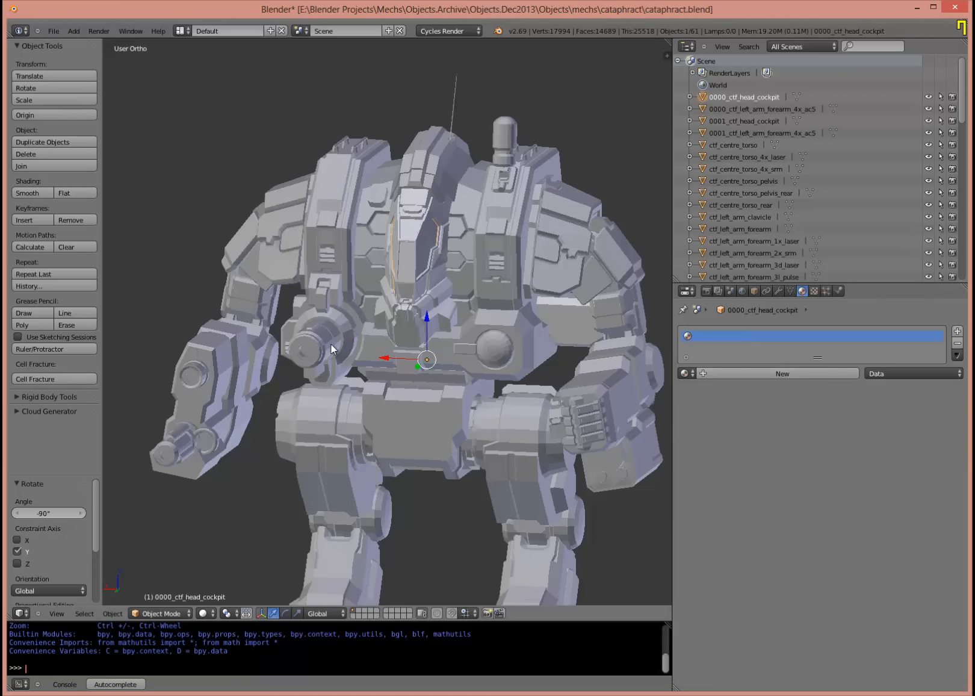
Select ctf_right_arm_forearm_ppc2 and check which imported materials remain available to assign.
{"action": "right_click", "coordinate": [204, 382]}
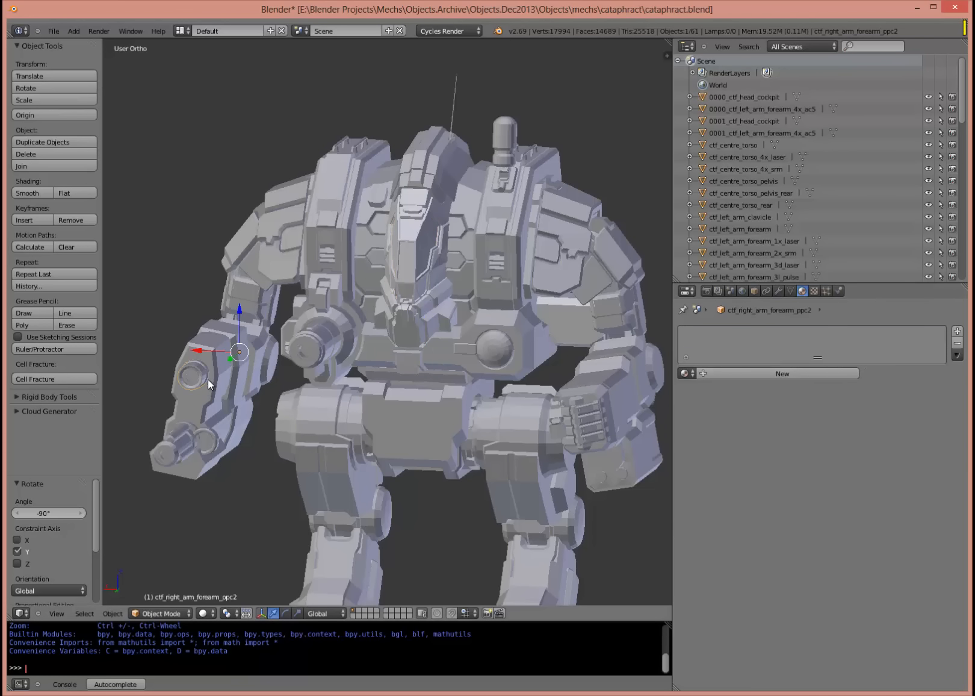
{"action": "left_click", "coordinate": [686, 373]}
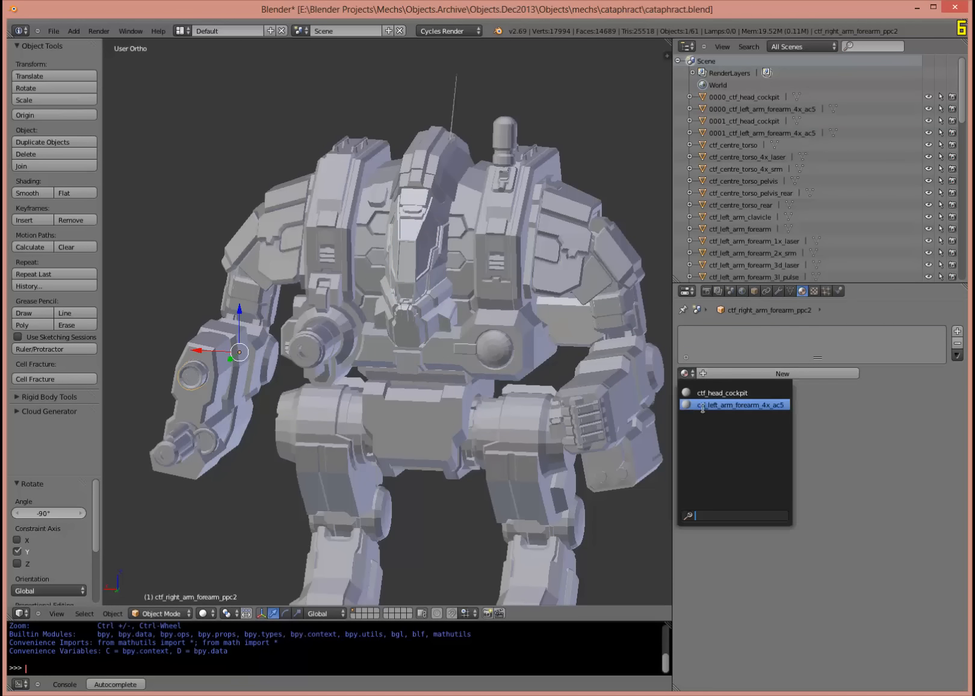
{"action": "left_click", "coordinate": [457, 288]}
{"action": "middle_click_drag", "start_coordinate": [457, 279], "coordinate": [658, 268]}
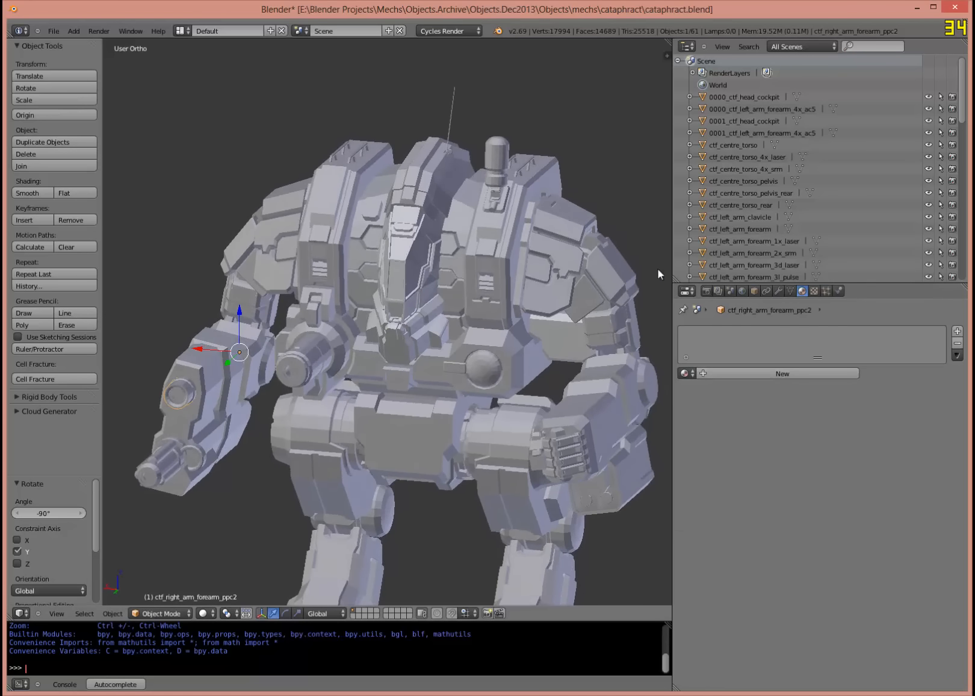
Widen the 3D view, split it vertically, and turn the new area into a Node Editor with its properties sidebar hidden.
{"action": "left_click_drag", "start_coordinate": [671, 267], "coordinate": [798, 259]}
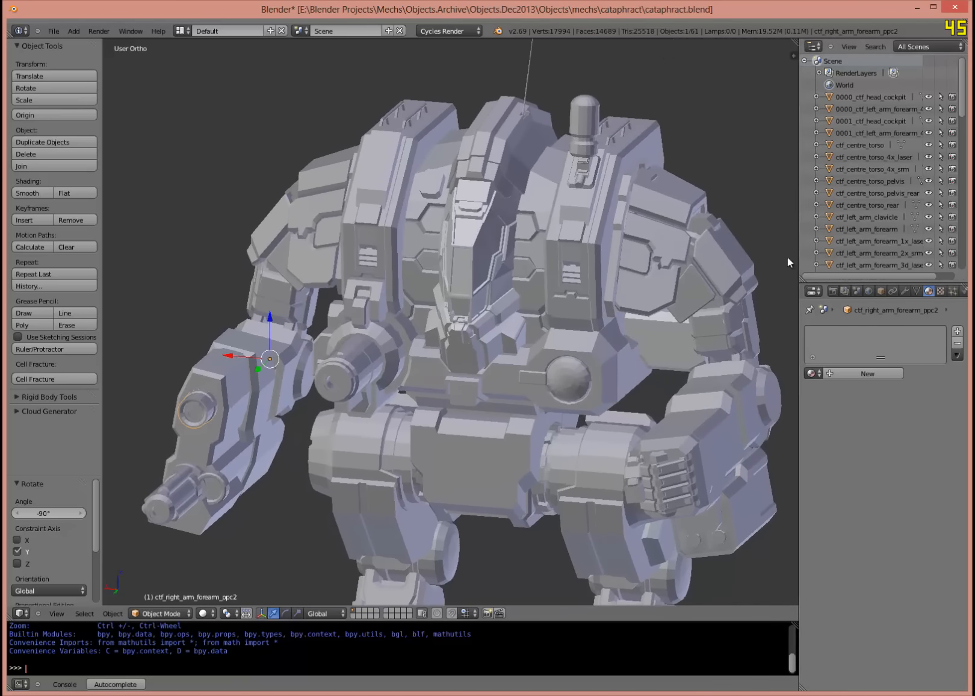
{"action": "left_click_drag", "start_coordinate": [789, 44], "coordinate": [319, 147]}
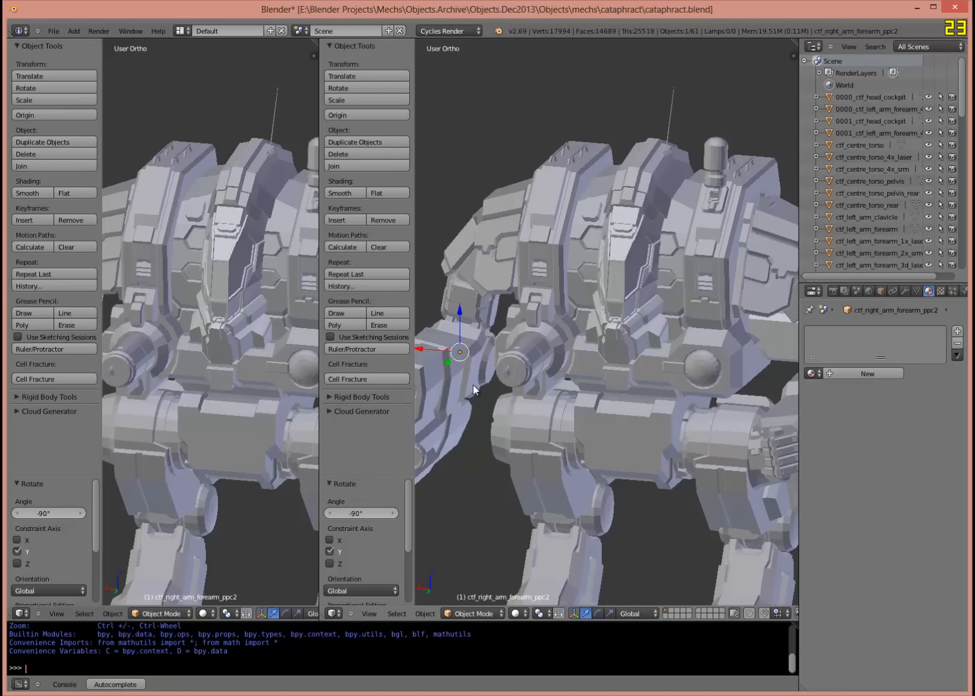
{"action": "left_click", "coordinate": [333, 614]}
{"action": "left_click", "coordinate": [366, 474]}
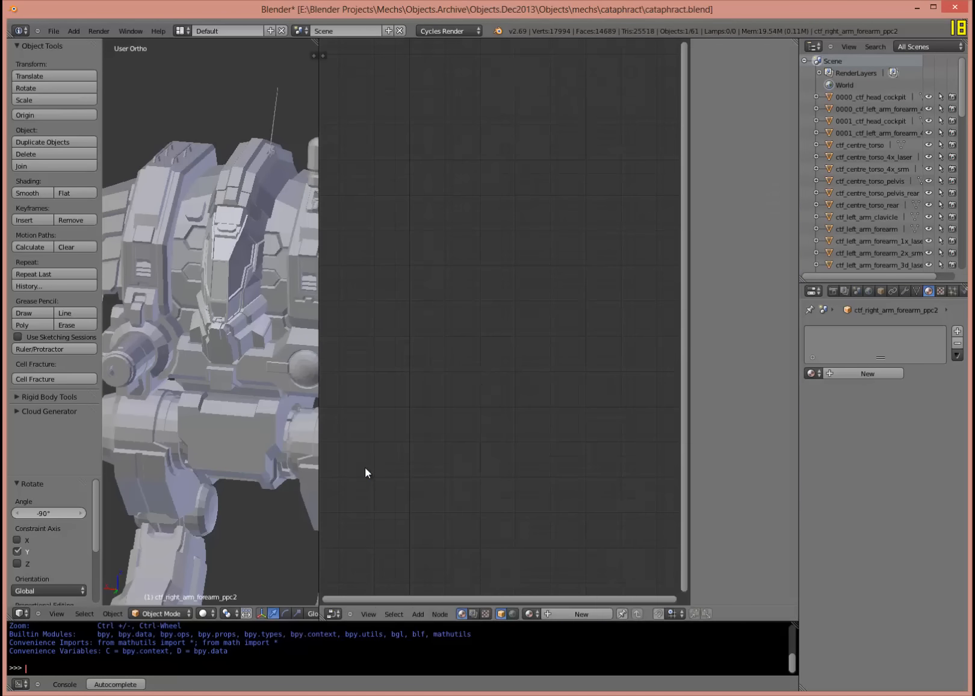
{"action": "key", "text": "n"}
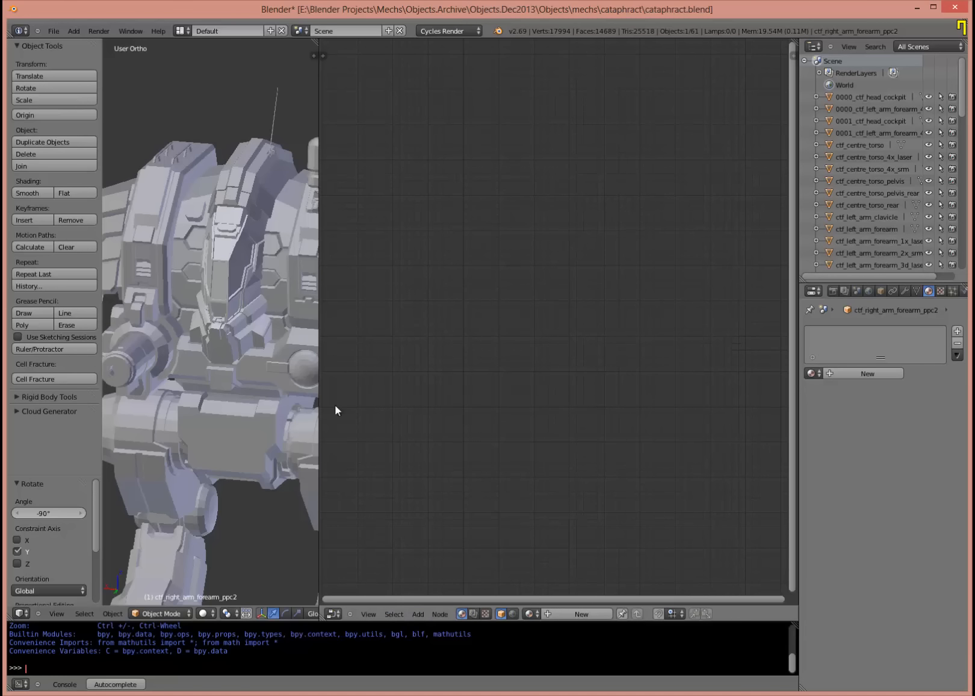
Select ctf_right_torso and create a new material for it.
{"action": "right_click", "coordinate": [167, 189]}
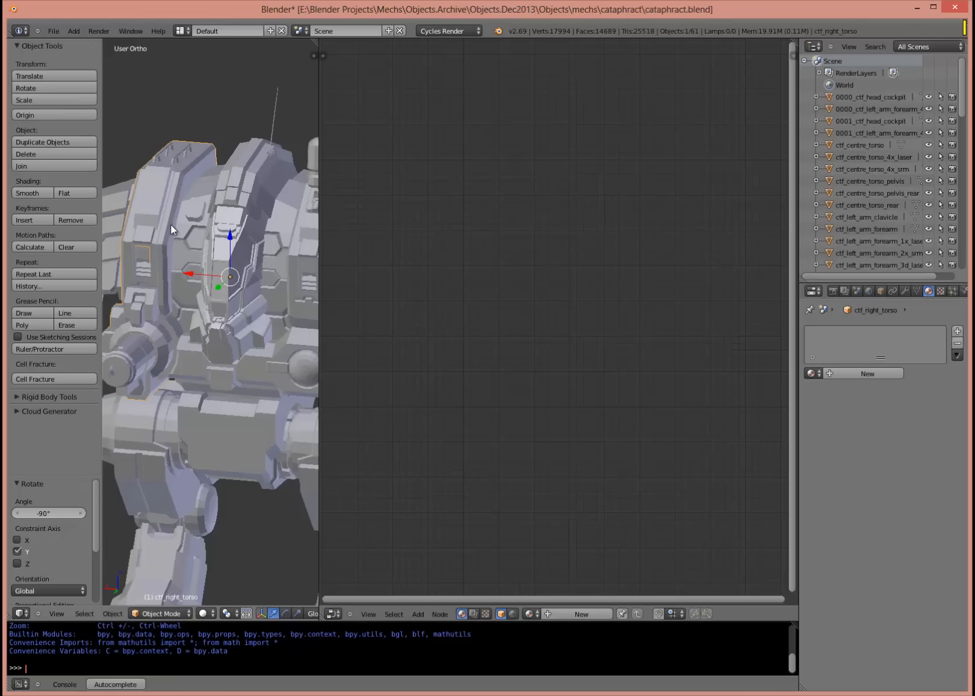
{"action": "key", "text": "g"}
{"action": "right_click", "coordinate": [235, 226]}
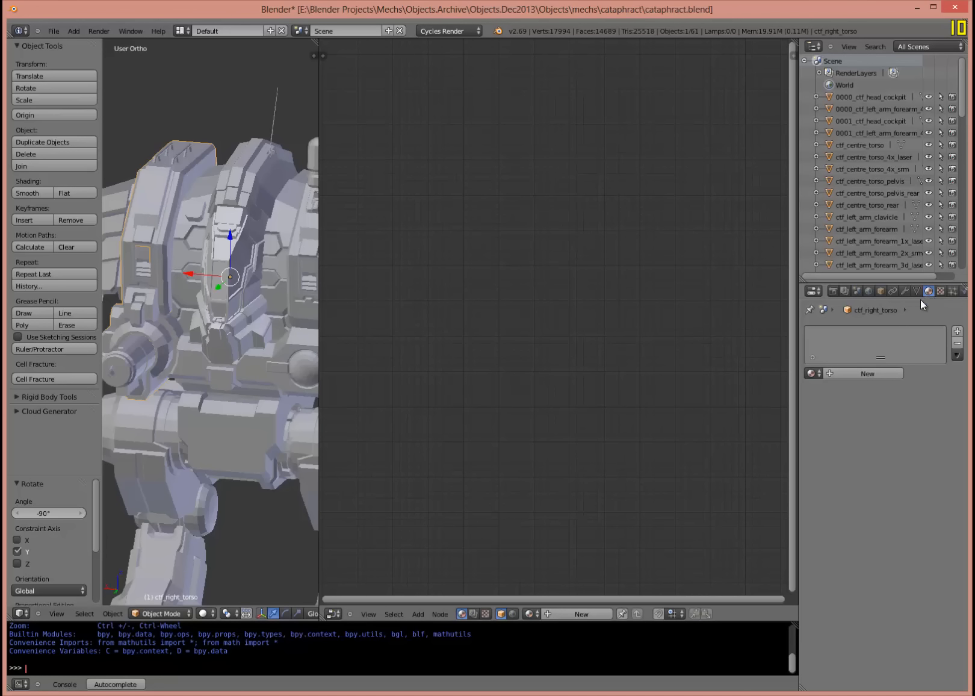
{"action": "left_click_drag", "start_coordinate": [798, 337], "coordinate": [786, 337]}
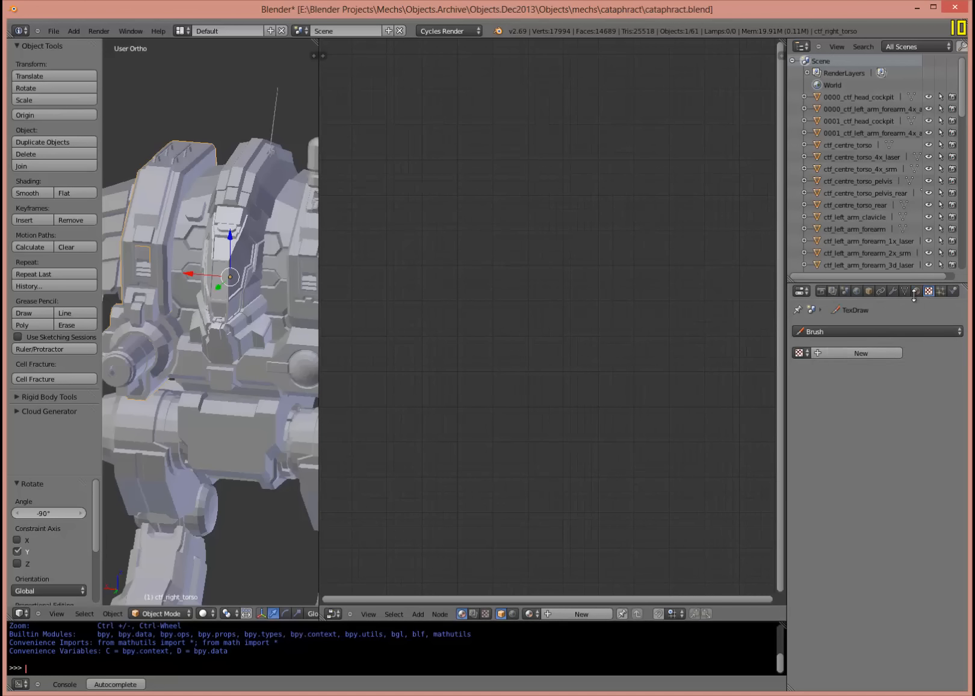
{"action": "left_click", "coordinate": [838, 372]}
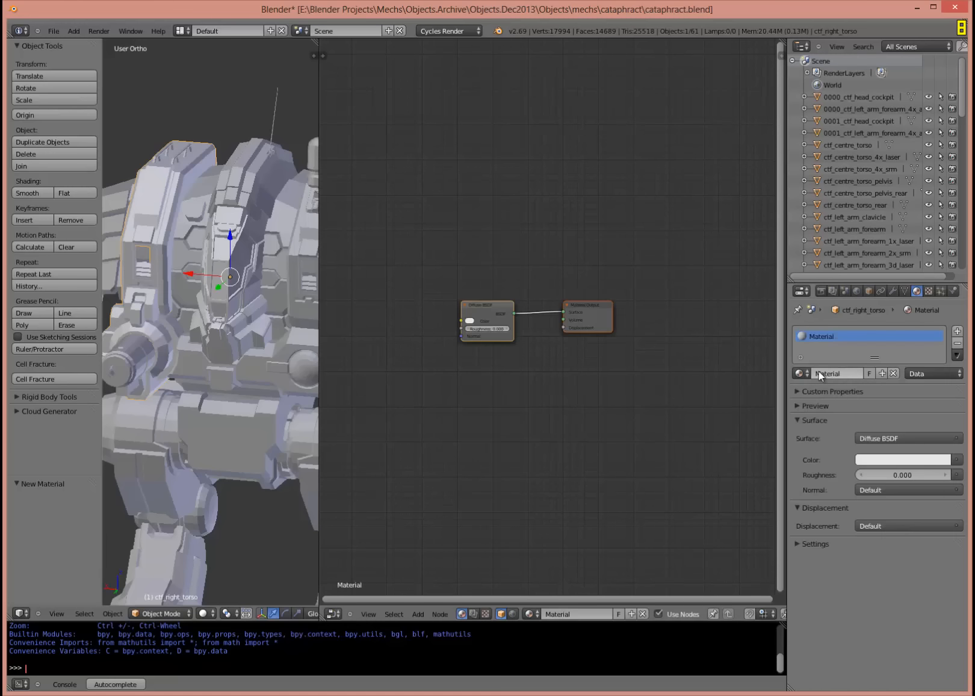
Add an Image Texture node and connect its Color output to the Diffuse BSDF's Color.
{"action": "key", "text": "g"}
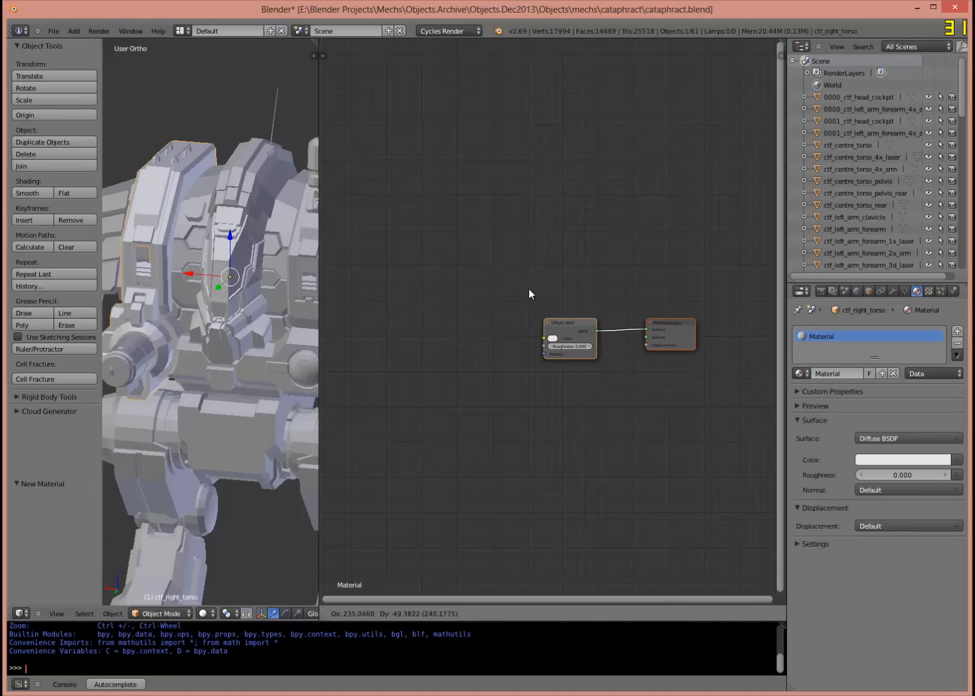
{"action": "left_click", "coordinate": [535, 282]}
{"action": "key", "text": "shift+a"}
{"action": "mouse_move", "coordinate": [442, 315]}
{"action": "left_click", "coordinate": [493, 315]}
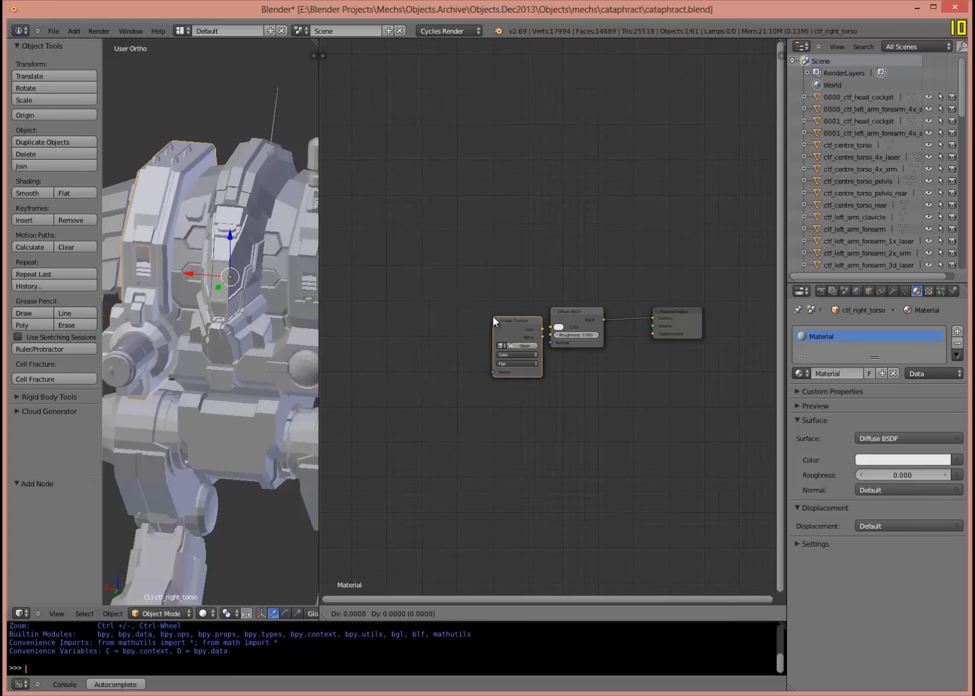
{"action": "left_click", "coordinate": [434, 271]}
{"action": "left_click_drag", "start_coordinate": [484, 285], "coordinate": [587, 289]}
{"action": "left_click_drag", "start_coordinate": [456, 277], "coordinate": [511, 253]}
Load cataphract_body_dif.png from the body folder into the Image Texture node.
{"action": "left_click", "coordinate": [511, 280]}
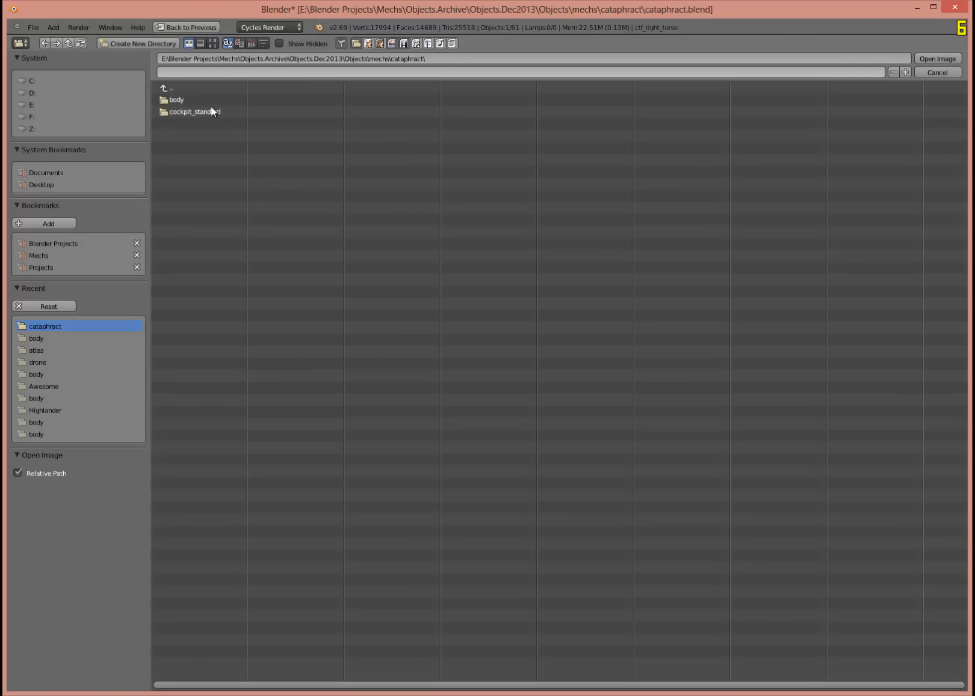
{"action": "left_click", "coordinate": [180, 99]}
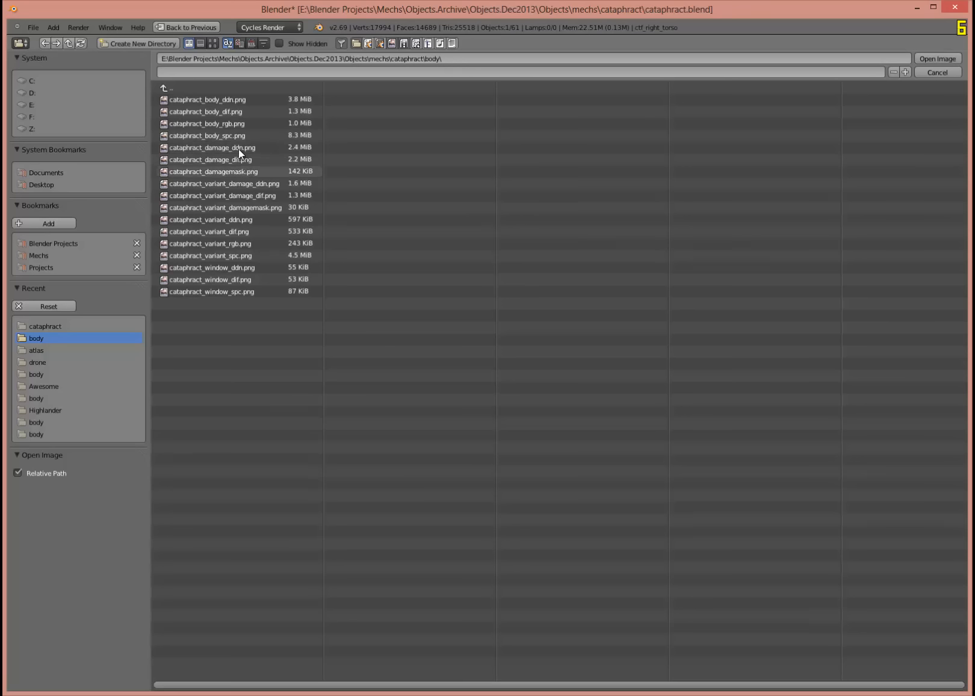
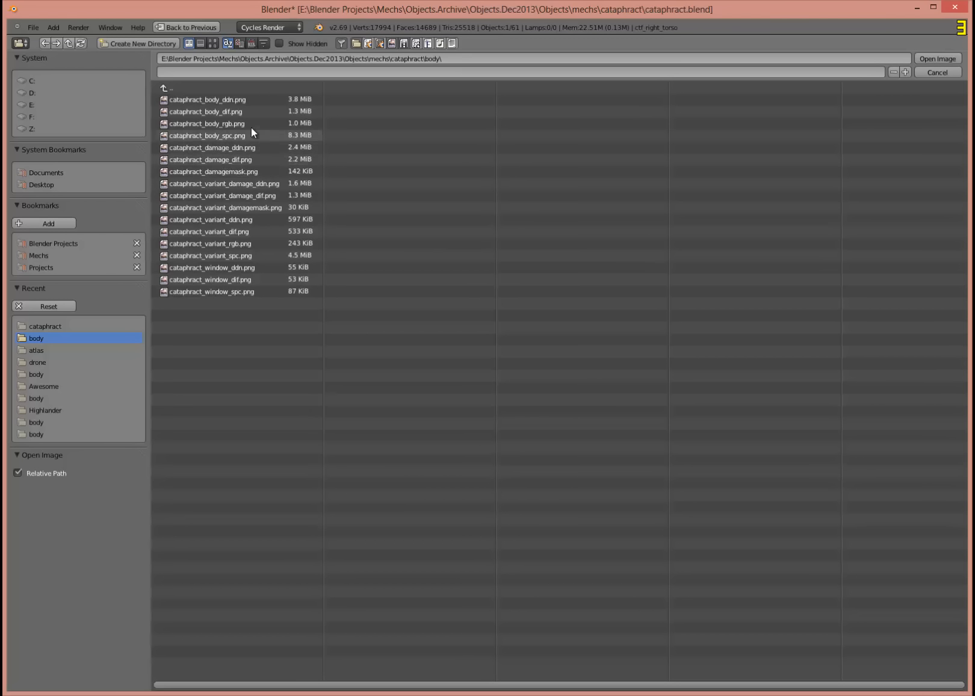
{"action": "double_click", "coordinate": [231, 112]}
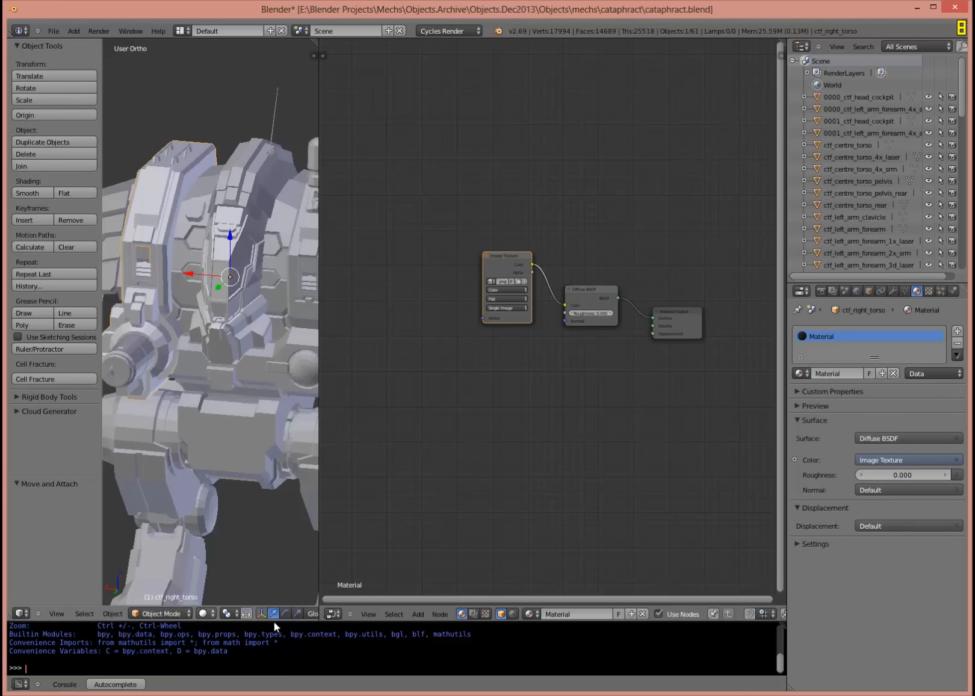
Switch the 3D view to Material shading, inspect the textured right torso, and widen the view slightly.
{"action": "left_click", "coordinate": [204, 614]}
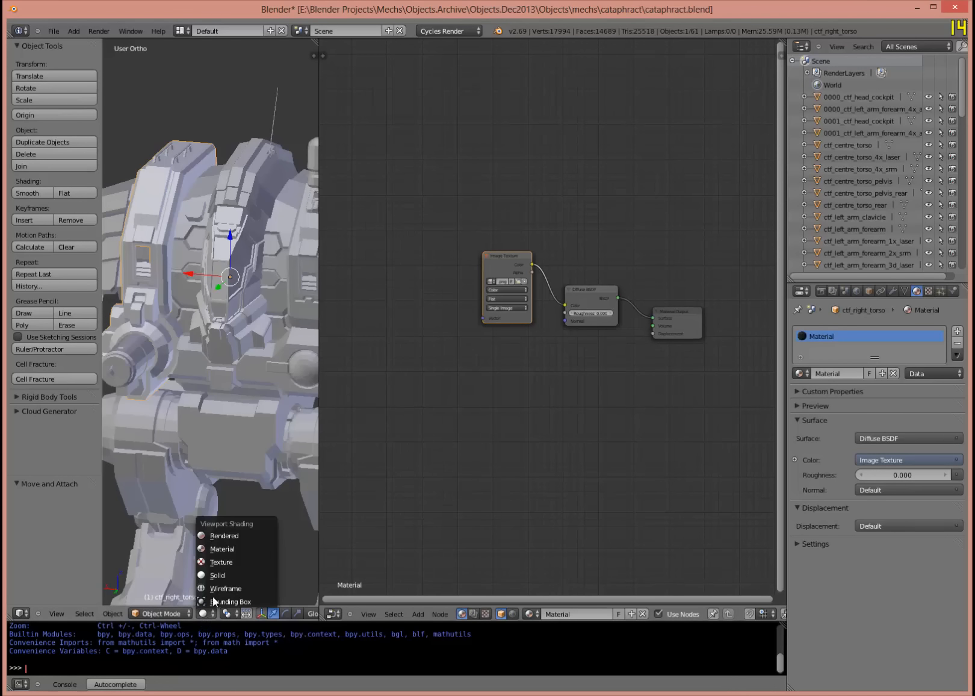
{"action": "left_click", "coordinate": [226, 549]}
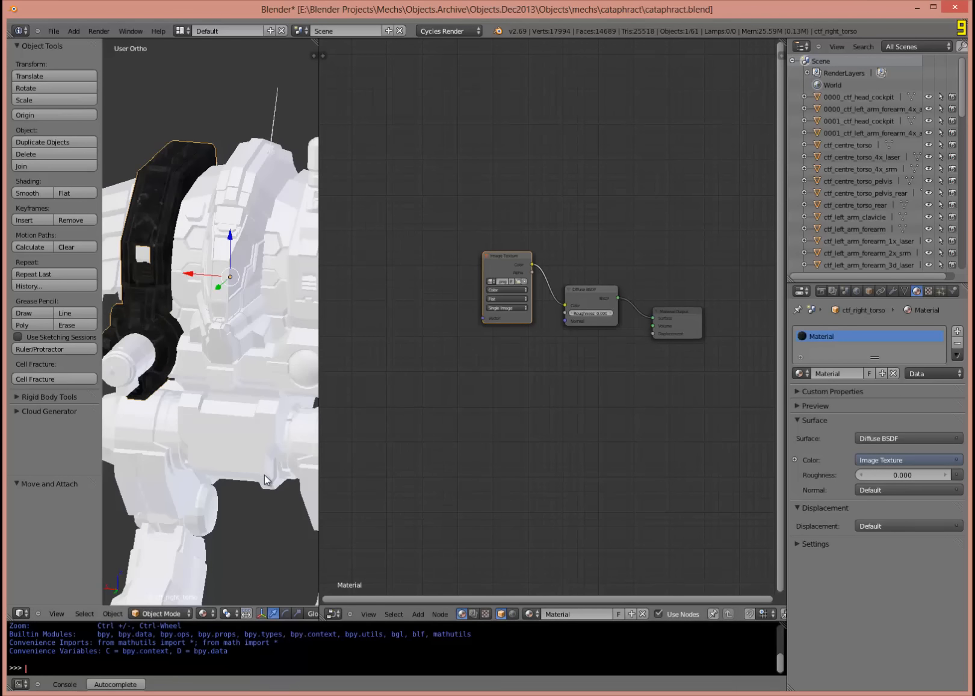
{"action": "middle_click_drag", "start_coordinate": [203, 403], "coordinate": [299, 381]}
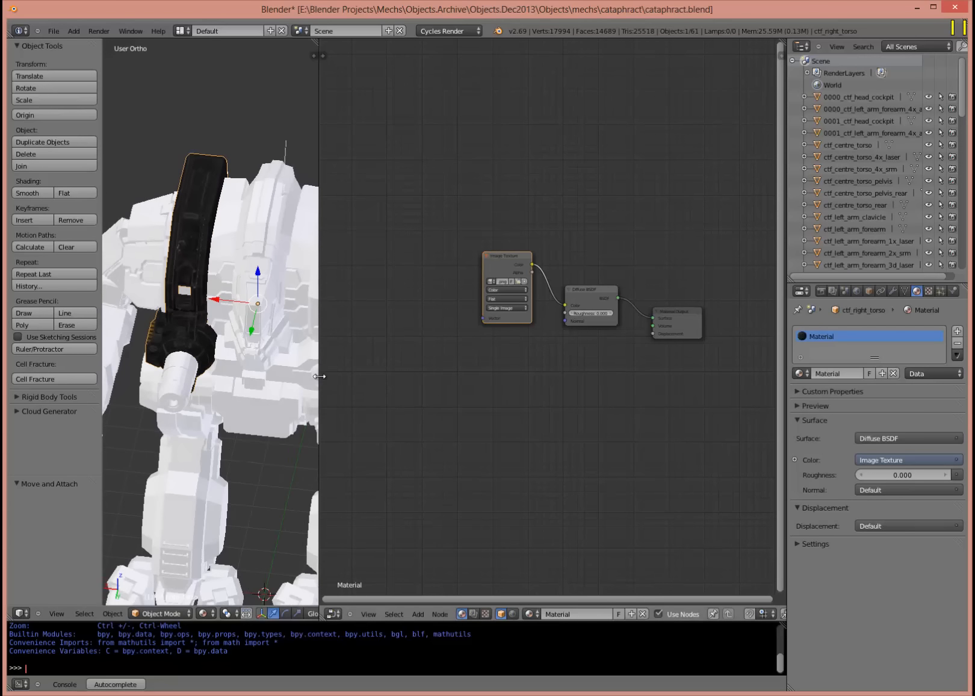
{"action": "left_click_drag", "start_coordinate": [319, 376], "coordinate": [343, 394]}
Spread out the diffuse nodes and add two more Image Texture nodes beneath the first one.
{"action": "left_click_drag", "start_coordinate": [581, 297], "coordinate": [575, 268]}
{"action": "left_click_drag", "start_coordinate": [514, 259], "coordinate": [471, 200]}
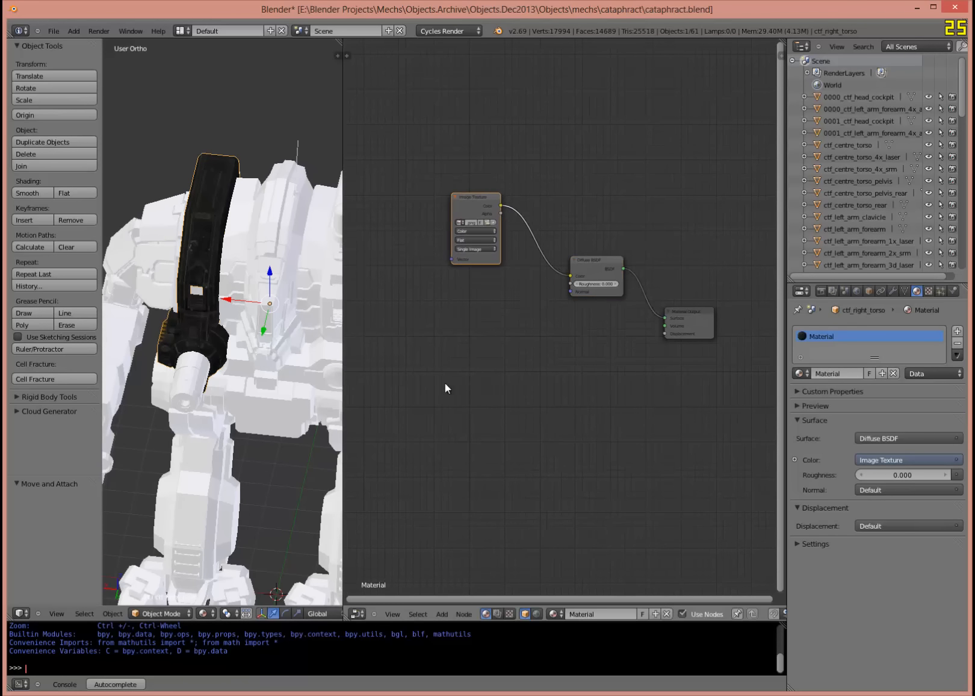
{"action": "key", "text": "shift+a"}
{"action": "left_click", "coordinate": [480, 366]}
{"action": "left_click", "coordinate": [452, 332]}
{"action": "key", "text": "shift+a"}
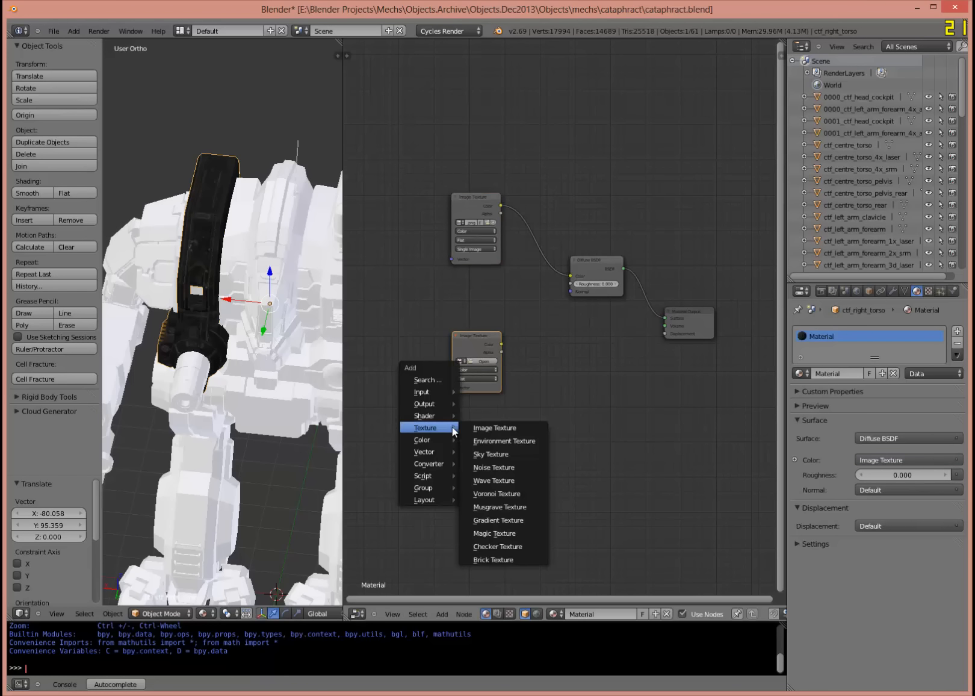
{"action": "left_click", "coordinate": [477, 425]}
{"action": "left_click", "coordinate": [450, 424]}
Add a Glossy BSDF below the Diffuse BSDF and feed its Color from the second Image Texture, loaded with cataphract_body_spc.png.
{"action": "key", "text": "shift+a"}
{"action": "mouse_move", "coordinate": [542, 342]}
{"action": "left_click", "coordinate": [611, 383]}
{"action": "left_click", "coordinate": [570, 321]}
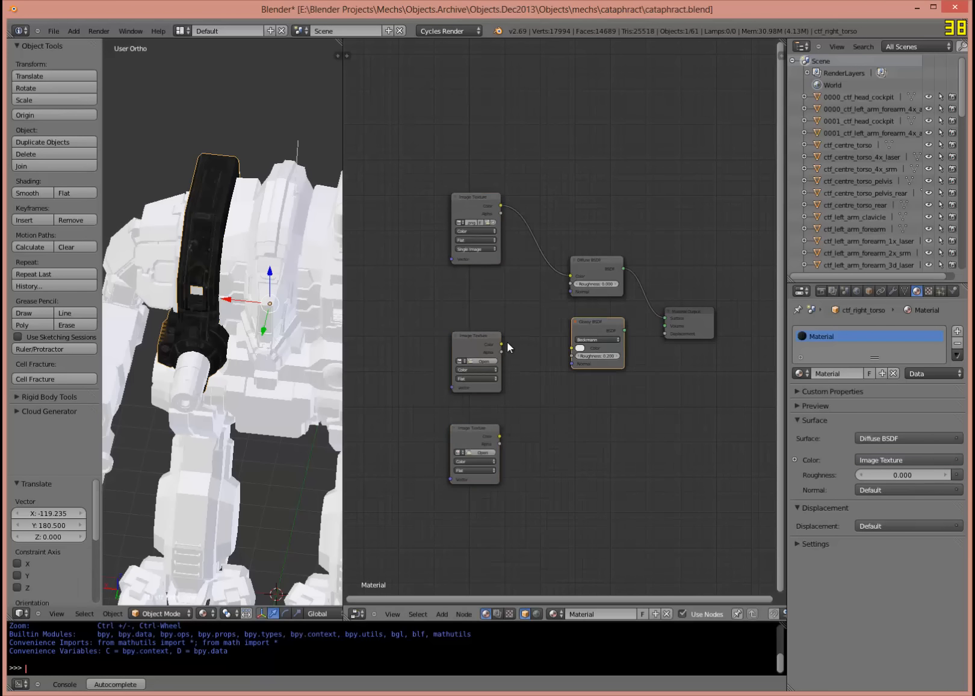
{"action": "left_click", "coordinate": [484, 361]}
{"action": "left_click", "coordinate": [240, 102]}
{"action": "double_click", "coordinate": [237, 135]}
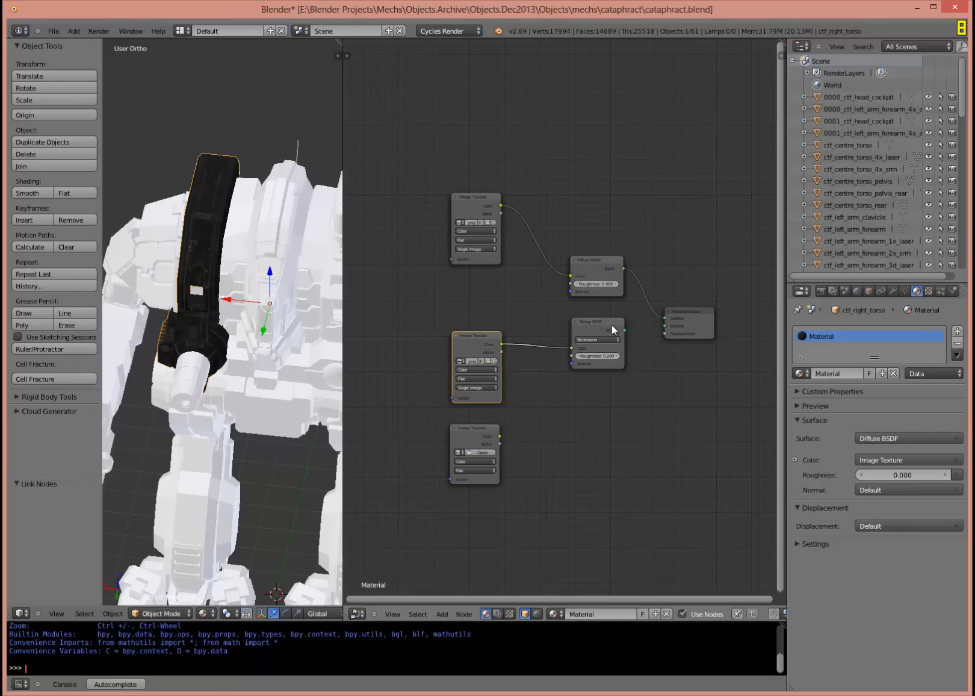
Insert a Mix Shader before the Material Output, combining the Diffuse and Glossy shaders with Fac set to 0.408.
{"action": "key", "text": "shift+a"}
{"action": "mouse_move", "coordinate": [649, 331]}
{"action": "left_click", "coordinate": [733, 491]}
{"action": "left_click", "coordinate": [919, 657]}
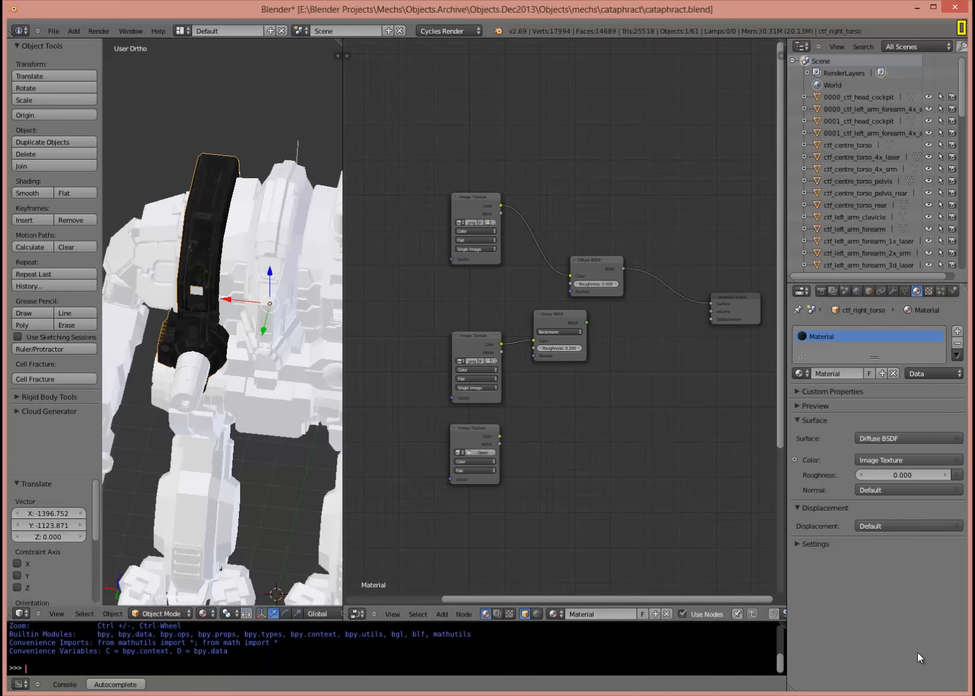
{"action": "key", "text": "shift+a"}
{"action": "left_click", "coordinate": [646, 326]}
{"action": "left_click", "coordinate": [646, 272]}
{"action": "left_click_drag", "start_coordinate": [587, 322], "coordinate": [646, 306]}
{"action": "left_click_drag", "start_coordinate": [670, 292], "coordinate": [652, 297]}
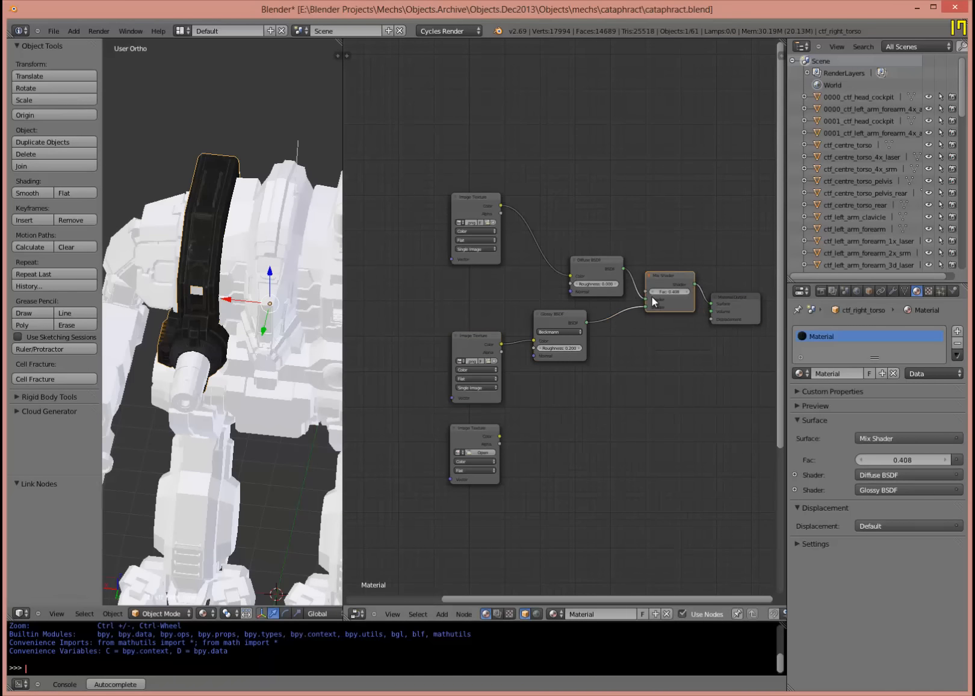
Load cataphract_body_ddn.png into the third Image Texture node.
{"action": "key", "text": "shift+a"}
{"action": "left_click", "coordinate": [478, 451]}
{"action": "left_click", "coordinate": [231, 99]}
{"action": "double_click", "coordinate": [230, 99]}
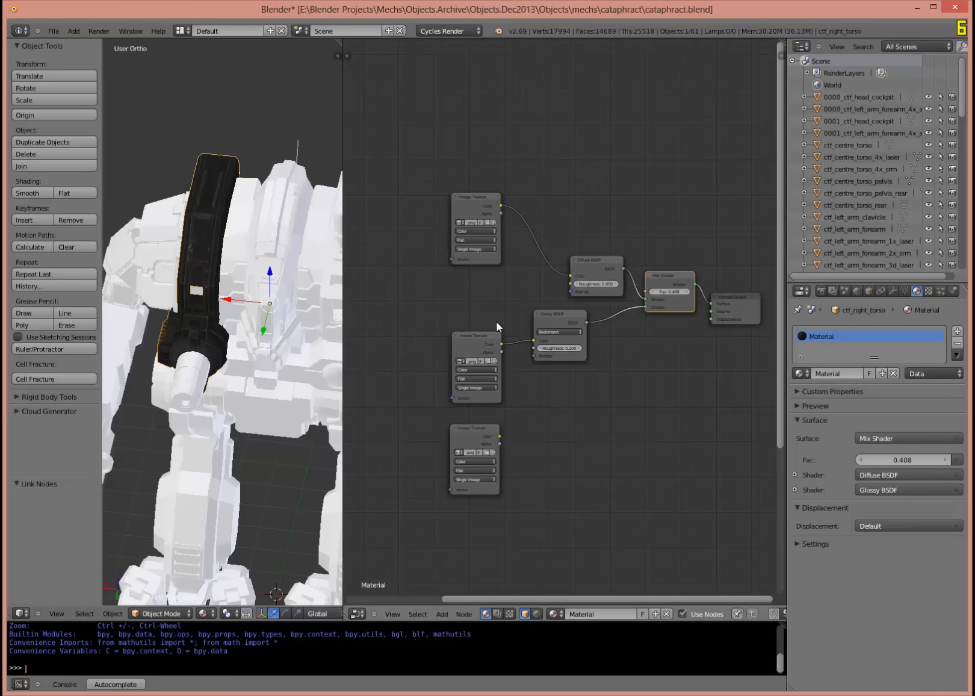
Add RGB to BW and Math nodes, routing the ddn texture's Color through RGB to BW into the Math node's first value.
{"action": "key", "text": "shift+a"}
{"action": "left_click_drag", "start_coordinate": [489, 428], "coordinate": [583, 428]}
{"action": "left_click", "coordinate": [579, 472]}
{"action": "left_click", "coordinate": [640, 381]}
{"action": "key", "text": "shift+a"}
{"action": "left_click", "coordinate": [633, 460]}
{"action": "left_click", "coordinate": [581, 408]}
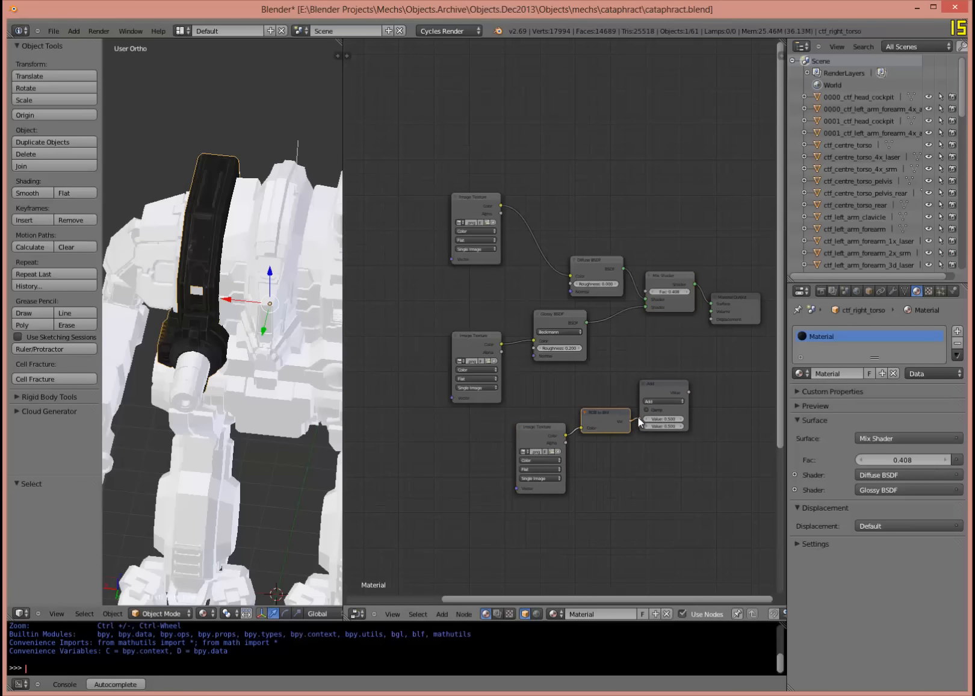
{"action": "left_click", "coordinate": [656, 419]}
{"action": "left_click_drag", "start_coordinate": [682, 404], "coordinate": [682, 374]}
{"action": "left_click_drag", "start_coordinate": [630, 421], "coordinate": [640, 388]}
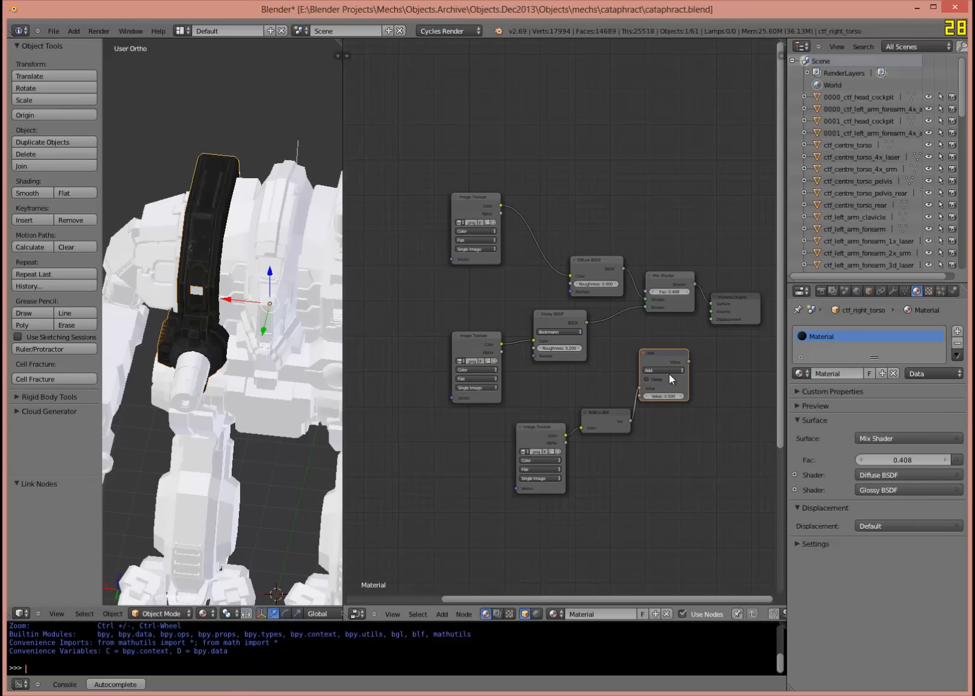
Set the Math node to Multiply and connect its output to the Material Output's Displacement.
{"action": "left_click", "coordinate": [669, 372]}
{"action": "left_click", "coordinate": [662, 345]}
{"action": "left_click_drag", "start_coordinate": [689, 361], "coordinate": [711, 319]}
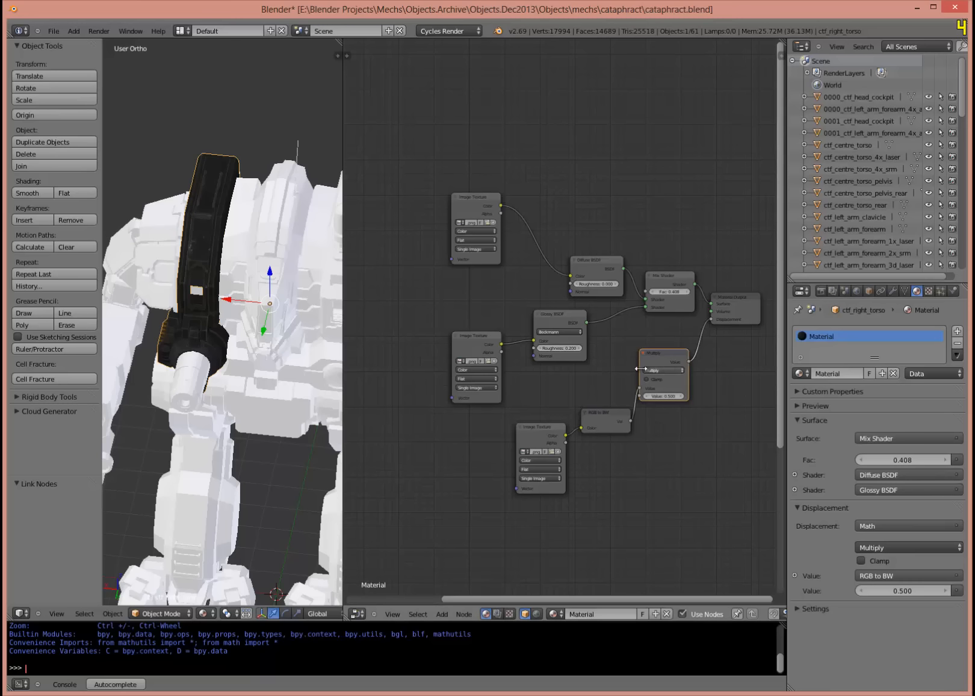
Widen the three Image Texture nodes so their file names can be read, and arrange the material's nodes into a tidy layout.
{"action": "left_click_drag", "start_coordinate": [662, 355], "coordinate": [654, 347]}
{"action": "left_click_drag", "start_coordinate": [576, 261], "coordinate": [533, 218]}
{"action": "left_click_drag", "start_coordinate": [478, 197], "coordinate": [461, 229]}
{"action": "left_click_drag", "start_coordinate": [540, 216], "coordinate": [558, 232]}
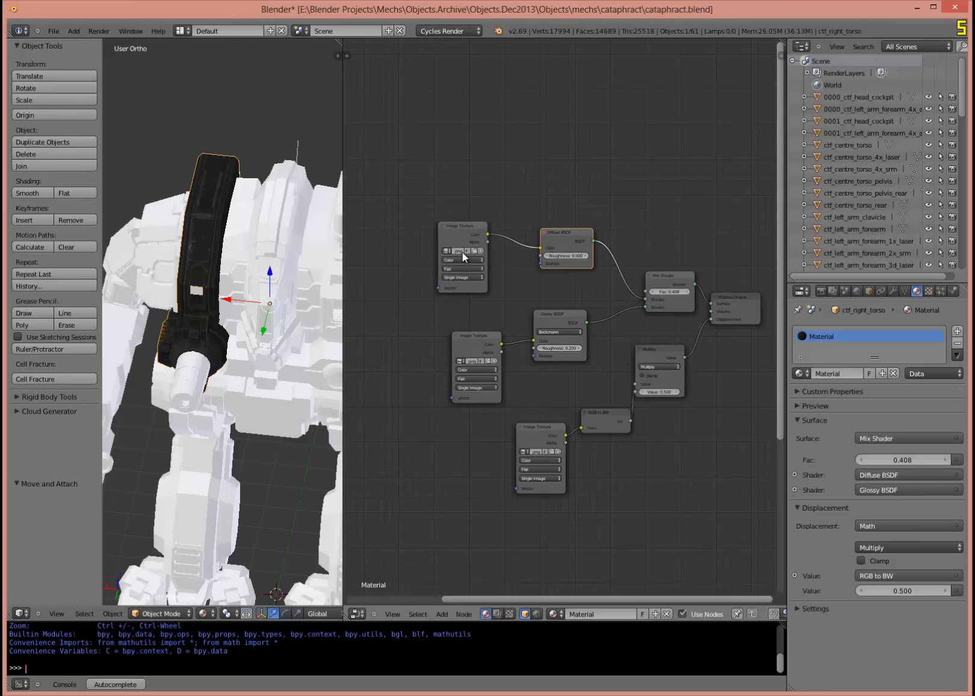
{"action": "left_click_drag", "start_coordinate": [487, 265], "coordinate": [525, 265]}
{"action": "left_click_drag", "start_coordinate": [552, 308], "coordinate": [565, 300]}
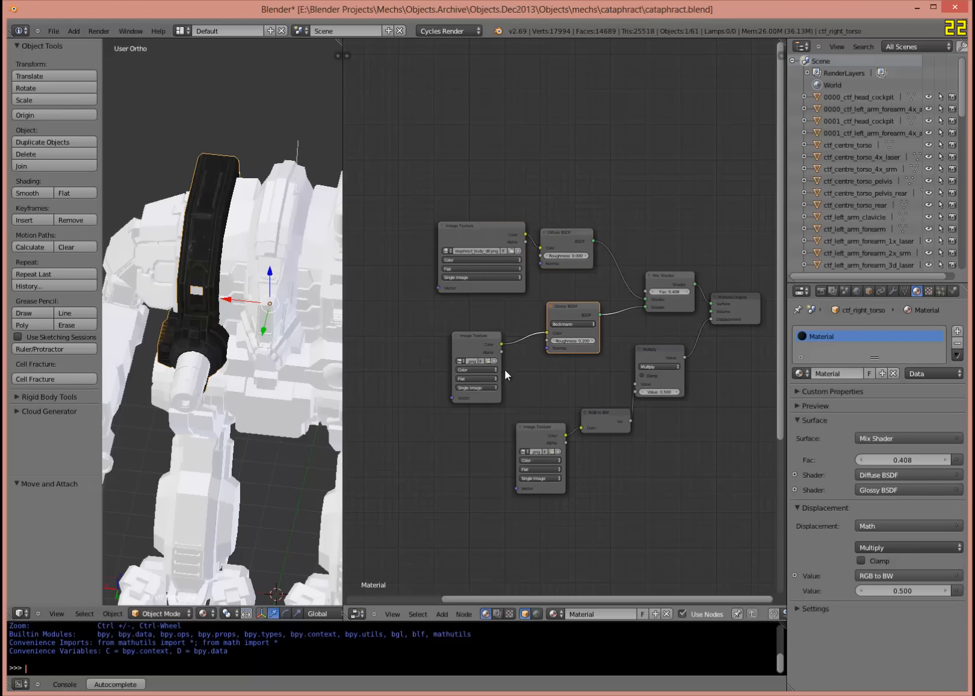
{"action": "left_click_drag", "start_coordinate": [500, 370], "coordinate": [496, 327]}
{"action": "left_click_drag", "start_coordinate": [516, 437], "coordinate": [469, 438]}
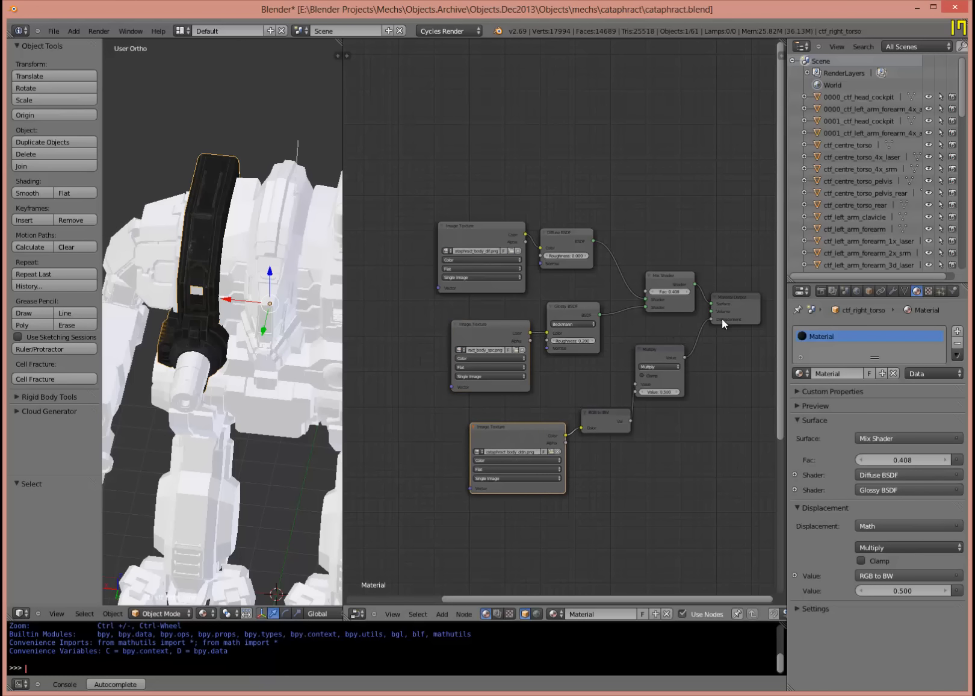
{"action": "left_click_drag", "start_coordinate": [607, 410], "coordinate": [601, 397]}
{"action": "left_click", "coordinate": [673, 354]}
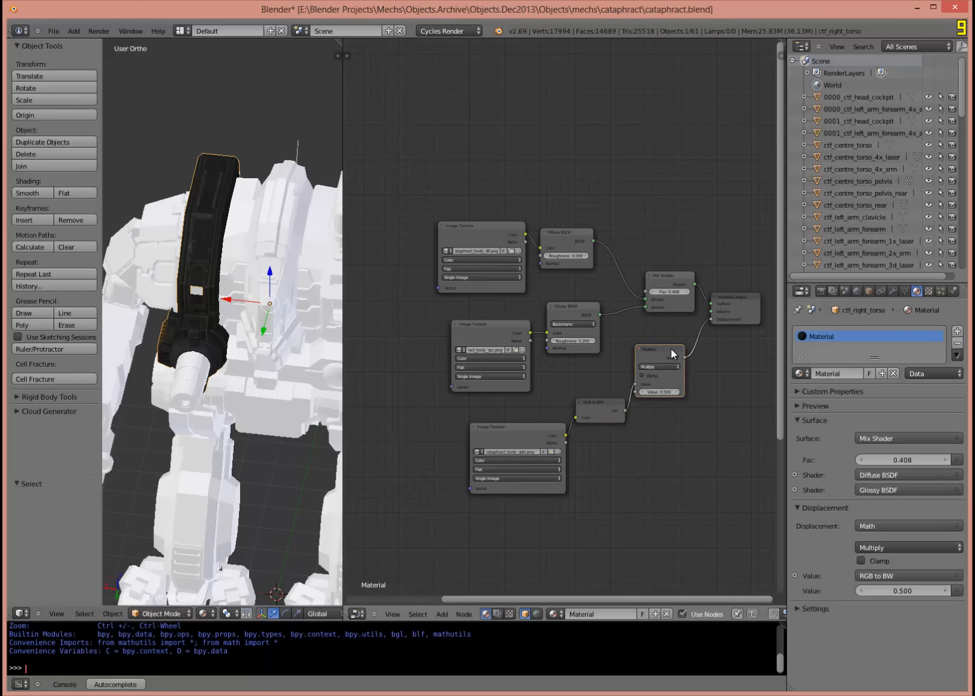
{"action": "left_click_drag", "start_coordinate": [673, 354], "coordinate": [688, 351]}
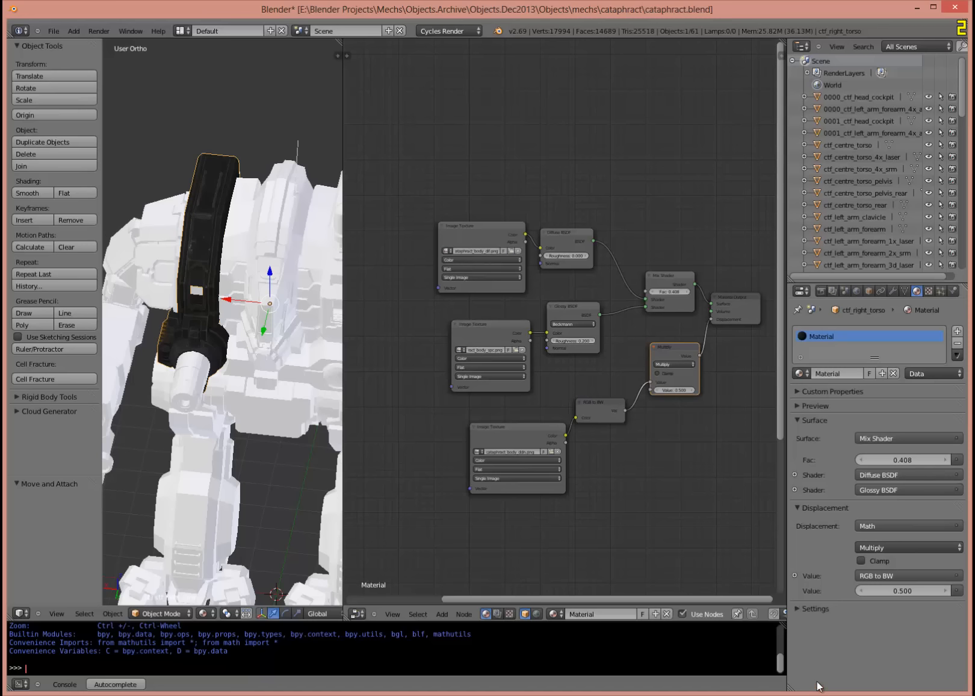
Split a small 3D View off the Properties editor and show the mech in it with Rendered shading.
{"action": "left_click_drag", "start_coordinate": [790, 691], "coordinate": [802, 491]}
{"action": "left_click", "coordinate": [803, 492]}
{"action": "left_click", "coordinate": [813, 481]}
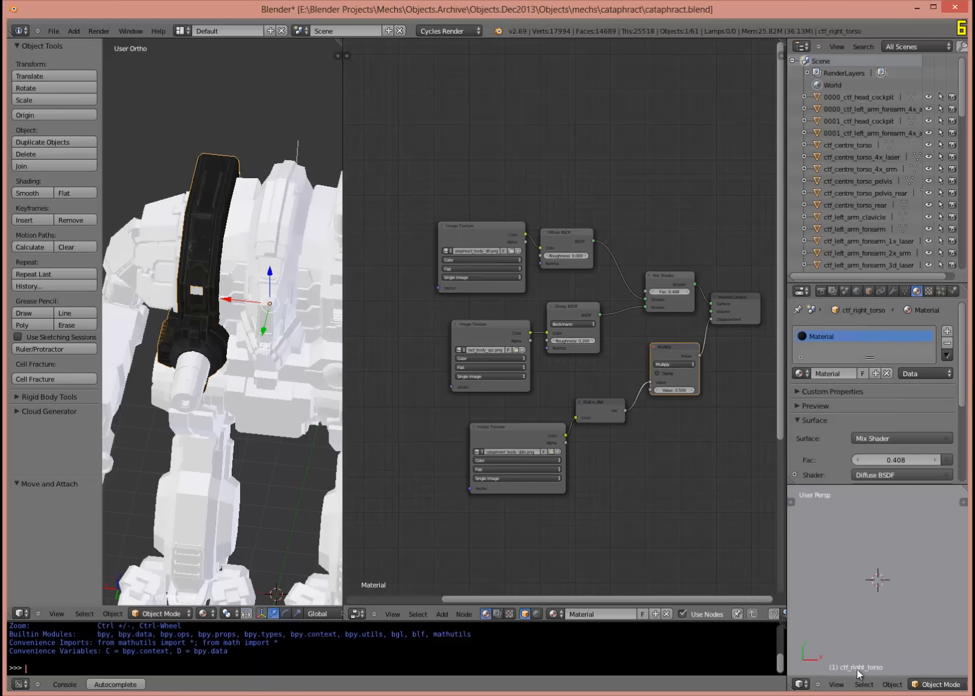
{"action": "scroll", "coordinate": [841, 686], "scroll_direction": "down", "scroll_amount": 2}
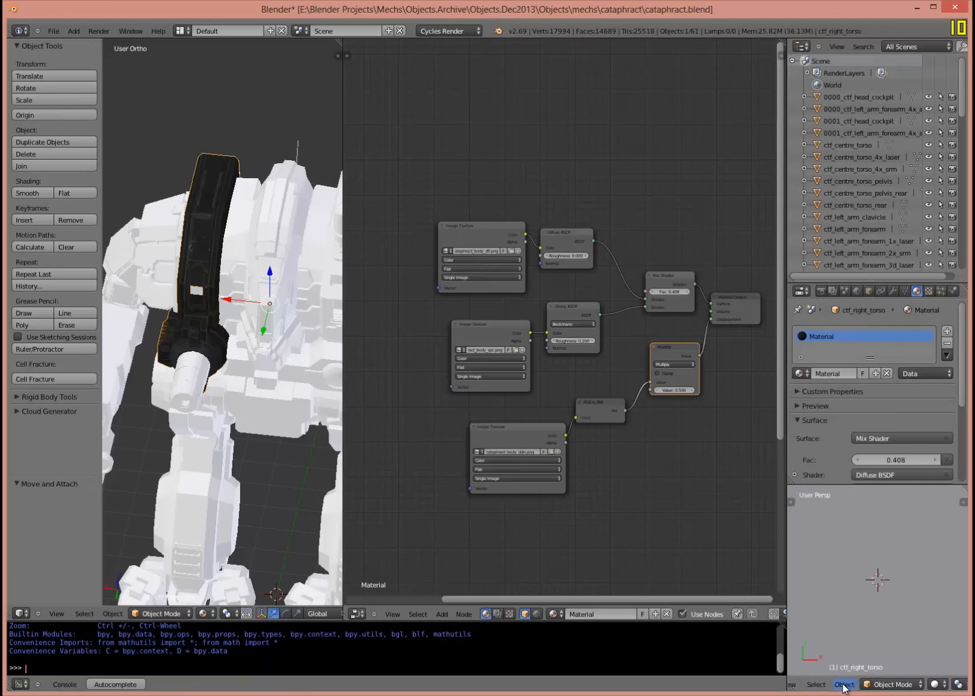
{"action": "left_click", "coordinate": [935, 684]}
{"action": "left_click", "coordinate": [933, 607]}
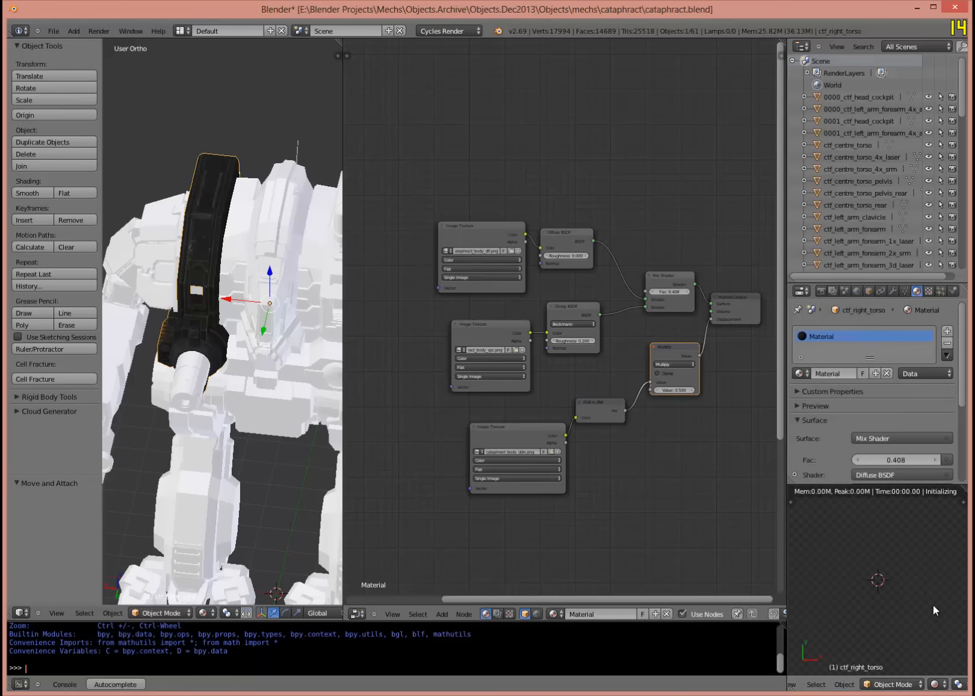
{"action": "left_click", "coordinate": [867, 602]}
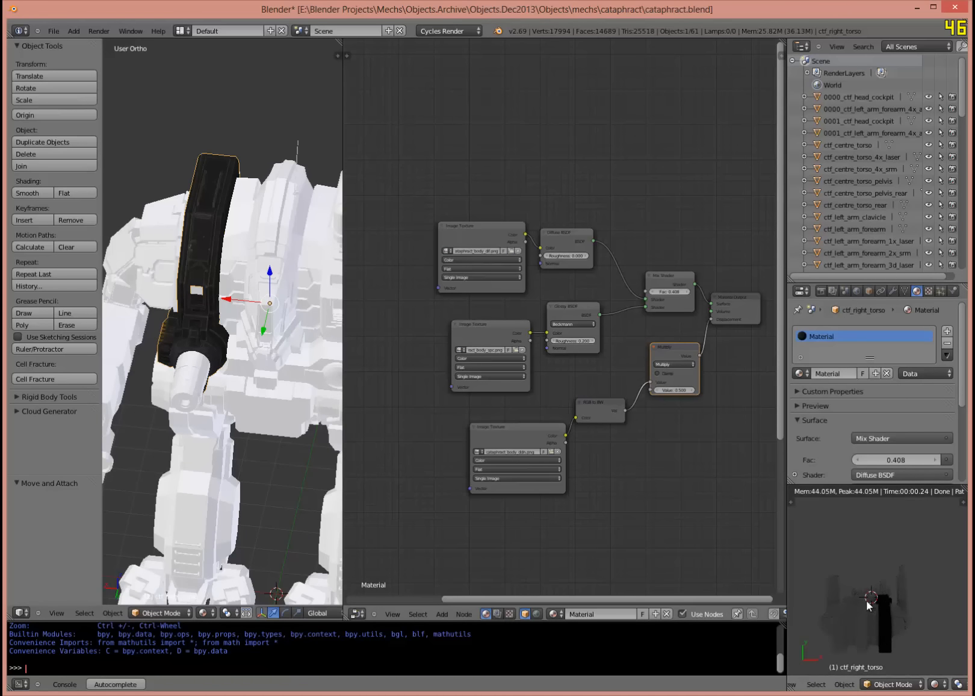
{"action": "middle_click_drag", "start_coordinate": [866, 602], "coordinate": [873, 514]}
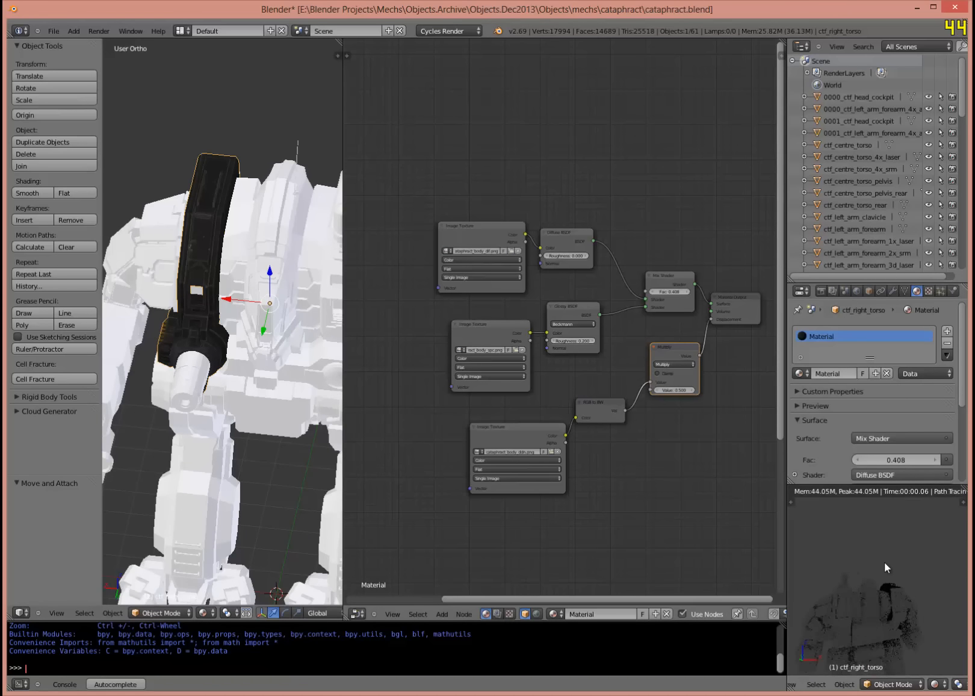
{"action": "mouse_move", "coordinate": [847, 601]}
{"action": "middle_mouse_down"}
{"action": "mouse_move", "coordinate": [913, 603]}
{"action": "mouse_move", "coordinate": [863, 621]}
{"action": "mouse_move", "coordinate": [913, 623]}
{"action": "mouse_move", "coordinate": [876, 590]}
{"action": "mouse_move", "coordinate": [867, 602]}
{"action": "mouse_move", "coordinate": [864, 578]}
{"action": "middle_mouse_up"}
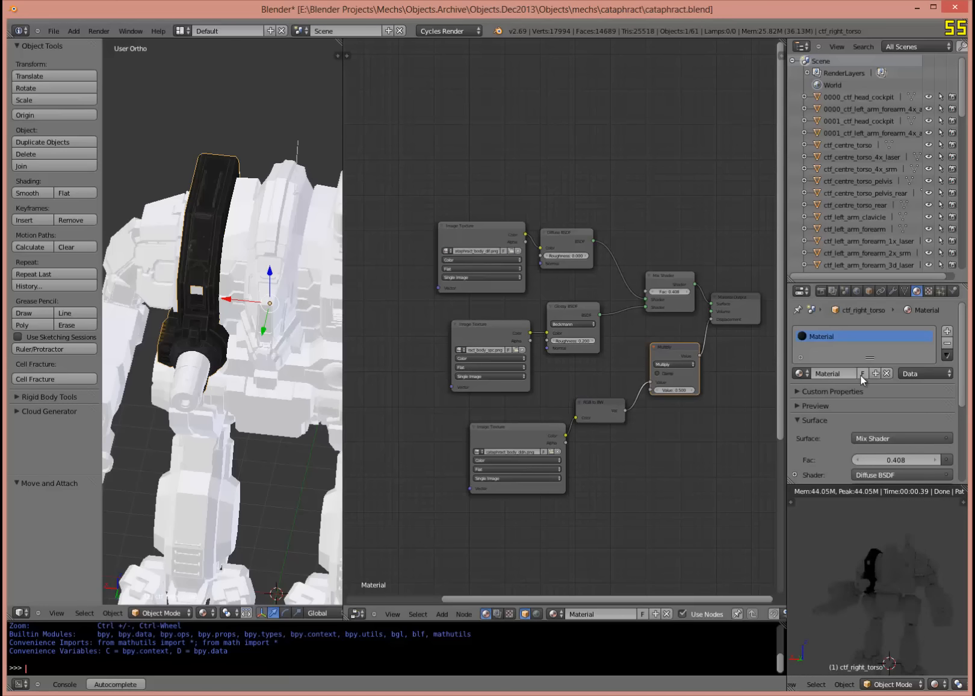
Enable nodes and Ambient Occlusion for the World, and lighten its background color to a light grey.
{"action": "left_click", "coordinate": [857, 292]}
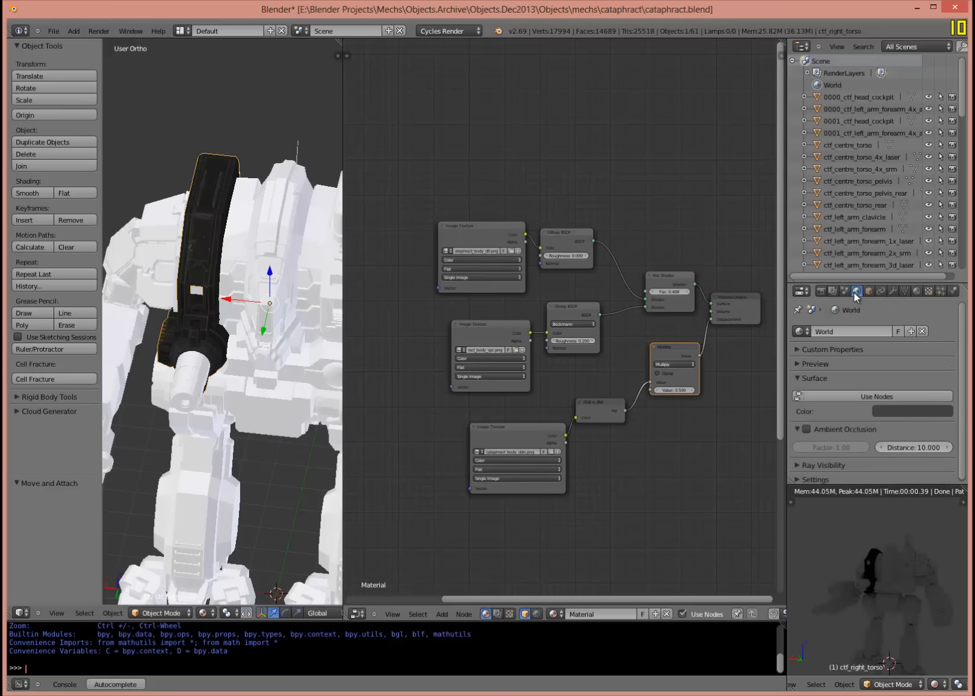
{"action": "left_click", "coordinate": [831, 397]}
{"action": "left_click", "coordinate": [808, 449]}
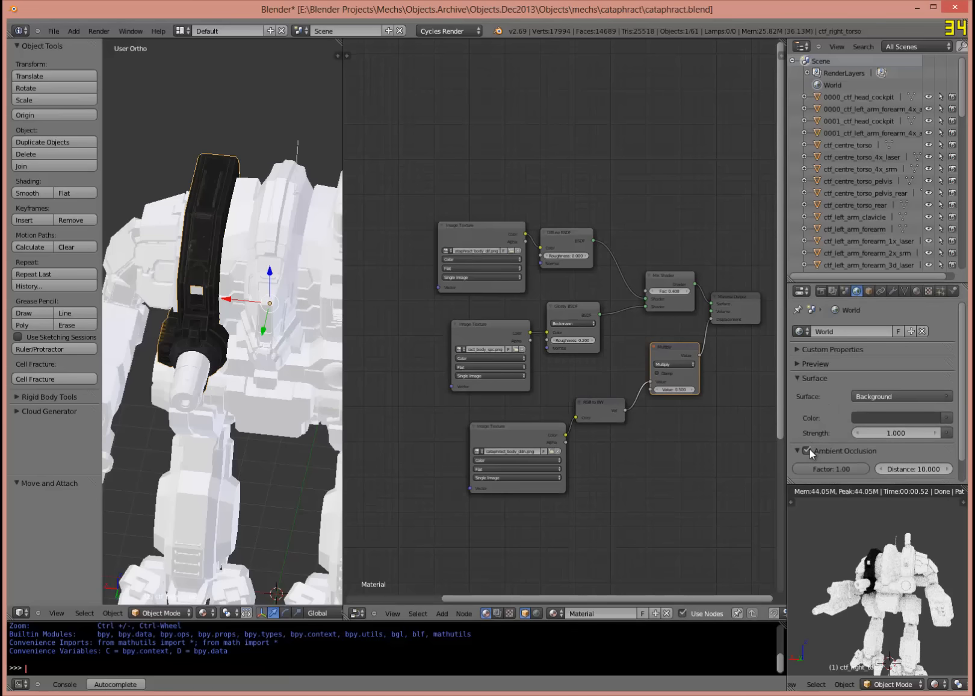
{"action": "left_click", "coordinate": [942, 418]}
{"action": "left_click_drag", "start_coordinate": [932, 312], "coordinate": [932, 278]}
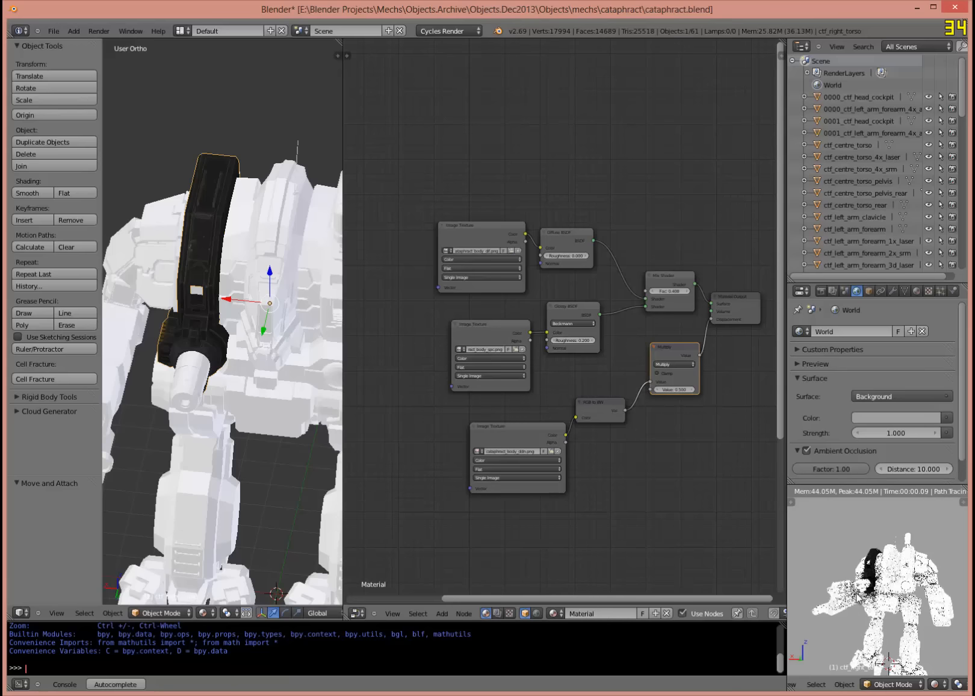
{"action": "scroll", "coordinate": [883, 571], "scroll_direction": "up", "scroll_amount": 10}
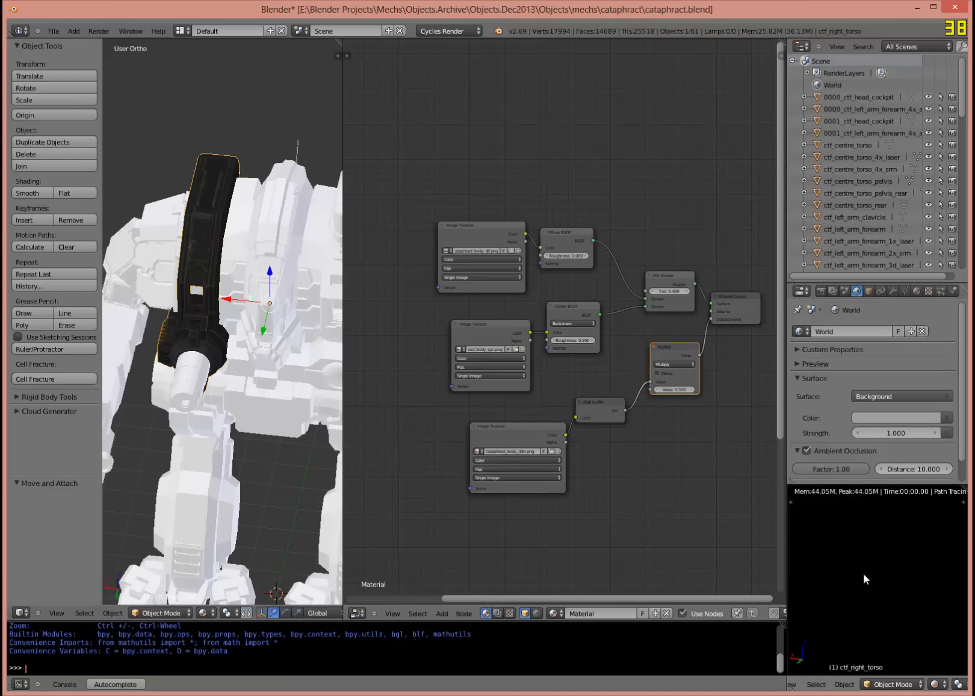
{"action": "middle_click_drag", "start_coordinate": [852, 575], "coordinate": [879, 566]}
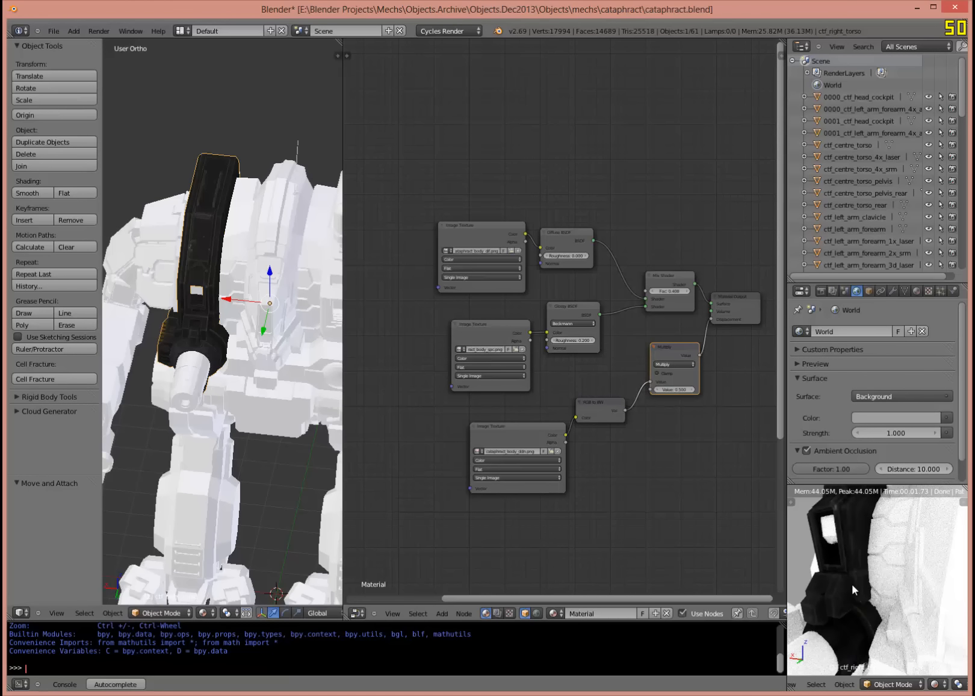
{"action": "scroll", "coordinate": [860, 565], "scroll_direction": "down", "scroll_amount": 8}
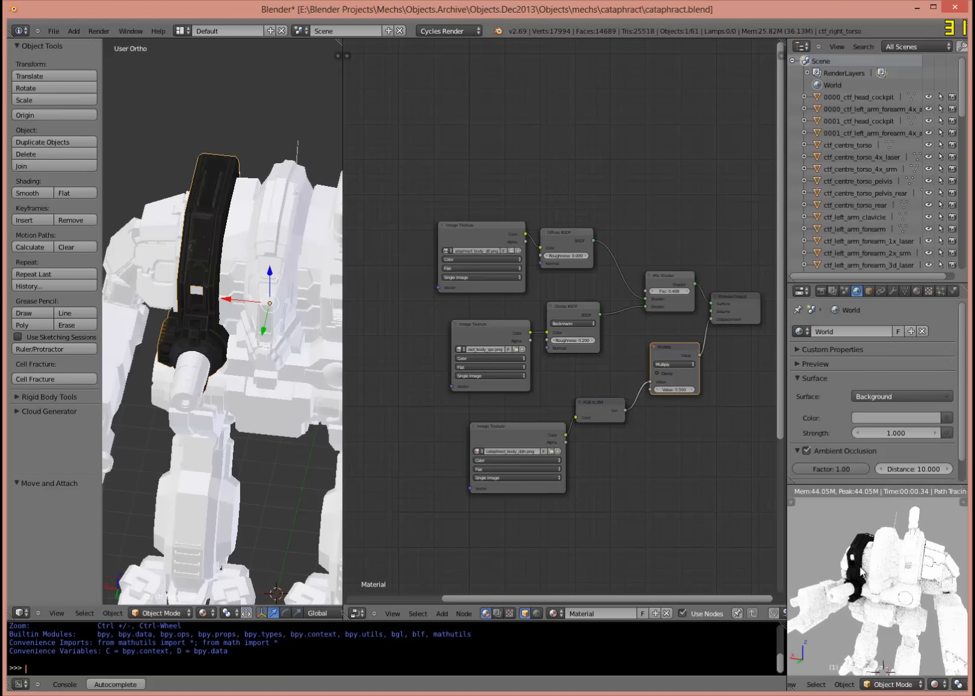
{"action": "middle_click_drag", "start_coordinate": [875, 608], "coordinate": [861, 600]}
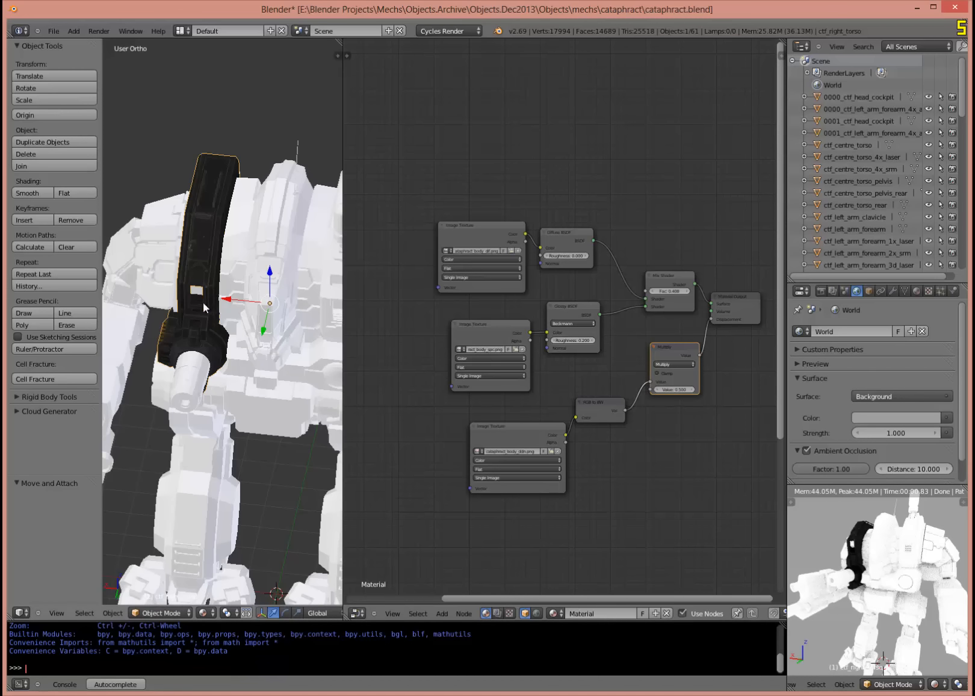
Select all nodes of the right torso's material and copy them to the clipboard.
{"action": "key", "text": "g"}
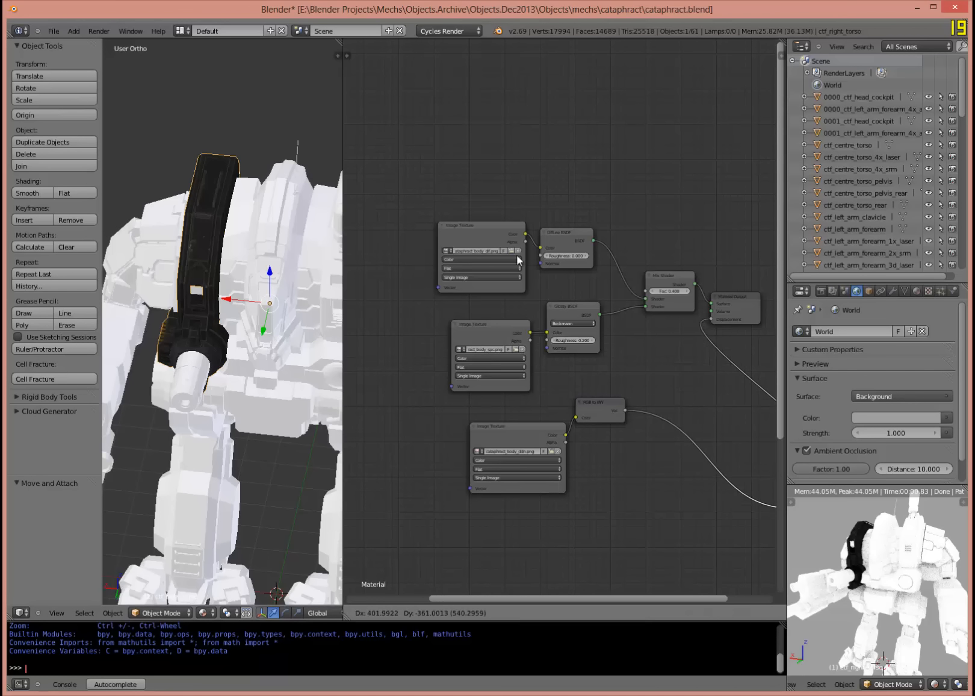
{"action": "left_click", "coordinate": [398, 158]}
{"action": "key", "text": "b"}
{"action": "left_click_drag", "start_coordinate": [396, 144], "coordinate": [754, 520]}
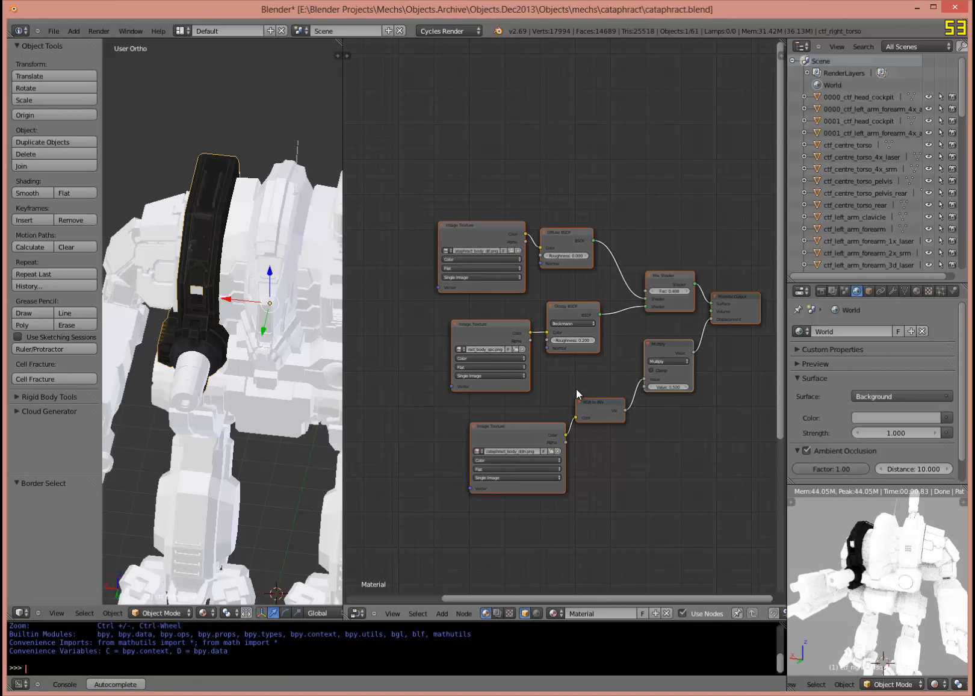
{"action": "key", "text": "ctrl+c"}
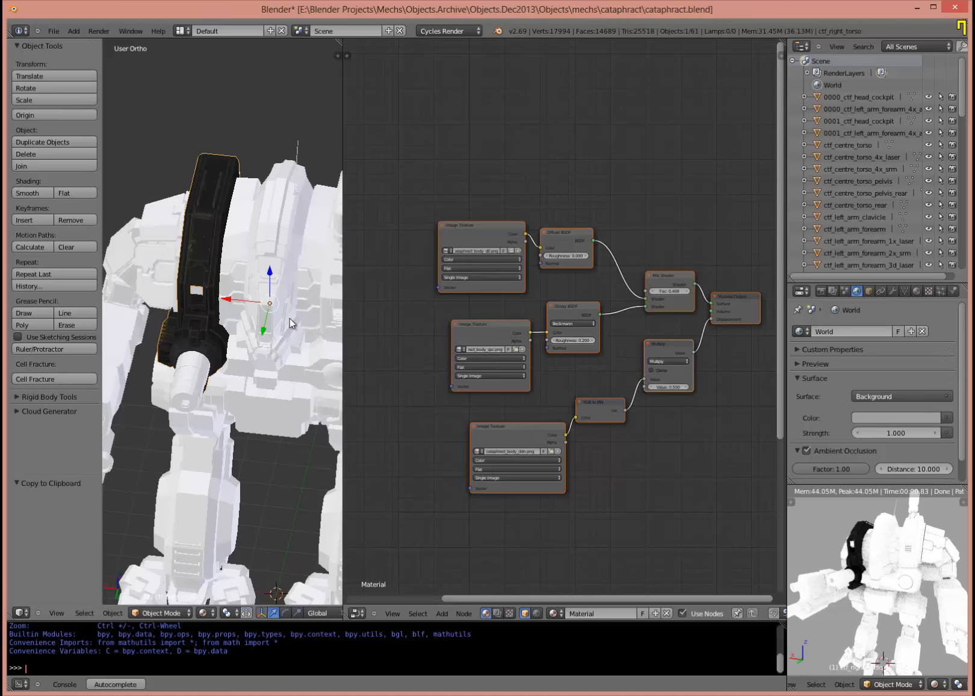
{"action": "middle_click_drag", "start_coordinate": [290, 321], "coordinate": [264, 335]}
{"action": "right_click", "coordinate": [181, 358]}
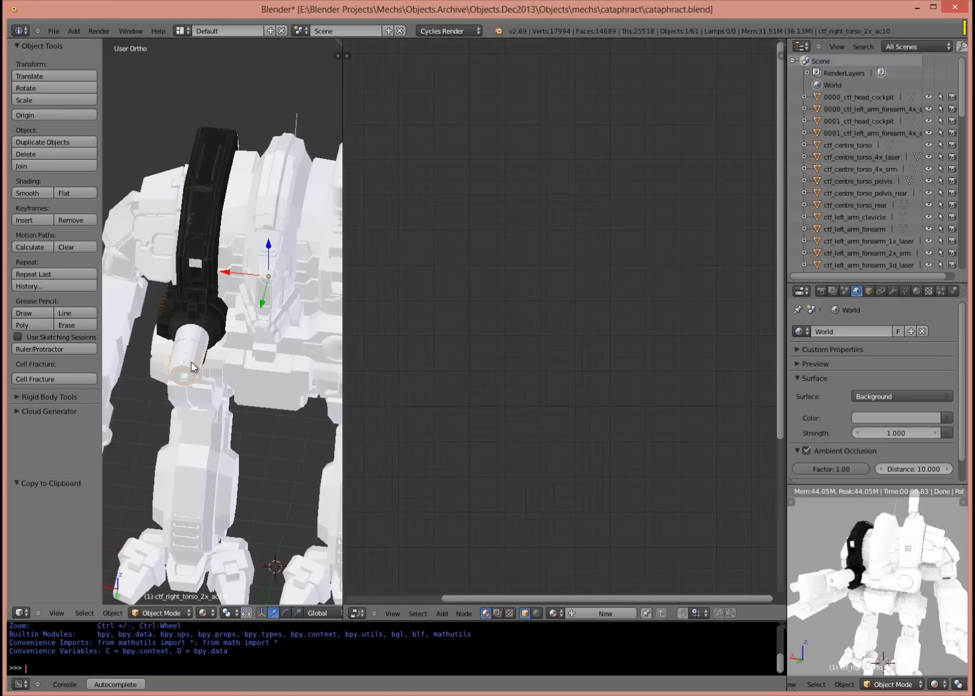
{"action": "middle_click_drag", "start_coordinate": [235, 409], "coordinate": [241, 370]}
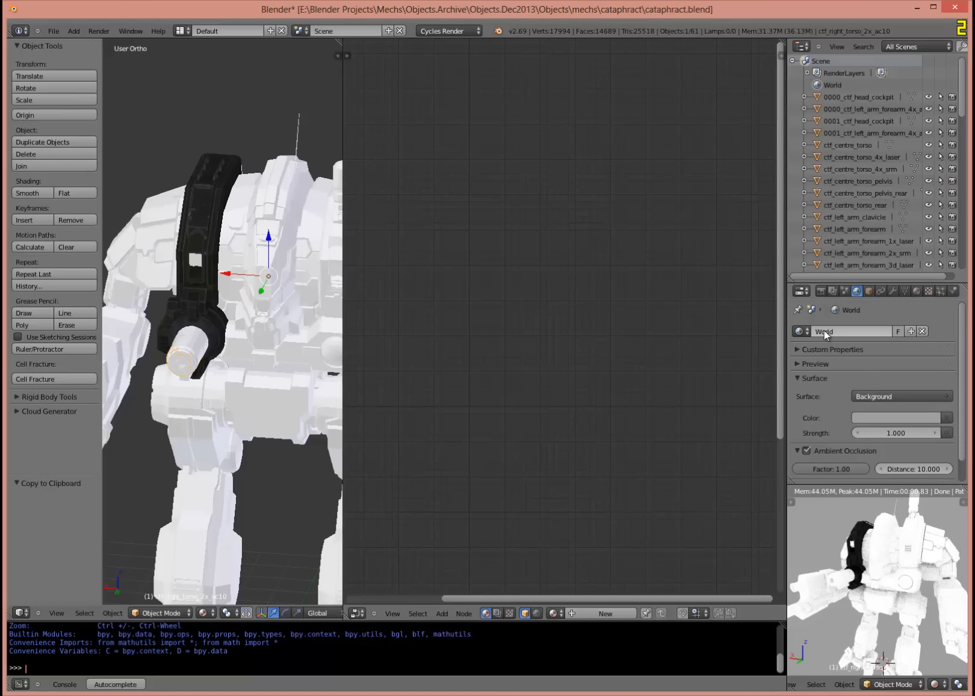
Select the black right torso part and rename its material to cataphract_body.
{"action": "right_click", "coordinate": [205, 268]}
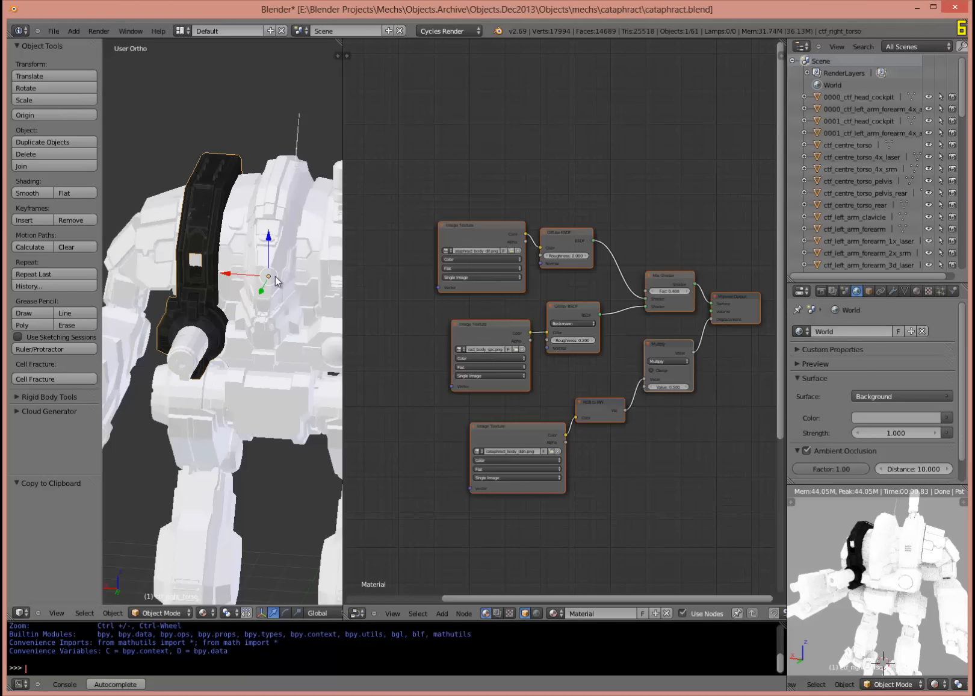
{"action": "left_click", "coordinate": [918, 291]}
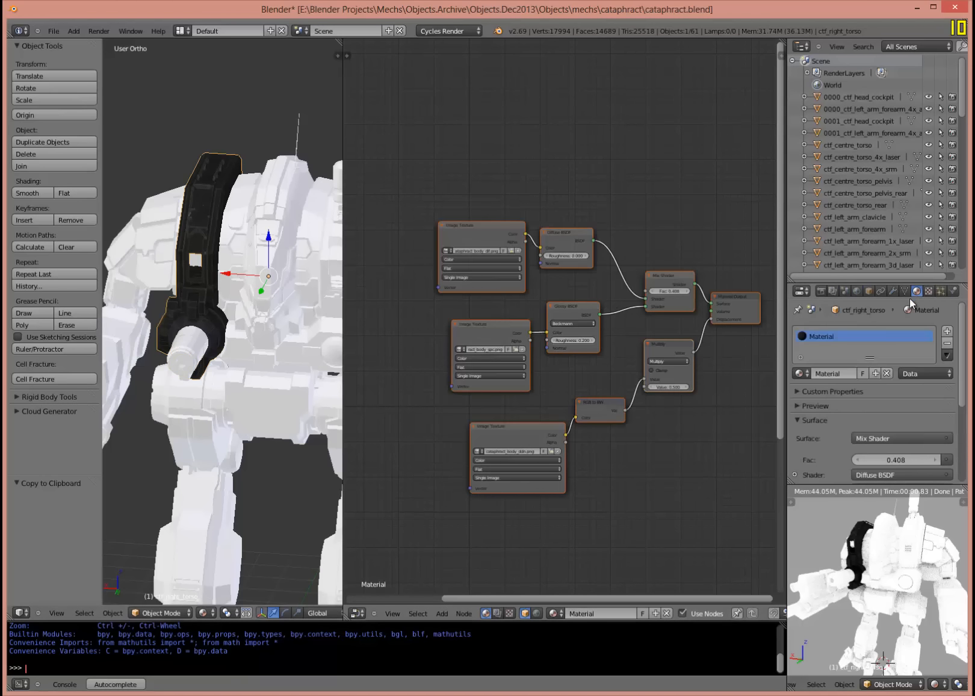
{"action": "left_click", "coordinate": [828, 373]}
{"action": "type", "text": "cata"}
{"action": "type", "text": "phract_body"}
{"action": "key", "text": "Return"}
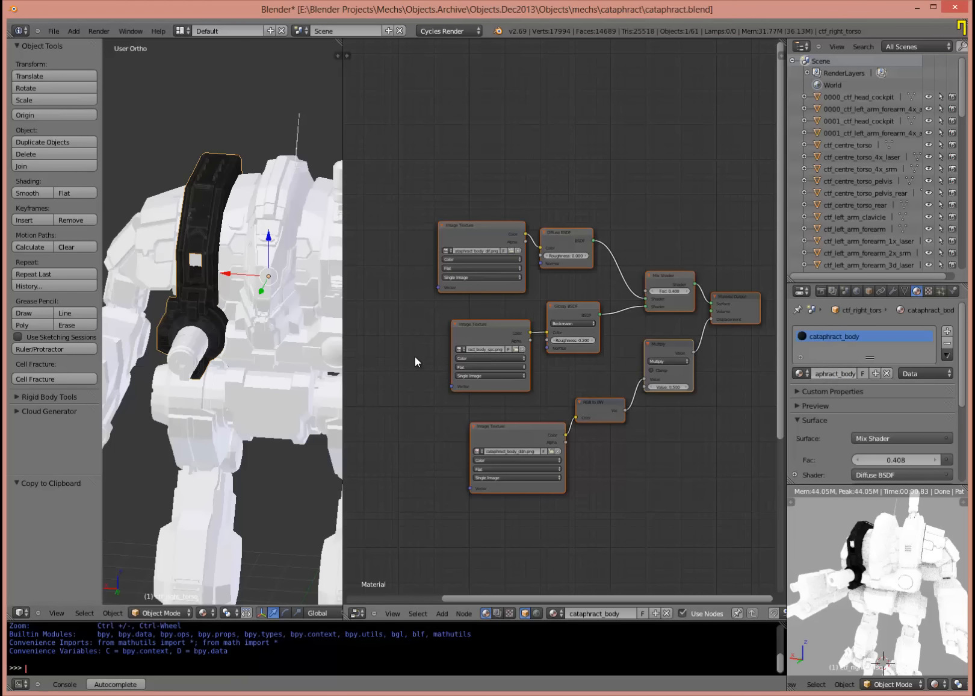
Give ctf_right_torso_2x_ac10 a new material and replace its default nodes with the copied body nodes.
{"action": "right_click", "coordinate": [194, 359]}
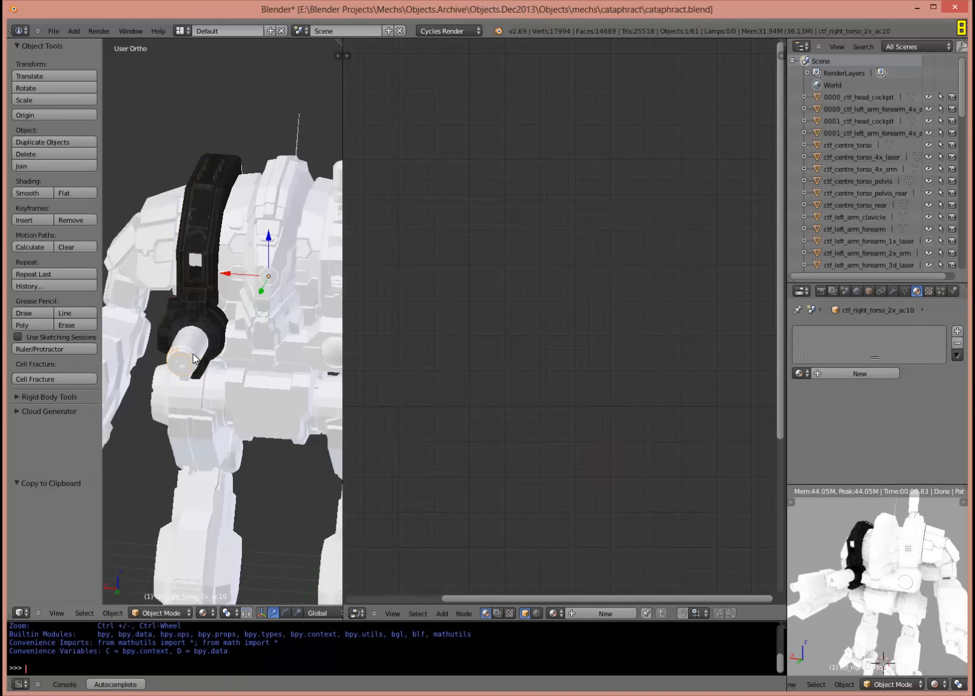
{"action": "right_click", "coordinate": [197, 354]}
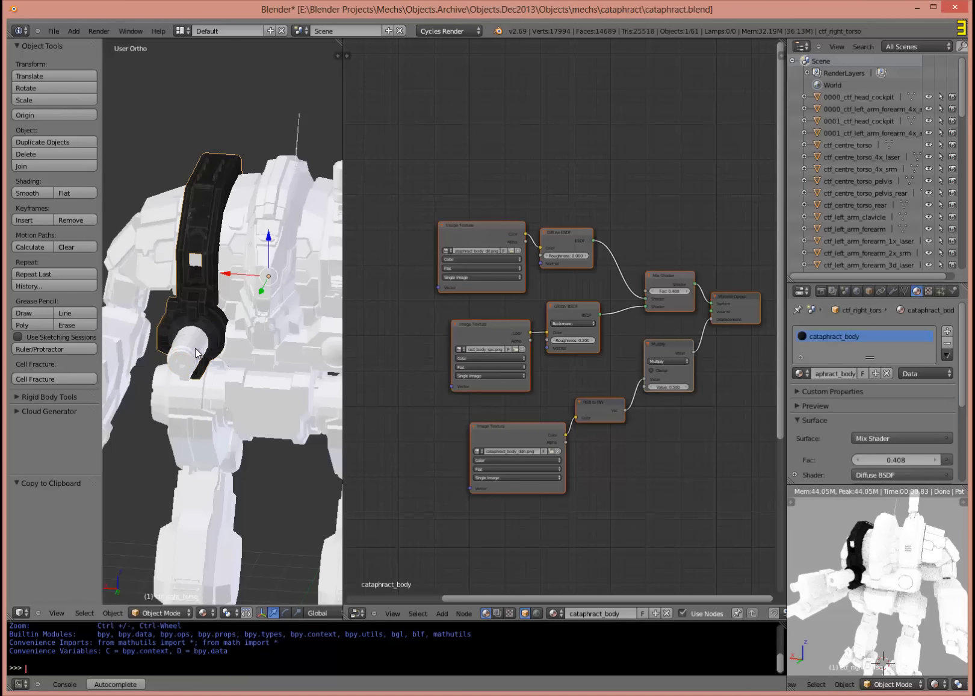
{"action": "right_click", "coordinate": [195, 355]}
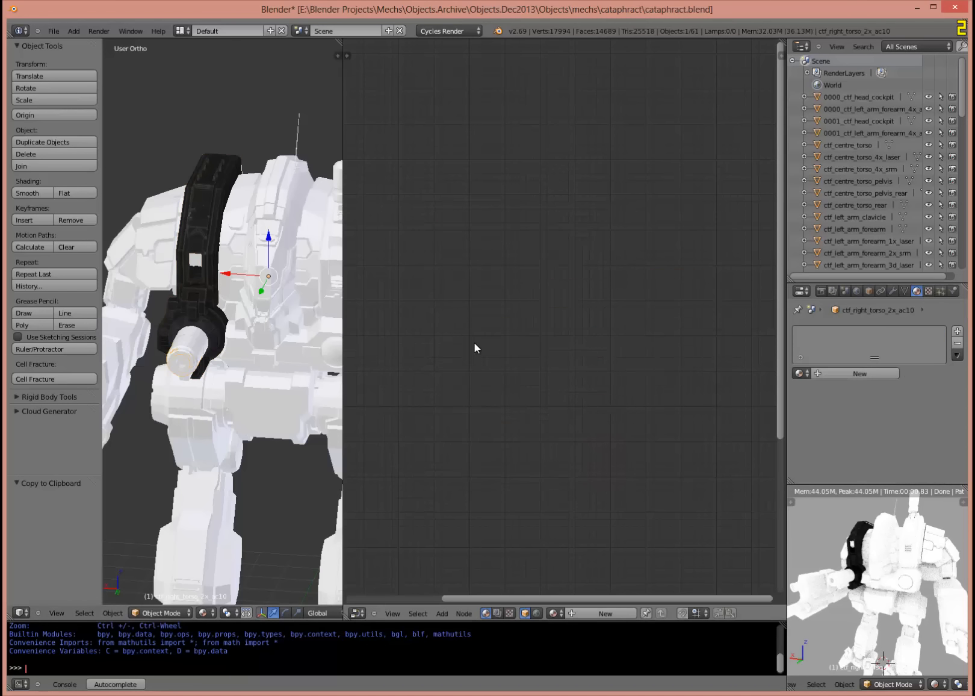
{"action": "left_click", "coordinate": [852, 373]}
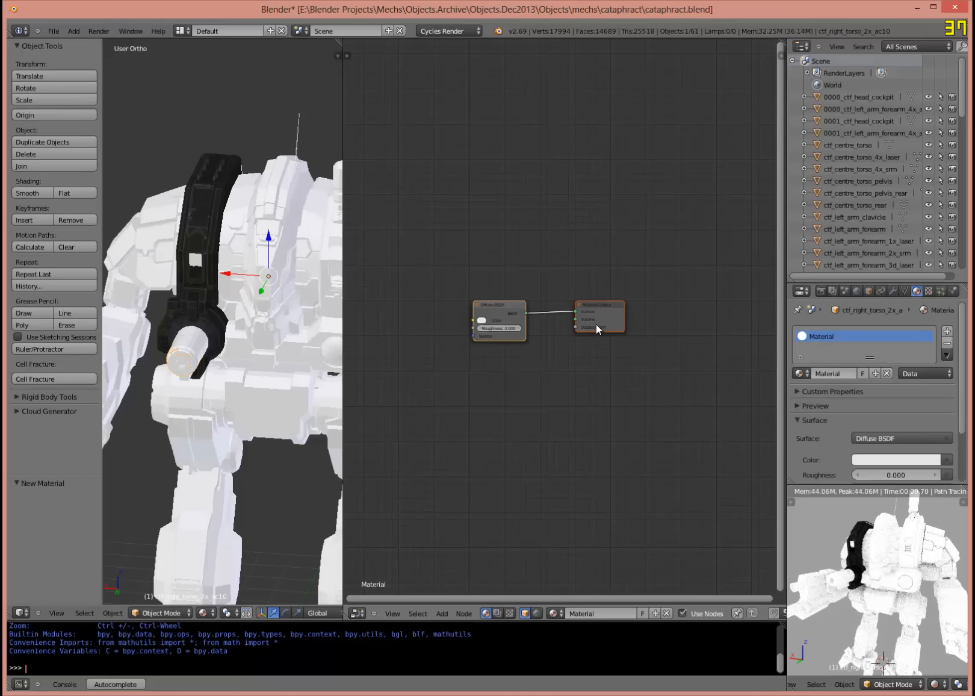
{"action": "key", "text": "x"}
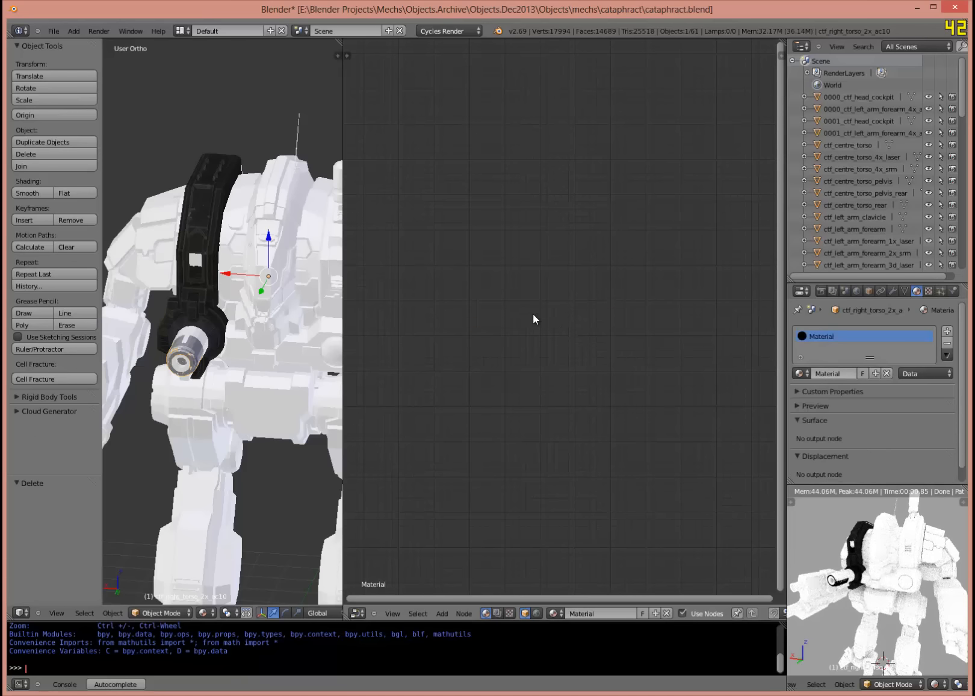
{"action": "key", "text": "ctrl+v"}
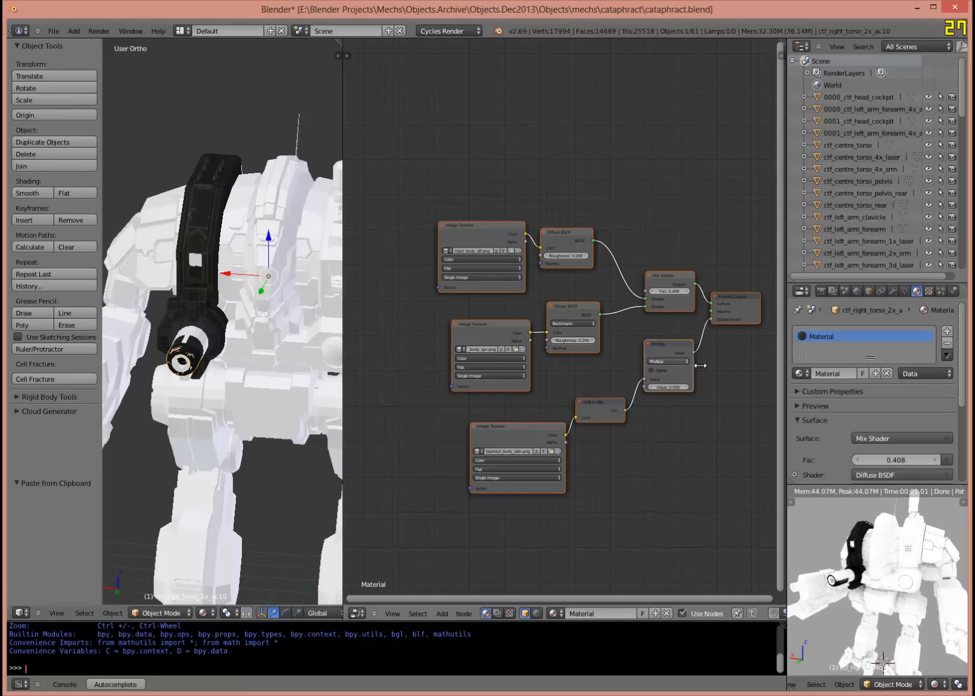
Rename the gun barrel's new material to cataphract_variant.
{"action": "left_click", "coordinate": [818, 373]}
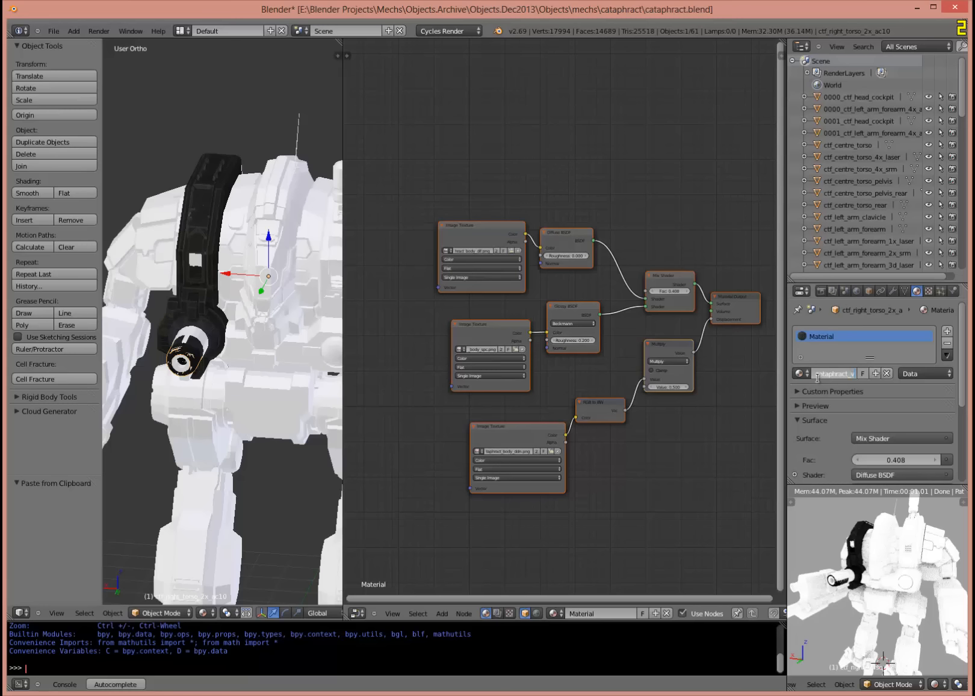
{"action": "type", "text": "cataphract_variant"}
{"action": "key", "text": "Return"}
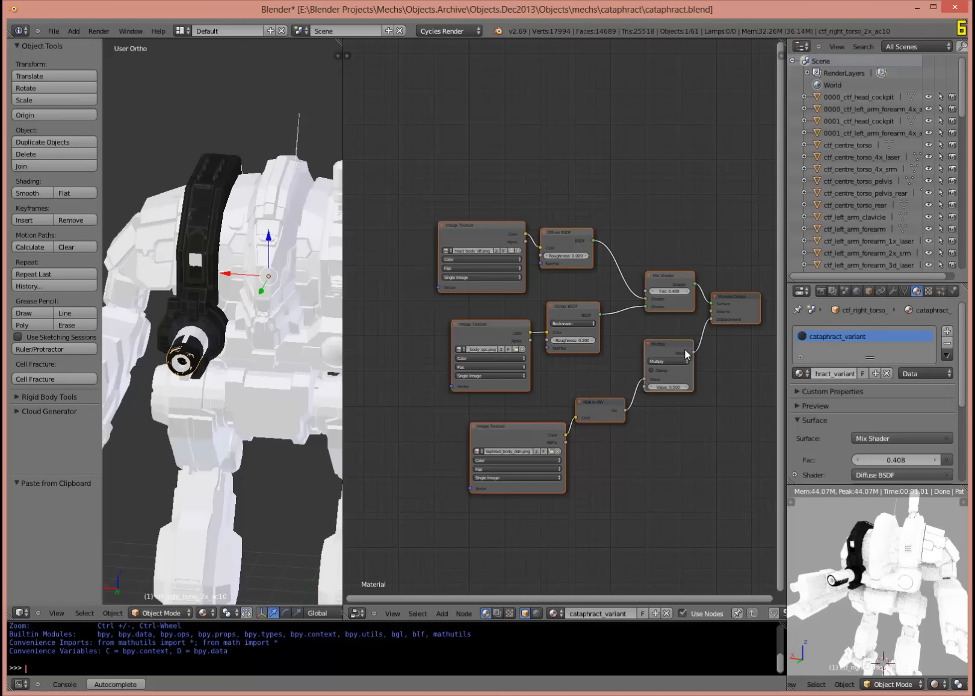
Replace the image feeding the Diffuse BSDF in the cataphract_variant material with cataphract_variant_dif.png from the body folder.
{"action": "left_click", "coordinate": [516, 250]}
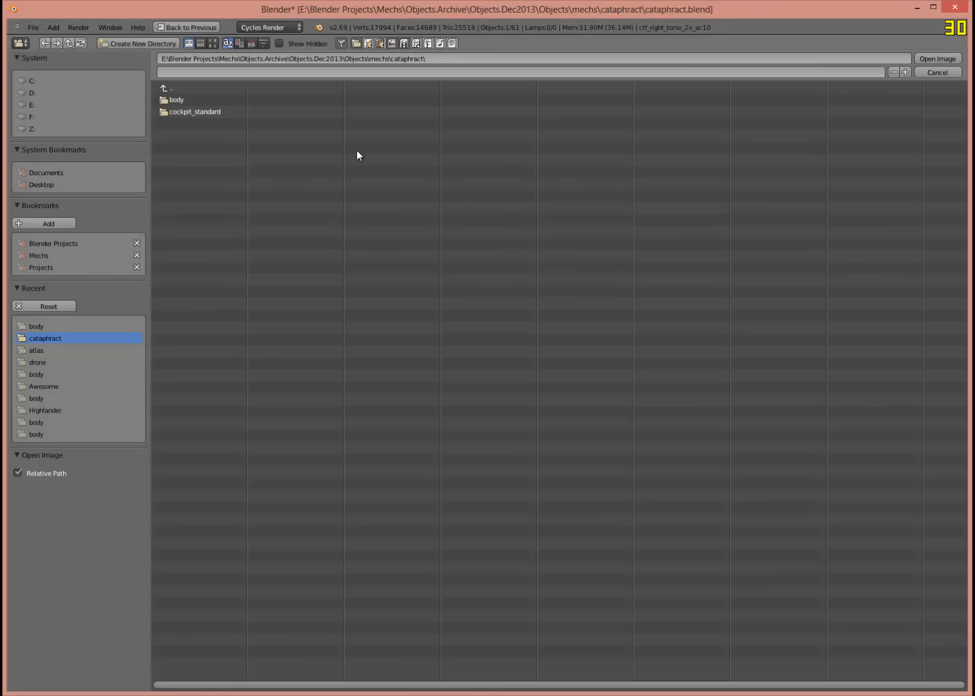
{"action": "left_click", "coordinate": [201, 99]}
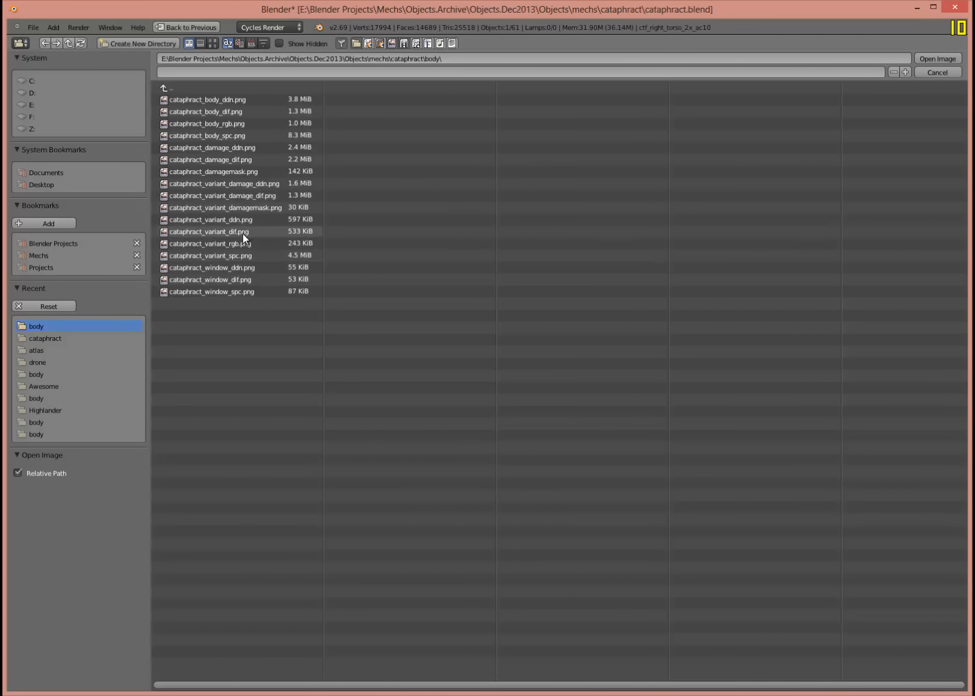
{"action": "double_click", "coordinate": [242, 232]}
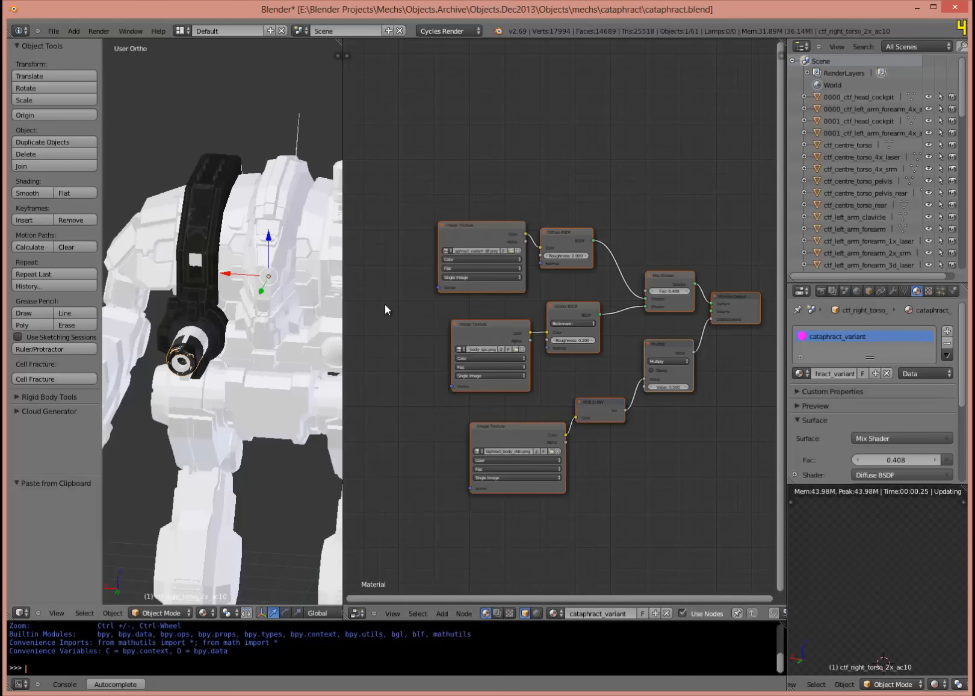
Replace the image feeding the Glossy BSDF in the cataphract_variant material with cataphract_variant_spc.png from the body folder.
{"action": "left_click", "coordinate": [514, 349]}
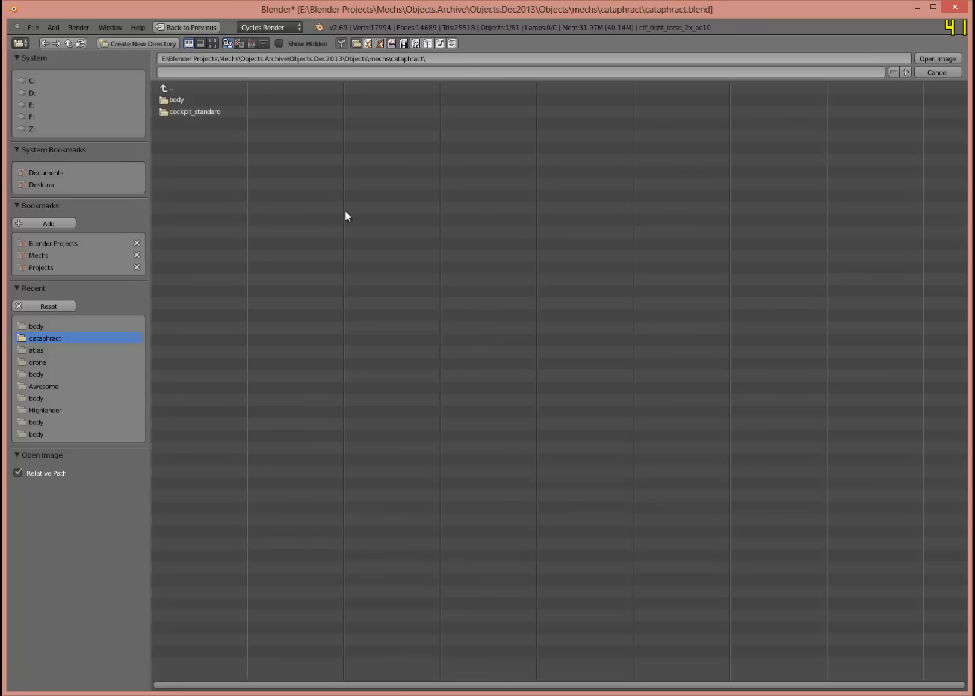
{"action": "left_click", "coordinate": [202, 112]}
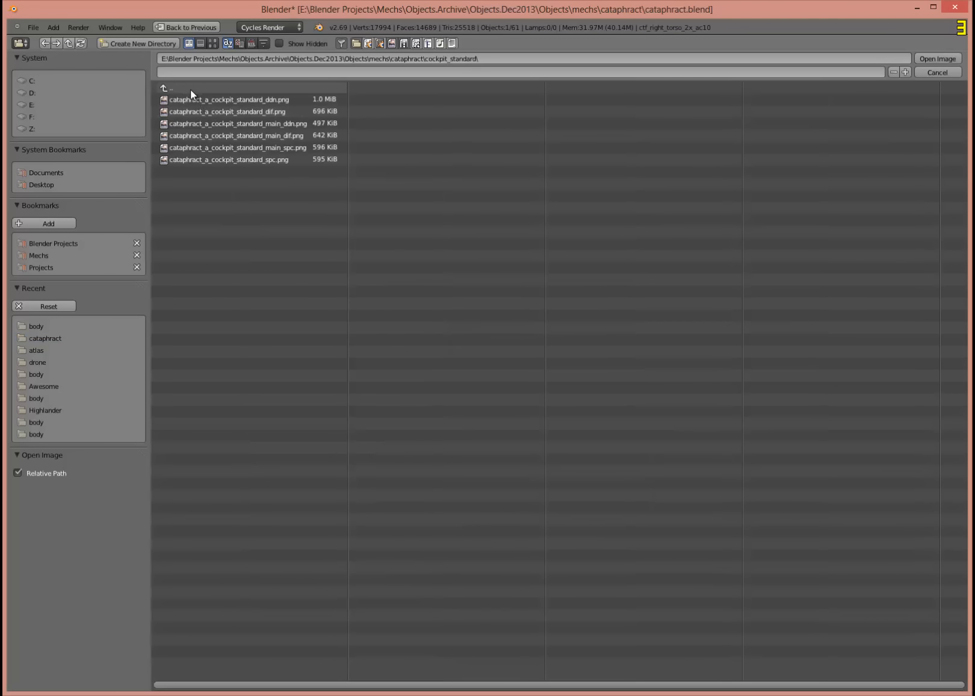
{"action": "left_click", "coordinate": [187, 88]}
{"action": "left_click", "coordinate": [202, 101]}
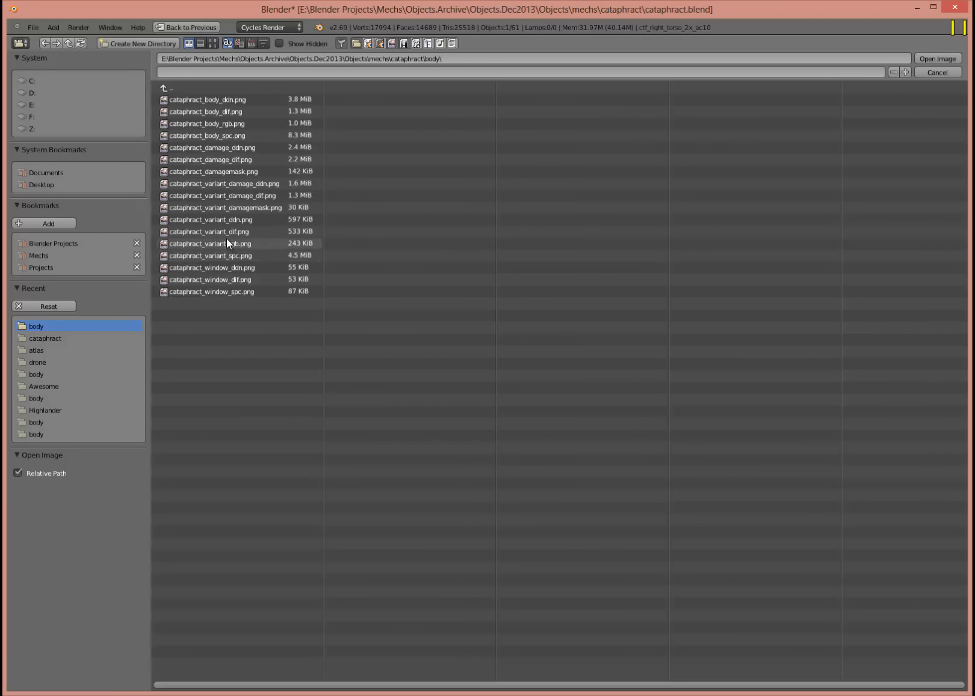
{"action": "double_click", "coordinate": [231, 257]}
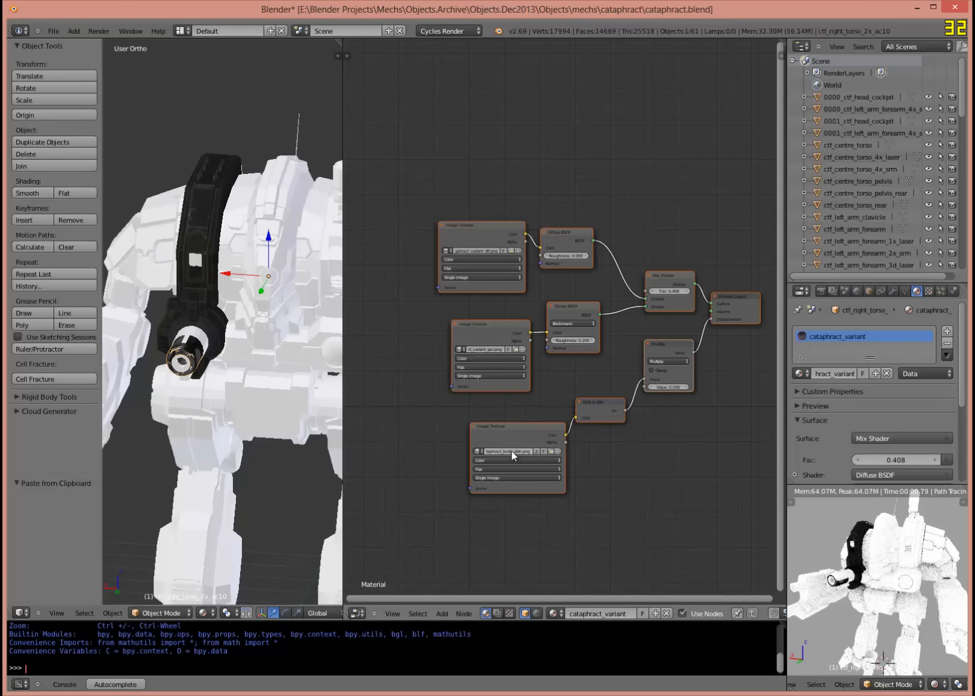
Replace the displacement image in the cataphract_variant material with cataphract_variant_ddn.png from the body folder.
{"action": "left_click", "coordinate": [558, 453]}
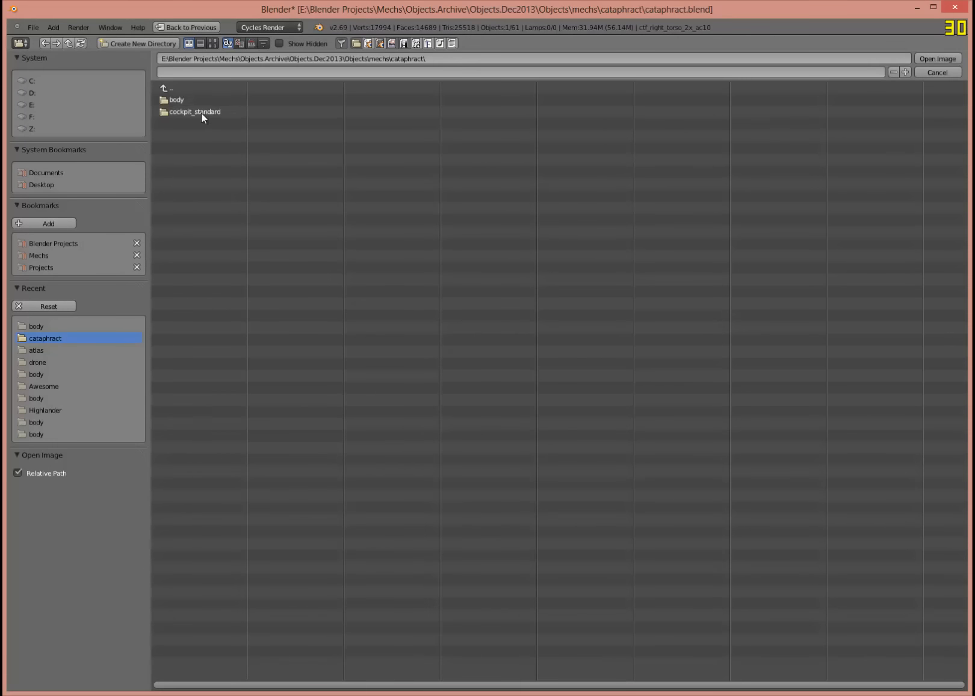
{"action": "left_click", "coordinate": [193, 100]}
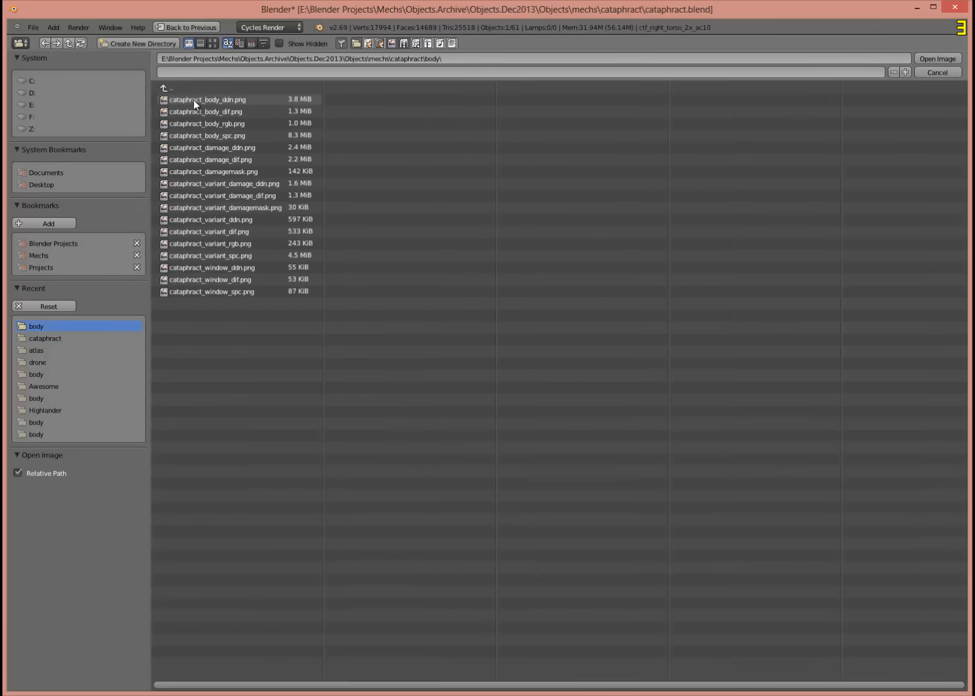
{"action": "double_click", "coordinate": [226, 219]}
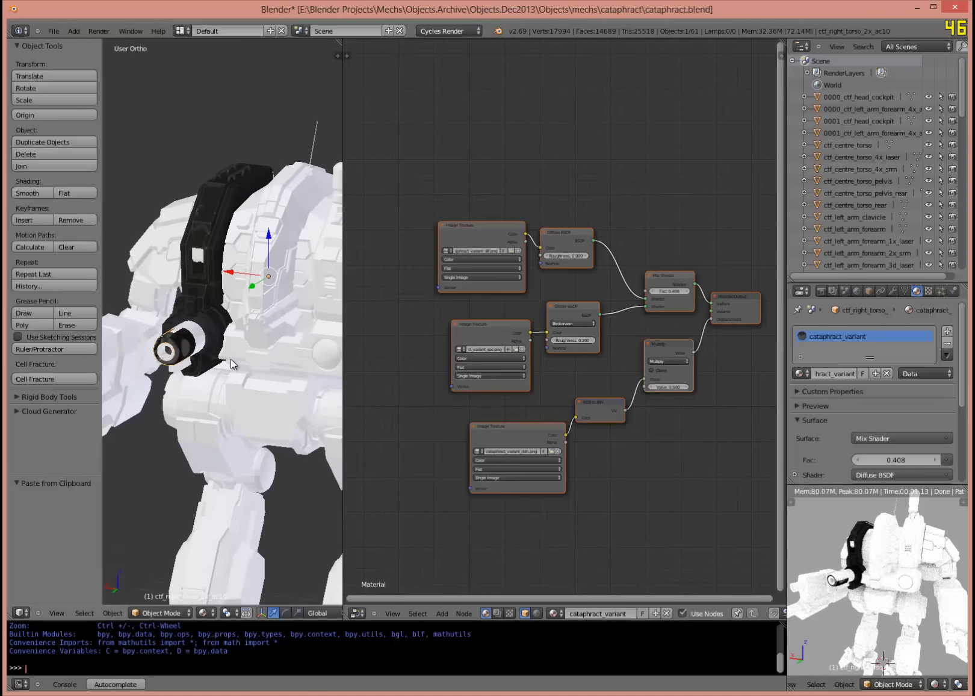
Inspect the textured right torso gun barrel and widen the 3D viewport beside the node editor.
{"action": "scroll", "coordinate": [201, 353], "scroll_direction": "up", "scroll_amount": 8}
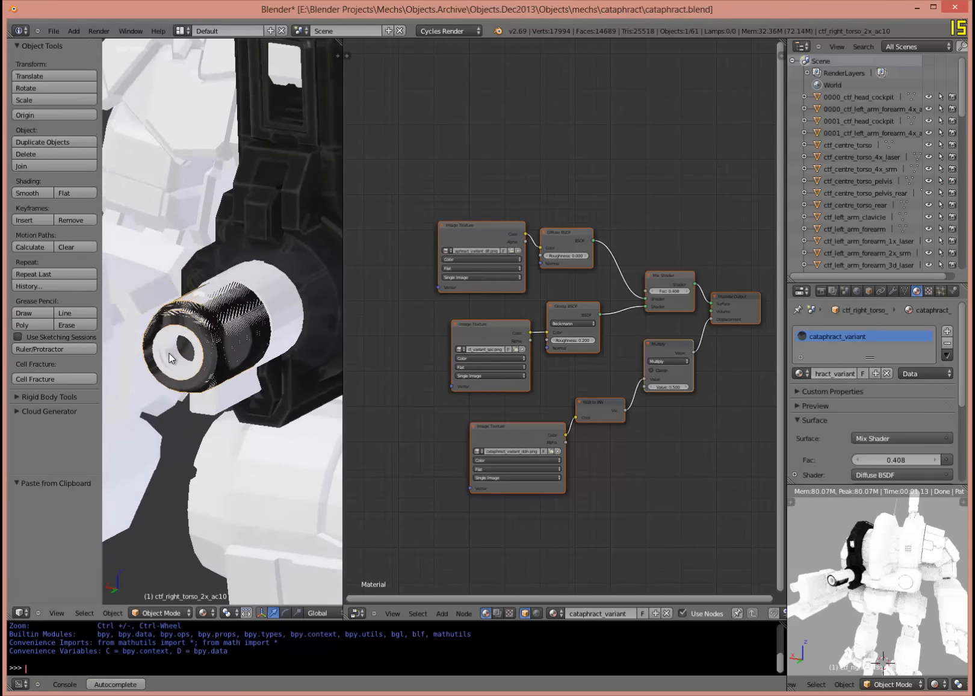
{"action": "middle_click_drag", "start_coordinate": [168, 359], "coordinate": [339, 344]}
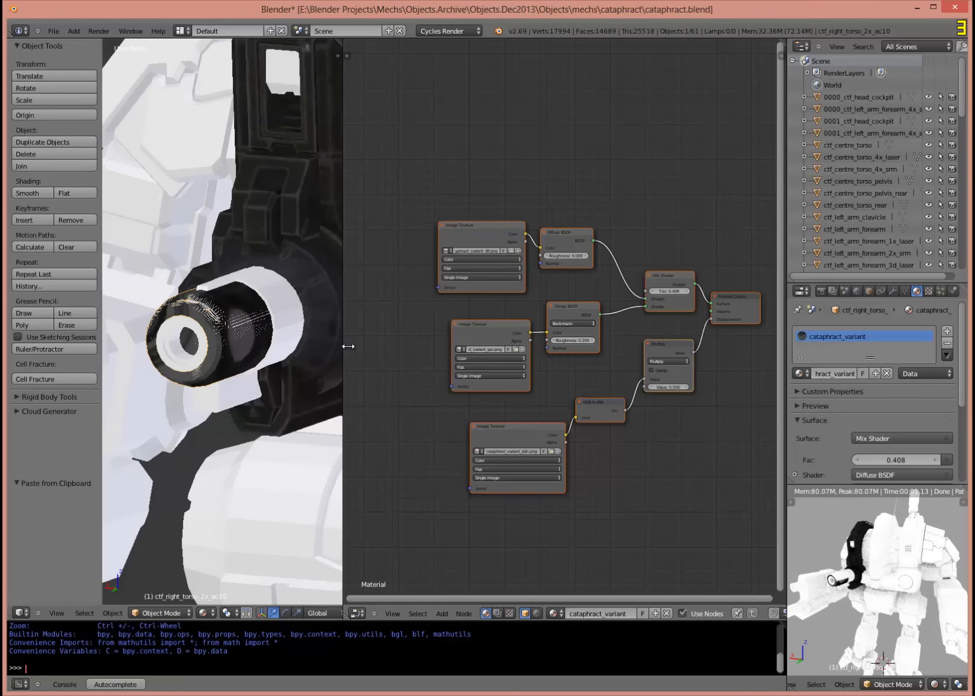
{"action": "left_click_drag", "start_coordinate": [348, 346], "coordinate": [510, 347]}
{"action": "middle_click_drag", "start_coordinate": [441, 339], "coordinate": [326, 374]}
{"action": "scroll", "coordinate": [340, 372], "scroll_direction": "down", "scroll_amount": 5}
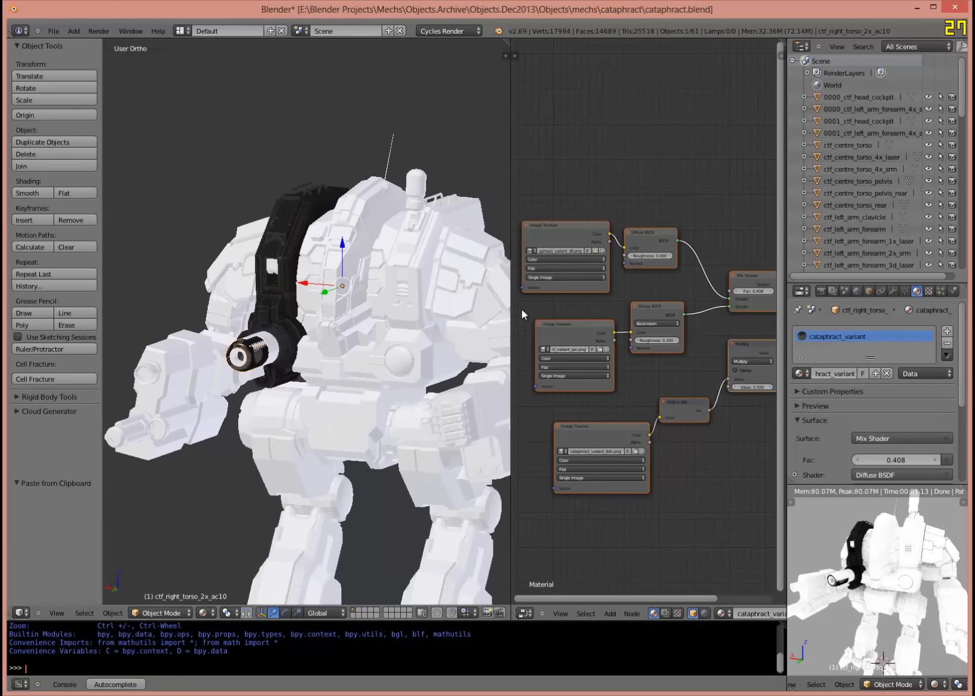
{"action": "left_click_drag", "start_coordinate": [511, 340], "coordinate": [406, 342]}
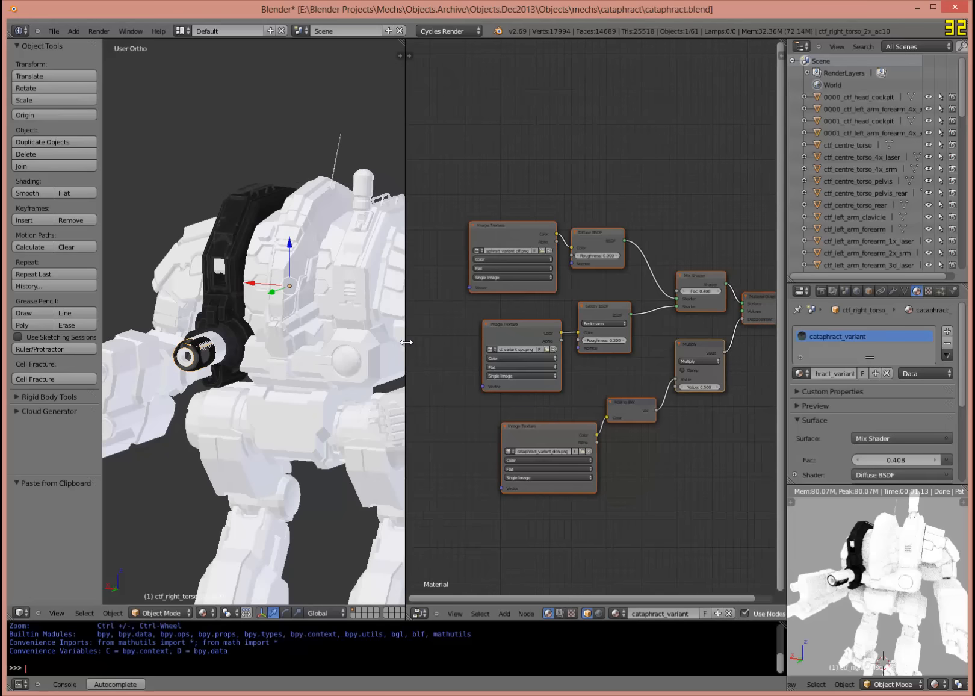
Create a new material for the 0000_ctf_head_cockpit object and name it cataphract_cockpit.
{"action": "right_click", "coordinate": [293, 272]}
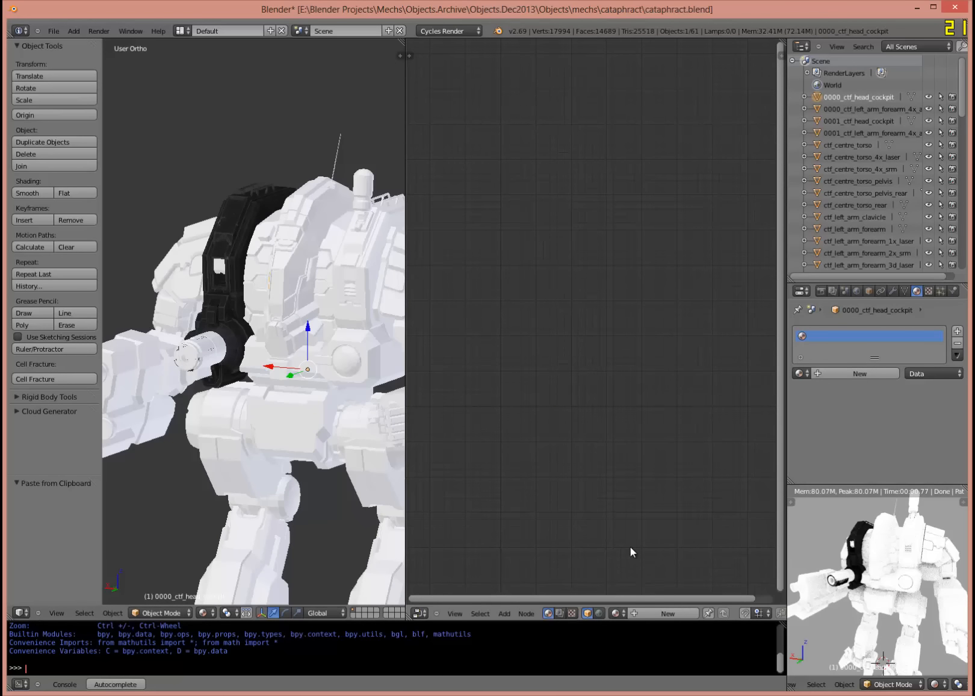
{"action": "left_click", "coordinate": [842, 373]}
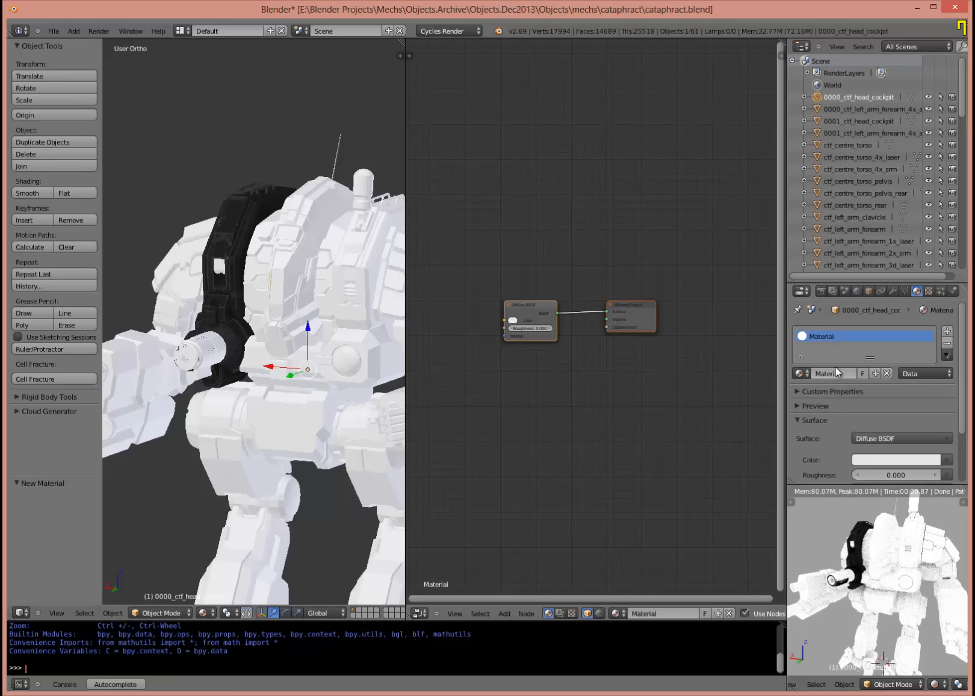
{"action": "left_click", "coordinate": [834, 373]}
{"action": "type", "text": "cat"}
{"action": "type", "text": "aphract_cockpit"}
{"action": "key", "text": "Return"}
Replace the default nodes of the cataphract_cockpit material with the copied body shader node setup.
{"action": "key", "text": "x"}
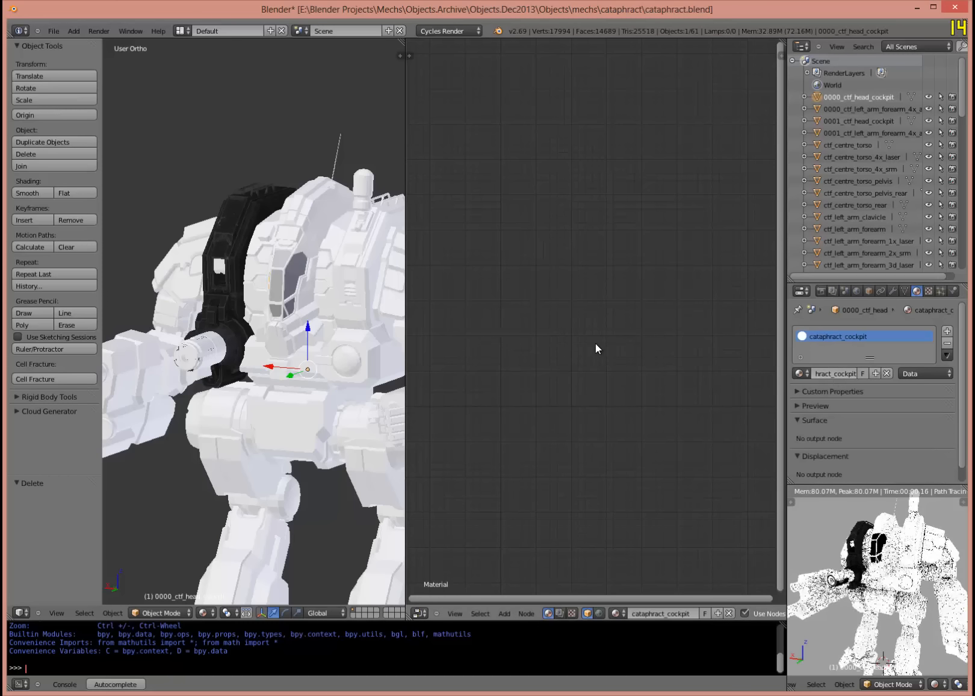
{"action": "key", "text": "ctrl+v"}
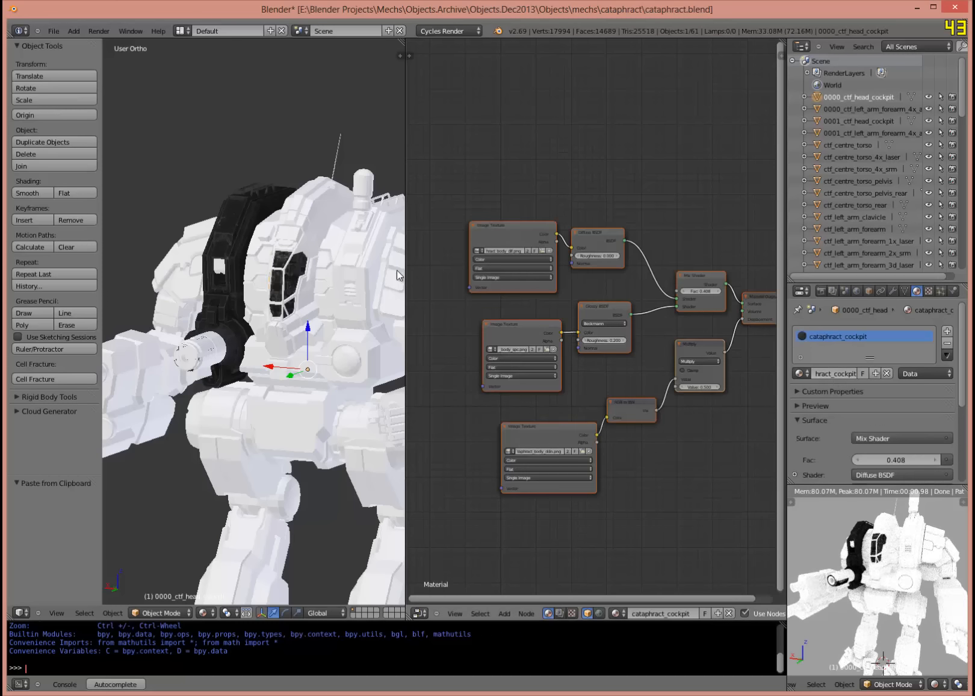
{"action": "scroll", "coordinate": [298, 289], "scroll_direction": "up", "scroll_amount": 8}
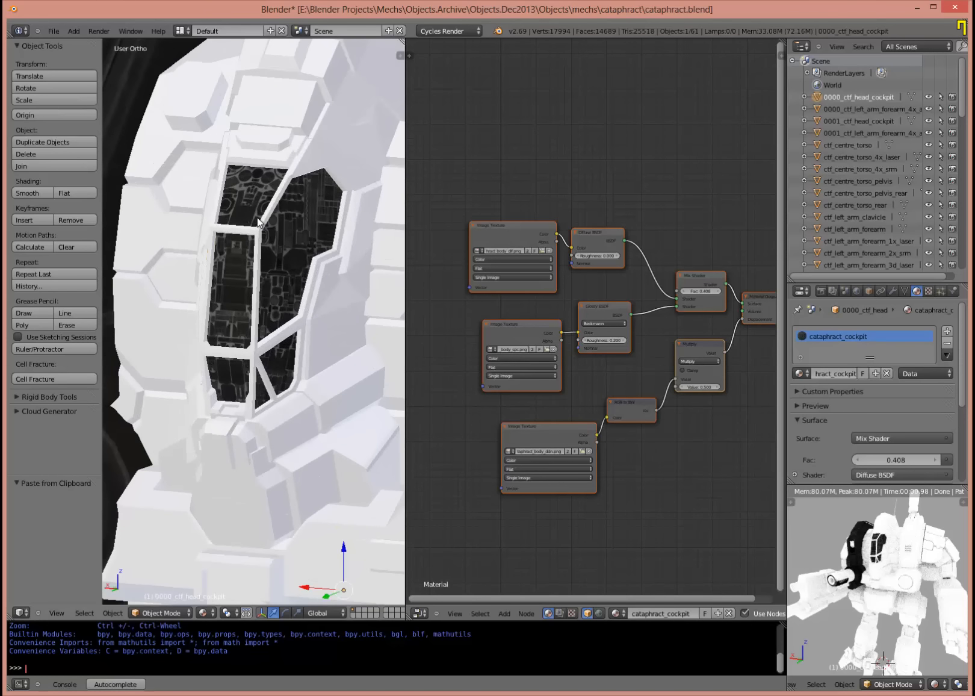
Replace the image feeding the Diffuse BSDF in the cataphract_cockpit material with cataphract_window_dif.png from the body folder.
{"action": "left_click", "coordinate": [550, 251]}
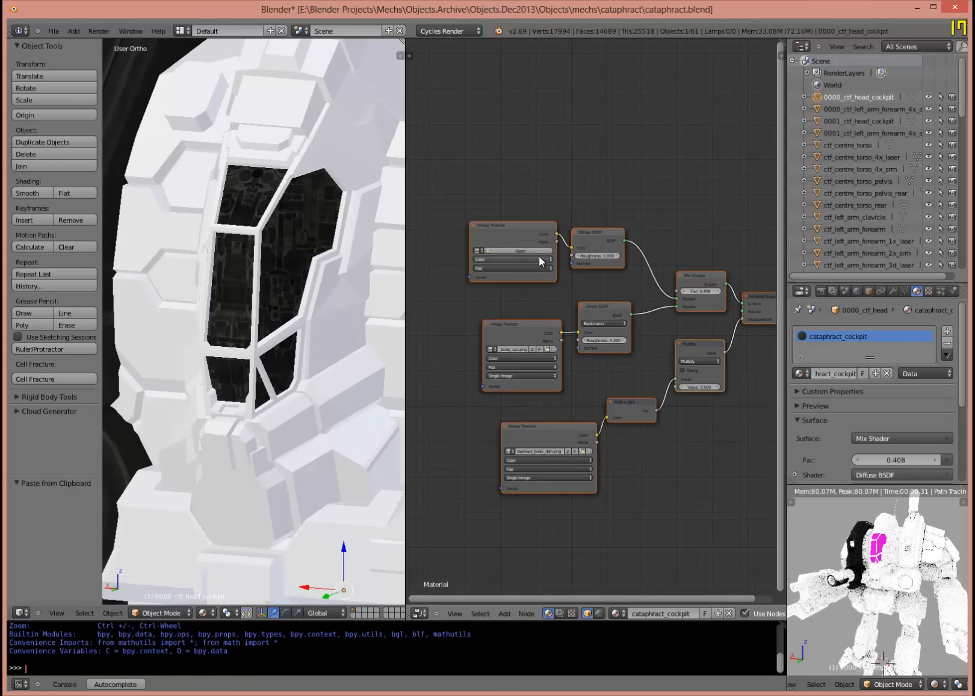
{"action": "left_click", "coordinate": [211, 102]}
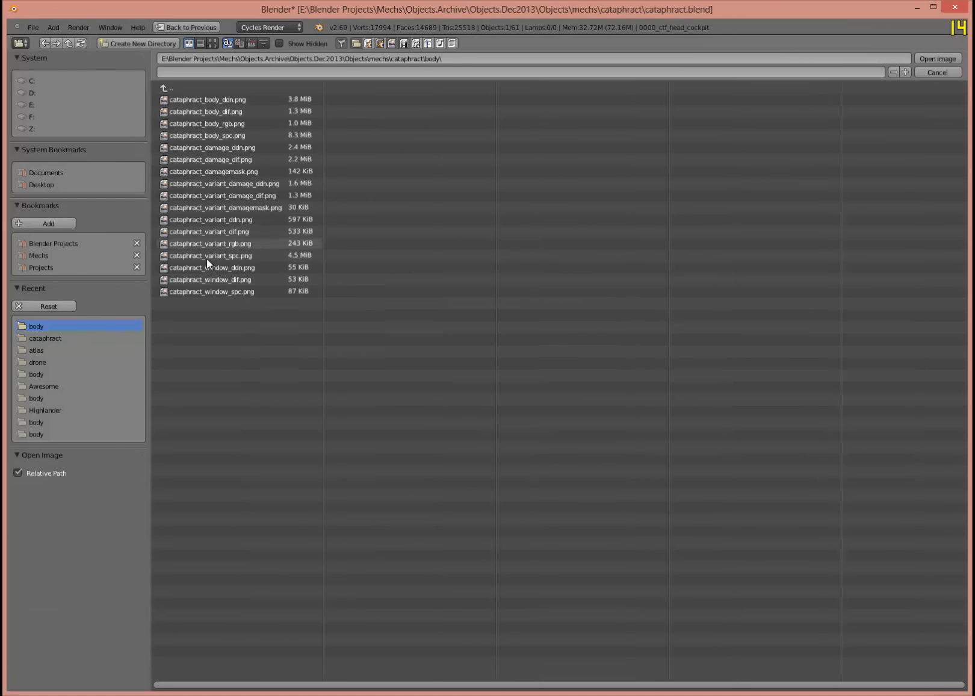
{"action": "left_click", "coordinate": [233, 279]}
{"action": "double_click", "coordinate": [232, 278]}
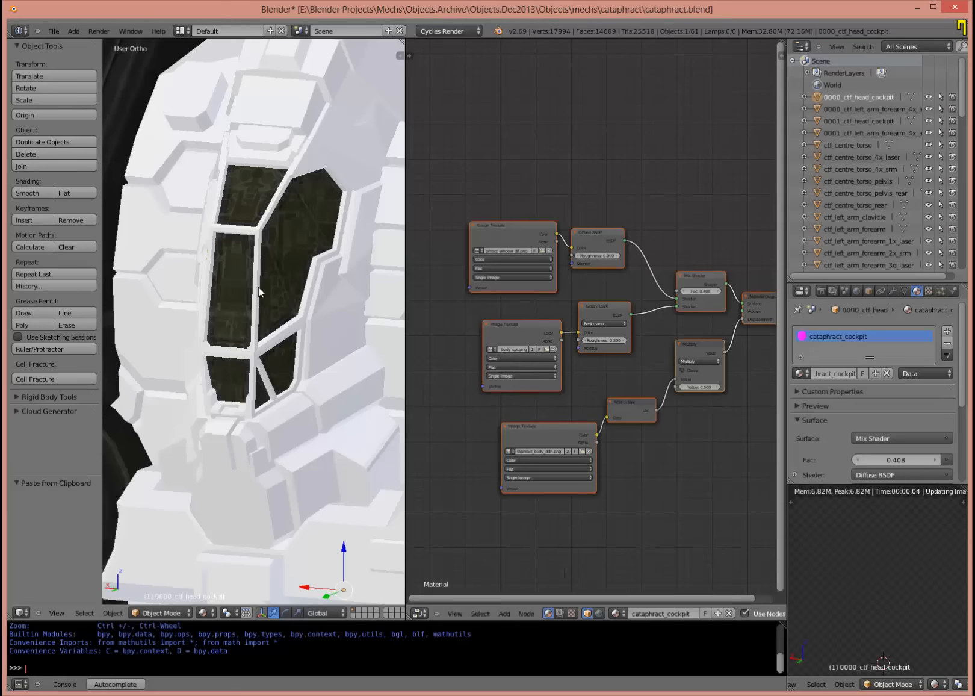
Replace the image feeding the Glossy BSDF in the cataphract_cockpit material with cataphract_window_spc.png from the body folder.
{"action": "left_click", "coordinate": [523, 350]}
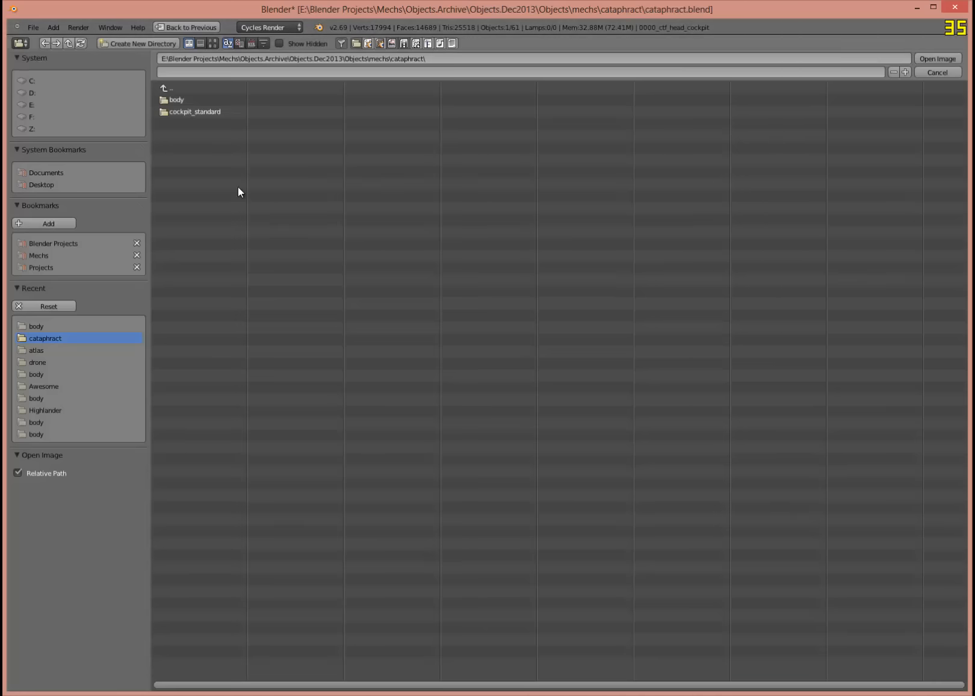
{"action": "left_click", "coordinate": [182, 100]}
{"action": "double_click", "coordinate": [228, 292]}
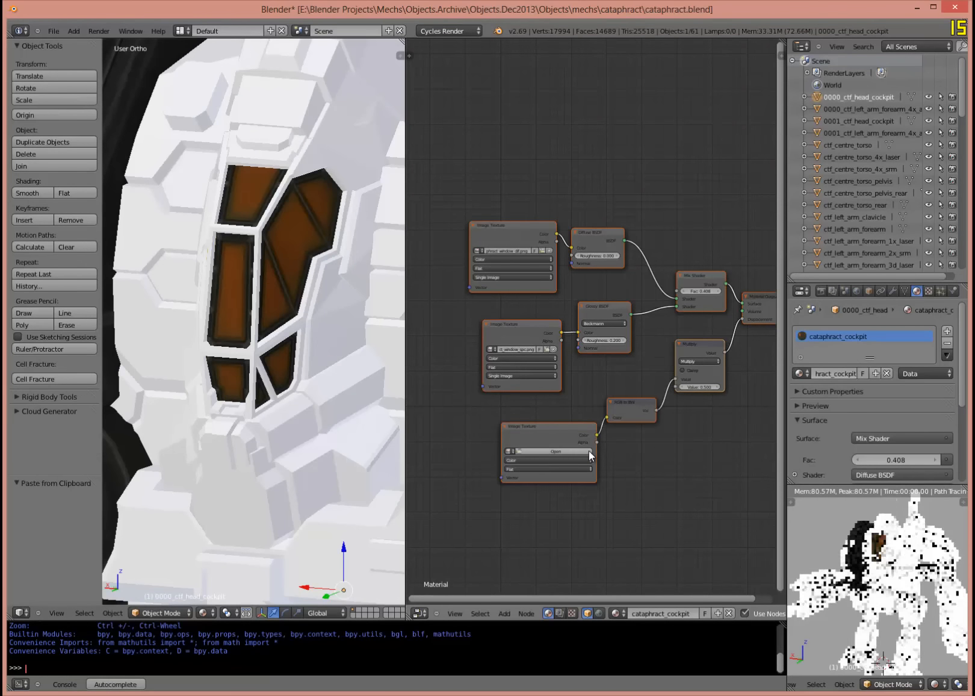
Replace the displacement image in the cataphract_cockpit material with cataphract_window_ddn.png from the body folder.
{"action": "left_click", "coordinate": [583, 451]}
{"action": "left_click", "coordinate": [194, 100]}
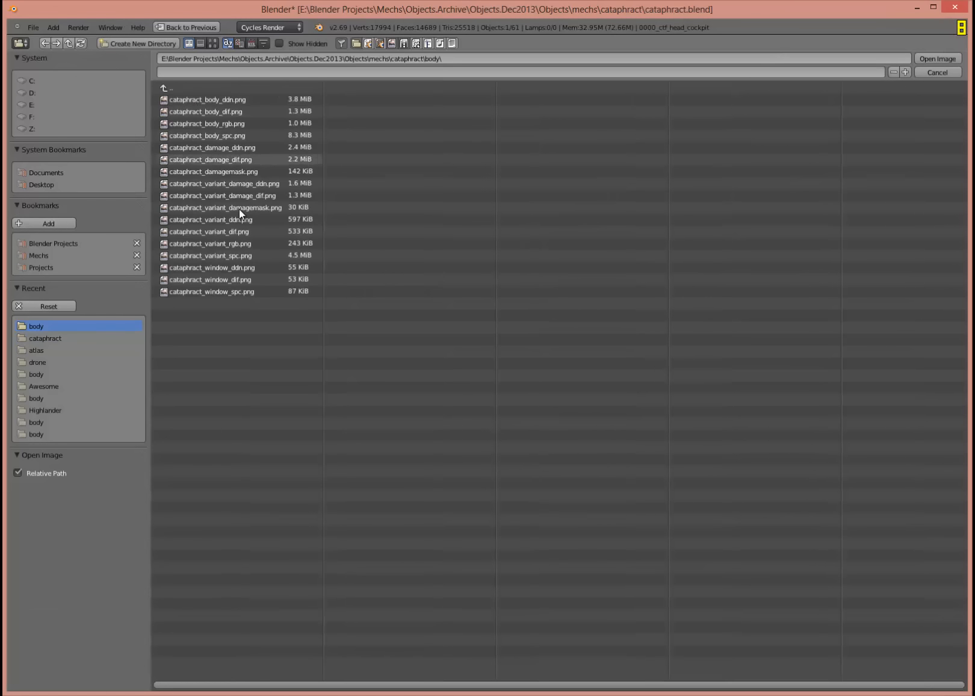
{"action": "double_click", "coordinate": [246, 265]}
Widen the 3D viewport and assign the existing cataphract_body material to the ctf_left_arm_shoulder object.
{"action": "mouse_move", "coordinate": [270, 265]}
{"action": "middle_mouse_down"}
{"action": "mouse_move", "coordinate": [298, 249]}
{"action": "mouse_move", "coordinate": [267, 266]}
{"action": "middle_mouse_up"}
{"action": "scroll", "coordinate": [261, 283], "scroll_direction": "down", "scroll_amount": 5}
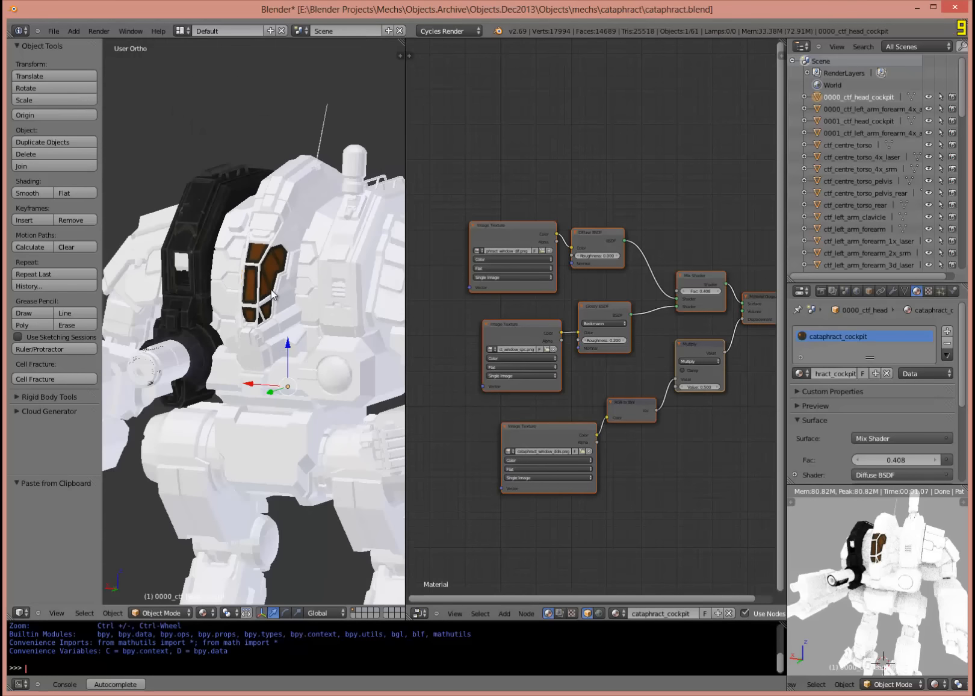
{"action": "middle_click_drag", "start_coordinate": [180, 289], "coordinate": [224, 240], "text": "shift"}
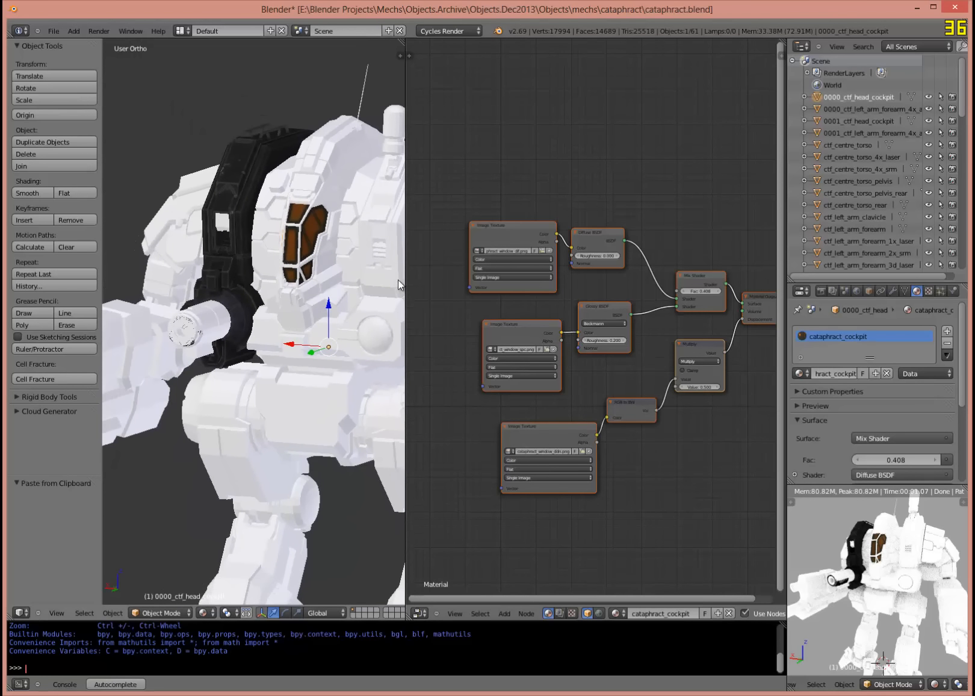
{"action": "left_click_drag", "start_coordinate": [406, 279], "coordinate": [557, 281]}
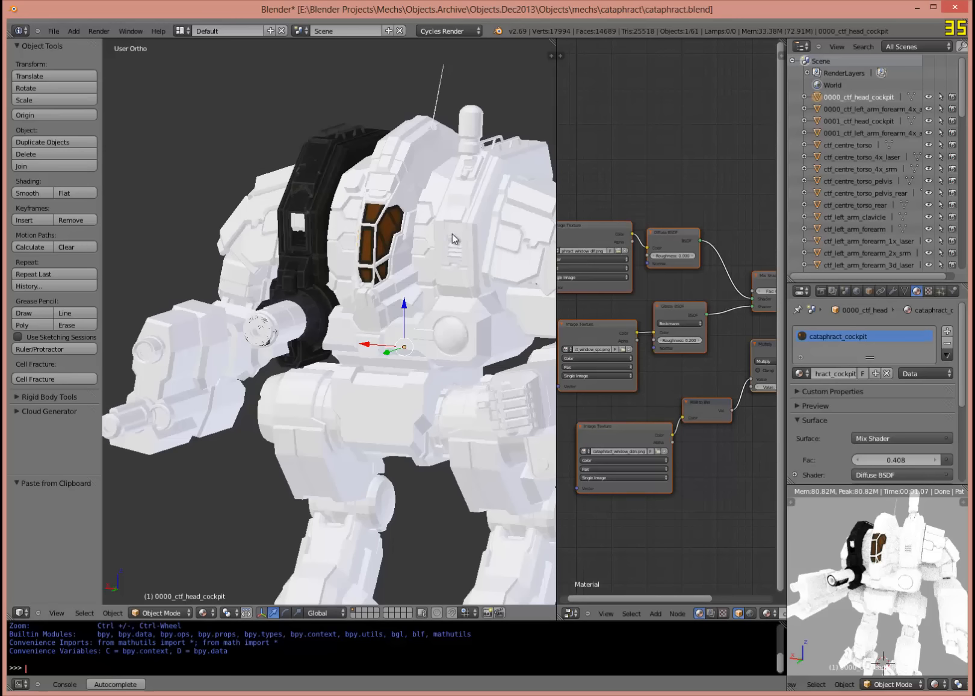
{"action": "right_click", "coordinate": [508, 257]}
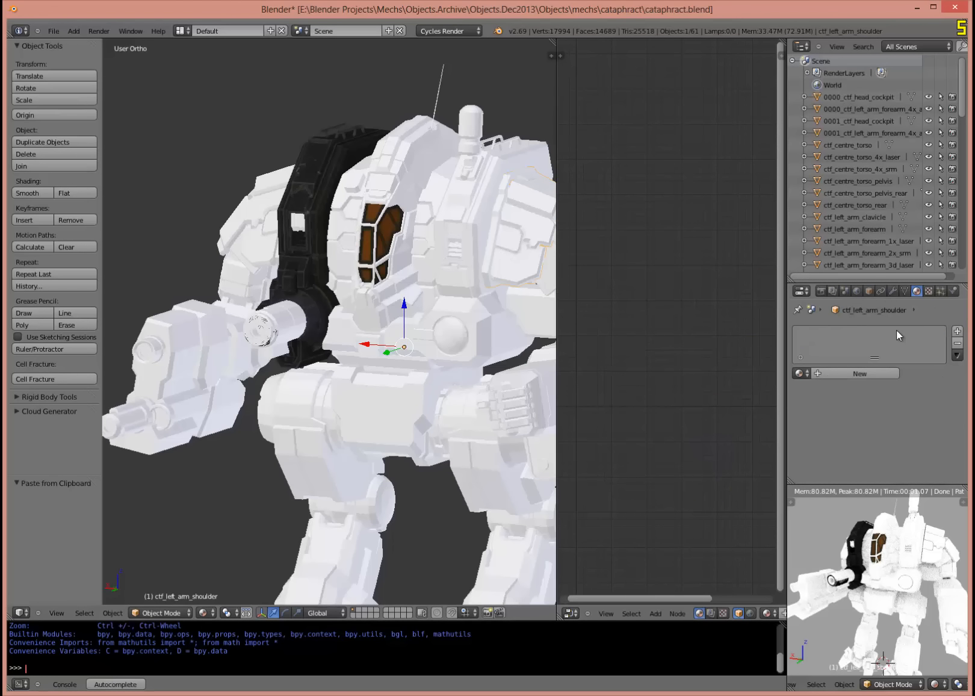
{"action": "left_click", "coordinate": [803, 374]}
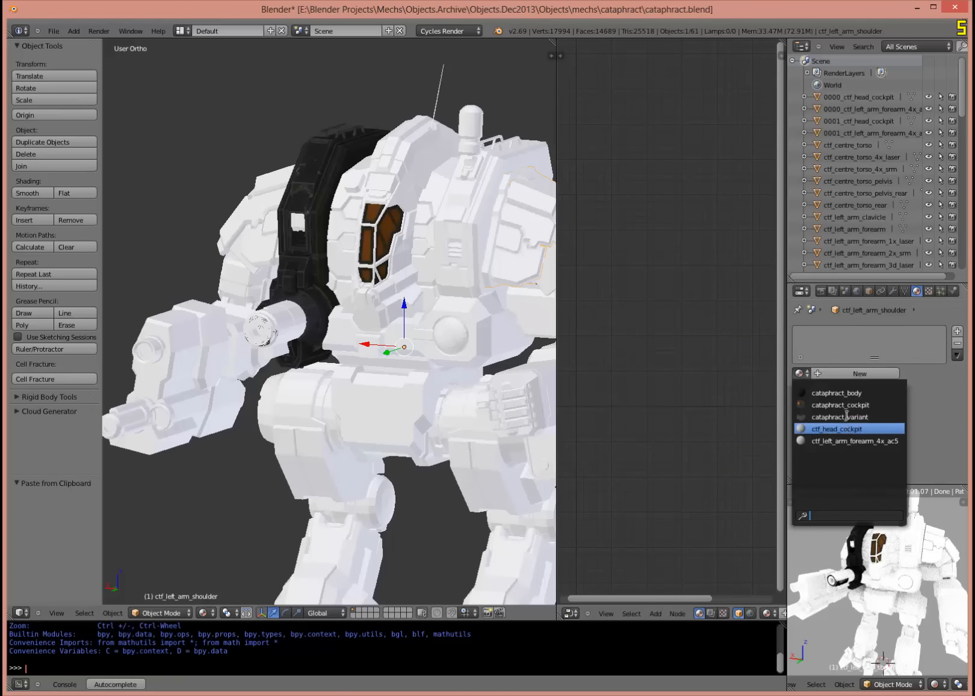
{"action": "left_click", "coordinate": [846, 393]}
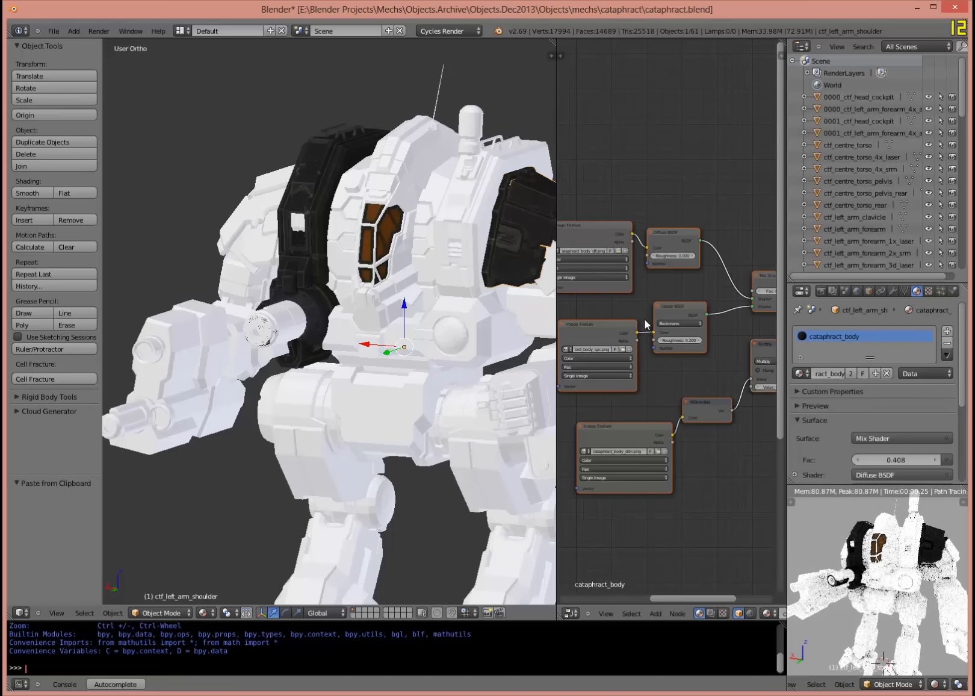
Examine the mech with its textured left shoulder from several sides and check the contents of the second layer.
{"action": "middle_click_drag", "start_coordinate": [518, 283], "coordinate": [444, 262]}
{"action": "scroll", "coordinate": [436, 265], "scroll_direction": "up", "scroll_amount": 5}
{"action": "scroll", "coordinate": [436, 265], "scroll_direction": "down", "scroll_amount": 8}
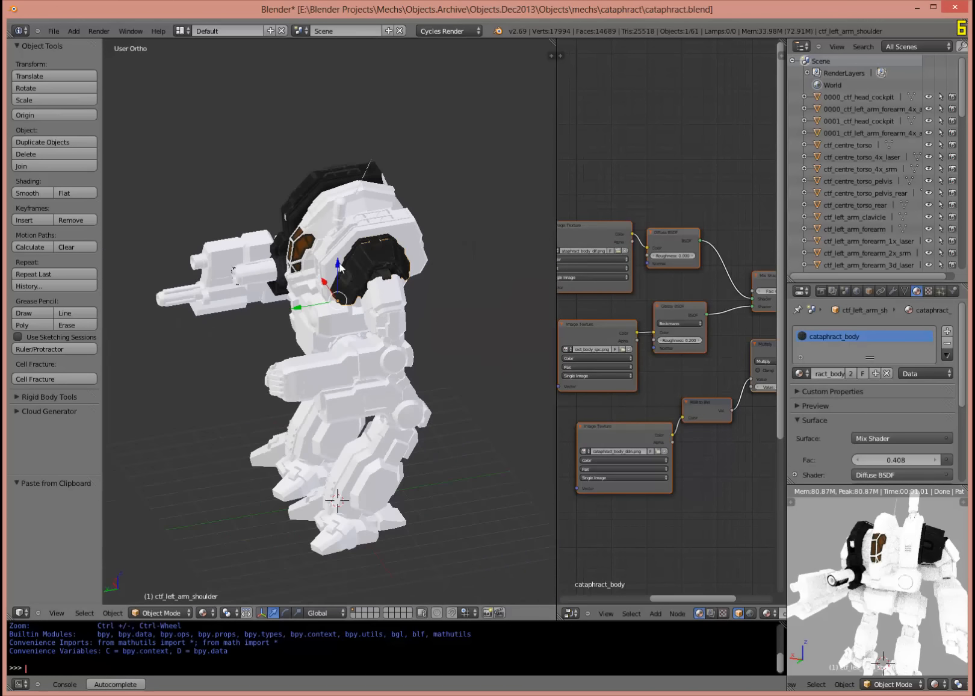
{"action": "middle_click_drag", "start_coordinate": [358, 266], "coordinate": [363, 237]}
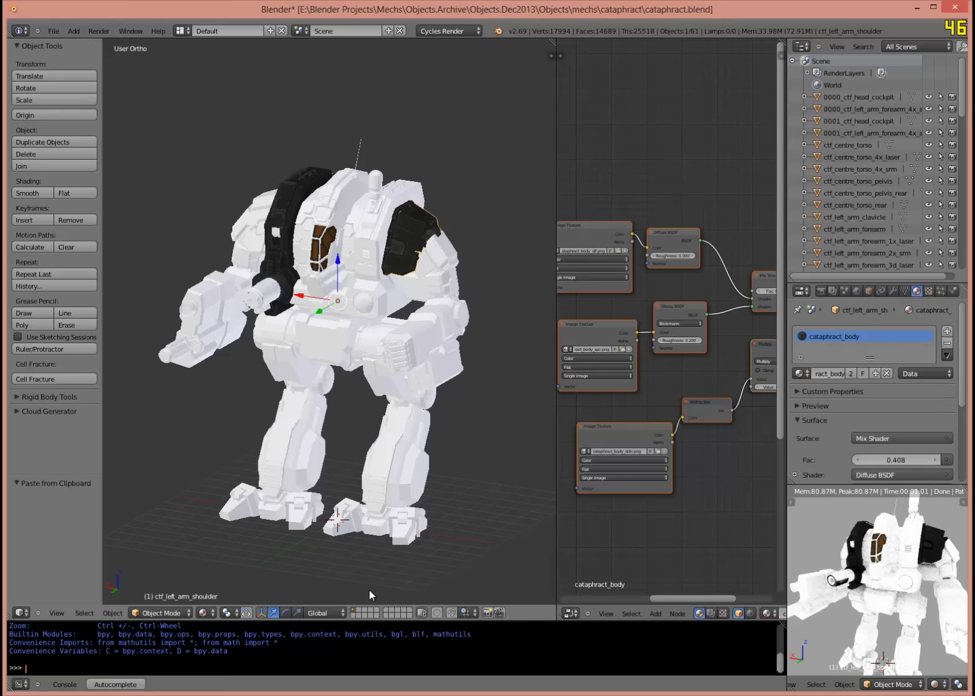
{"action": "left_click", "coordinate": [357, 608]}
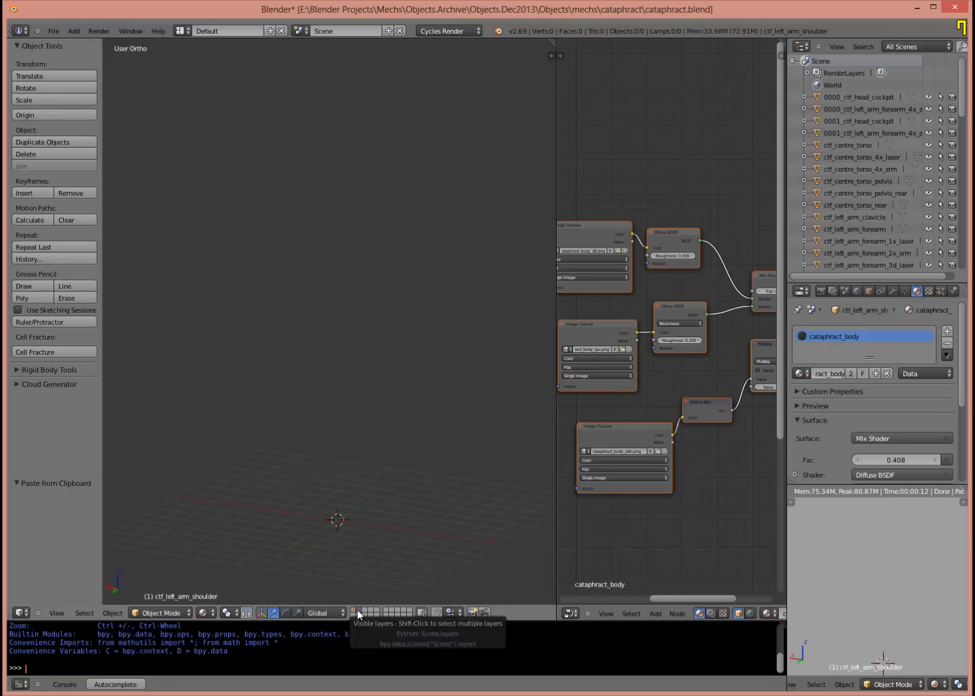
{"action": "left_click", "coordinate": [353, 611]}
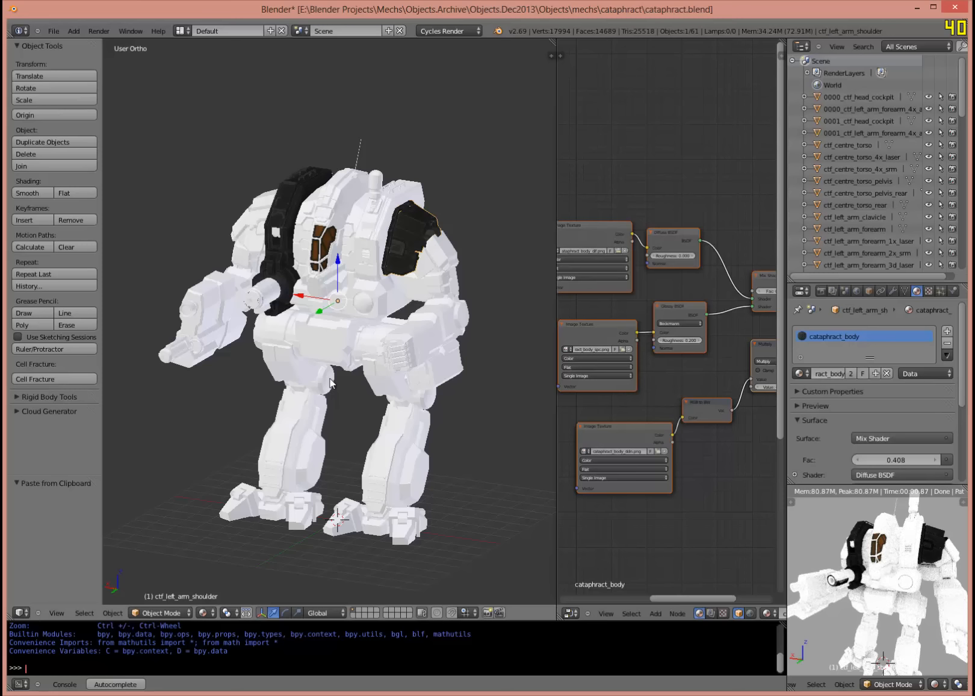
Identify the right torso cannon and right forearm weapon objects by selecting them on the mech, and clear the selection.
{"action": "key", "text": "a"}
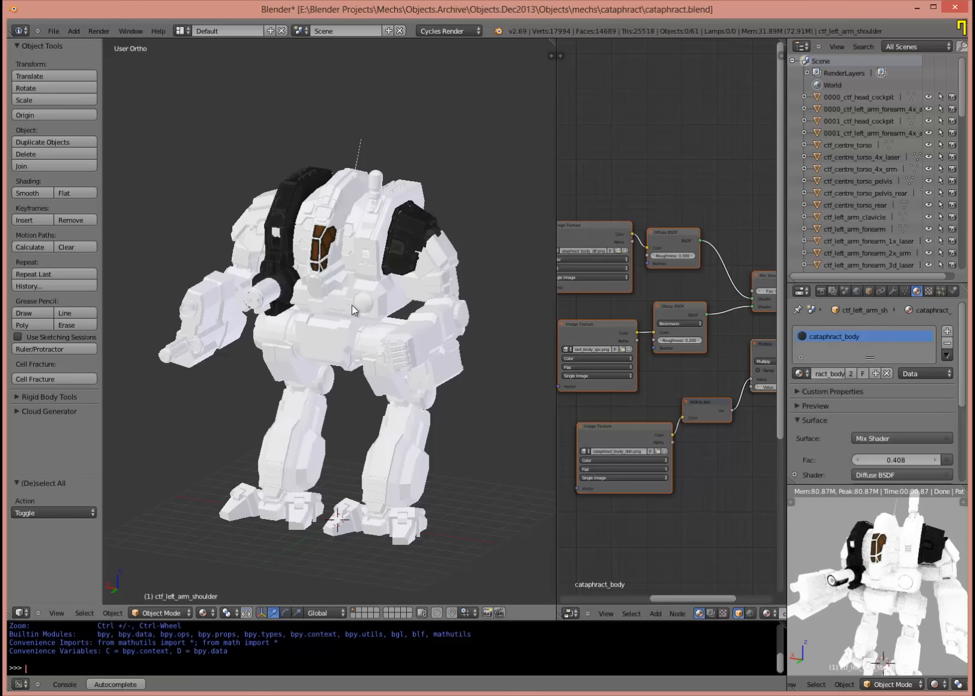
{"action": "right_click", "coordinate": [264, 302]}
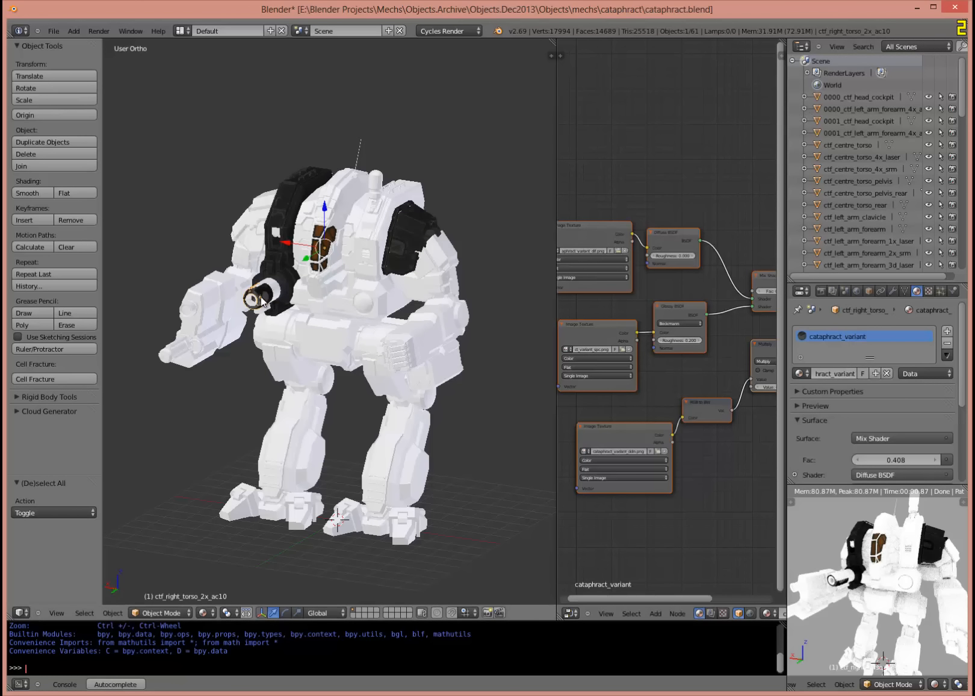
{"action": "right_click", "coordinate": [189, 319]}
{"action": "right_click", "coordinate": [186, 366]}
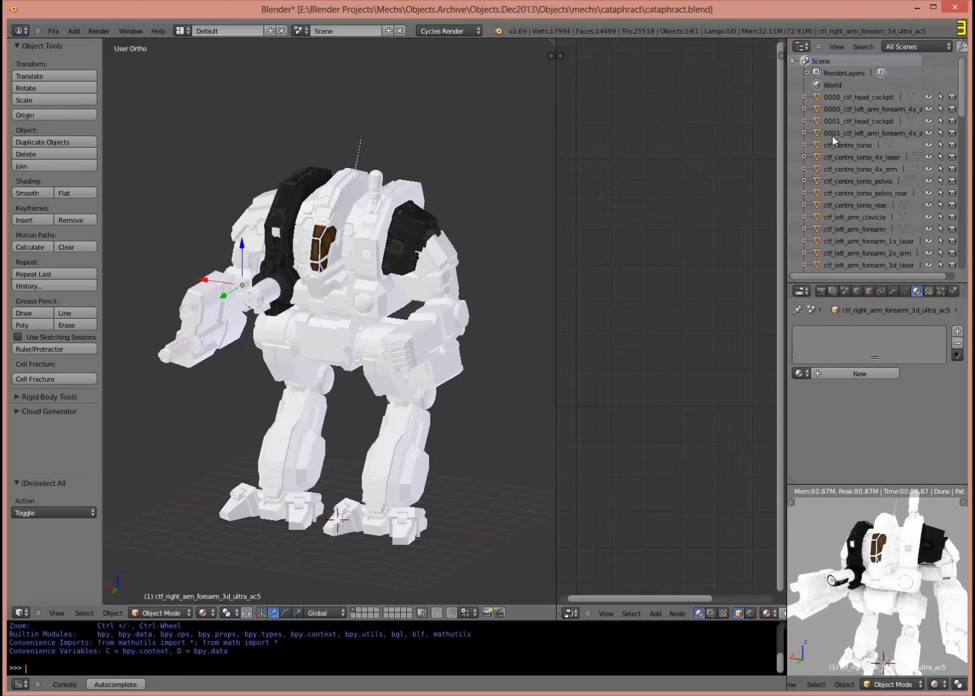
{"action": "key", "text": "a"}
Keep the Outliner as the object list editor and widen it so the full object names are readable.
{"action": "left_click", "coordinate": [802, 47]}
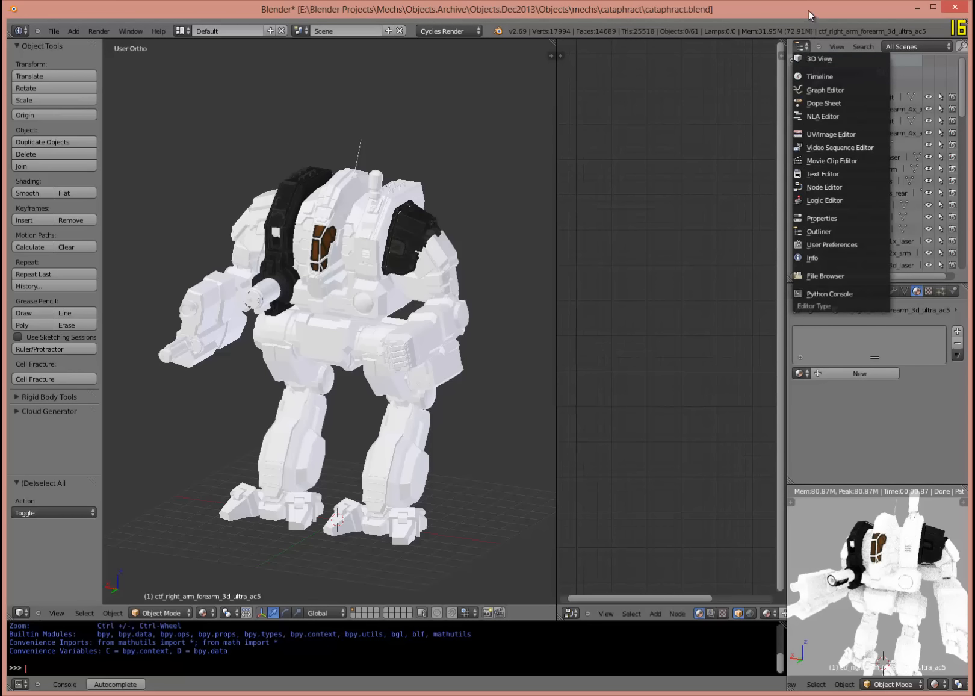
{"action": "left_click", "coordinate": [823, 230]}
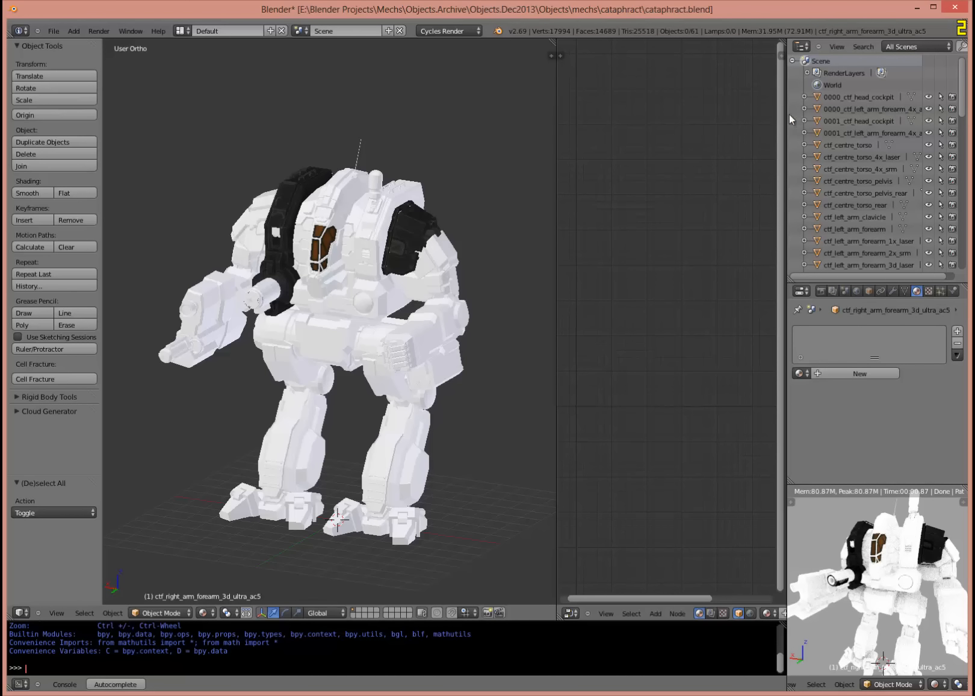
{"action": "left_click_drag", "start_coordinate": [787, 115], "coordinate": [710, 118]}
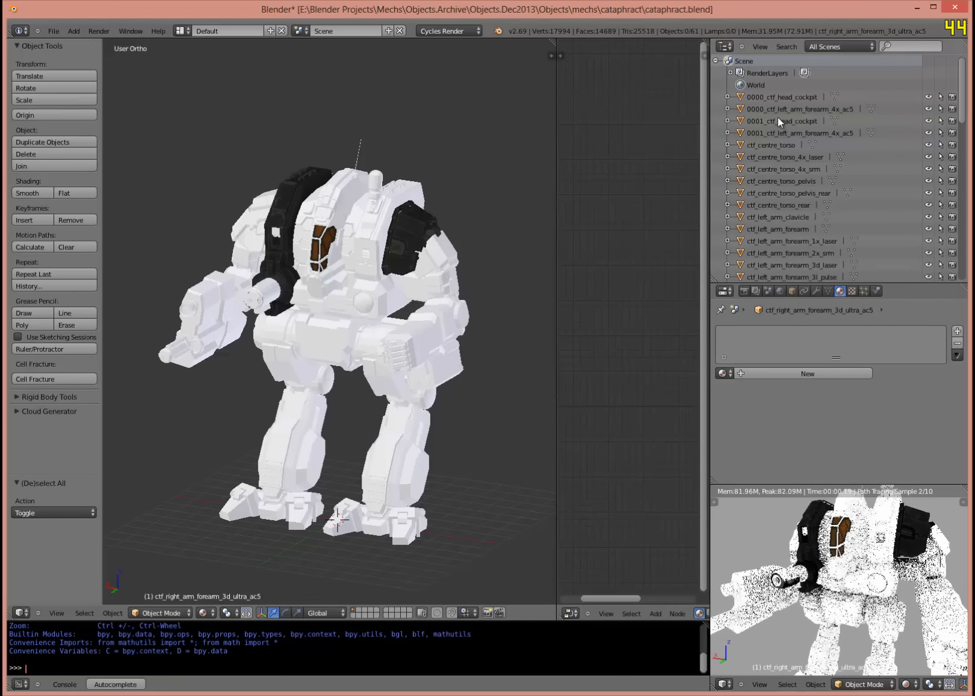
Select 0000_ctf_left_arm_forearm_4x_ac5, 0001_ctf_left_arm_forearm_4x_ac5, ctf_centre_torso_4x_laser and ctf_centre_torso_4x_srm together.
{"action": "left_click", "coordinate": [774, 110]}
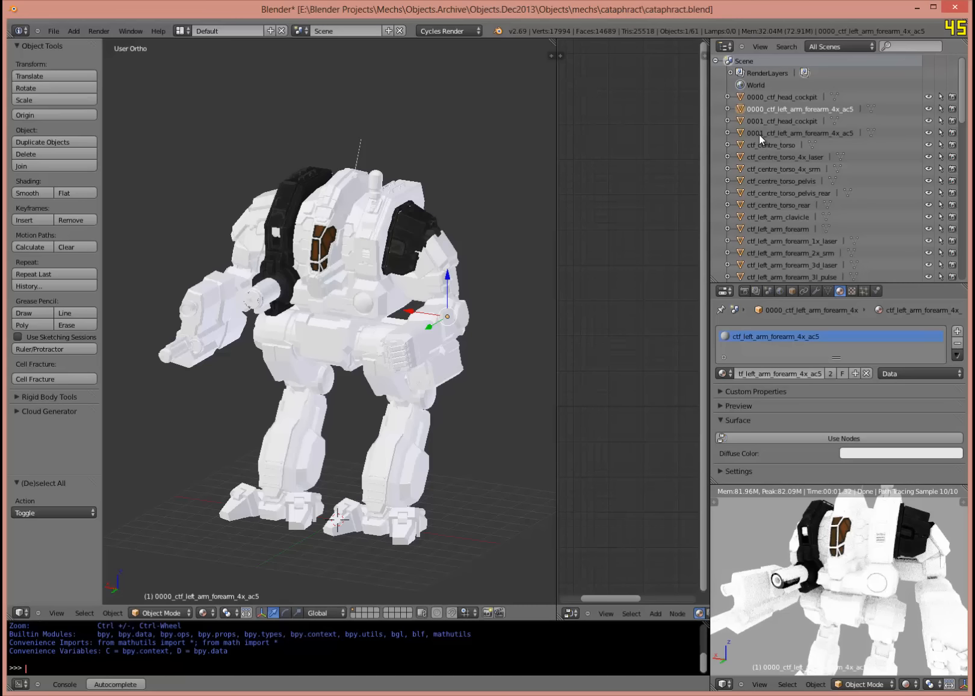
{"action": "left_click", "coordinate": [760, 133], "text": "ctrl"}
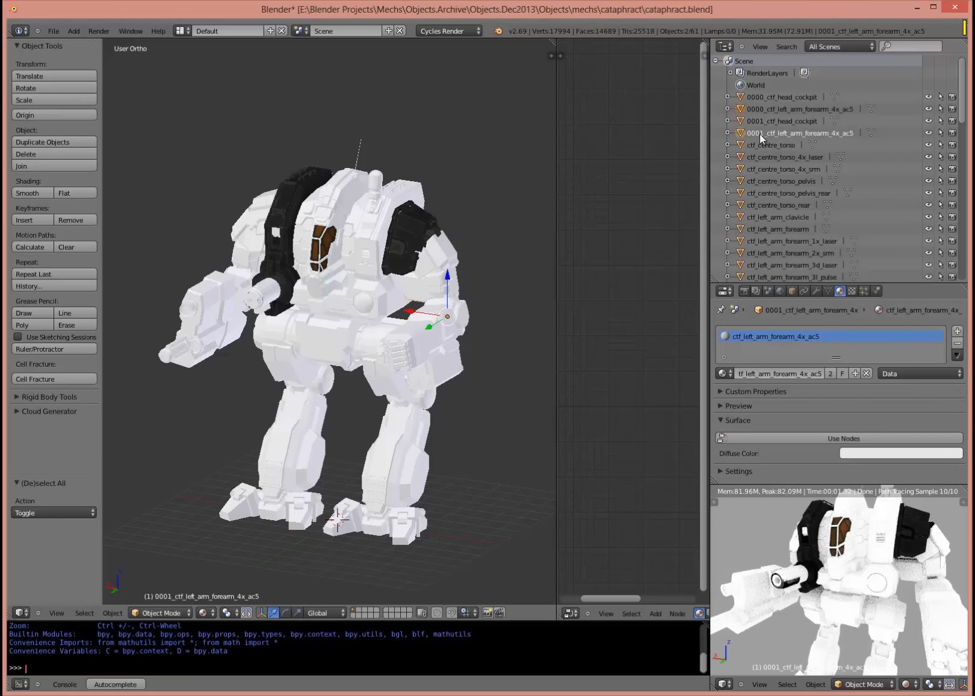
{"action": "left_click", "coordinate": [795, 156], "text": "ctrl"}
{"action": "left_click", "coordinate": [798, 169], "text": "ctrl"}
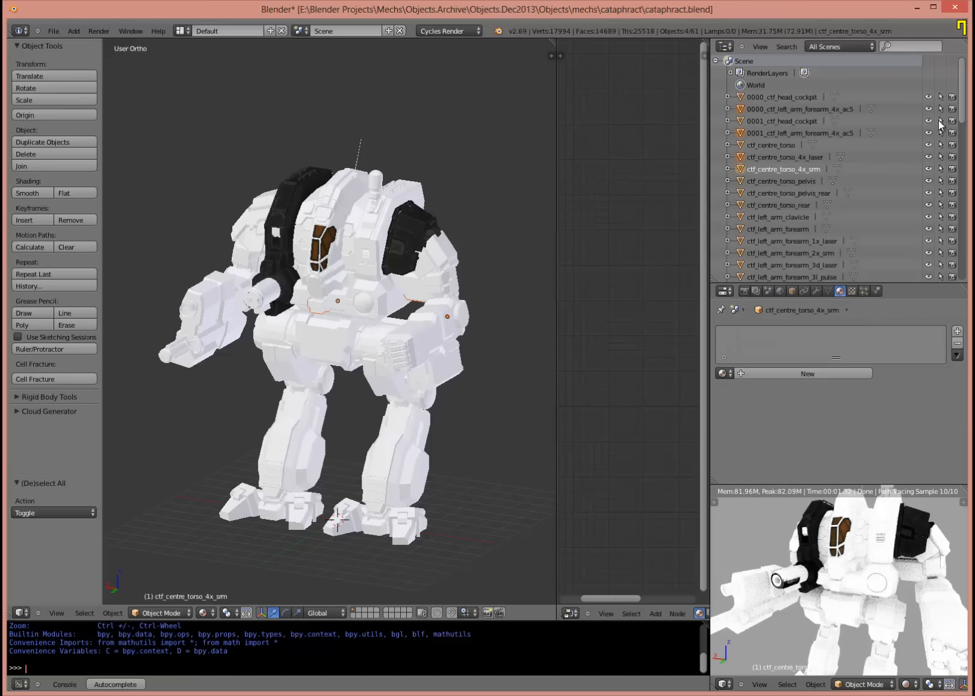
Add the left forearm weapon objects 1x_laser, 2x_srm, 3d_laser, 3l_pulse and 4x_ac5_cap to the selection.
{"action": "scroll", "coordinate": [826, 111], "scroll_direction": "down", "scroll_amount": 5}
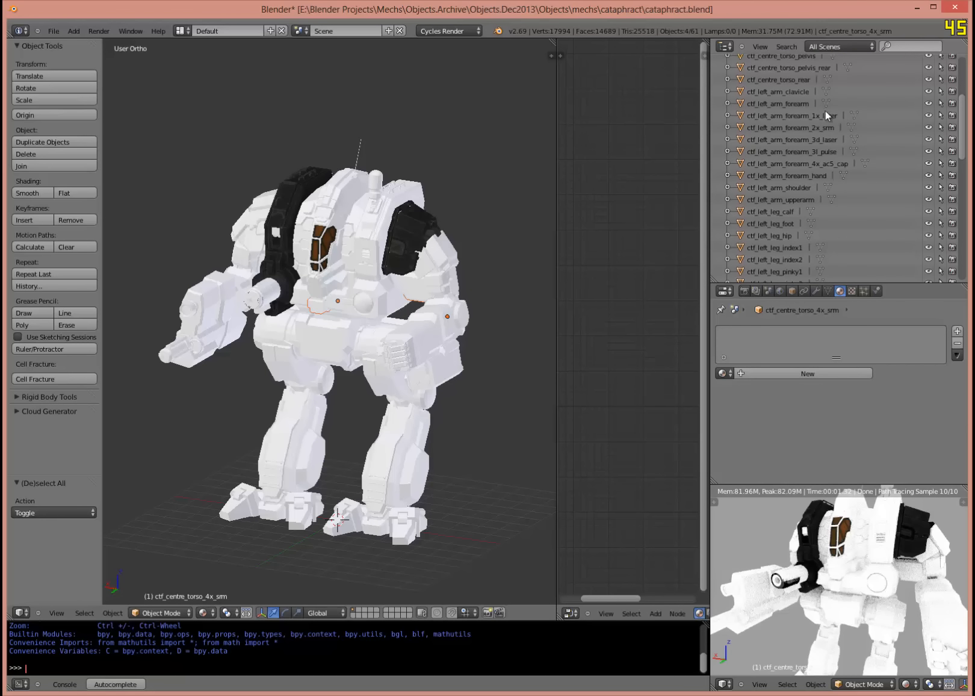
{"action": "left_click", "coordinate": [824, 115], "text": "ctrl"}
{"action": "left_click", "coordinate": [823, 128], "text": "ctrl"}
{"action": "left_click", "coordinate": [823, 139], "text": "ctrl"}
{"action": "left_click", "coordinate": [824, 152], "text": "ctrl"}
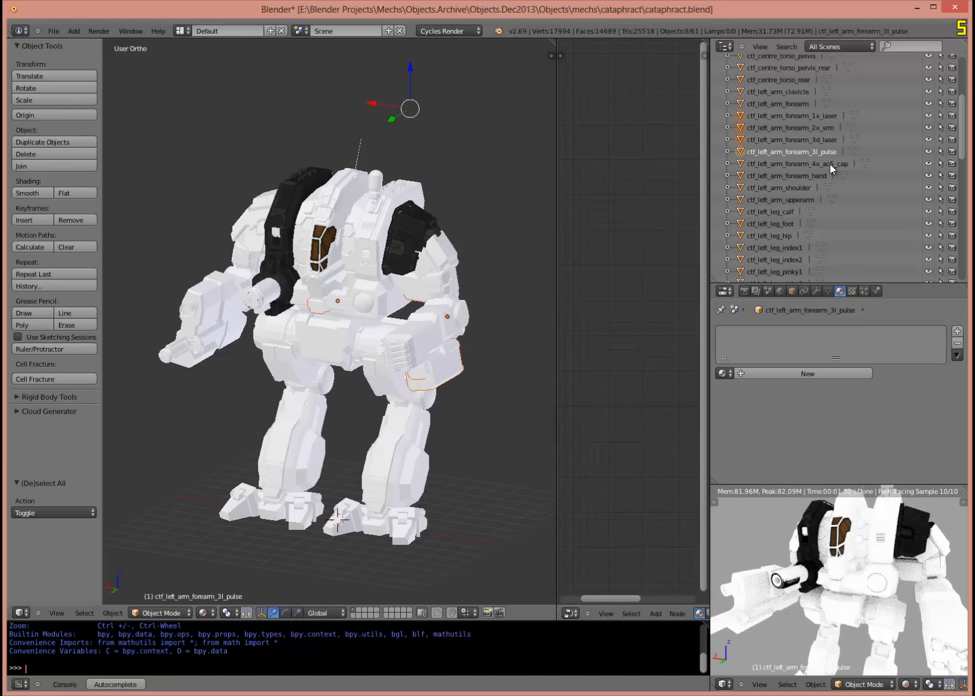
{"action": "left_click", "coordinate": [831, 163], "text": "ctrl"}
Examine the selected parts floating far above the mech and return to a view of the whole model.
{"action": "scroll", "coordinate": [470, 160], "scroll_direction": "up", "scroll_amount": 3}
{"action": "scroll", "coordinate": [462, 159], "scroll_direction": "down", "scroll_amount": 5}
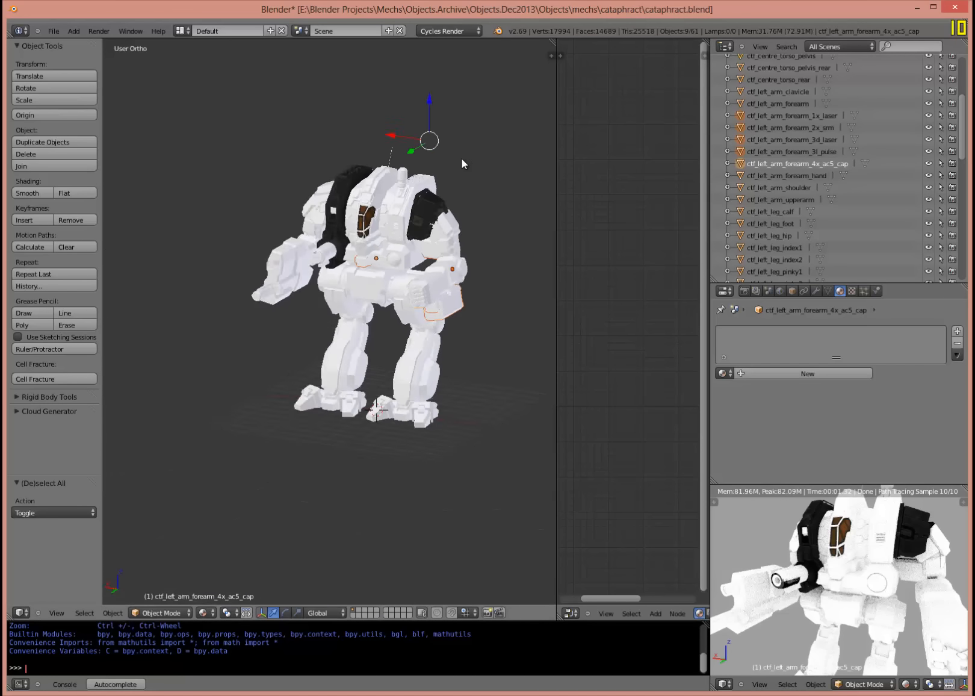
{"action": "scroll", "coordinate": [462, 158], "scroll_direction": "down", "scroll_amount": 4}
{"action": "middle_click_drag", "start_coordinate": [460, 107], "coordinate": [357, 369], "text": "shift"}
{"action": "scroll", "coordinate": [361, 252], "scroll_direction": "down", "scroll_amount": 3}
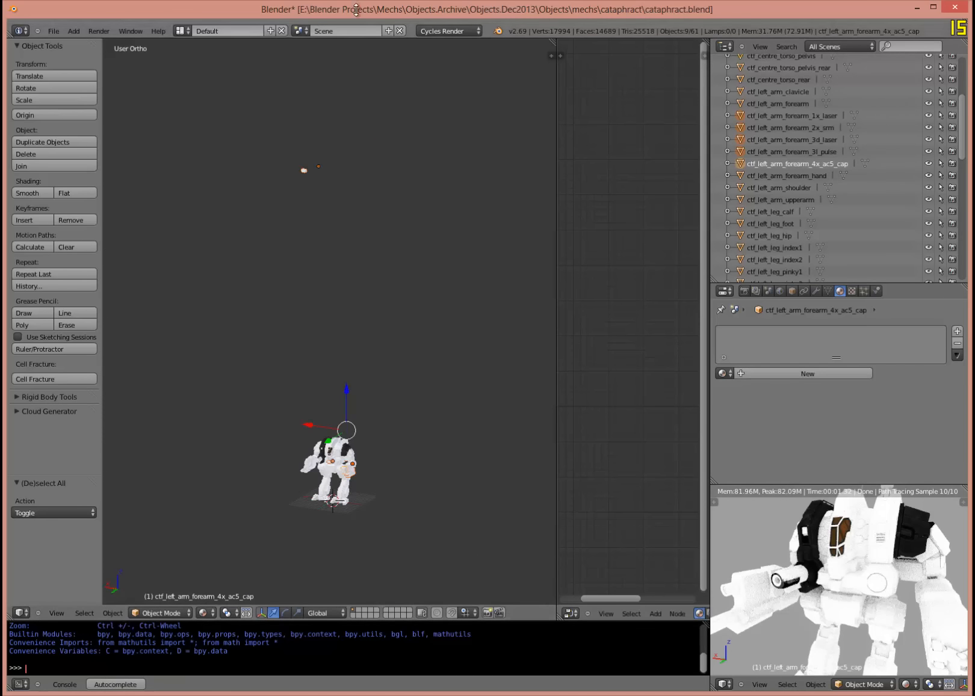
{"action": "middle_click_drag", "start_coordinate": [339, 134], "coordinate": [363, 215], "text": "shift"}
{"action": "scroll", "coordinate": [311, 251], "scroll_direction": "up", "scroll_amount": 1}
{"action": "scroll", "coordinate": [311, 250], "scroll_direction": "up", "scroll_amount": 4}
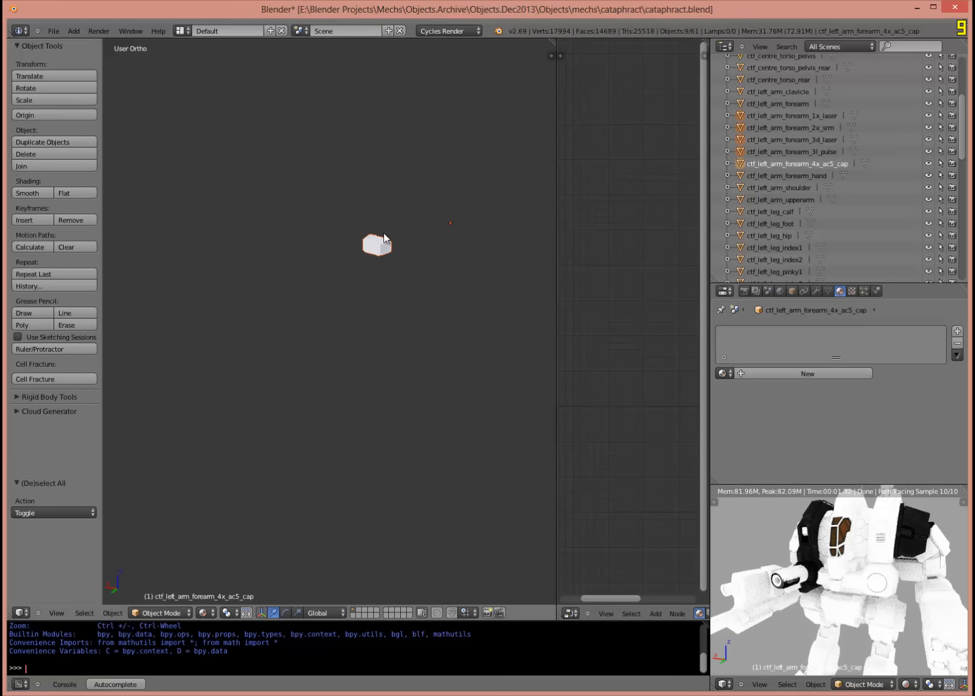
{"action": "scroll", "coordinate": [384, 235], "scroll_direction": "up", "scroll_amount": 8}
{"action": "scroll", "coordinate": [382, 237], "scroll_direction": "down", "scroll_amount": 7}
{"action": "scroll", "coordinate": [382, 238], "scroll_direction": "down", "scroll_amount": 8}
{"action": "middle_click_drag", "start_coordinate": [407, 307], "coordinate": [350, 121], "text": "shift"}
{"action": "scroll", "coordinate": [368, 345], "scroll_direction": "up", "scroll_amount": 4}
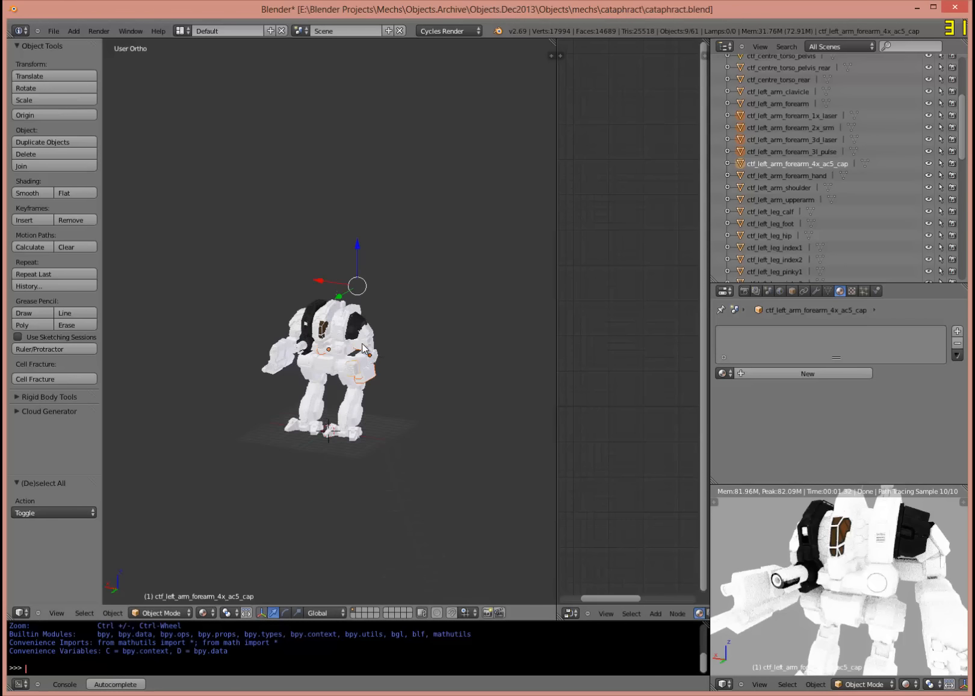
{"action": "scroll", "coordinate": [364, 348], "scroll_direction": "up", "scroll_amount": 5}
{"action": "middle_click_drag", "start_coordinate": [331, 277], "coordinate": [428, 195], "text": "shift"}
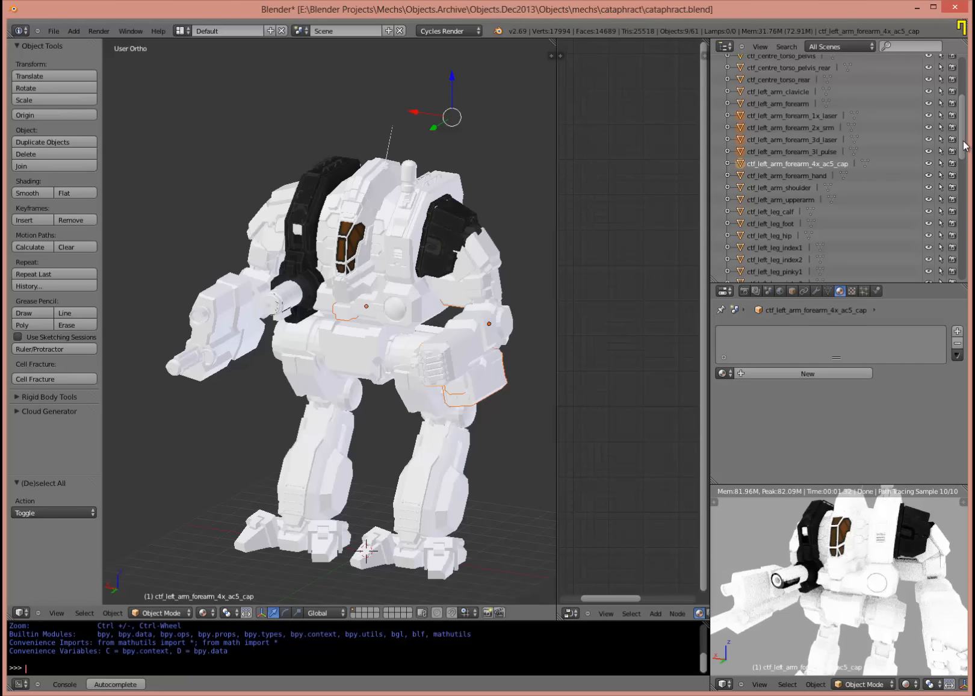
Add ctf_left_torso_1x_laser and ctf_left_torso_ams to the selection.
{"action": "left_click_drag", "start_coordinate": [964, 141], "coordinate": [954, 183]}
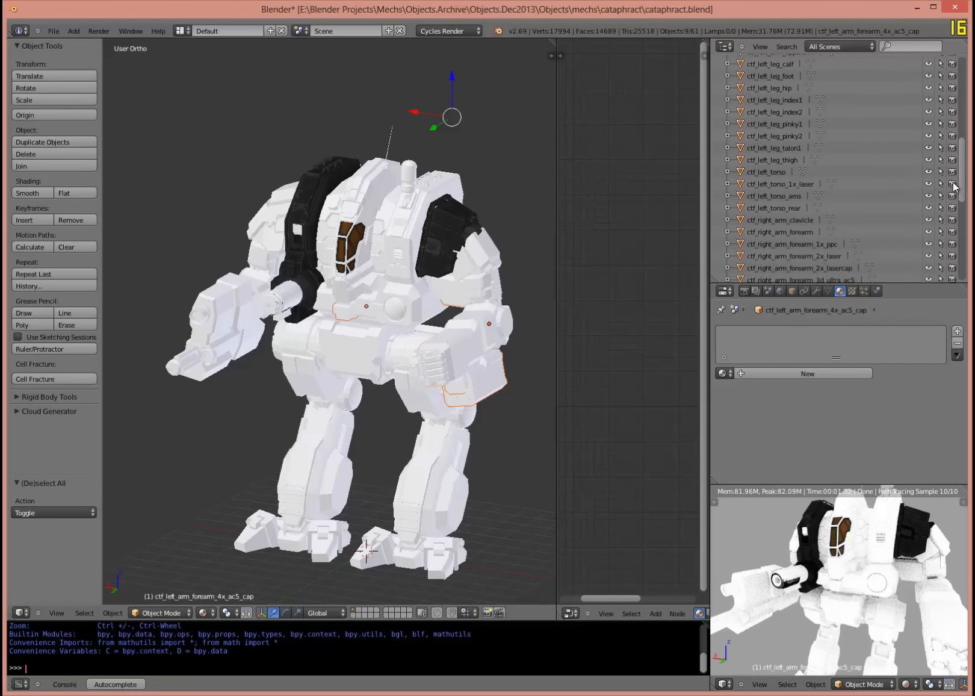
{"action": "left_click", "coordinate": [790, 185], "text": "ctrl"}
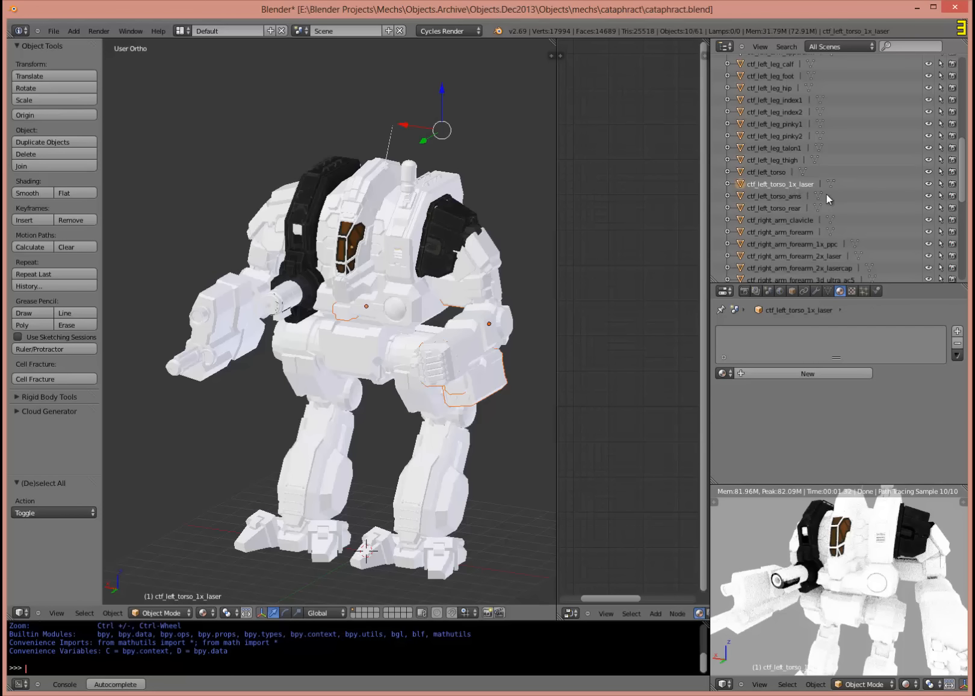
{"action": "left_click", "coordinate": [785, 197], "text": "ctrl"}
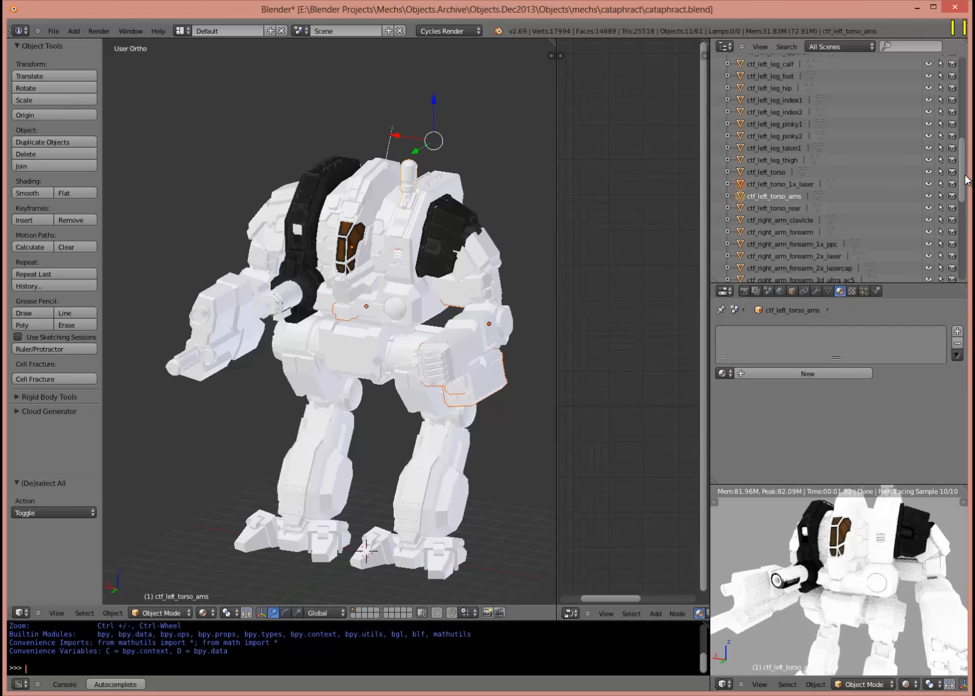
Add the eight right forearm weapon and cap objects, from ctf_right_arm_forearm_1x_ppc through ctf_right_arm_forearm_ppc2, to the selection.
{"action": "scroll", "coordinate": [855, 181], "scroll_direction": "down", "scroll_amount": 5}
{"action": "left_click", "coordinate": [814, 174], "text": "ctrl"}
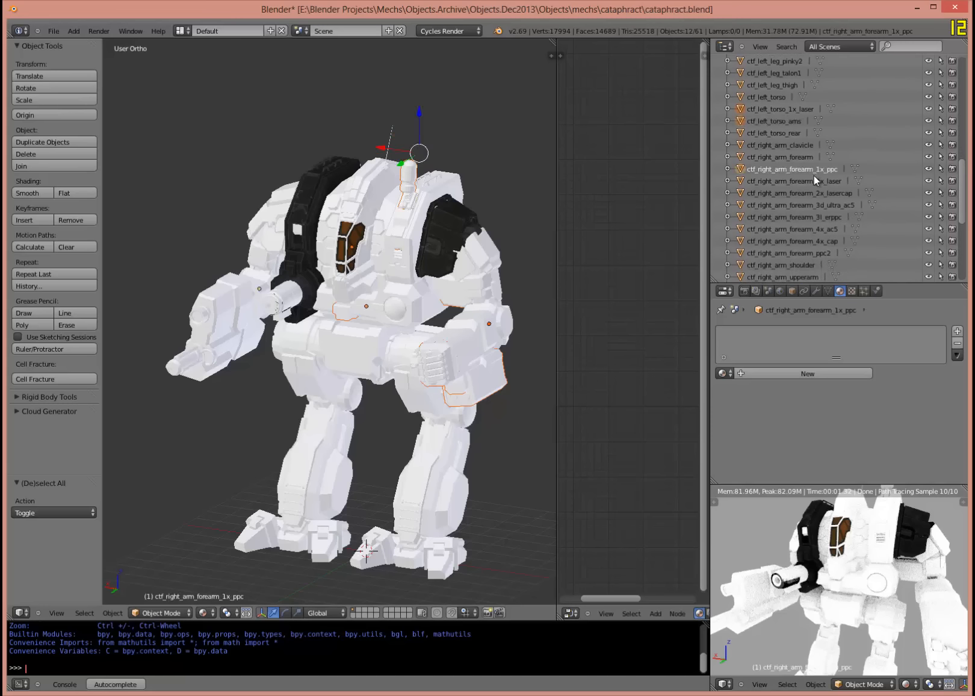
{"action": "left_click", "coordinate": [815, 182], "text": "ctrl"}
{"action": "left_click", "coordinate": [812, 194], "text": "ctrl"}
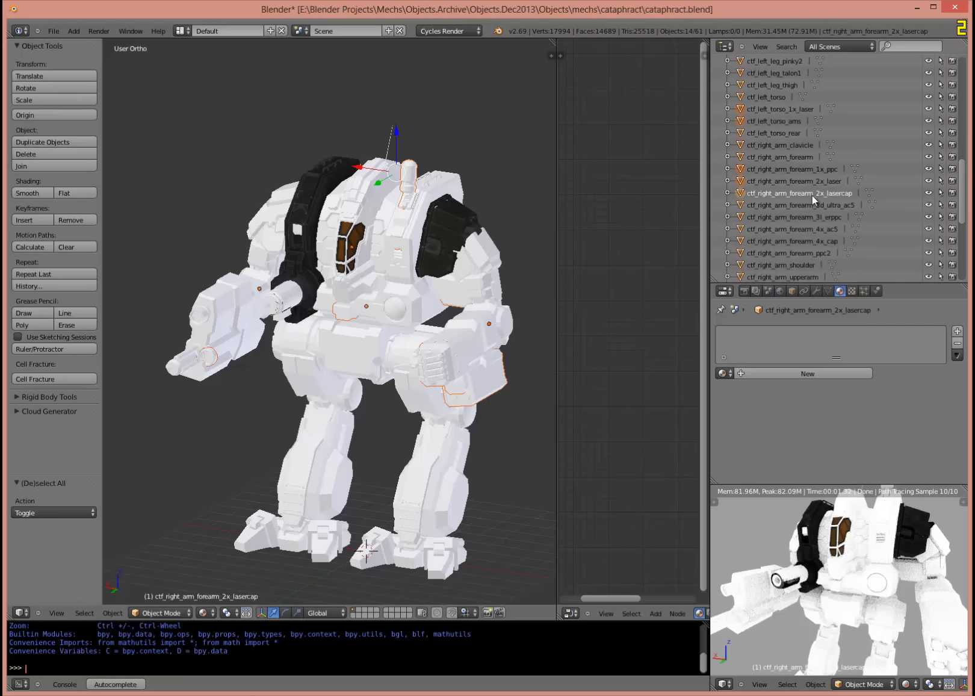
{"action": "left_click", "coordinate": [812, 207], "text": "ctrl"}
{"action": "left_click", "coordinate": [814, 218], "text": "ctrl"}
{"action": "left_click", "coordinate": [815, 230], "text": "ctrl"}
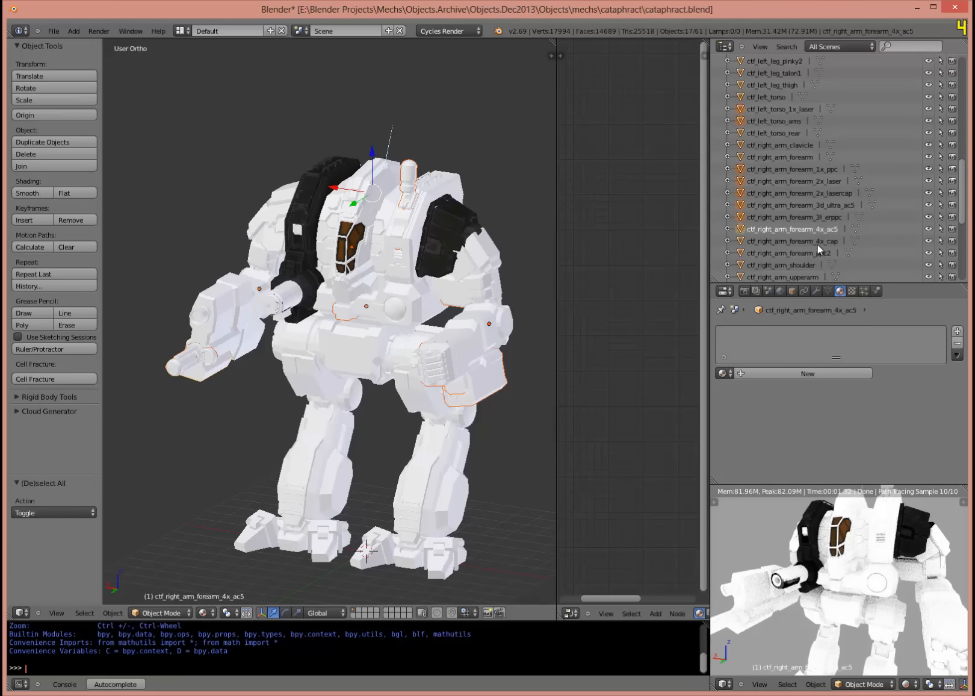
{"action": "left_click", "coordinate": [819, 242], "text": "ctrl"}
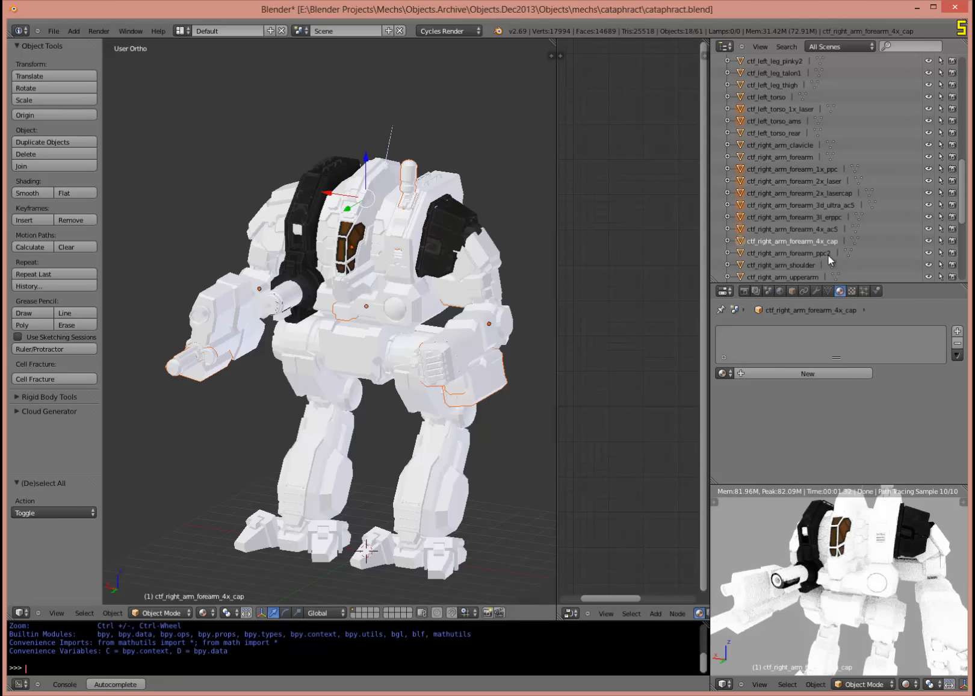
{"action": "left_click", "coordinate": [828, 255], "text": "ctrl"}
Add the right torso weapon objects 1x_ac10, 1x_laser, 2x_ac10, 3d_lbx and 4x_cap to the selection.
{"action": "left_click_drag", "start_coordinate": [963, 200], "coordinate": [958, 265]}
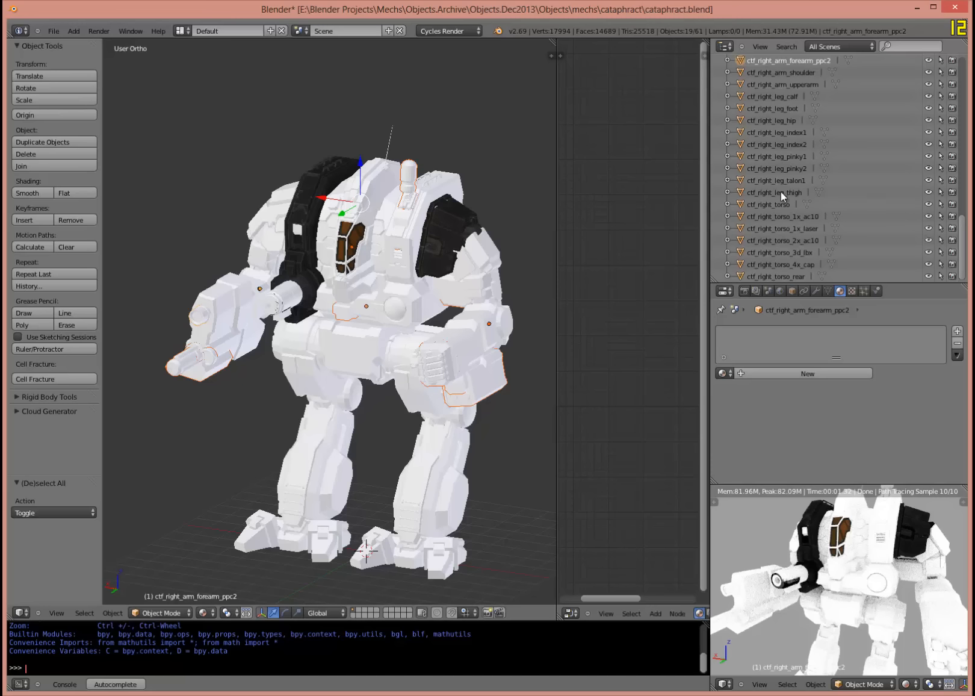
{"action": "left_click", "coordinate": [781, 217]}
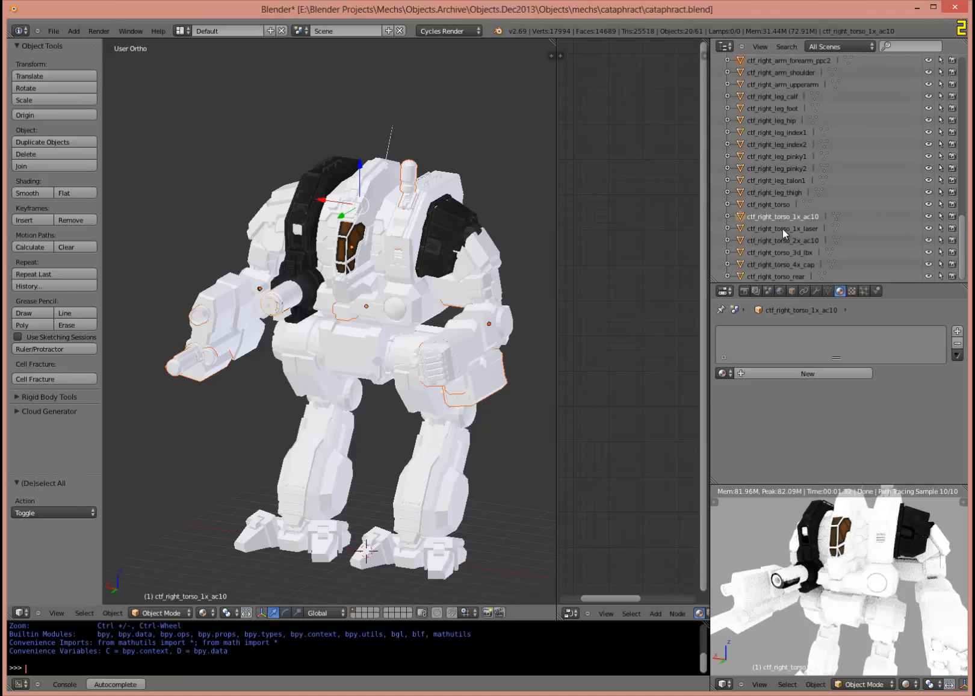
{"action": "left_click", "coordinate": [783, 229]}
{"action": "left_click", "coordinate": [785, 241]}
{"action": "left_click", "coordinate": [787, 253]}
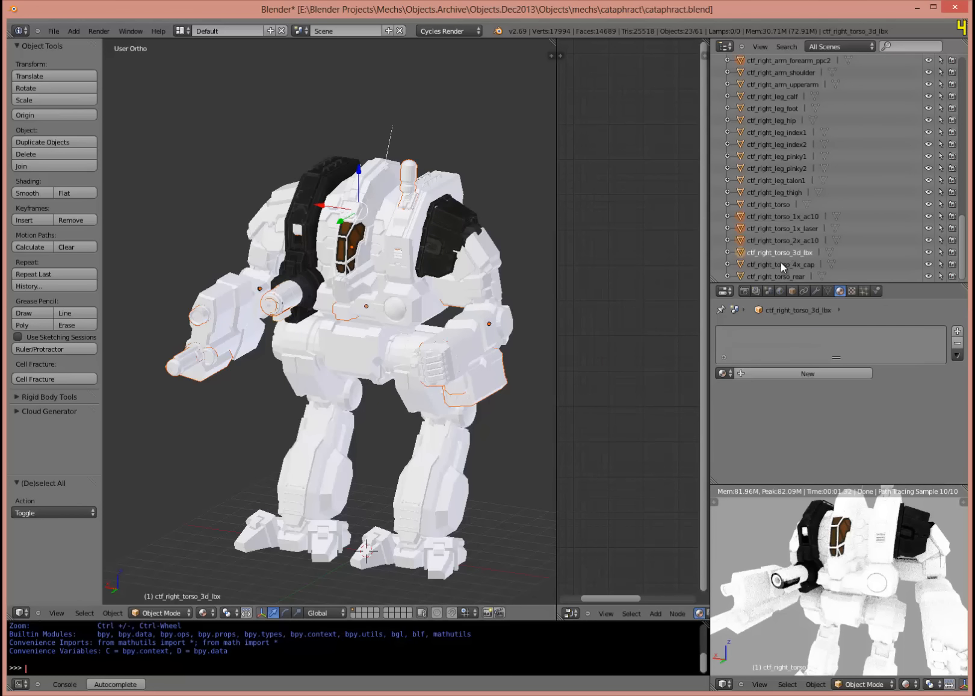
{"action": "left_click", "coordinate": [781, 263]}
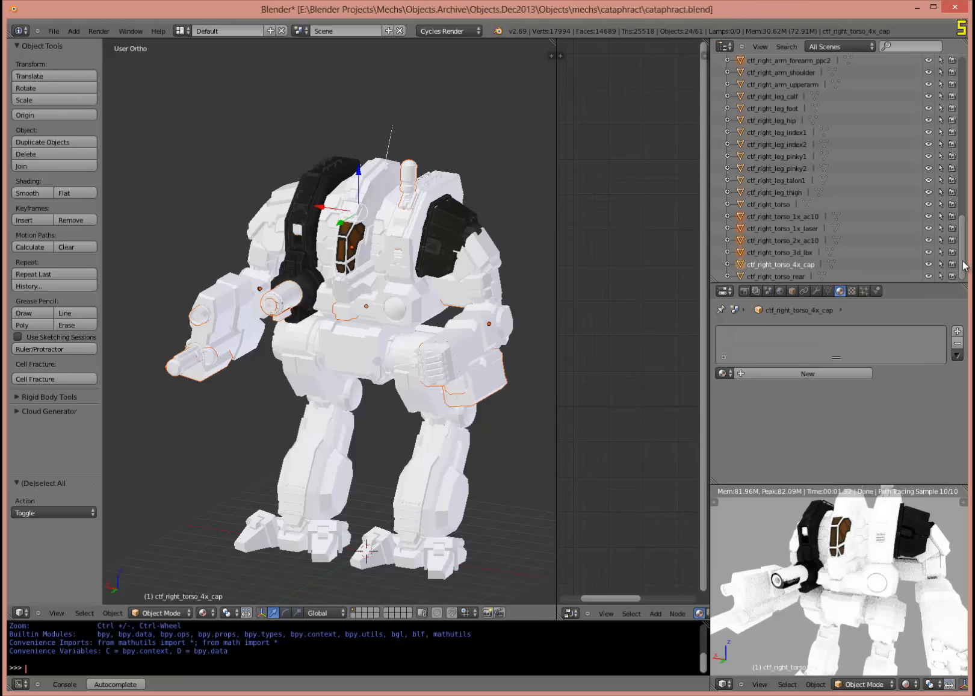
Move all the selected weapon and cap objects to the second layer.
{"action": "left_click_drag", "start_coordinate": [965, 259], "coordinate": [970, 178]}
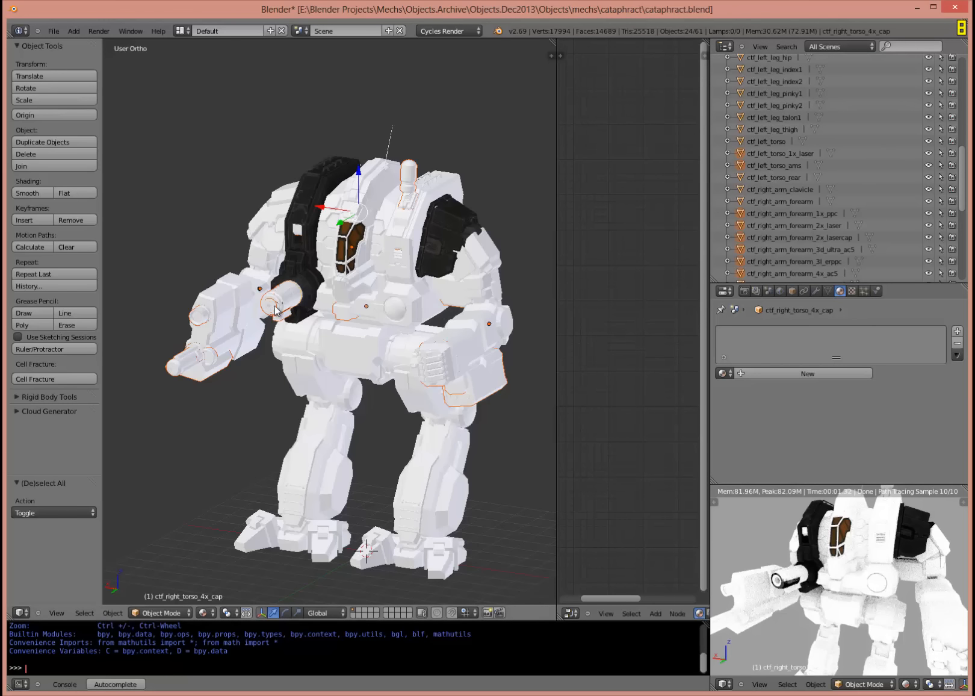
{"action": "key", "text": "m"}
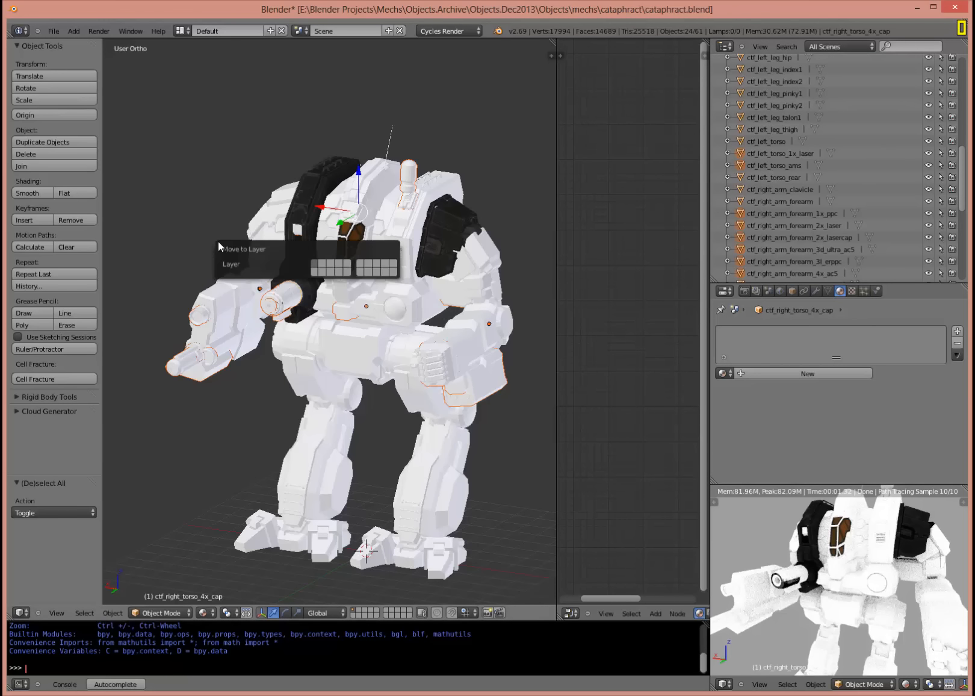
{"action": "left_click", "coordinate": [323, 274]}
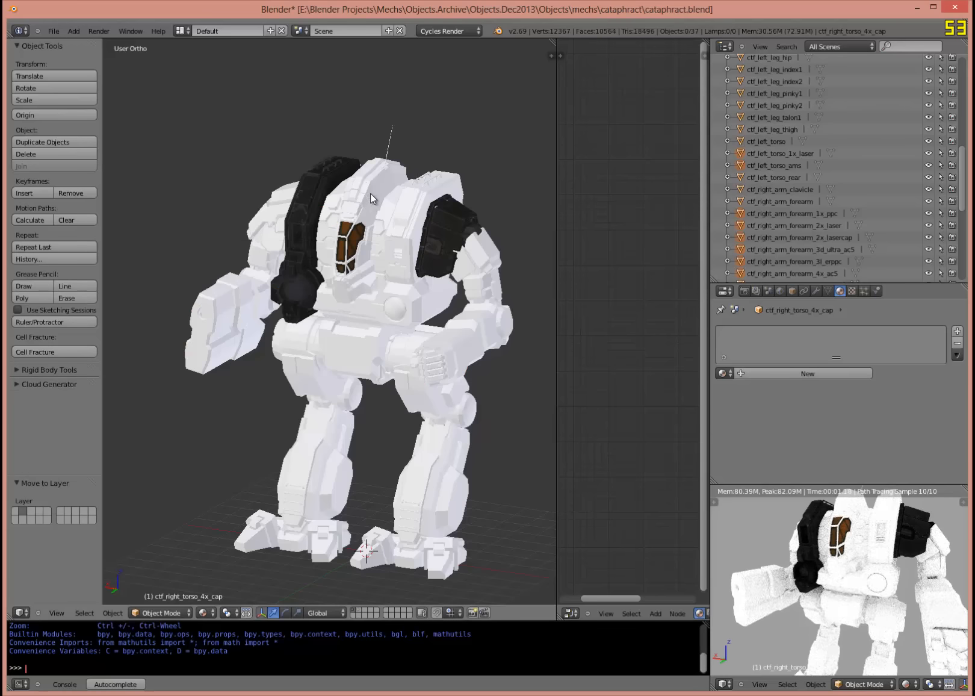
Examine the mech without its weapons, selecting the right forearm and the left hand to check which parts remain.
{"action": "middle_click_drag", "start_coordinate": [371, 193], "coordinate": [222, 289]}
{"action": "scroll", "coordinate": [286, 304], "scroll_direction": "up", "scroll_amount": 5}
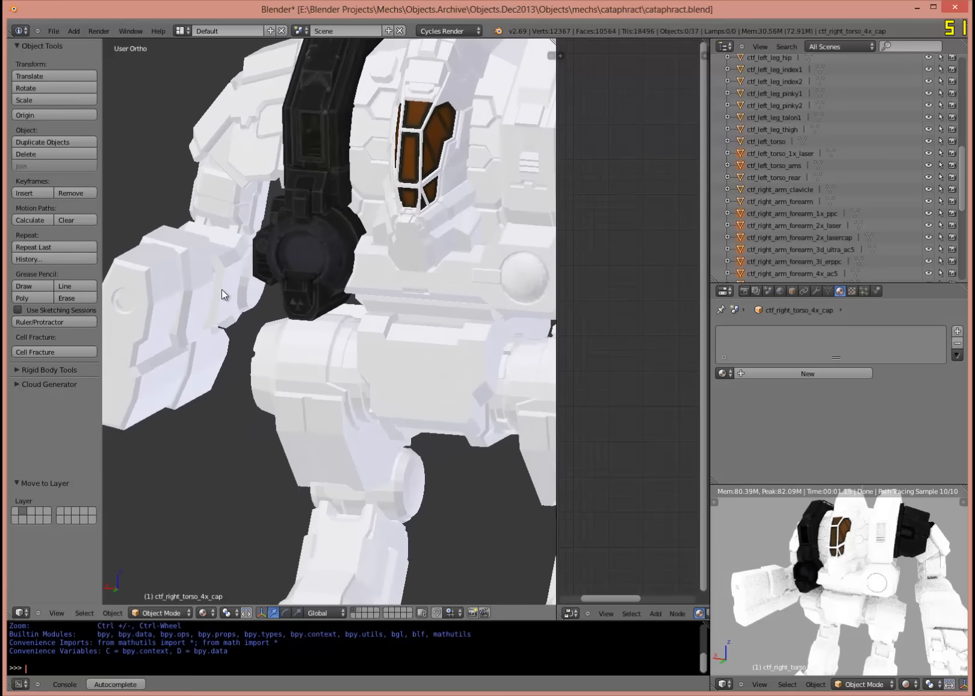
{"action": "right_click", "coordinate": [130, 301]}
{"action": "mouse_move", "coordinate": [133, 301]}
{"action": "middle_mouse_down"}
{"action": "mouse_move", "coordinate": [177, 283]}
{"action": "mouse_move", "coordinate": [246, 354]}
{"action": "middle_mouse_up"}
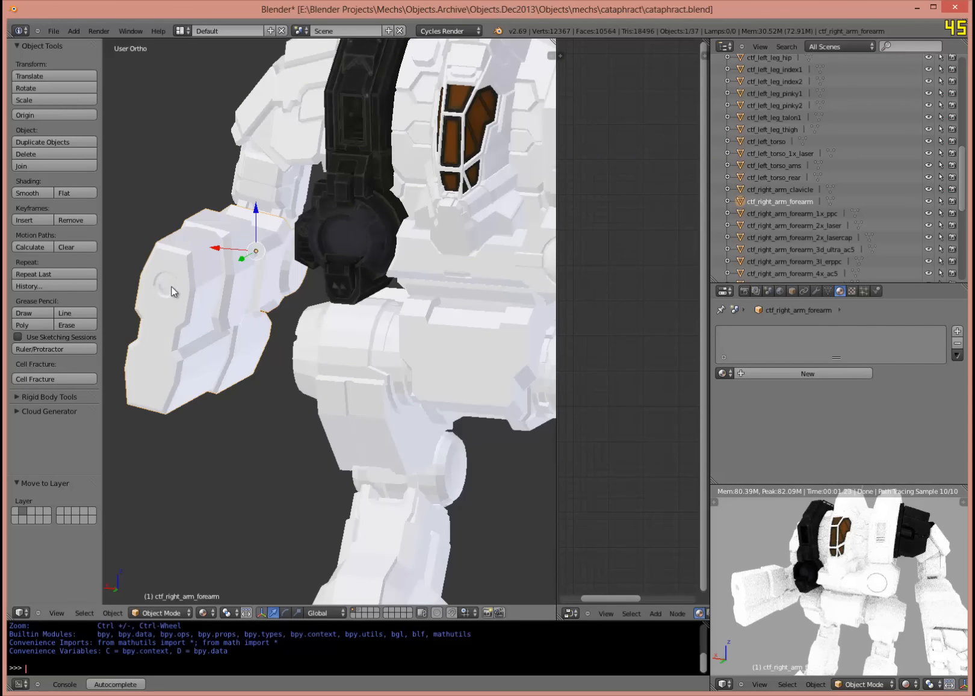
{"action": "scroll", "coordinate": [275, 308], "scroll_direction": "down", "scroll_amount": 3}
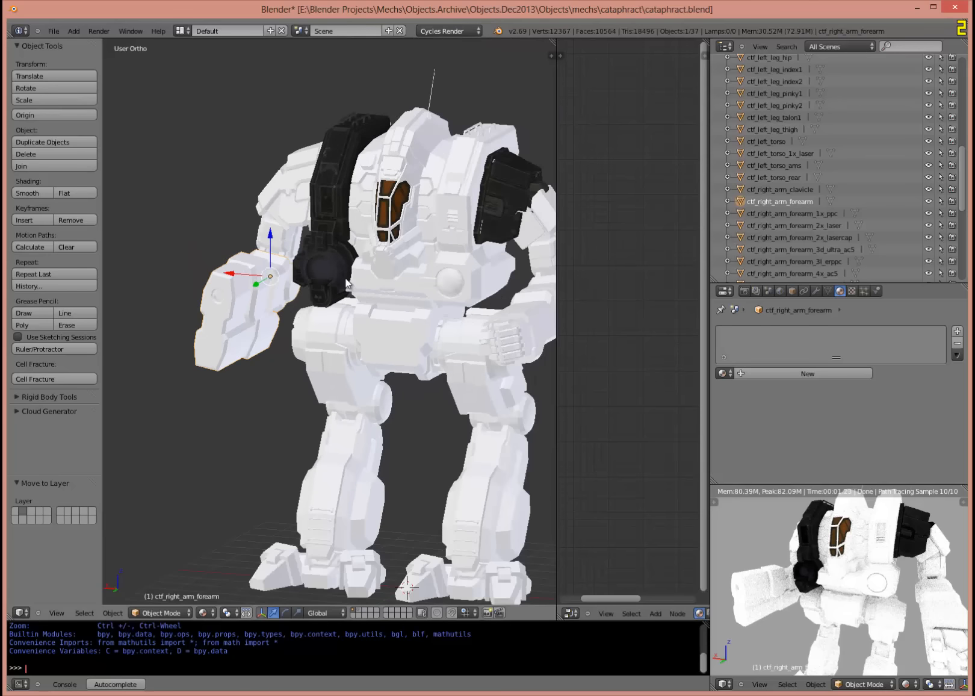
{"action": "middle_click_drag", "start_coordinate": [346, 283], "coordinate": [329, 263], "text": "shift"}
{"action": "right_click", "coordinate": [484, 293]}
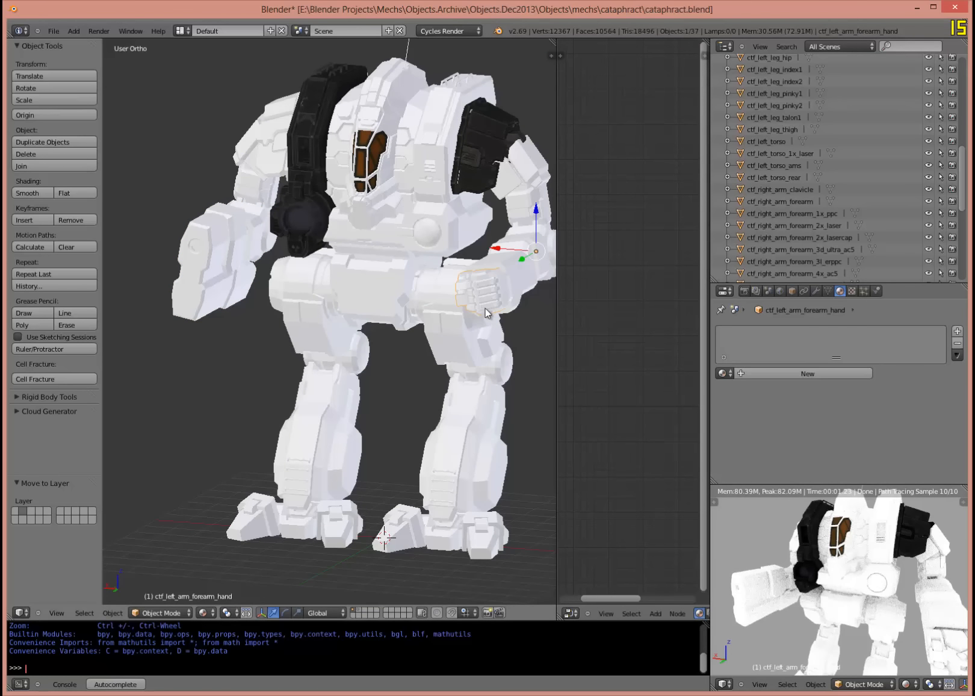
{"action": "scroll", "coordinate": [346, 420], "scroll_direction": "down", "scroll_amount": 2}
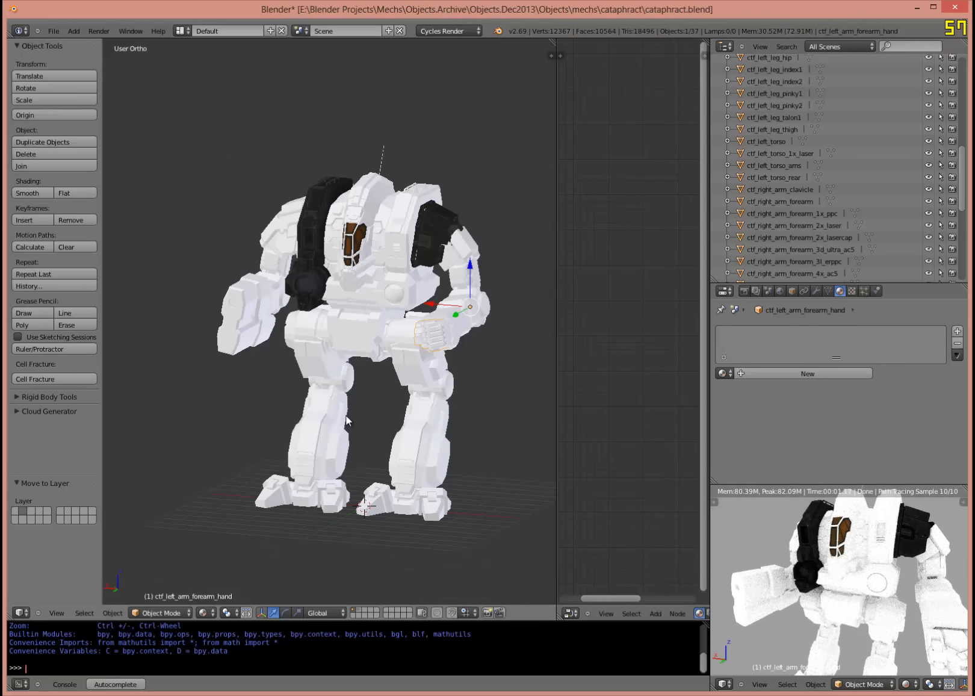
Show only the second layer's weapon parts and select the 0001_ctf_left_arm_forearm_4x_ac5 part.
{"action": "middle_click_drag", "start_coordinate": [347, 420], "coordinate": [379, 421]}
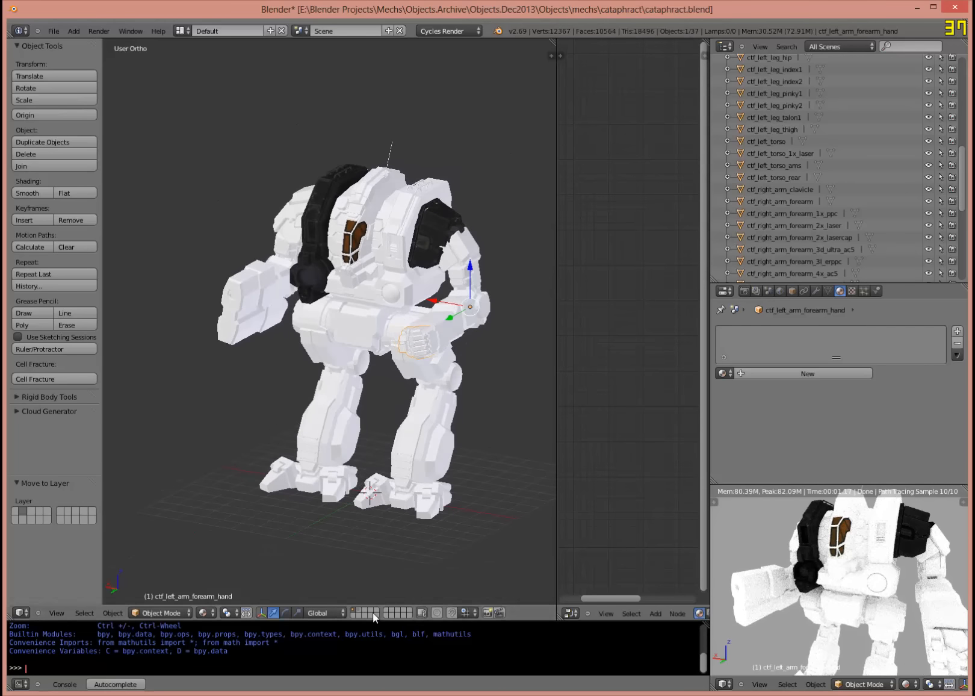
{"action": "left_click", "coordinate": [356, 609]}
{"action": "middle_click_drag", "start_coordinate": [399, 331], "coordinate": [262, 330]}
{"action": "right_click", "coordinate": [481, 265]}
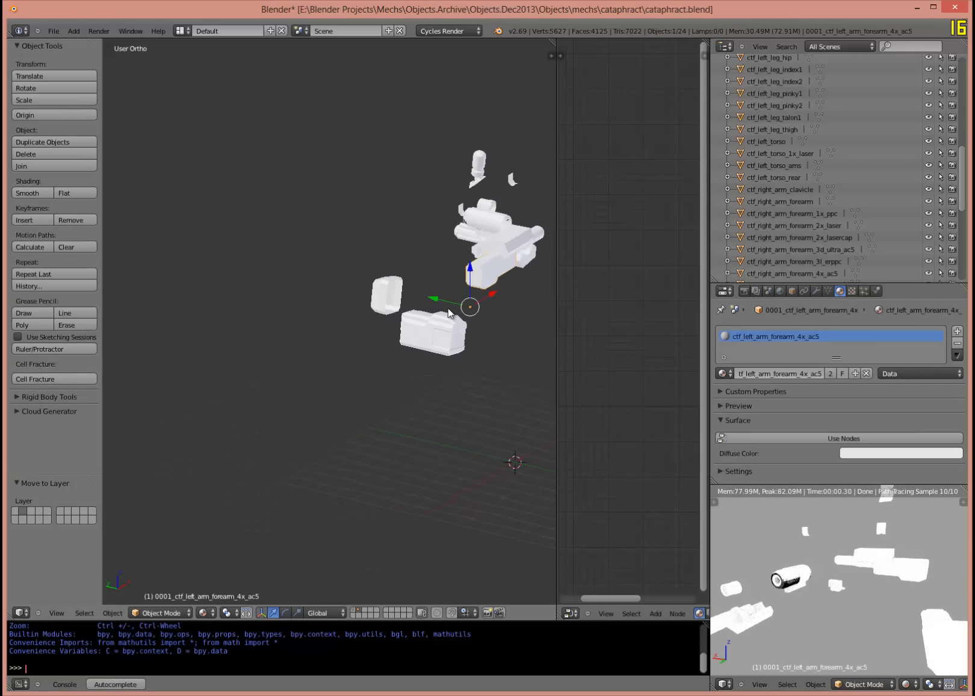
{"action": "middle_click_drag", "start_coordinate": [448, 313], "coordinate": [512, 316]}
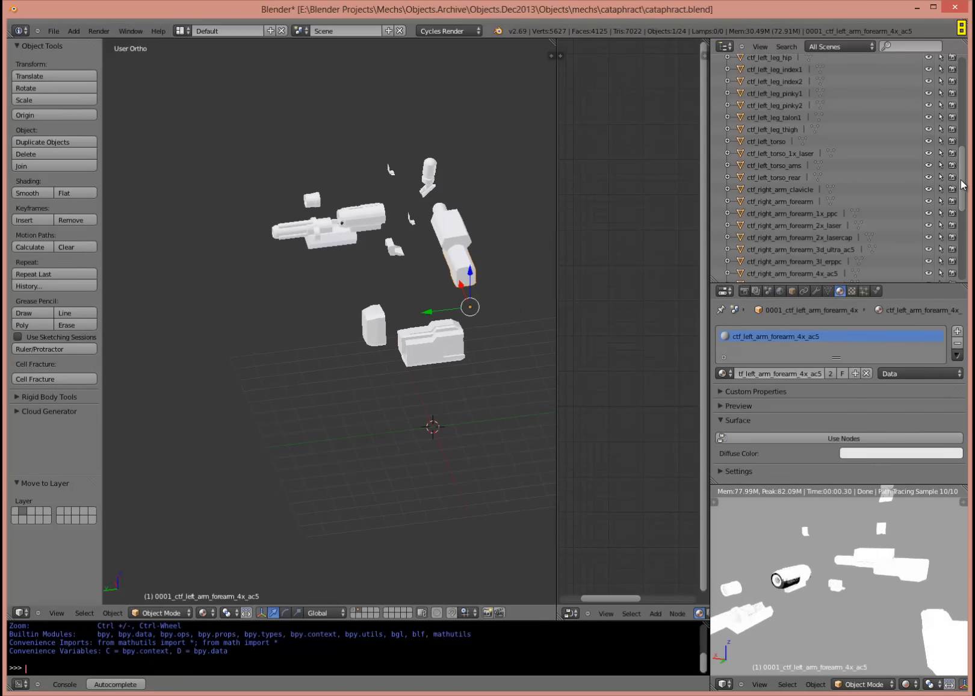
{"action": "left_click_drag", "start_coordinate": [962, 180], "coordinate": [966, 85]}
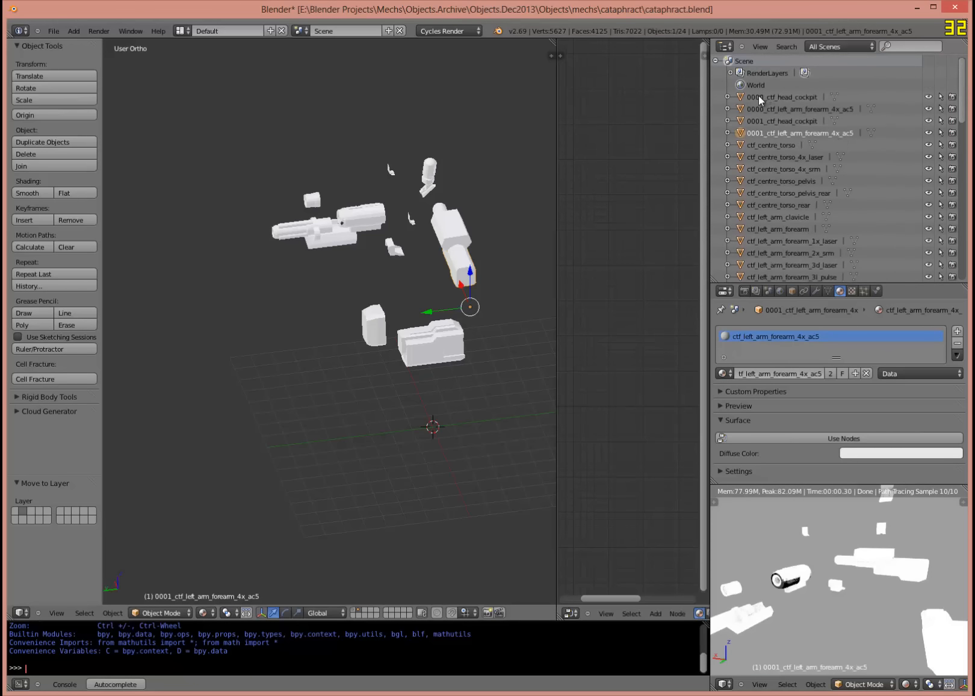
{"action": "middle_click_drag", "start_coordinate": [407, 230], "coordinate": [504, 241]}
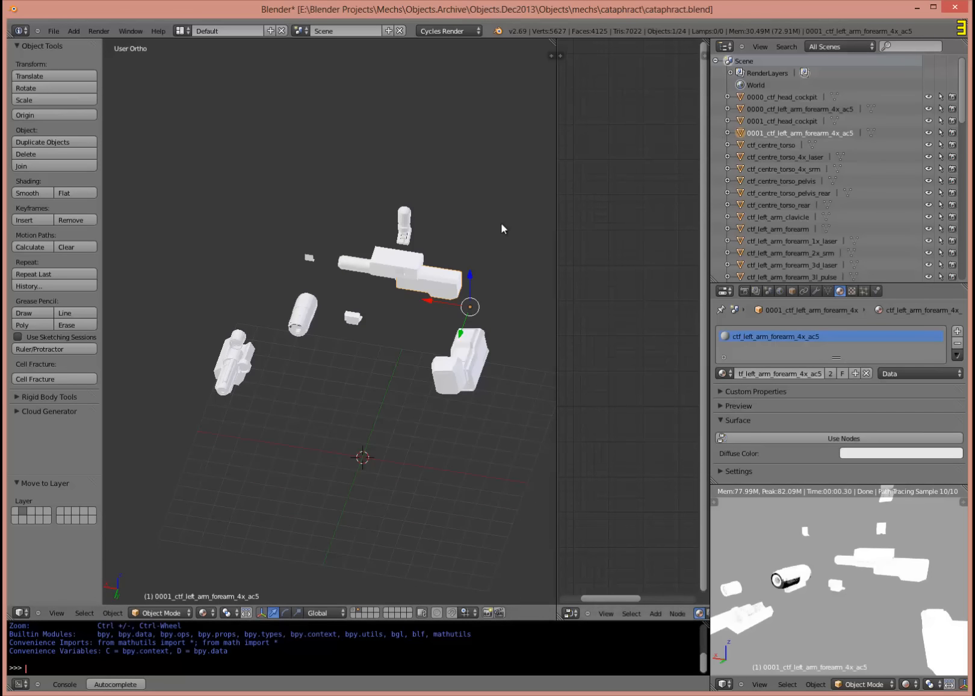
Rotate the 0001_ctf_left_arm_forearm_4x_ac5 part 270 degrees about the global X axis and 270 degrees about the global Y axis.
{"action": "key", "text": "r"}
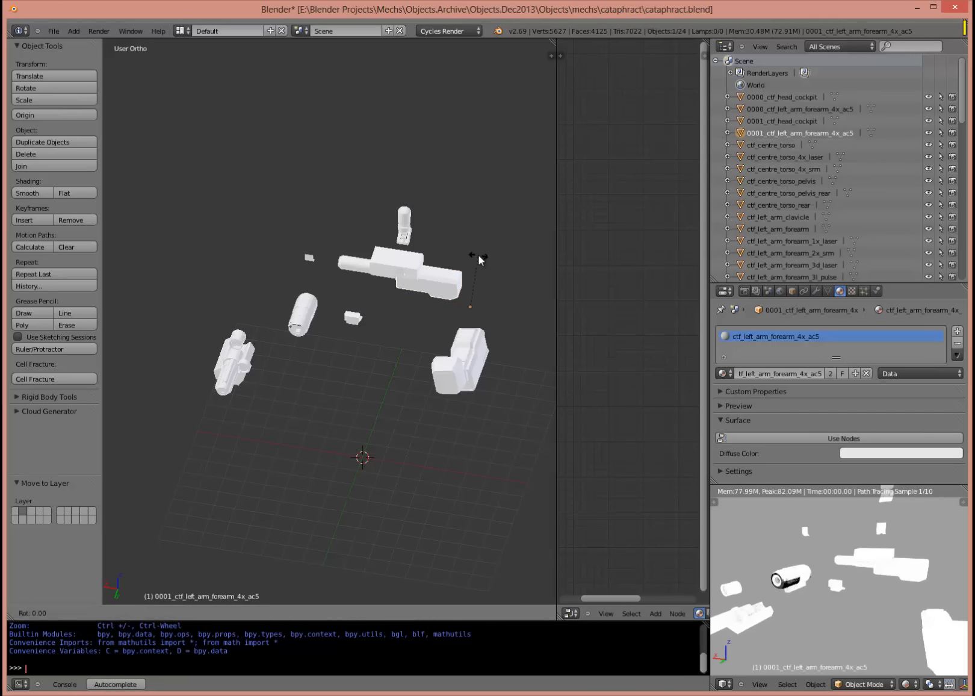
{"action": "type", "text": "x"}
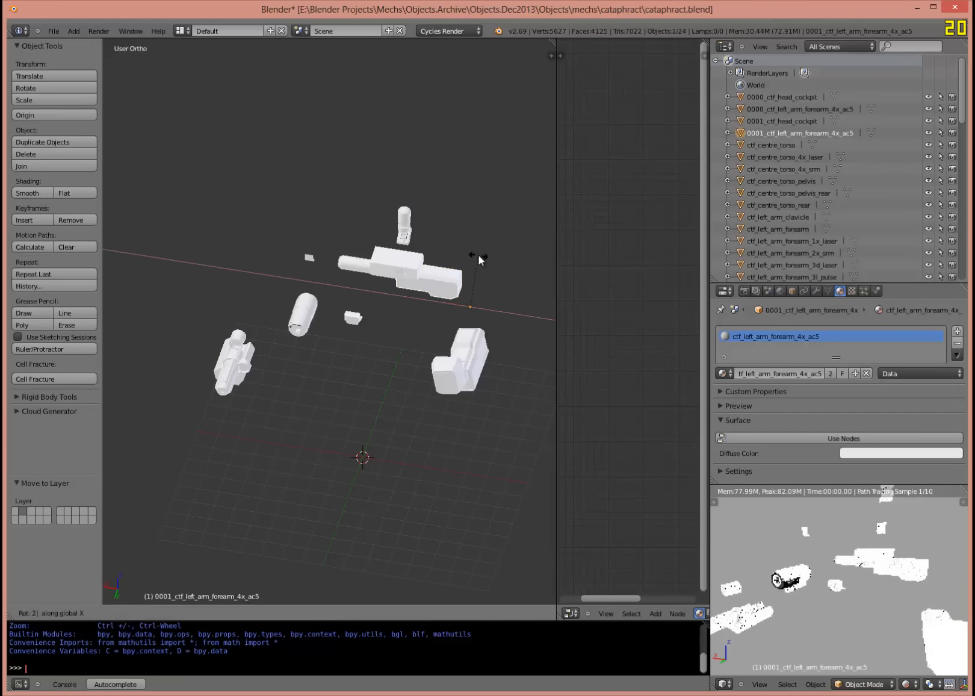
{"action": "type", "text": "270"}
{"action": "key", "text": "Return"}
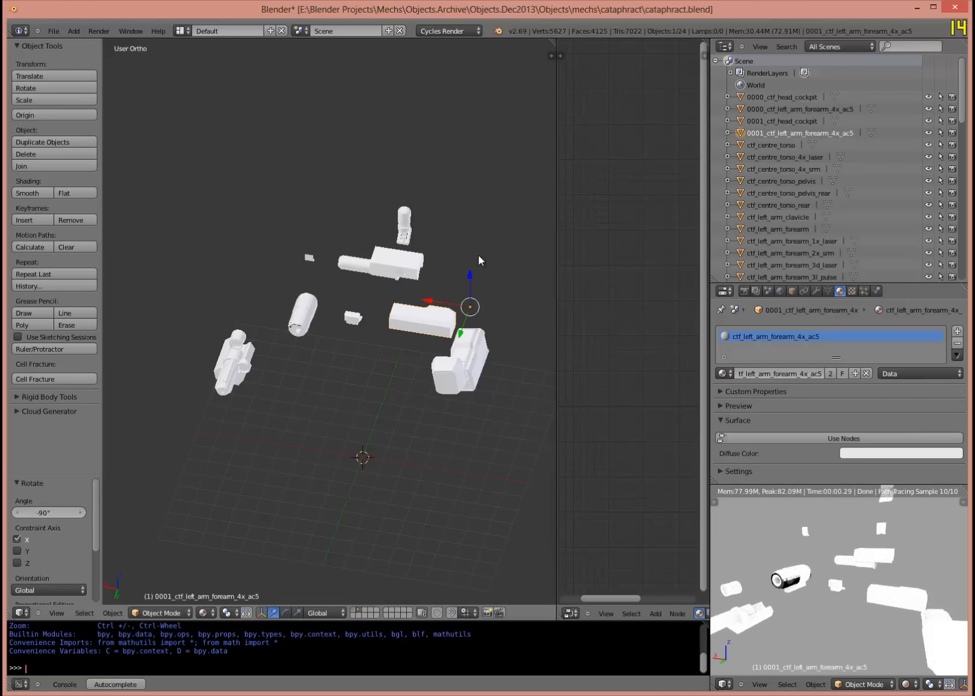
{"action": "type", "text": "ry270"}
{"action": "key", "text": "Return"}
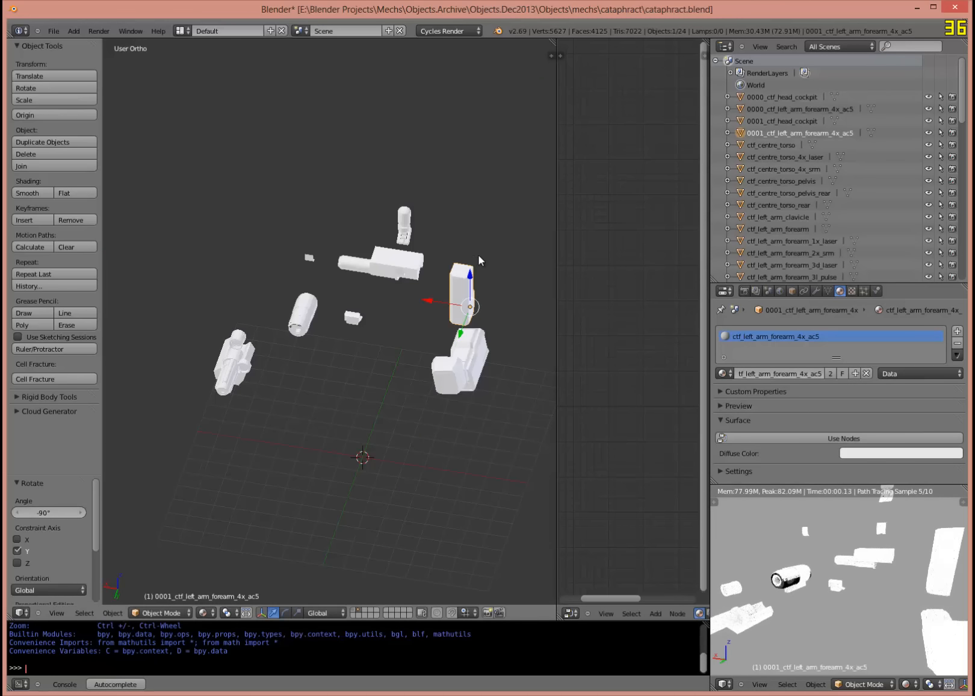
{"action": "mouse_move", "coordinate": [476, 255]}
{"action": "middle_mouse_down"}
{"action": "mouse_move", "coordinate": [456, 242]}
{"action": "mouse_move", "coordinate": [284, 214]}
{"action": "mouse_move", "coordinate": [313, 204]}
{"action": "mouse_move", "coordinate": [391, 212]}
{"action": "mouse_move", "coordinate": [481, 232]}
{"action": "middle_mouse_up"}
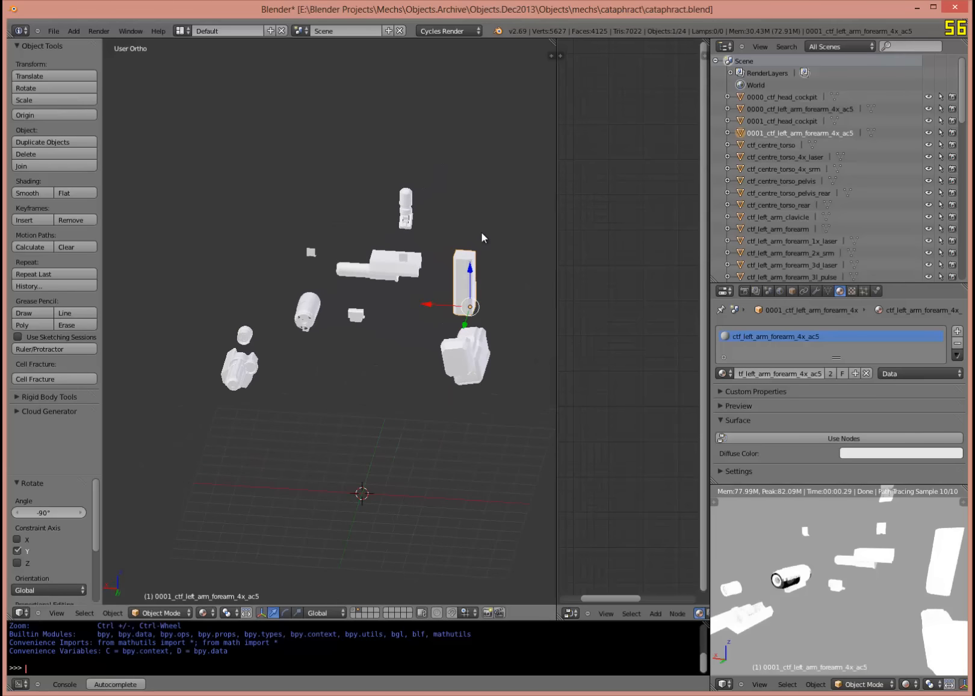
Select the 0000_ctf_left_arm_forearm_4x_ac5 part and rotate it 270 degrees about global X and 270 degrees about global Y.
{"action": "right_click", "coordinate": [411, 268]}
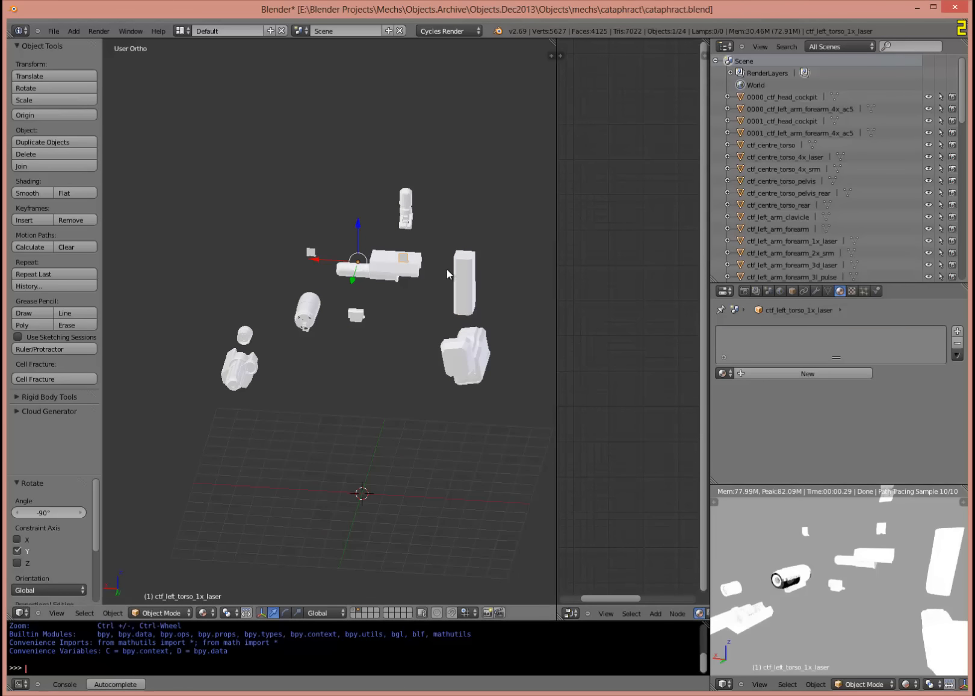
{"action": "middle_click_drag", "start_coordinate": [447, 270], "coordinate": [465, 315]}
{"action": "right_click", "coordinate": [420, 283]}
{"action": "type", "text": "rx"}
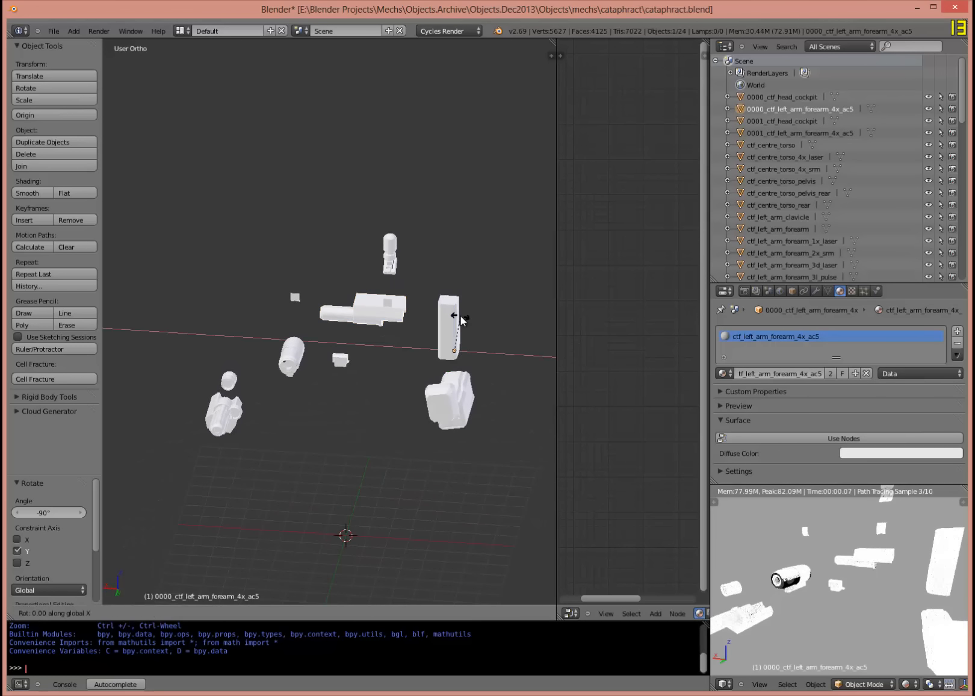
{"action": "type", "text": "90"}
{"action": "key", "text": "Return"}
{"action": "key", "text": "r"}
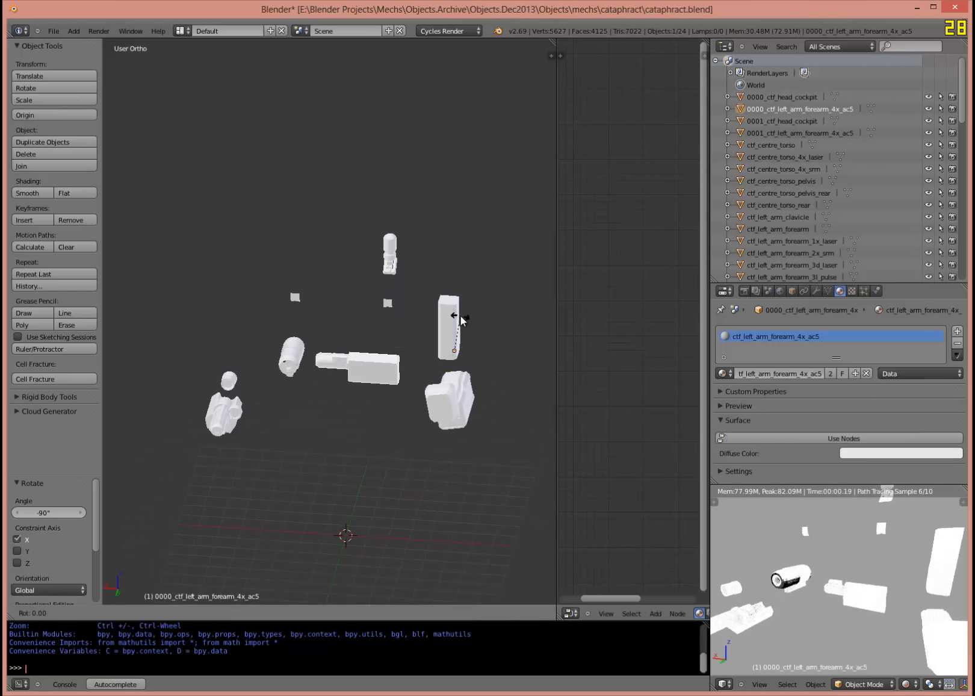
{"action": "type", "text": "xy90"}
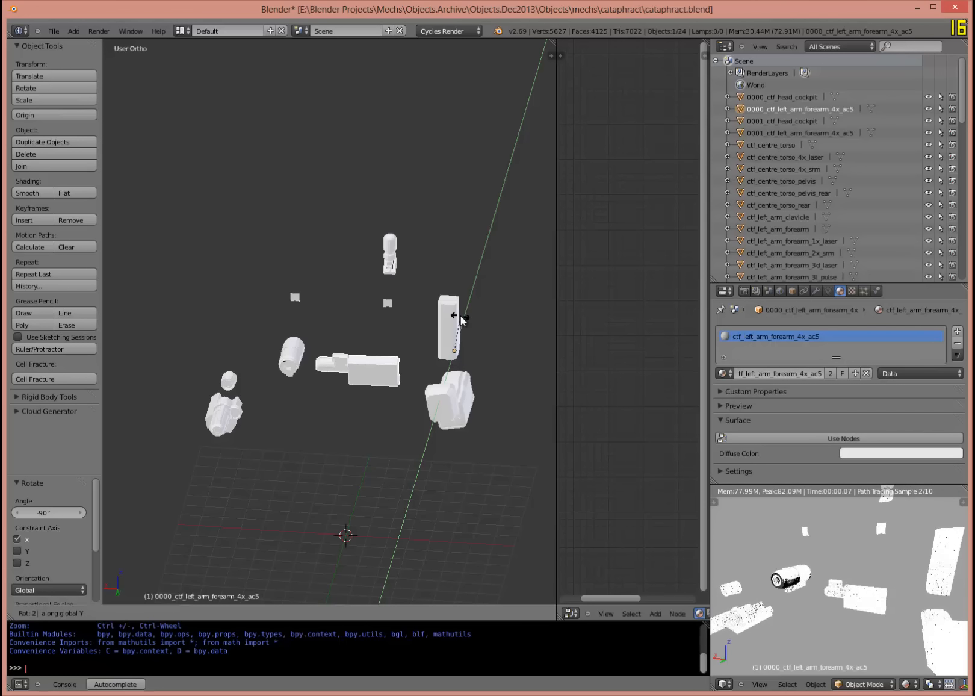
{"action": "key", "text": "Return"}
Select both ctf_left_arm_forearm_4x_ac5 parts, 0000 and 0001, and rotate them together 270 degrees about the global X axis.
{"action": "middle_click_drag", "start_coordinate": [409, 270], "coordinate": [408, 313]}
{"action": "right_click", "coordinate": [430, 325], "text": "shift"}
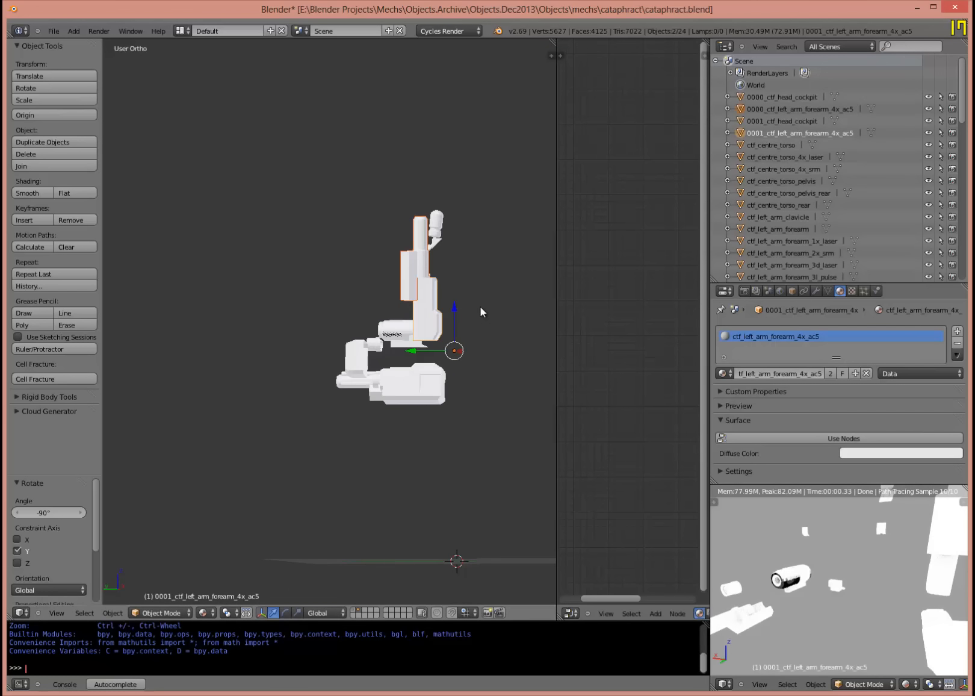
{"action": "type", "text": "r"}
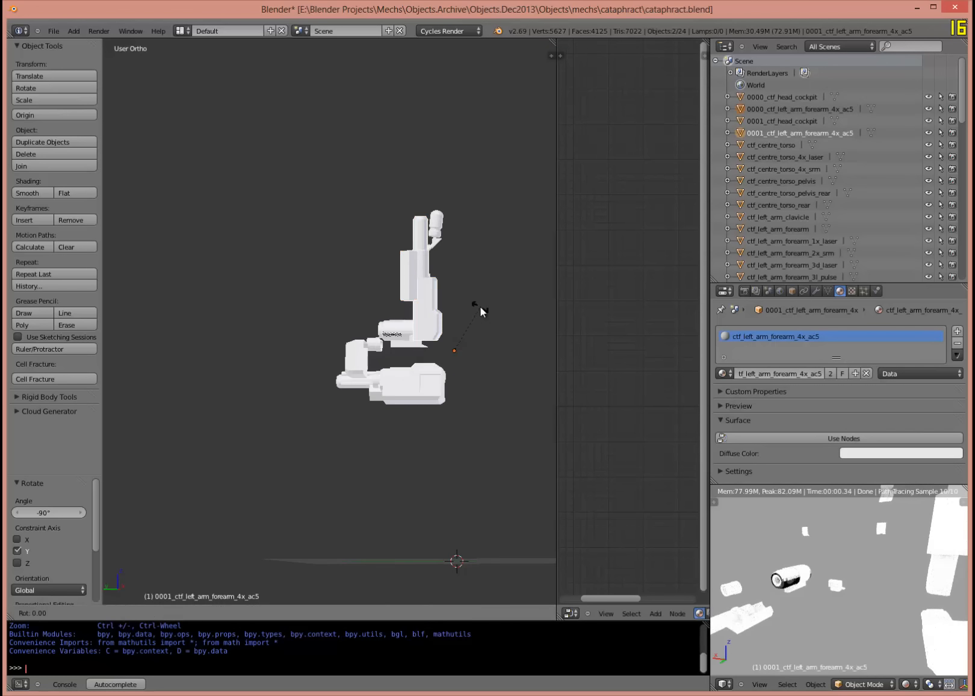
{"action": "type", "text": "x270"}
{"action": "key", "text": "Return"}
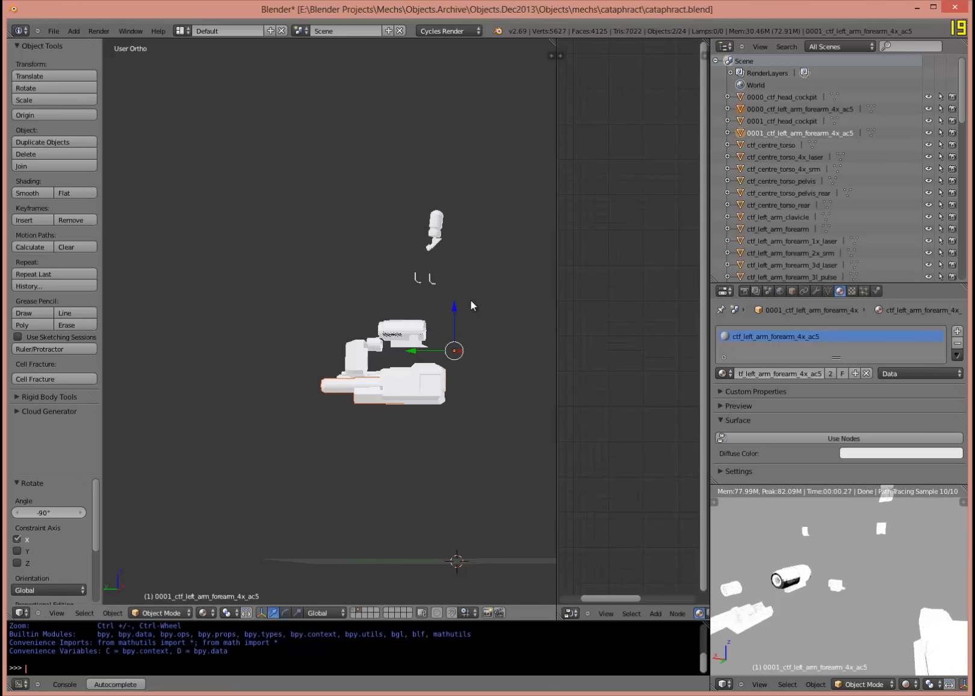
Assign the existing cataphract_variant material to the ctf_left_arm_forearm_4x_ac5_cap object.
{"action": "middle_click_drag", "start_coordinate": [300, 269], "coordinate": [397, 287]}
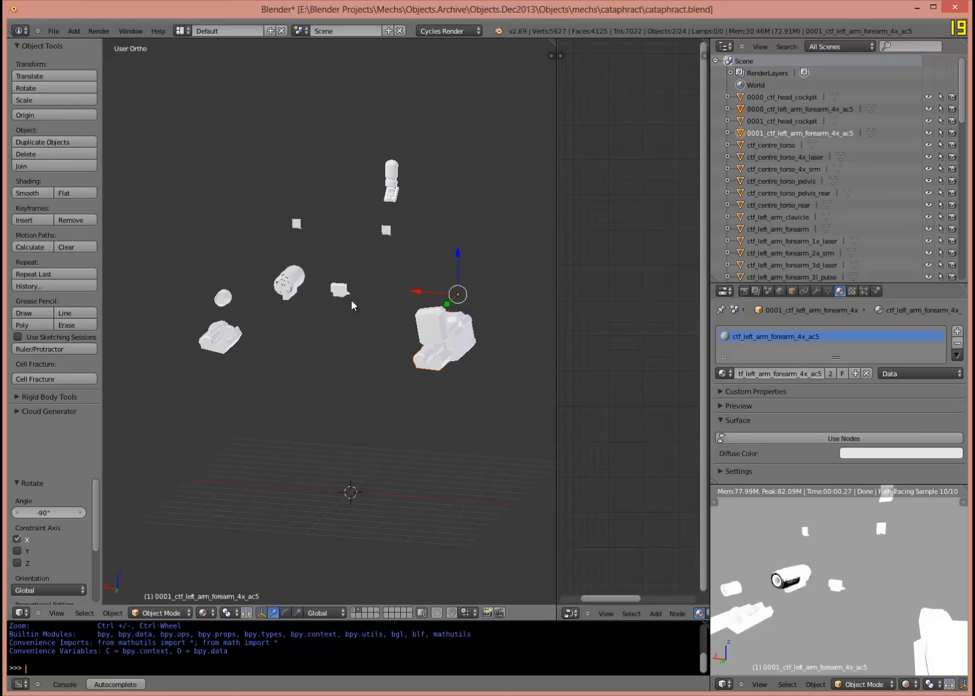
{"action": "right_click", "coordinate": [435, 328]}
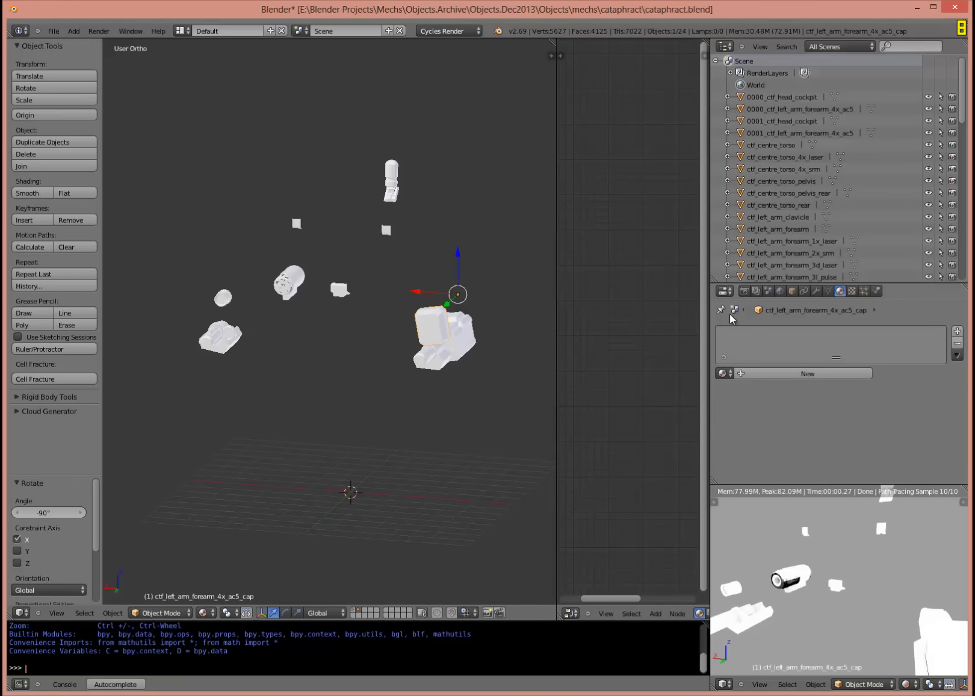
{"action": "left_click", "coordinate": [724, 374]}
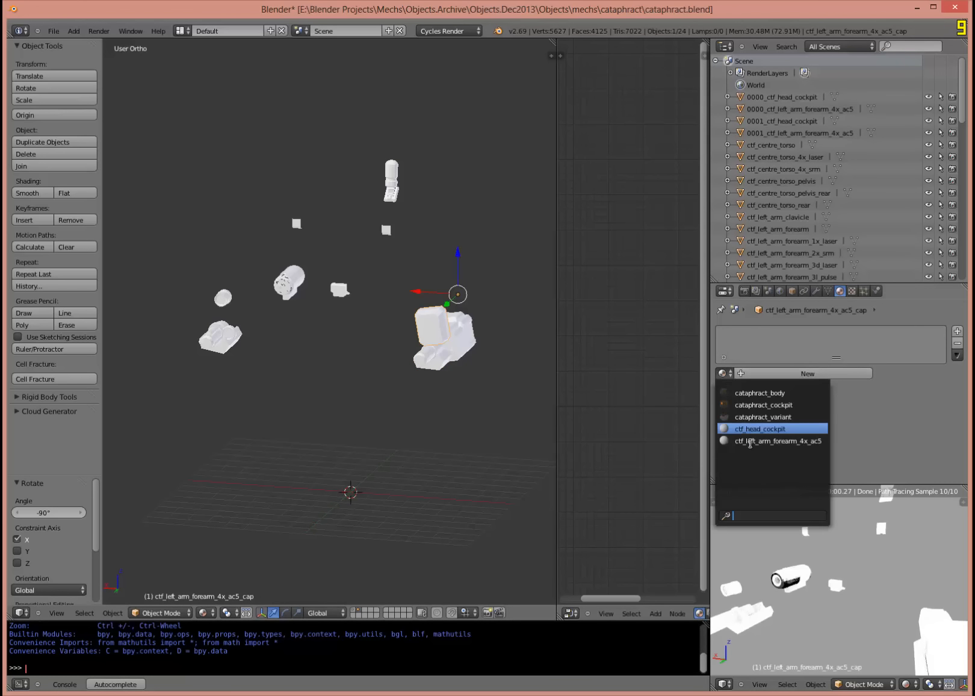
{"action": "left_click", "coordinate": [764, 417]}
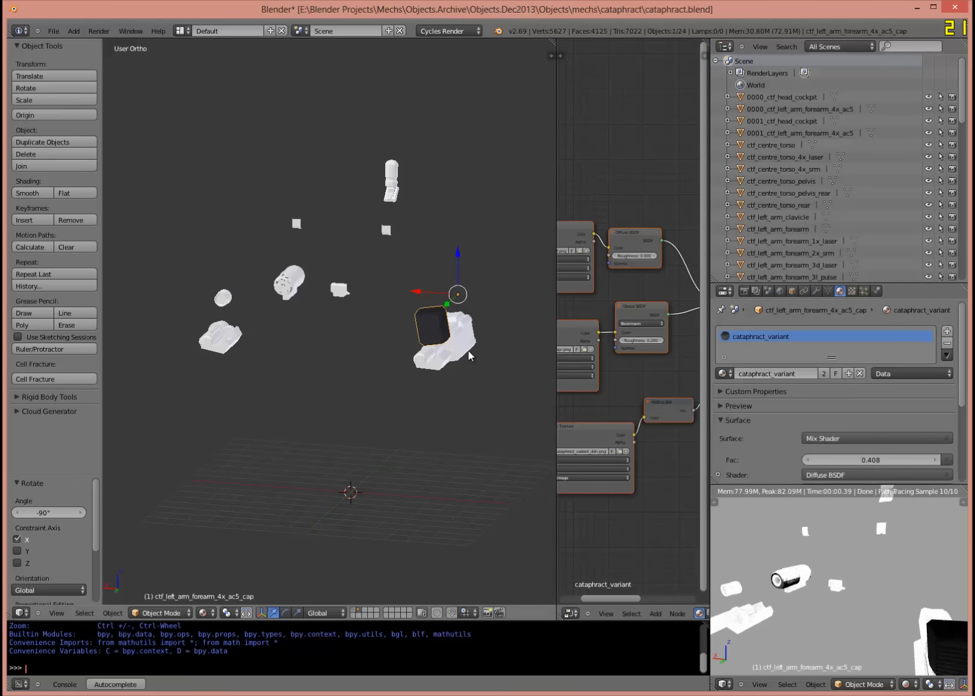
{"action": "scroll", "coordinate": [437, 308], "scroll_direction": "up", "scroll_amount": 3}
{"action": "scroll", "coordinate": [437, 307], "scroll_direction": "down", "scroll_amount": 3}
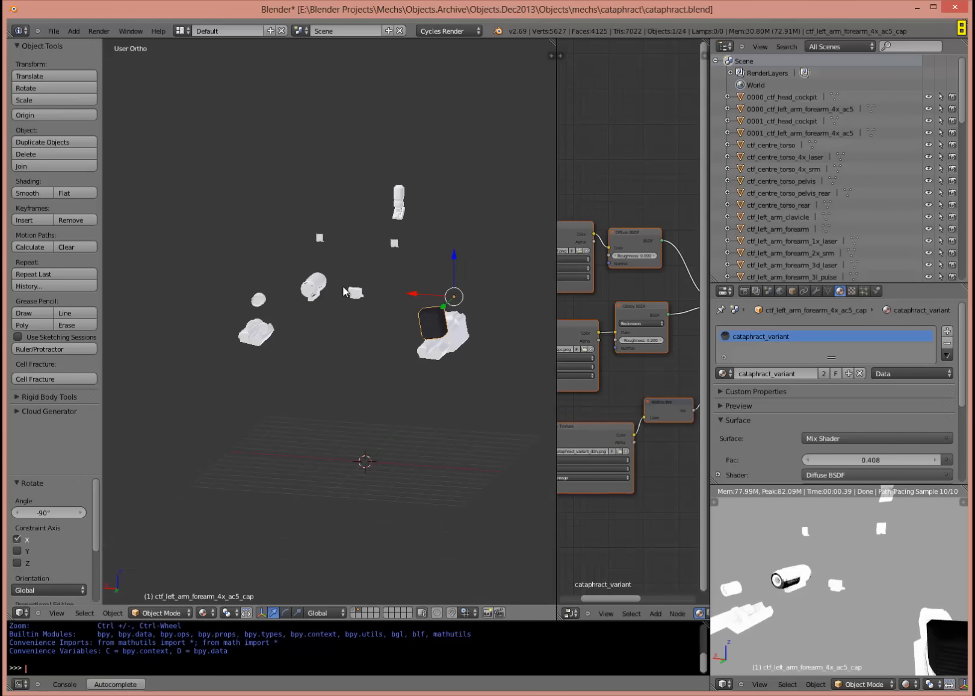
Select all the weapon parts on this layer and link the cap's cataphract_variant material to them.
{"action": "key", "text": "a"}
{"action": "key", "text": "a"}
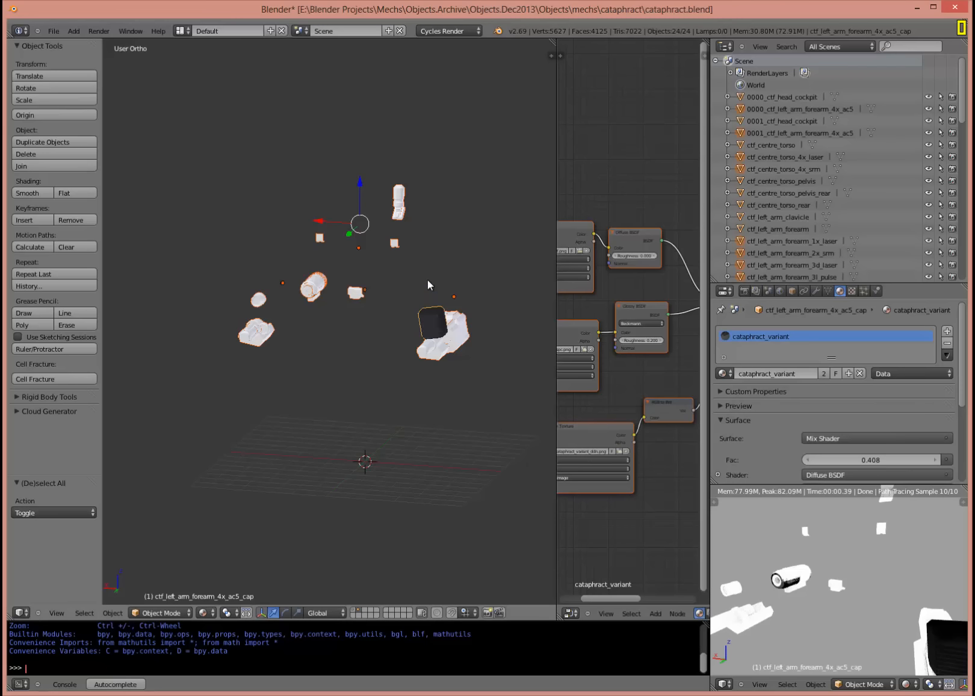
{"action": "scroll", "coordinate": [421, 299], "scroll_direction": "up", "scroll_amount": 1}
{"action": "scroll", "coordinate": [441, 327], "scroll_direction": "up", "scroll_amount": 5}
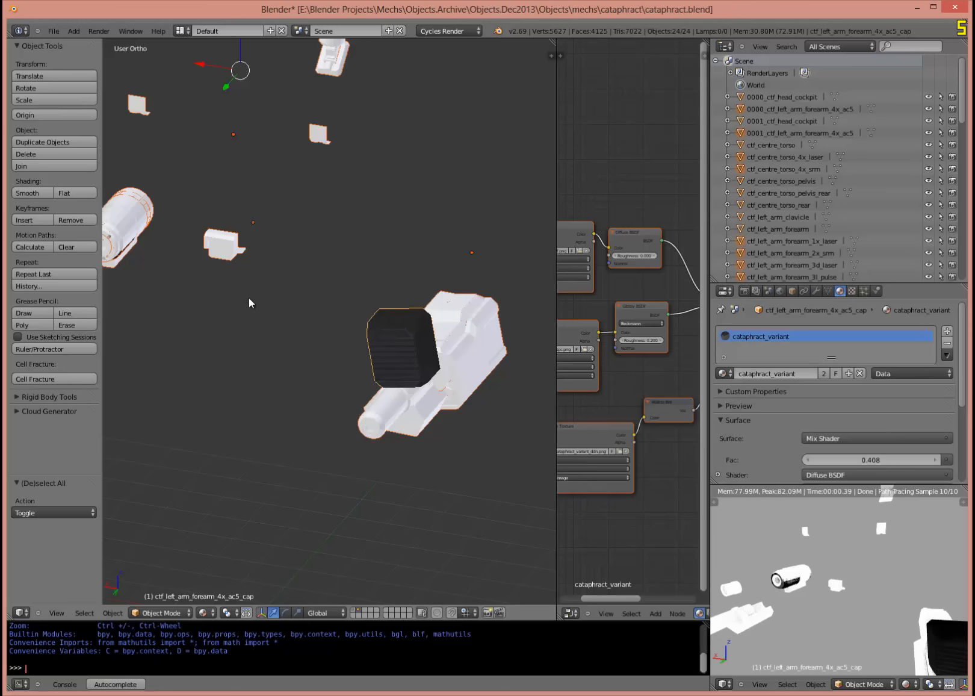
{"action": "middle_click_drag", "start_coordinate": [240, 302], "coordinate": [265, 302]}
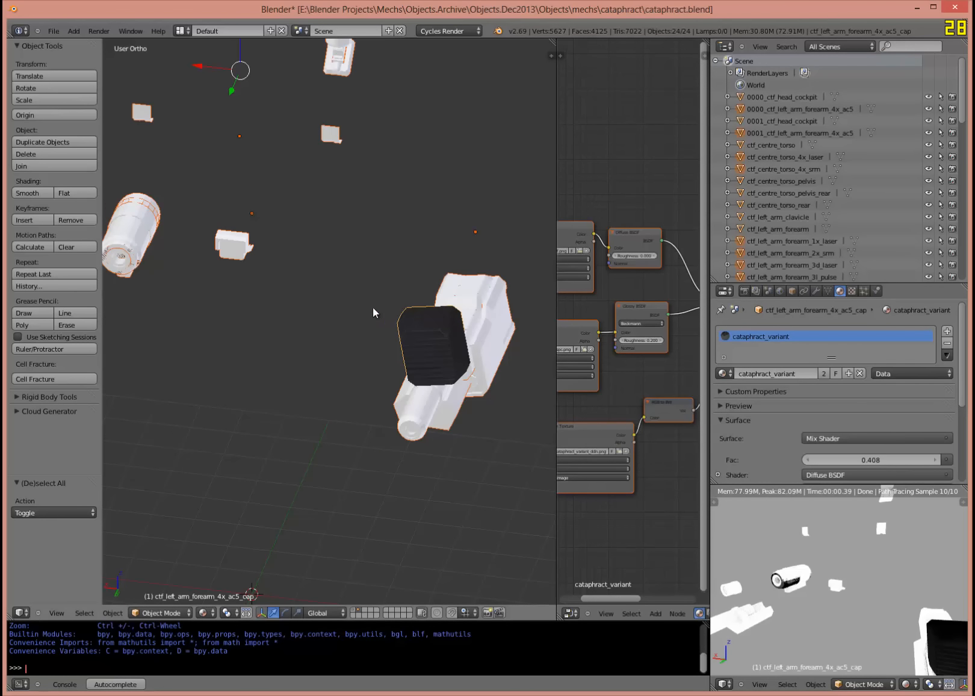
{"action": "middle_click_drag", "start_coordinate": [372, 307], "coordinate": [333, 321]}
{"action": "scroll", "coordinate": [343, 345], "scroll_direction": "down", "scroll_amount": 2}
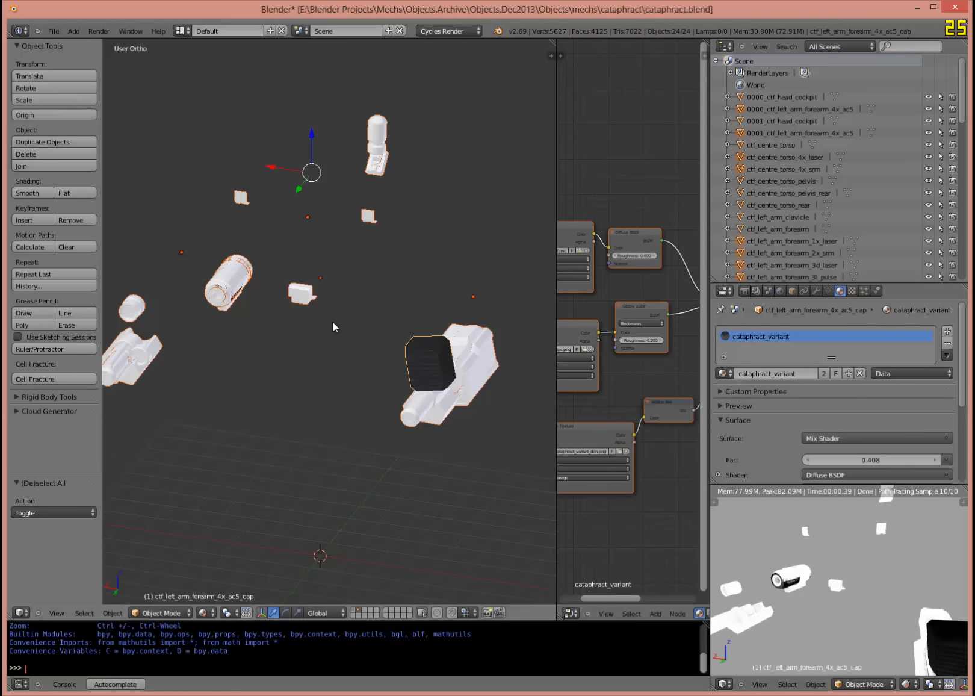
{"action": "key", "text": "ctrl+l"}
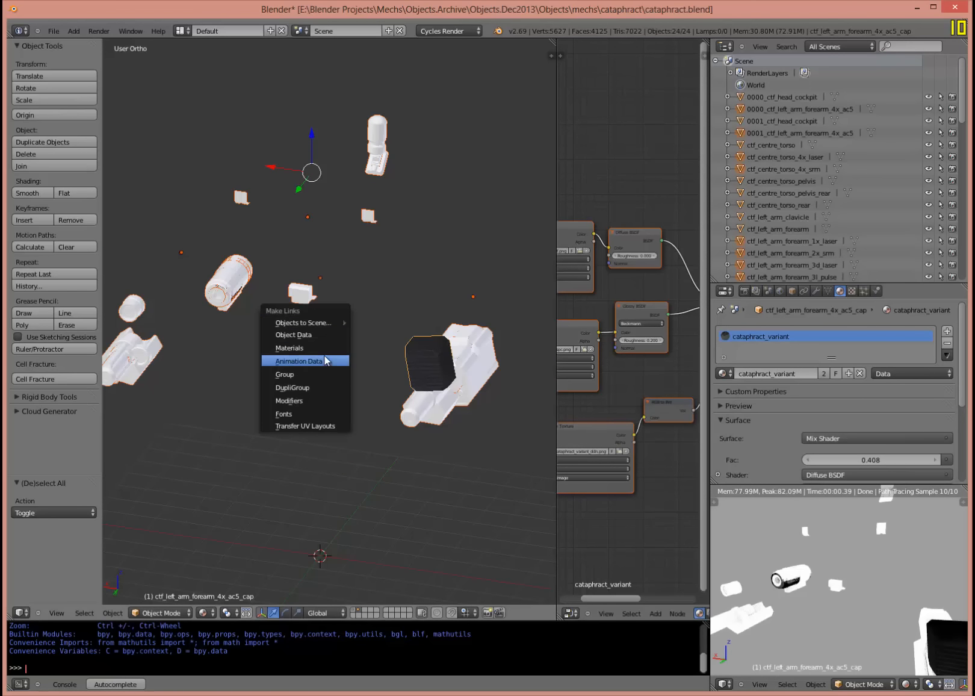
{"action": "left_click", "coordinate": [291, 348]}
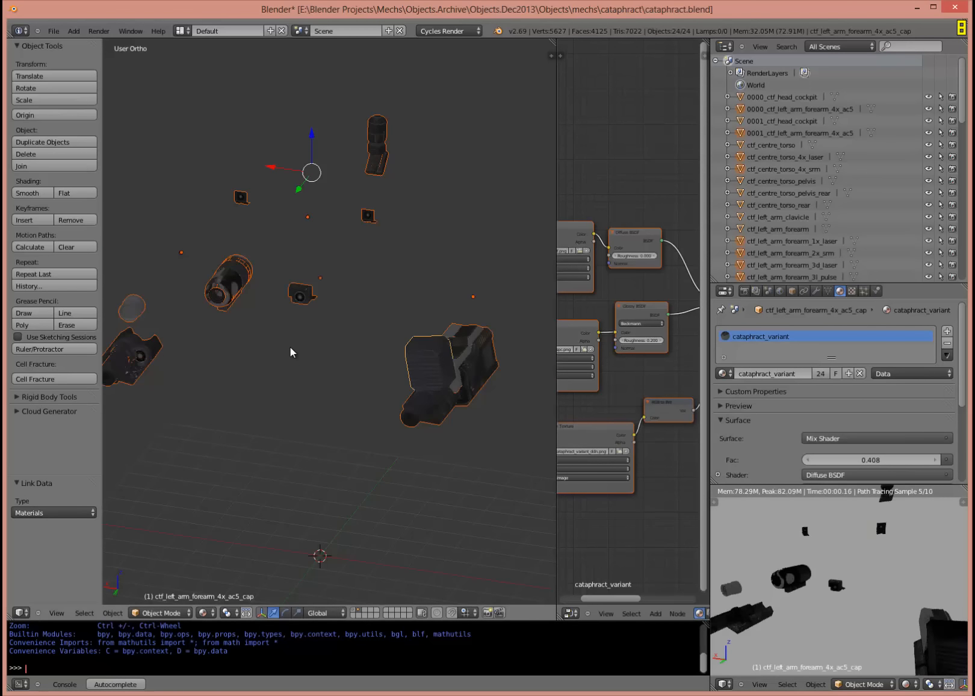
{"action": "middle_click_drag", "start_coordinate": [316, 300], "coordinate": [263, 313]}
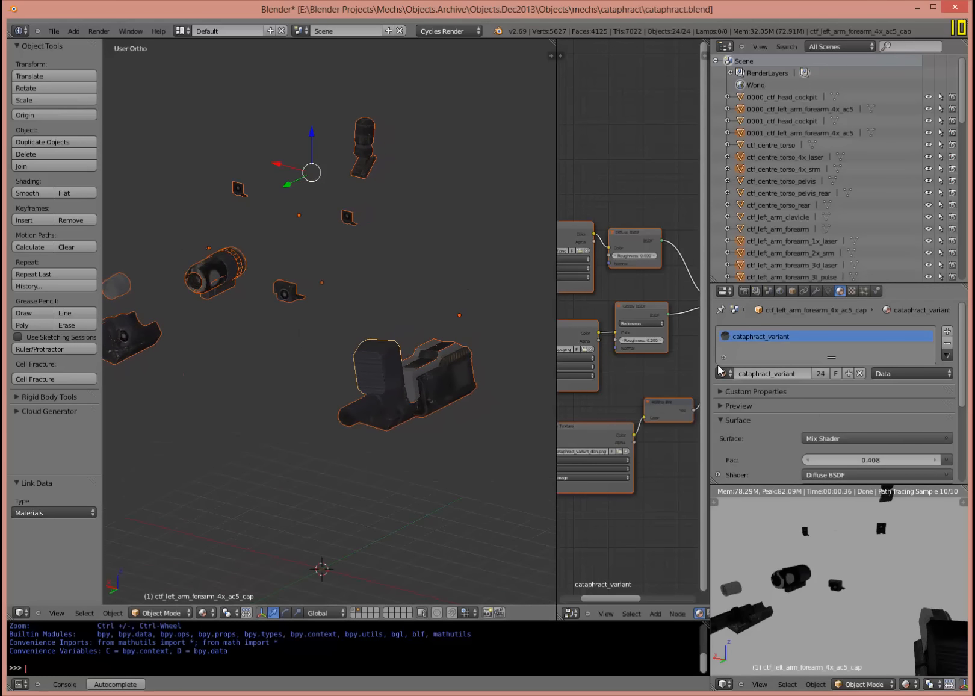
{"action": "scroll", "coordinate": [448, 386], "scroll_direction": "up", "scroll_amount": 6}
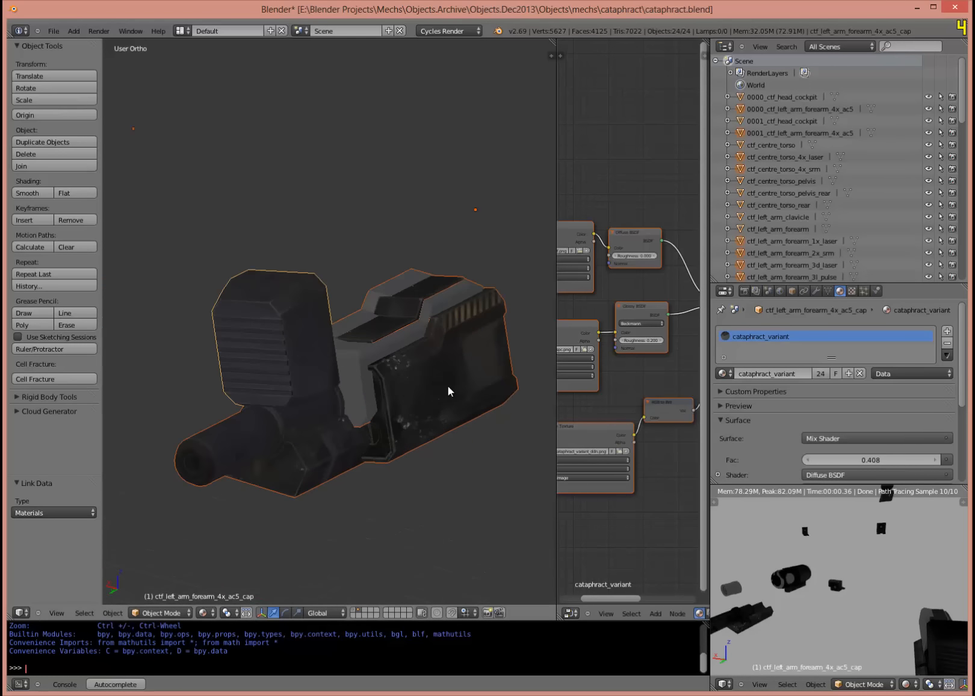
{"action": "scroll", "coordinate": [444, 367], "scroll_direction": "down", "scroll_amount": 5}
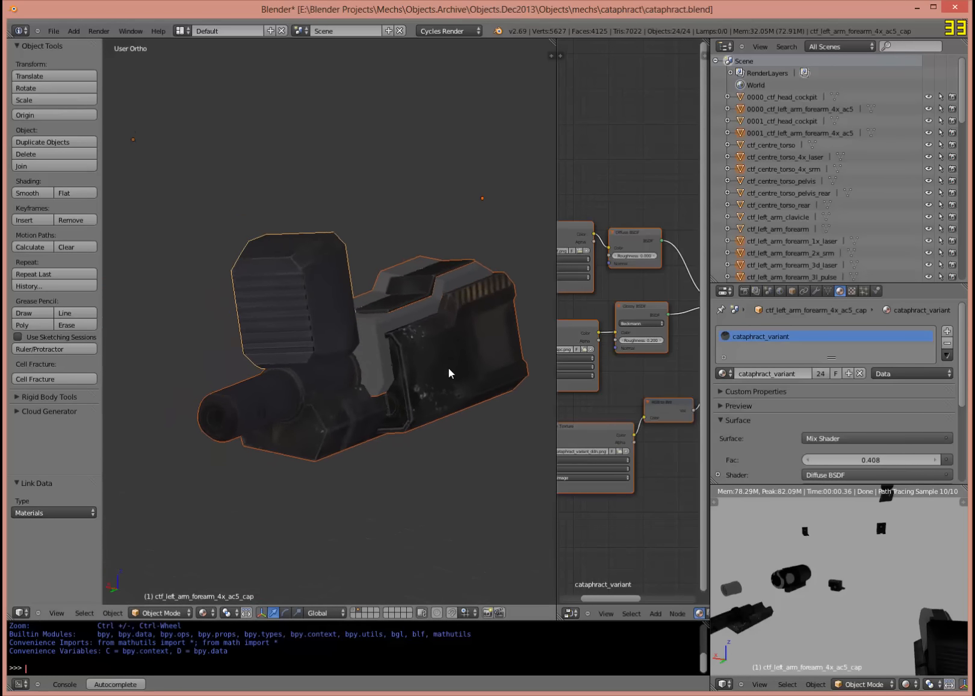
Inspect the overlapping right torso weapons by temporarily moving ctf_right_torso_2x_ac10 and ctf_right_torso_3d_lbx aside, cancelling each move.
{"action": "middle_click_drag", "start_coordinate": [220, 282], "coordinate": [365, 342], "text": "shift"}
{"action": "scroll", "coordinate": [383, 330], "scroll_direction": "up", "scroll_amount": 6}
{"action": "right_click", "coordinate": [382, 323]}
{"action": "key", "text": "g"}
{"action": "right_click", "coordinate": [388, 411]}
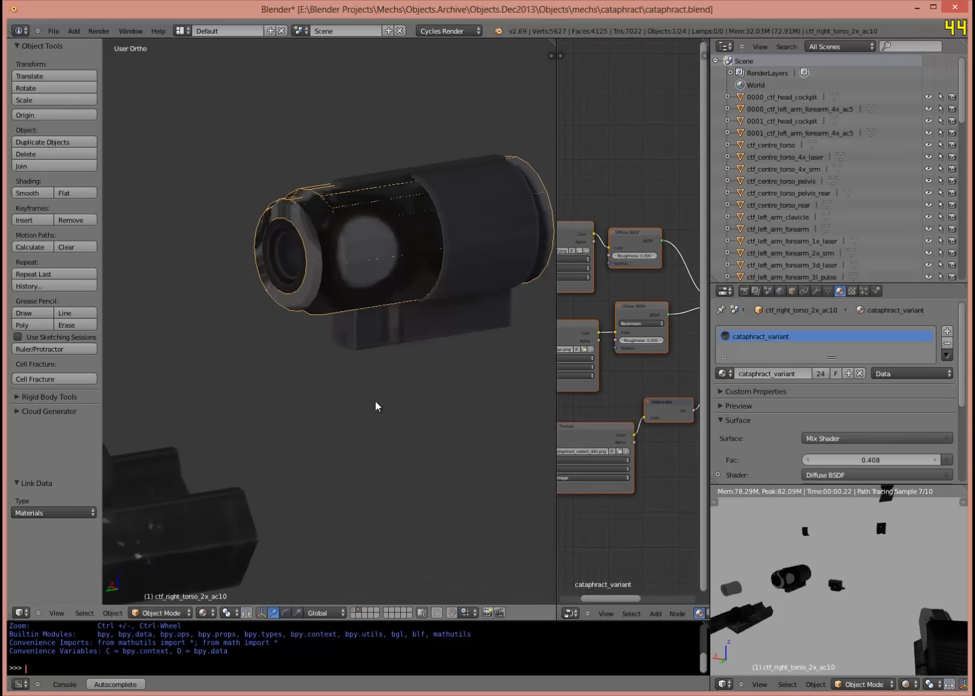
{"action": "middle_click_drag", "start_coordinate": [376, 400], "coordinate": [377, 383]}
{"action": "right_click", "coordinate": [318, 299]}
{"action": "key", "text": "g"}
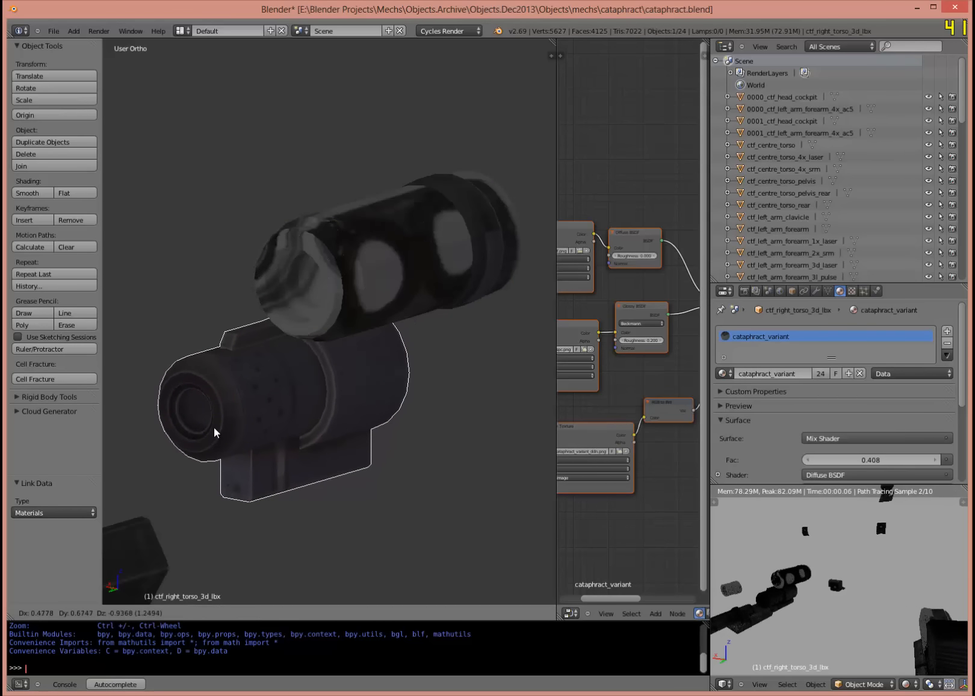
{"action": "right_click", "coordinate": [214, 425]}
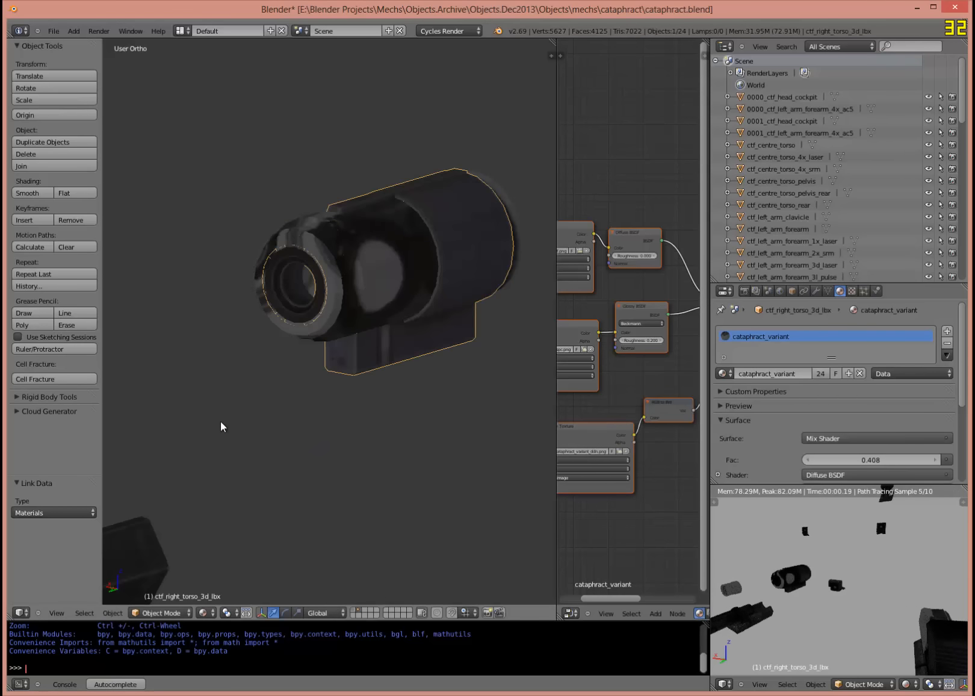
{"action": "right_click", "coordinate": [384, 270]}
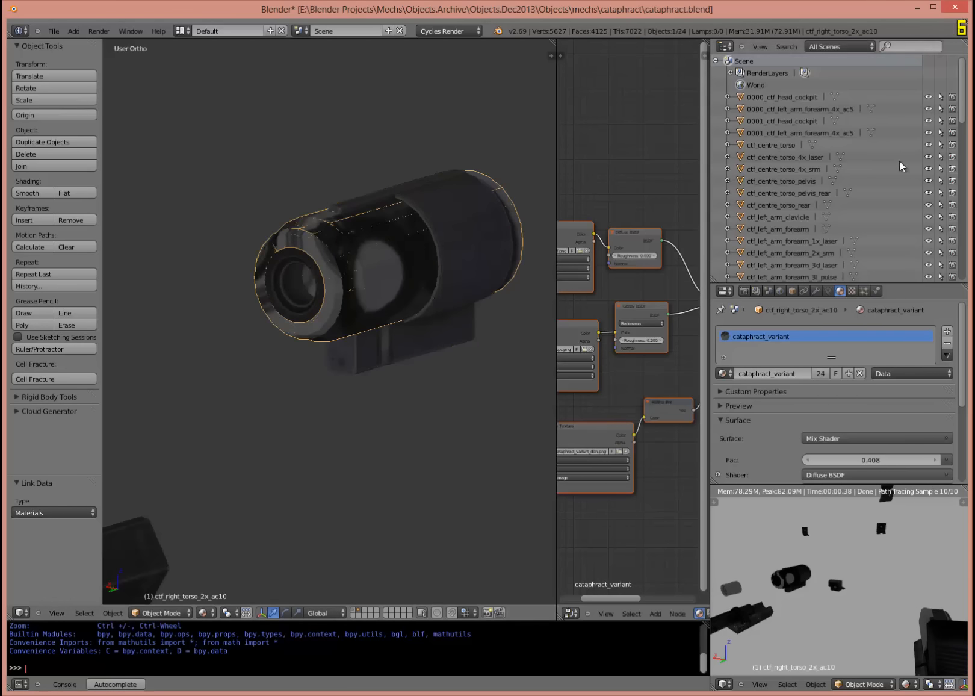
Assign the cataphract_body material to ctf_right_torso_2x_ac10, test-move the weapon aside to check its texture, and cancel the move.
{"action": "left_click_drag", "start_coordinate": [964, 108], "coordinate": [956, 274]}
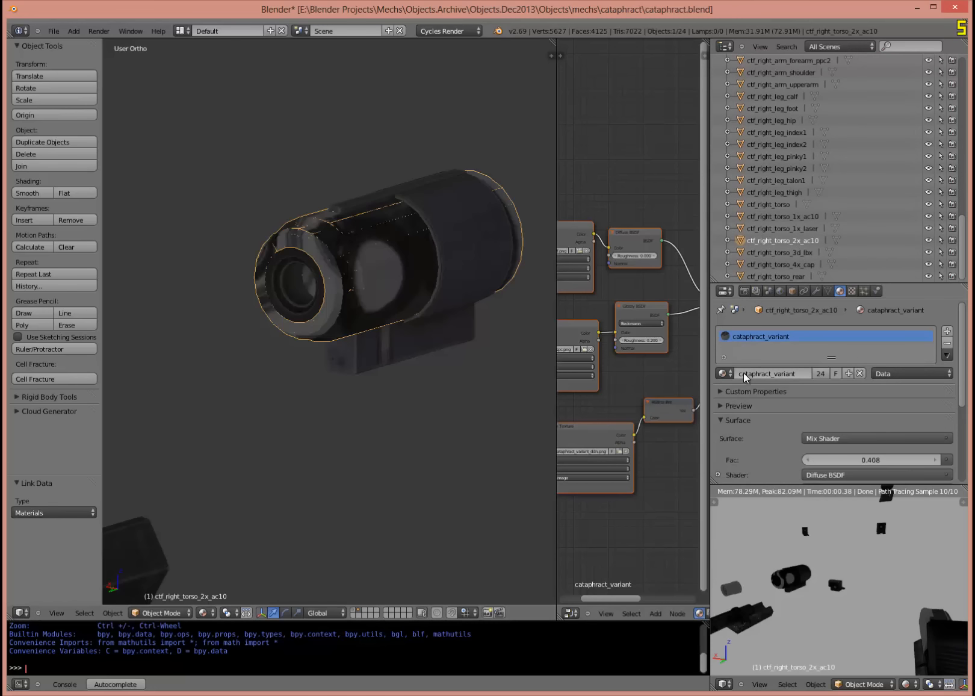
{"action": "left_click", "coordinate": [723, 374]}
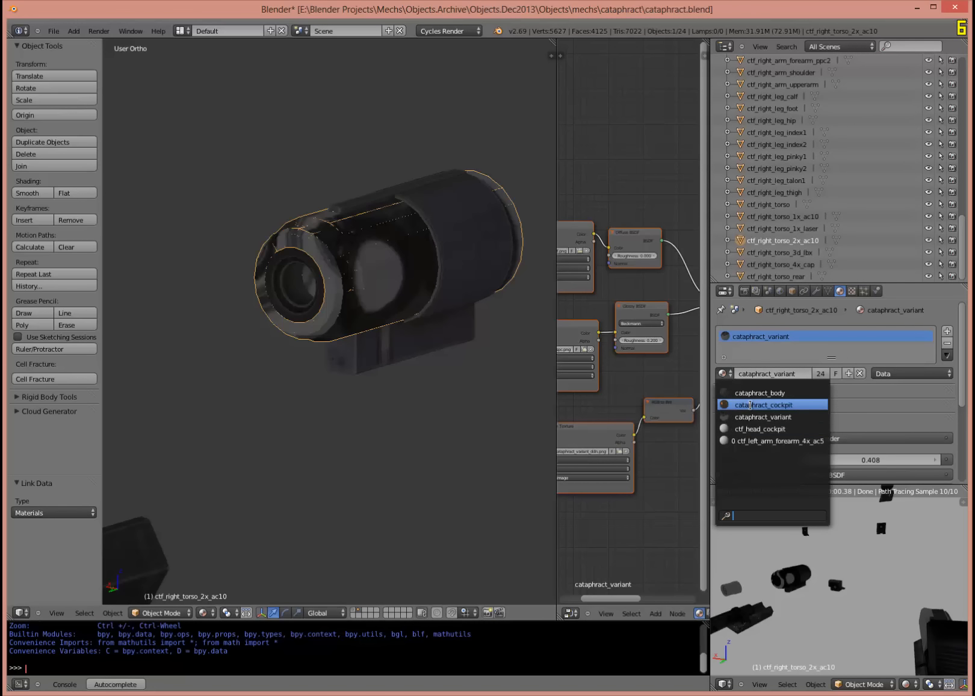
{"action": "left_click", "coordinate": [752, 395]}
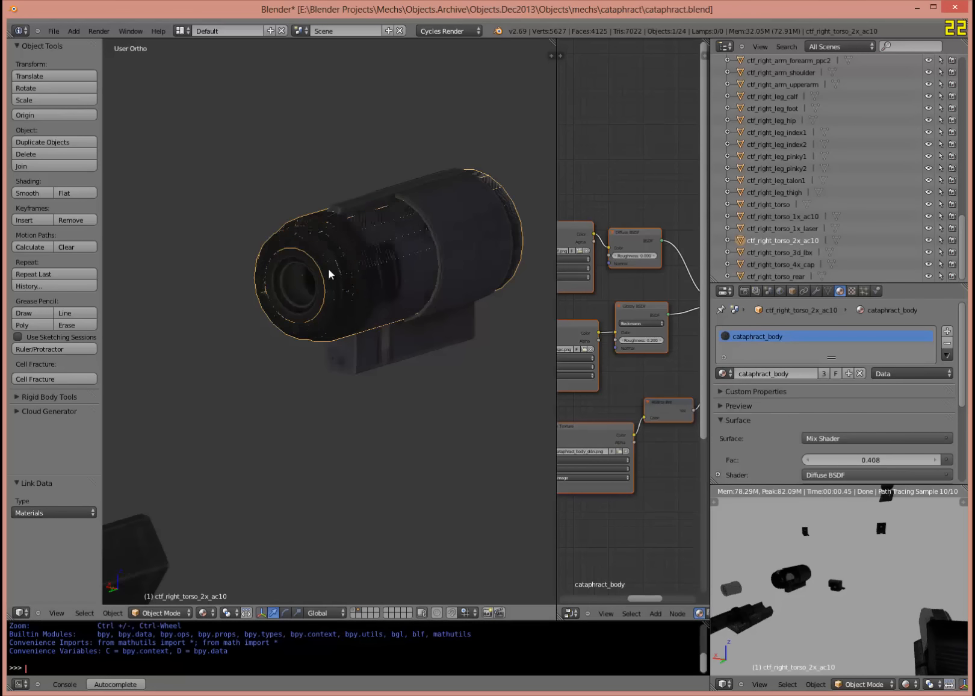
{"action": "middle_click_drag", "start_coordinate": [328, 268], "coordinate": [385, 202]}
{"action": "scroll", "coordinate": [345, 274], "scroll_direction": "down", "scroll_amount": 4}
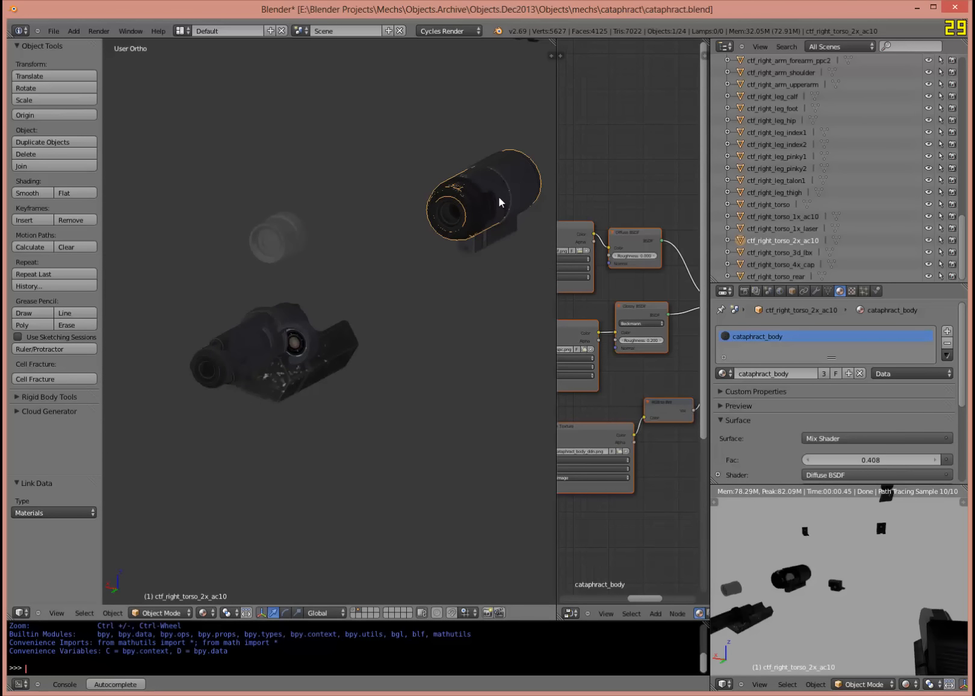
{"action": "middle_click_drag", "start_coordinate": [499, 197], "coordinate": [470, 212]}
{"action": "key", "text": "g"}
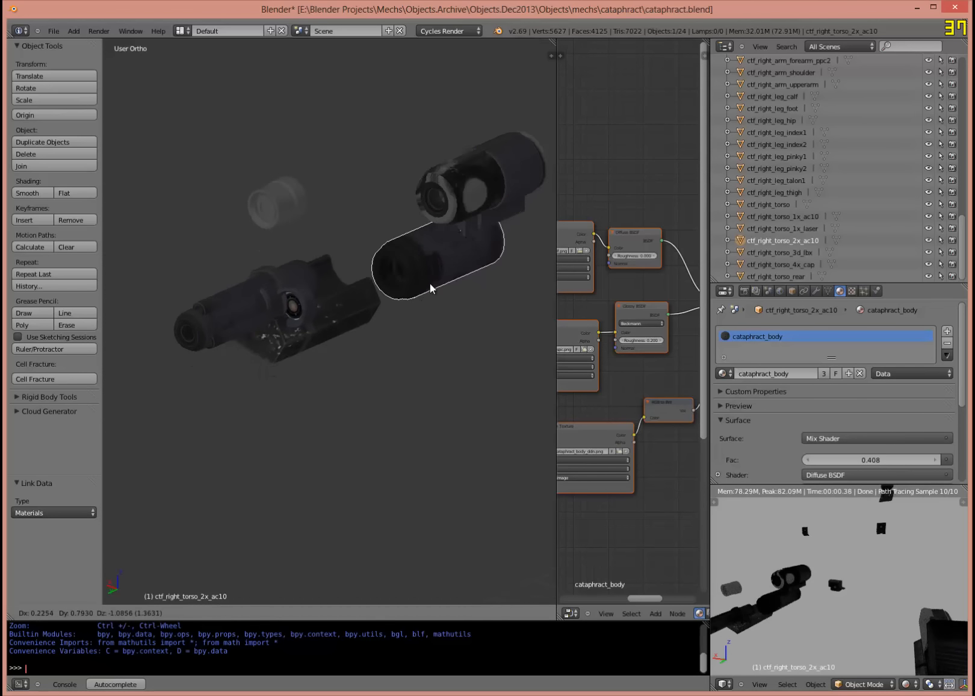
{"action": "right_click", "coordinate": [442, 276]}
Select ctf_right_torso_1x_ac10 and replace its material with cataphract_body.
{"action": "right_click", "coordinate": [479, 197]}
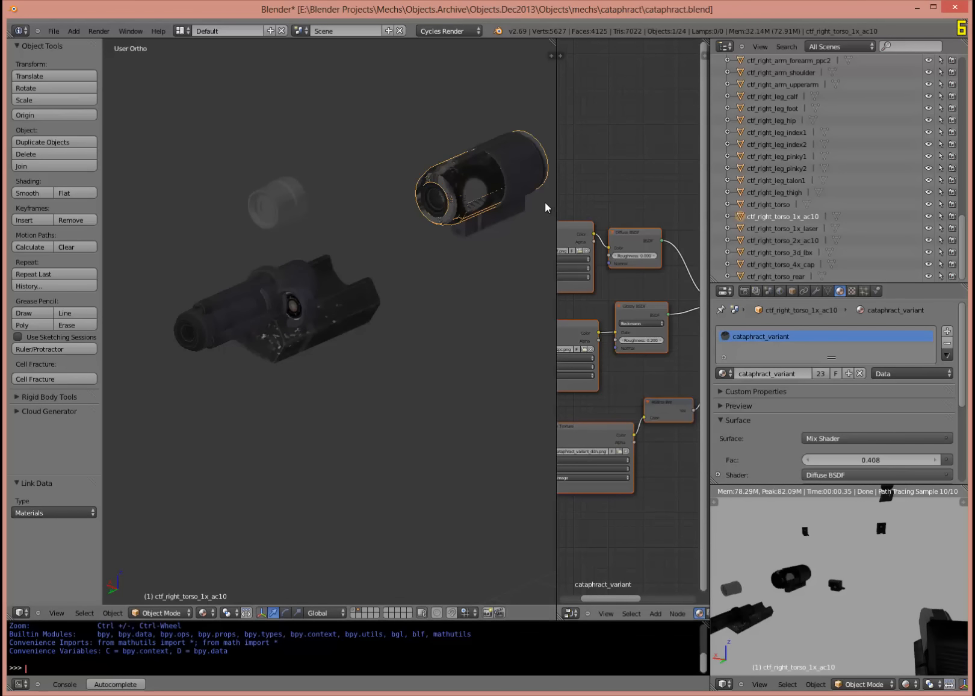
{"action": "left_click", "coordinate": [726, 374]}
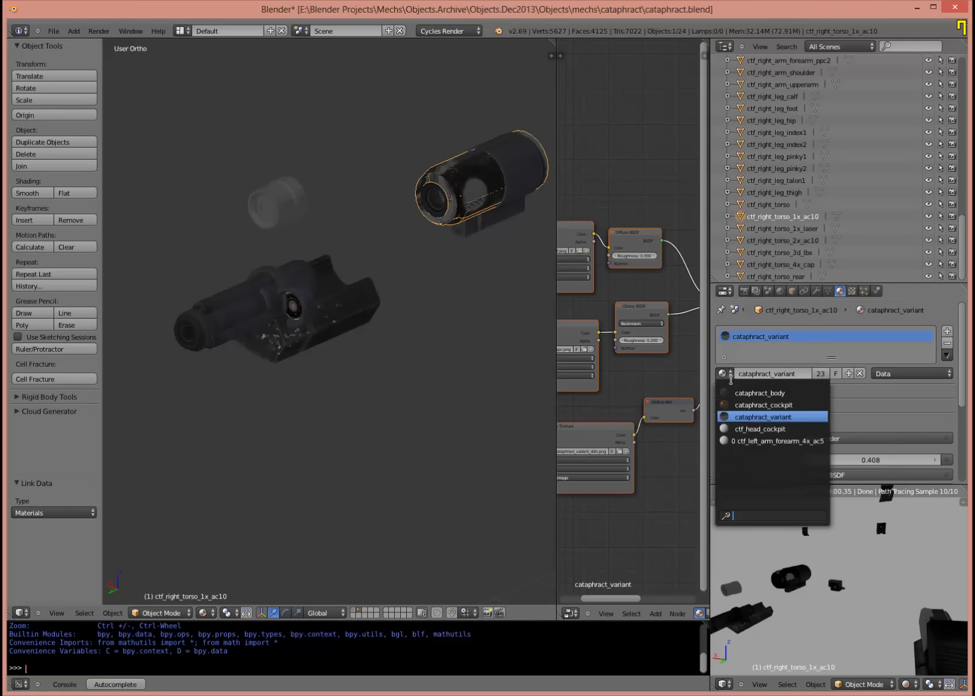
{"action": "left_click", "coordinate": [761, 395]}
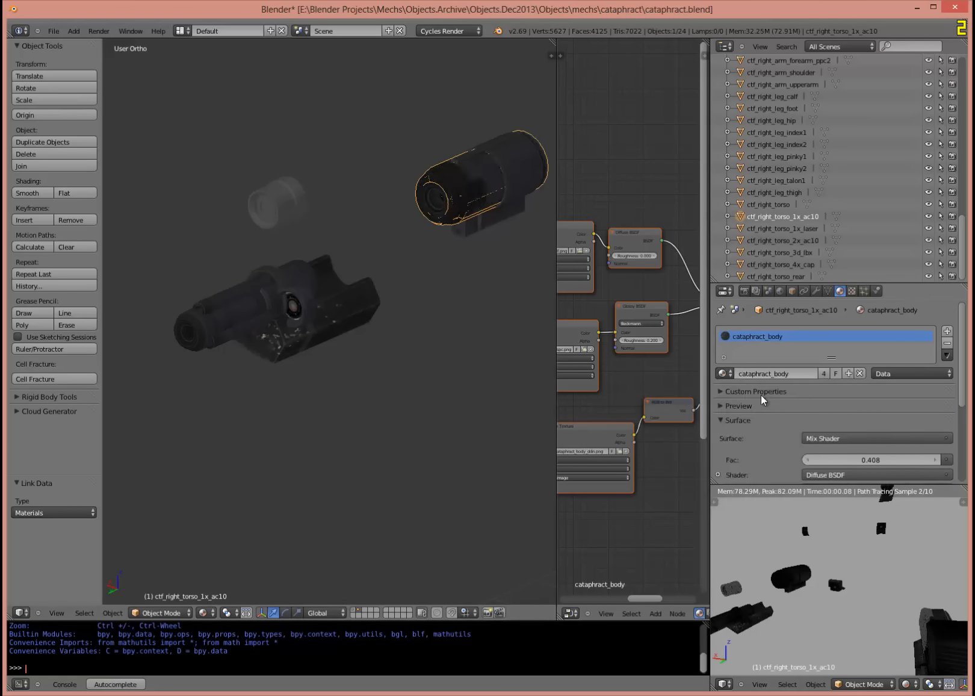
{"action": "middle_click_drag", "start_coordinate": [491, 189], "coordinate": [425, 219]}
{"action": "scroll", "coordinate": [440, 247], "scroll_direction": "up", "scroll_amount": 6}
{"action": "scroll", "coordinate": [426, 219], "scroll_direction": "down", "scroll_amount": 5}
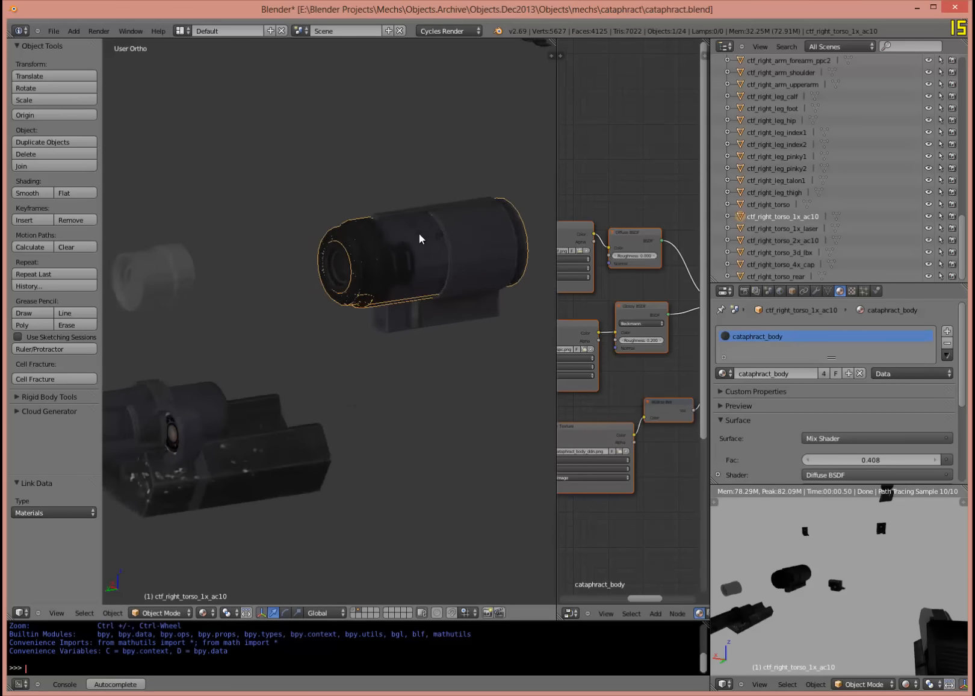
Select ctf_right_arm_forearm_2x_laser and examine how its material looks among the right forearm weapons.
{"action": "middle_click_drag", "start_coordinate": [264, 384], "coordinate": [475, 330]}
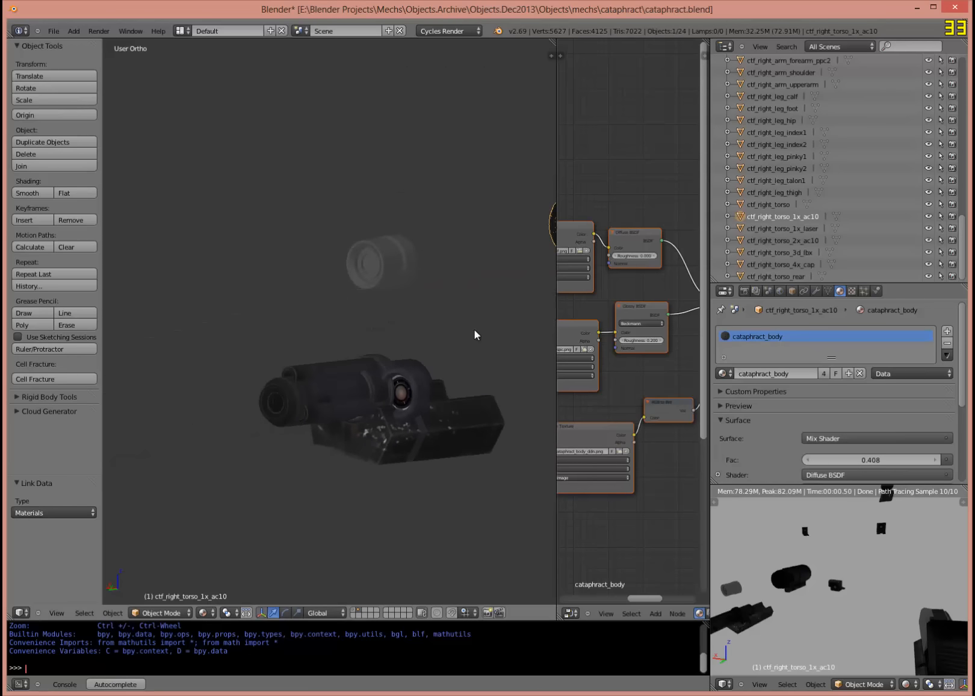
{"action": "scroll", "coordinate": [325, 422], "scroll_direction": "up", "scroll_amount": 3}
{"action": "right_click", "coordinate": [471, 364]}
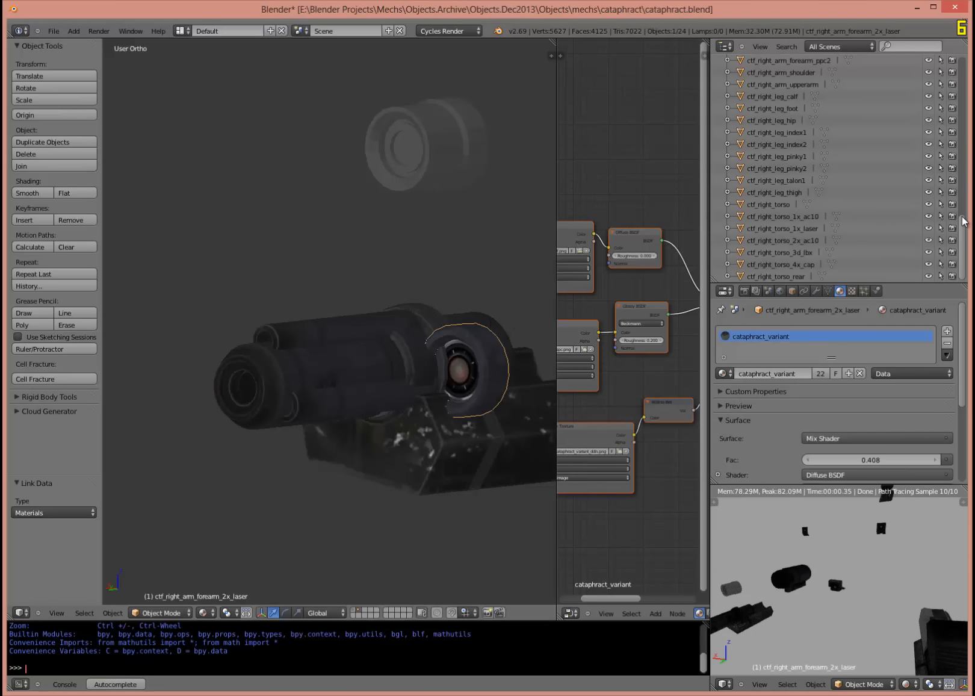
{"action": "left_click_drag", "start_coordinate": [962, 221], "coordinate": [961, 164]}
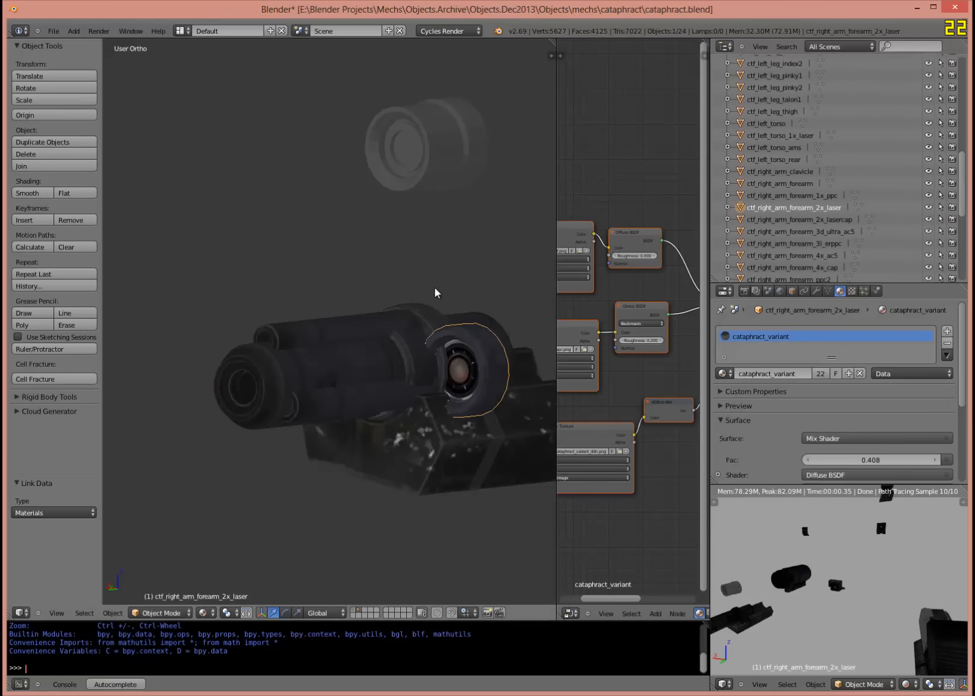
{"action": "mouse_move", "coordinate": [435, 287]}
{"action": "middle_mouse_down"}
{"action": "mouse_move", "coordinate": [440, 274]}
{"action": "mouse_move", "coordinate": [422, 272]}
{"action": "middle_mouse_up"}
{"action": "scroll", "coordinate": [422, 277], "scroll_direction": "down", "scroll_amount": 5}
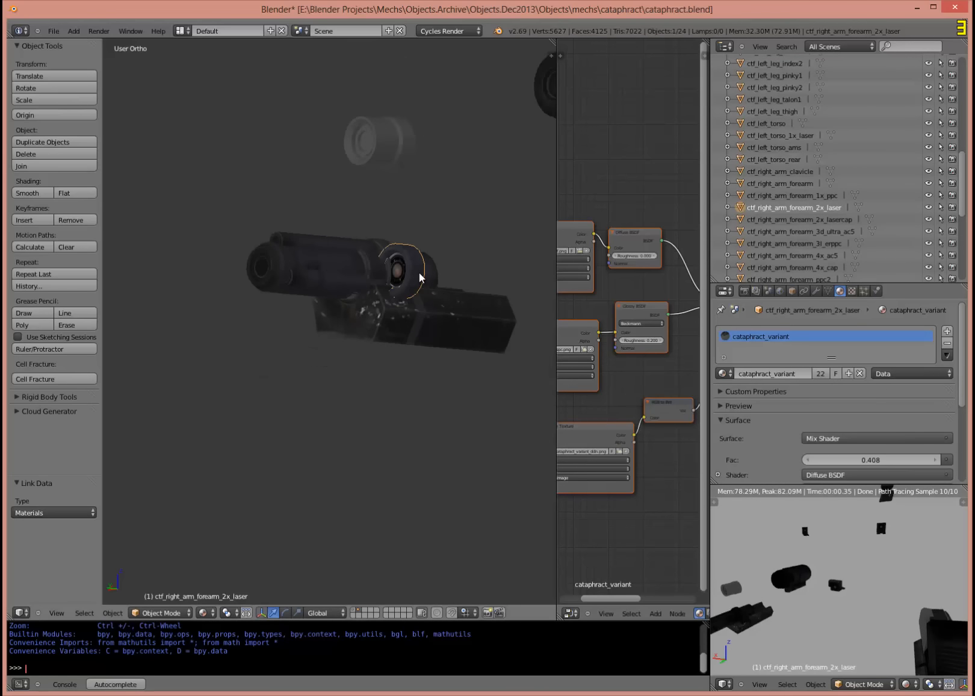
{"action": "middle_click_drag", "start_coordinate": [453, 228], "coordinate": [403, 382], "text": "shift"}
Assign the cataphract_body material to ctf_right_arm_forearm_ppc2 and check the texture up close.
{"action": "right_click", "coordinate": [343, 339]}
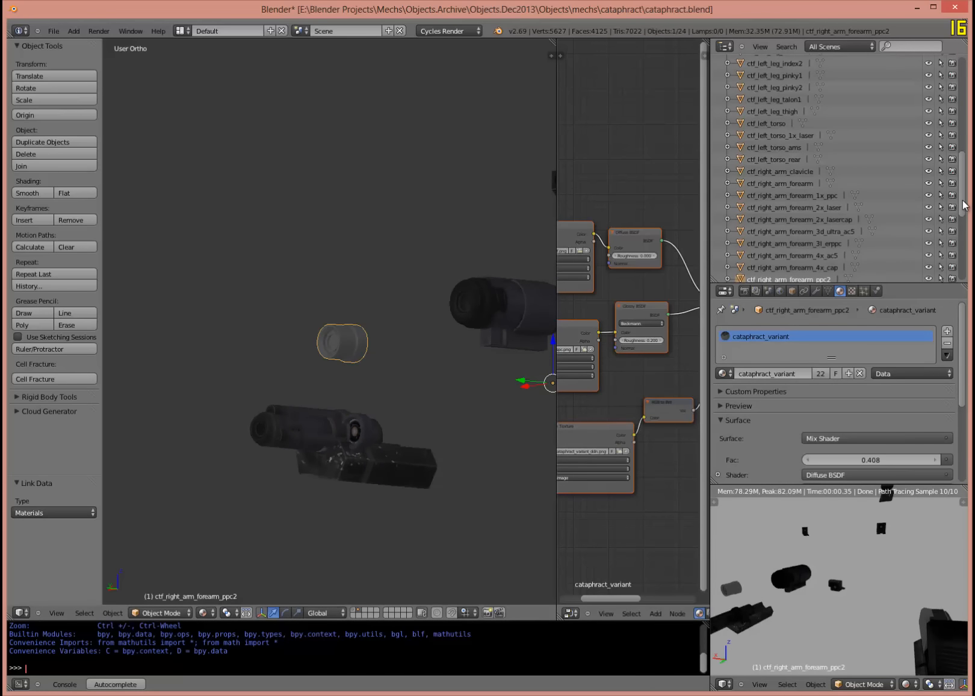
{"action": "left_click_drag", "start_coordinate": [965, 205], "coordinate": [966, 238]}
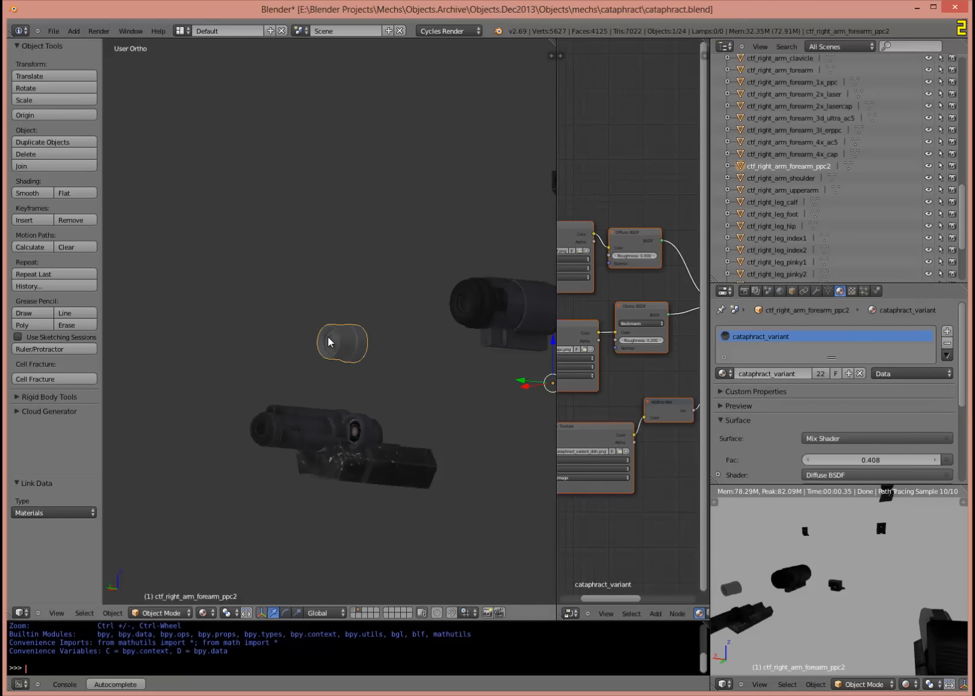
{"action": "left_click", "coordinate": [724, 374]}
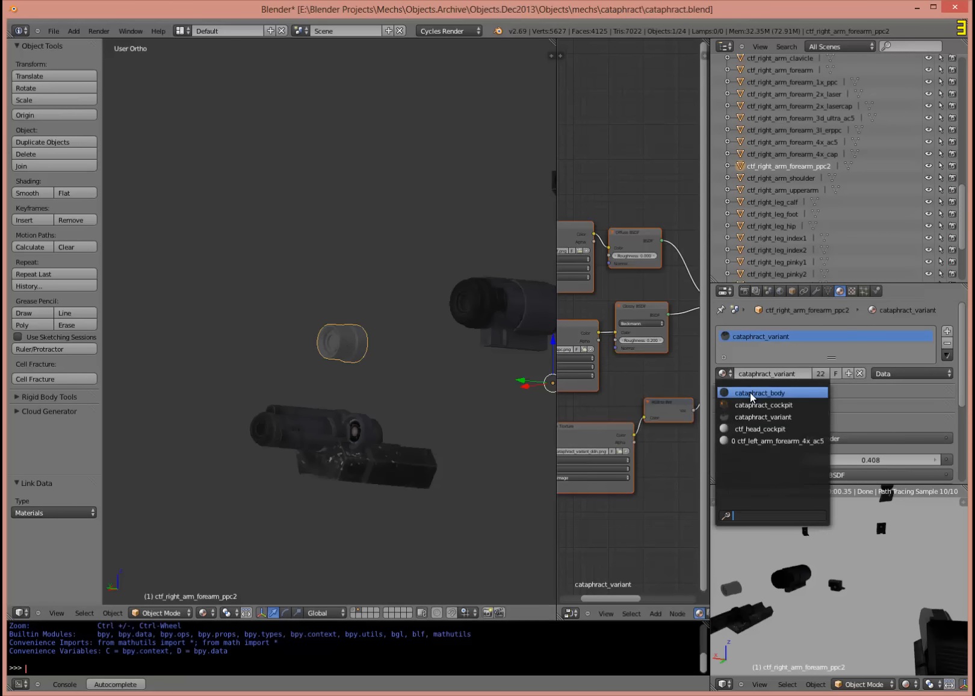
{"action": "left_click", "coordinate": [749, 393]}
{"action": "scroll", "coordinate": [373, 348], "scroll_direction": "up", "scroll_amount": 3}
{"action": "scroll", "coordinate": [364, 349], "scroll_direction": "up", "scroll_amount": 3}
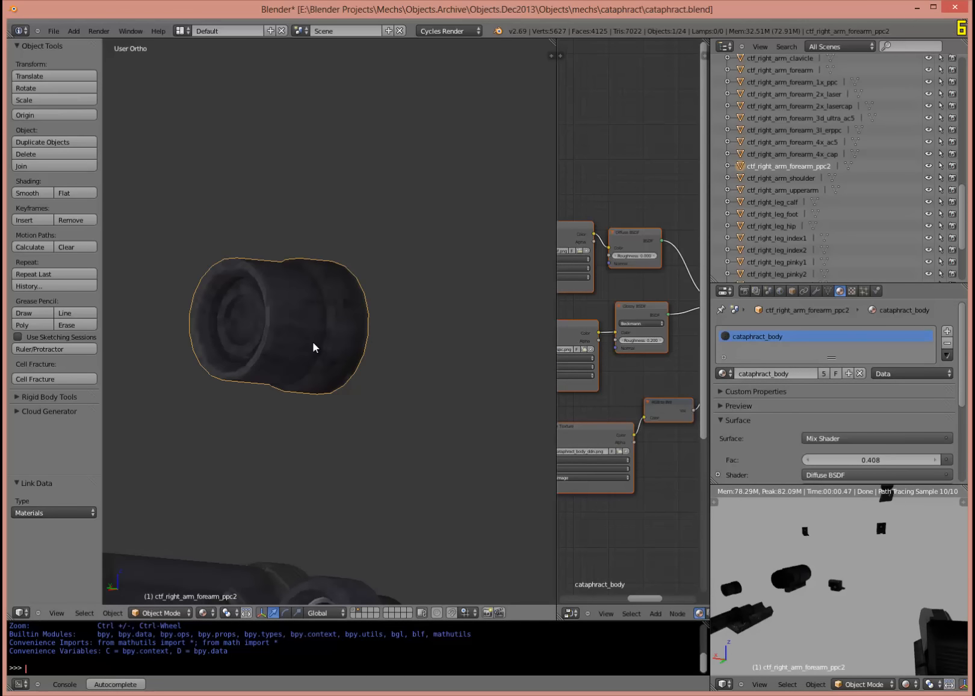
{"action": "scroll", "coordinate": [320, 347], "scroll_direction": "down", "scroll_amount": 5}
{"action": "scroll", "coordinate": [319, 347], "scroll_direction": "down", "scroll_amount": 3}
{"action": "middle_click_drag", "start_coordinate": [345, 316], "coordinate": [342, 377]}
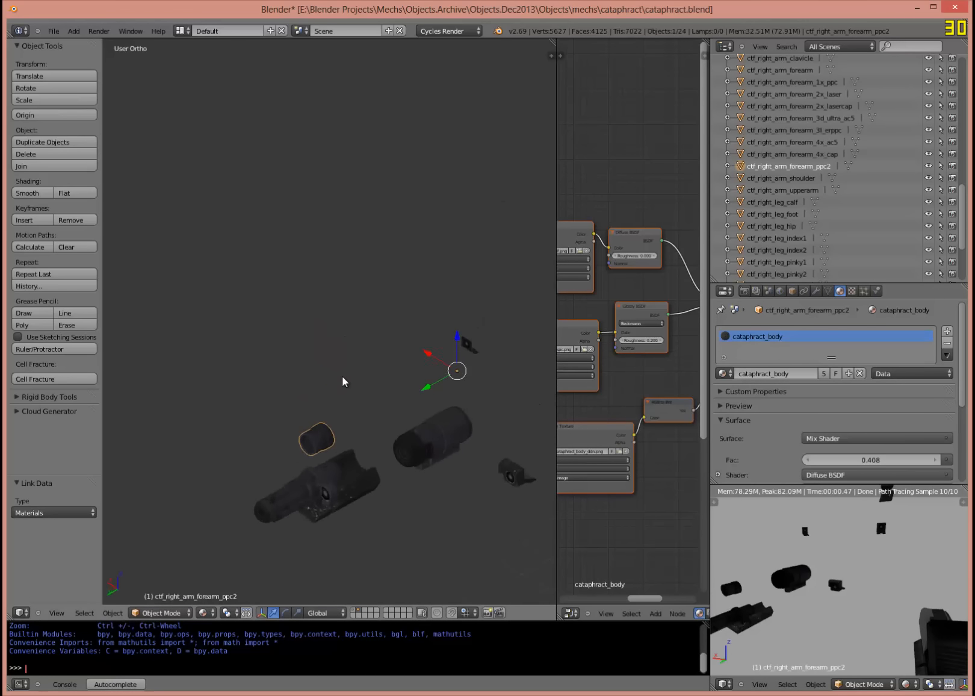
Select ctf_left_arm_forearm_3d_laser, move it aside temporarily to inspect the overlapping parts, and cancel the move.
{"action": "scroll", "coordinate": [348, 369], "scroll_direction": "down", "scroll_amount": 5}
{"action": "scroll", "coordinate": [355, 373], "scroll_direction": "down", "scroll_amount": 1}
{"action": "middle_click_drag", "start_coordinate": [415, 450], "coordinate": [396, 376], "text": "shift"}
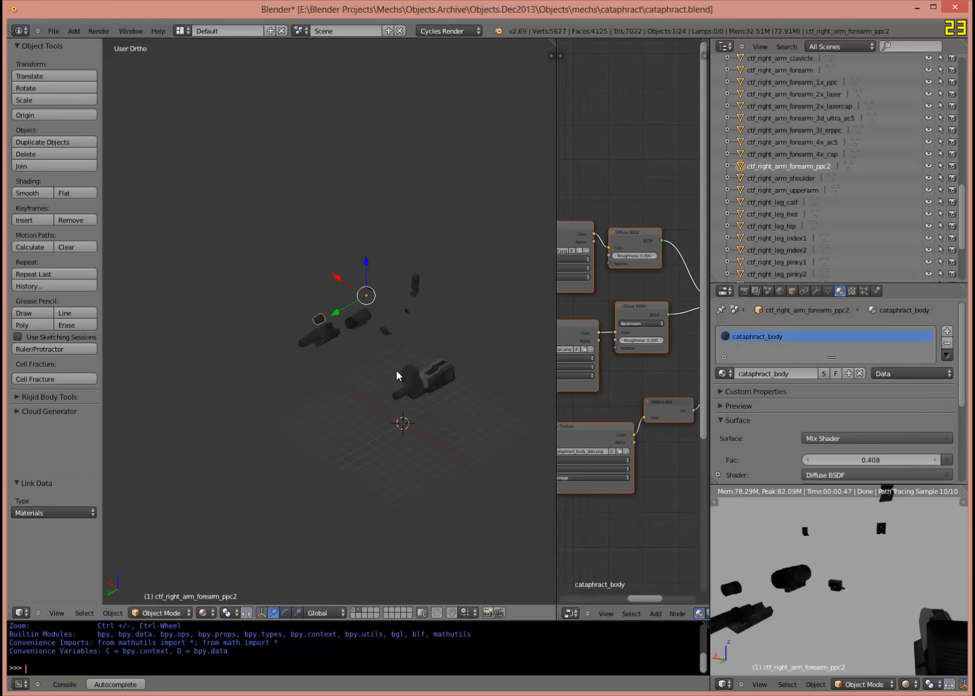
{"action": "right_click", "coordinate": [426, 379]}
{"action": "scroll", "coordinate": [428, 381], "scroll_direction": "up", "scroll_amount": 8}
{"action": "key", "text": "g"}
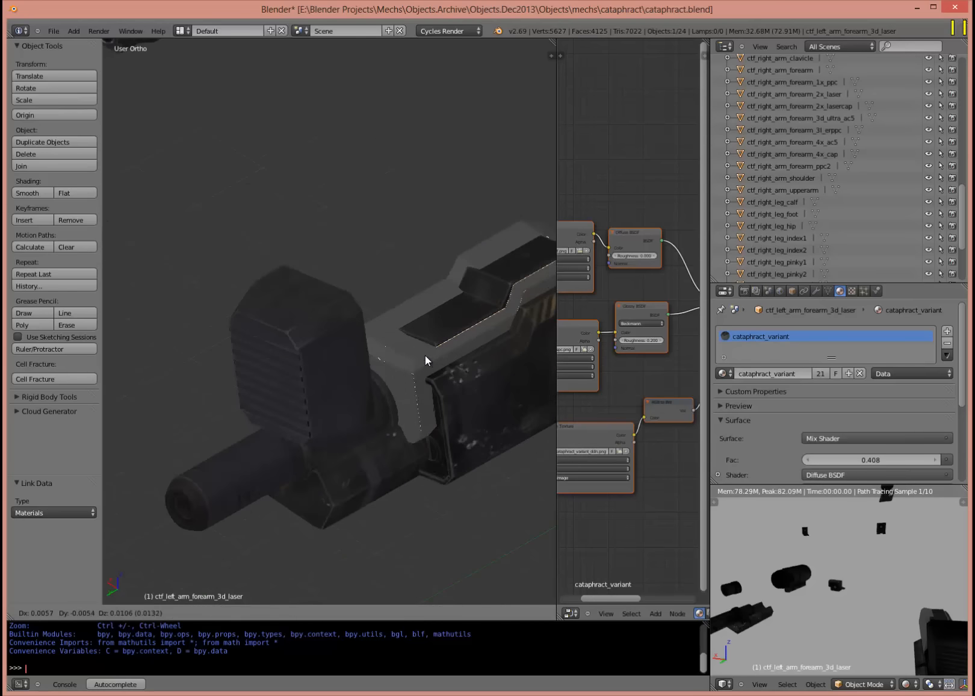
{"action": "right_click", "coordinate": [416, 296]}
Test-move ctf_left_arm_forearm_3l_pulse, cancel the move, and assign the cataphract_body material to it.
{"action": "right_click", "coordinate": [418, 375]}
{"action": "key", "text": "g"}
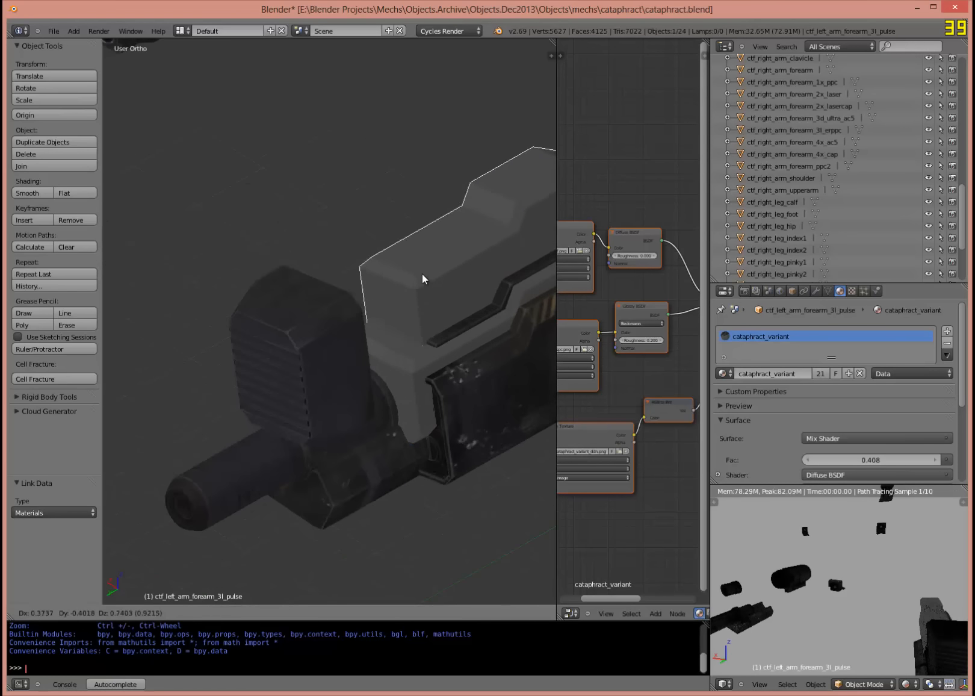
{"action": "right_click", "coordinate": [421, 256]}
{"action": "left_click", "coordinate": [722, 373]}
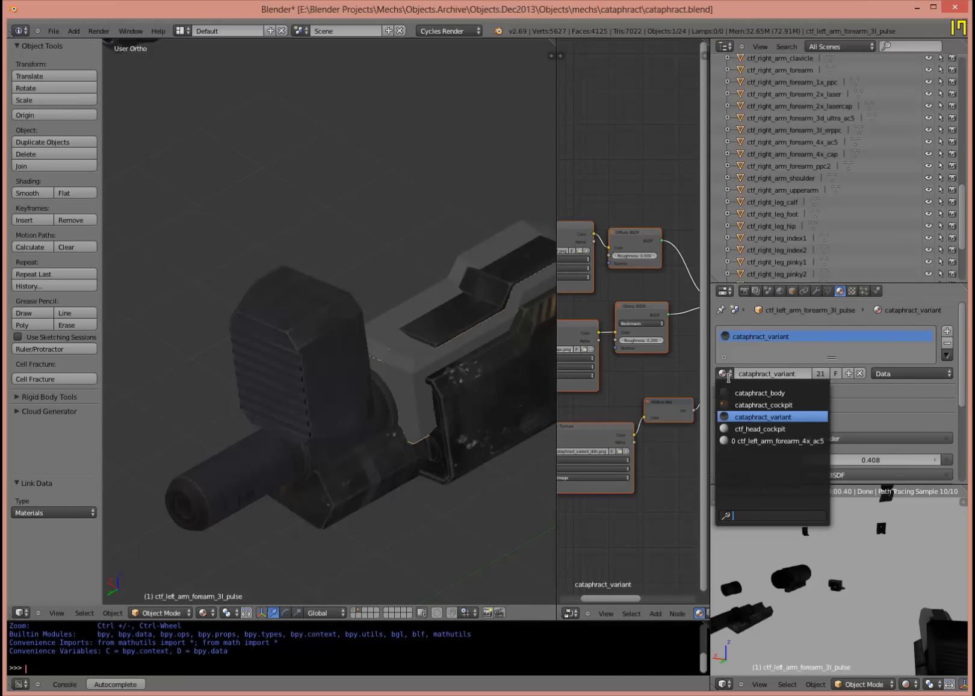
{"action": "left_click", "coordinate": [748, 392]}
Assign the cataphract_body material to 0001_ctf_left_arm_forearm_4x_ac5 and ctf_left_arm_forearm_3d_laser.
{"action": "right_click", "coordinate": [401, 340]}
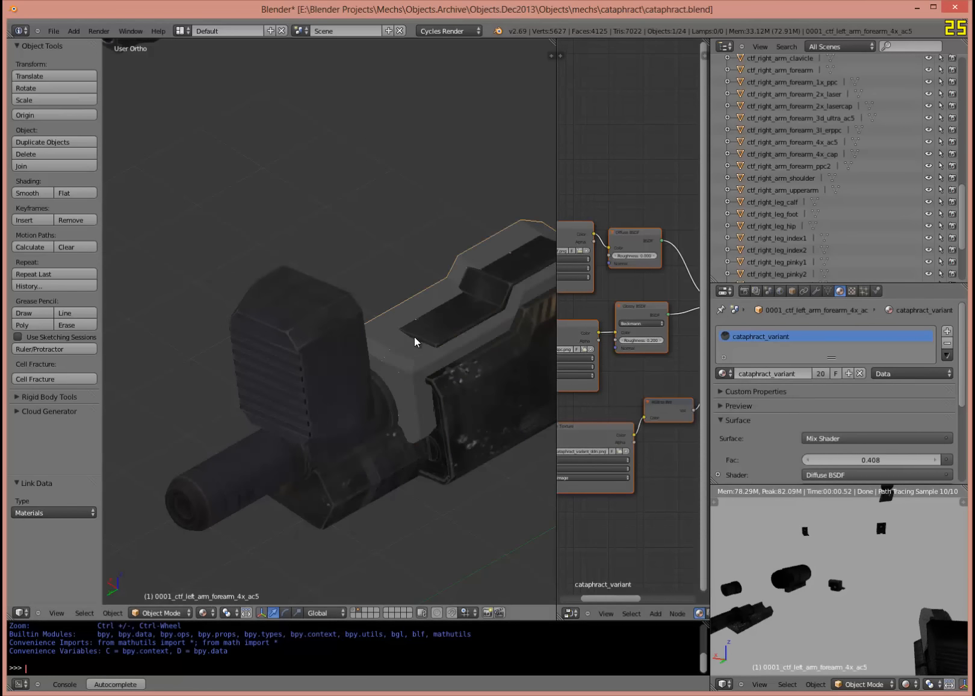
{"action": "left_click", "coordinate": [722, 373]}
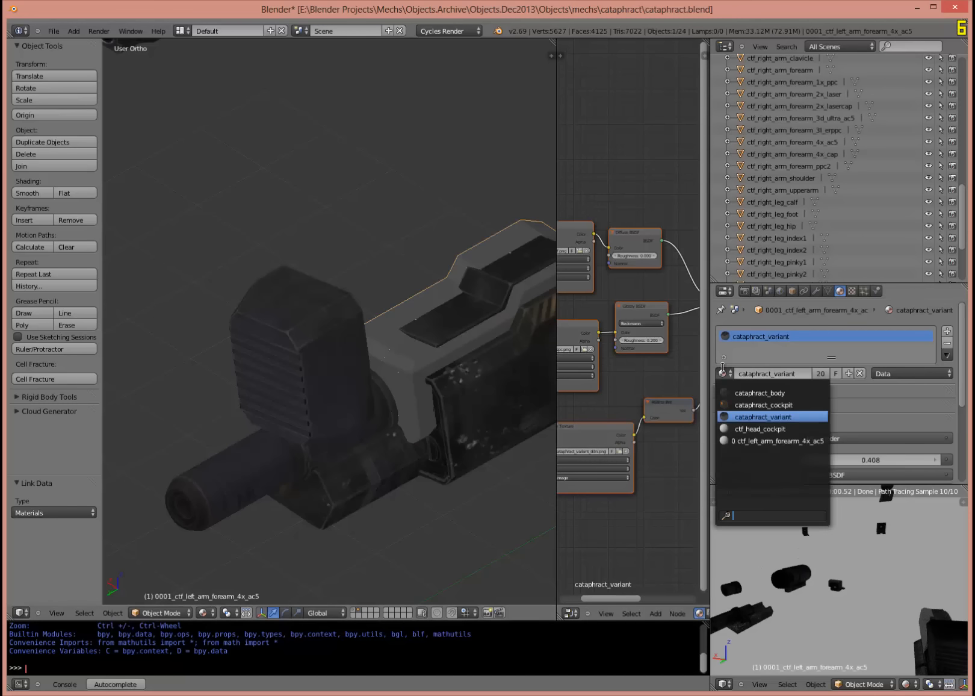
{"action": "left_click", "coordinate": [750, 392]}
{"action": "right_click", "coordinate": [447, 310]}
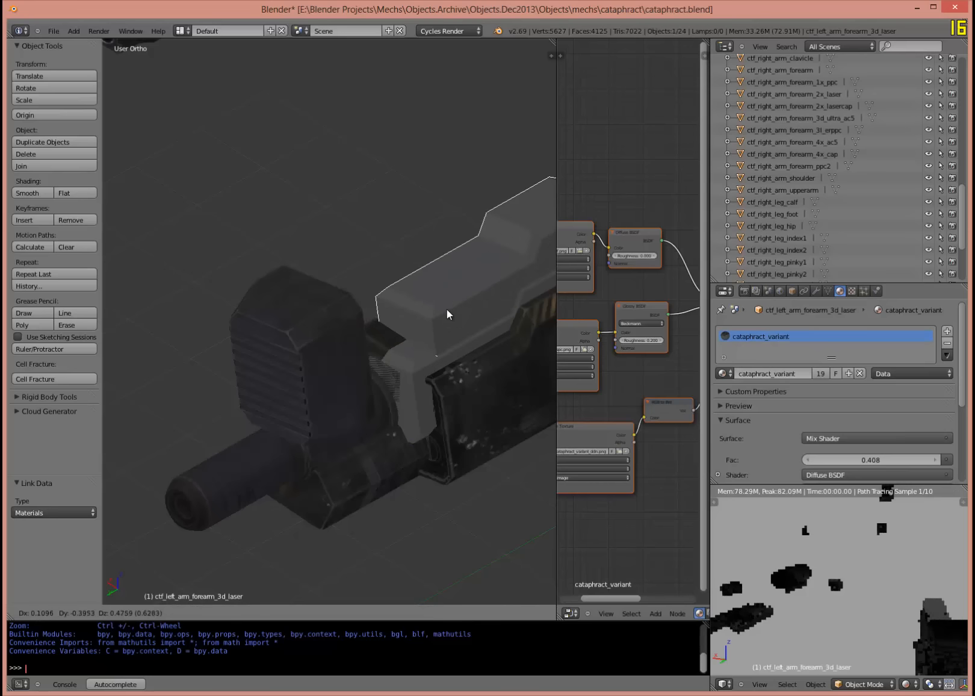
{"action": "left_click", "coordinate": [723, 373]}
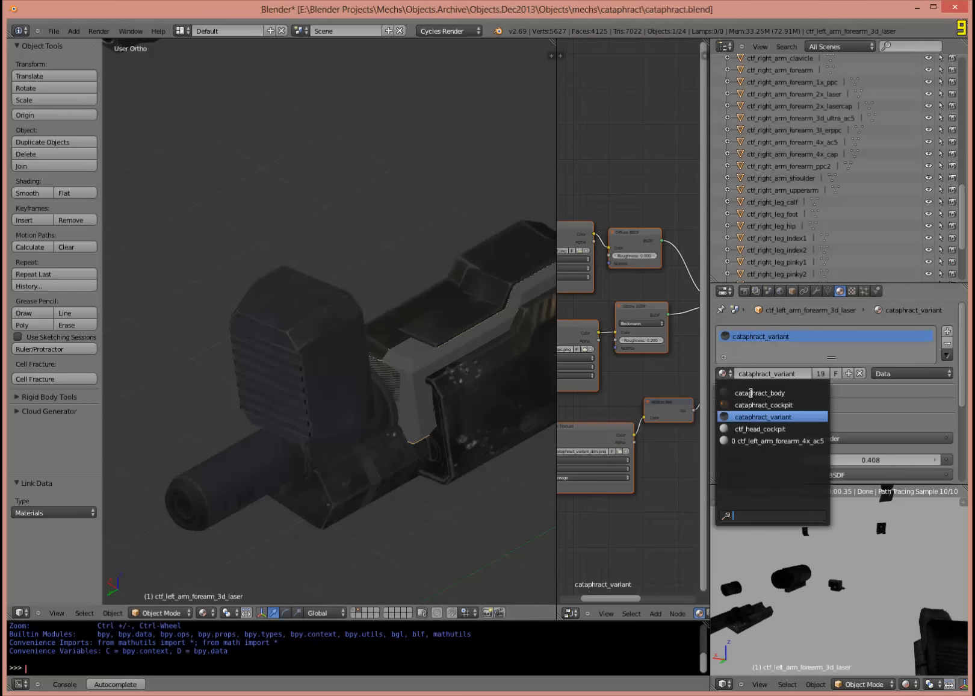
{"action": "left_click", "coordinate": [752, 393]}
Inspect the front of the left forearm weapons by temporarily moving ctf_left_arm_forearm_3l_pulse aside, cancelling the move.
{"action": "middle_click_drag", "start_coordinate": [460, 395], "coordinate": [213, 393]}
{"action": "middle_click_drag", "start_coordinate": [377, 374], "coordinate": [310, 364]}
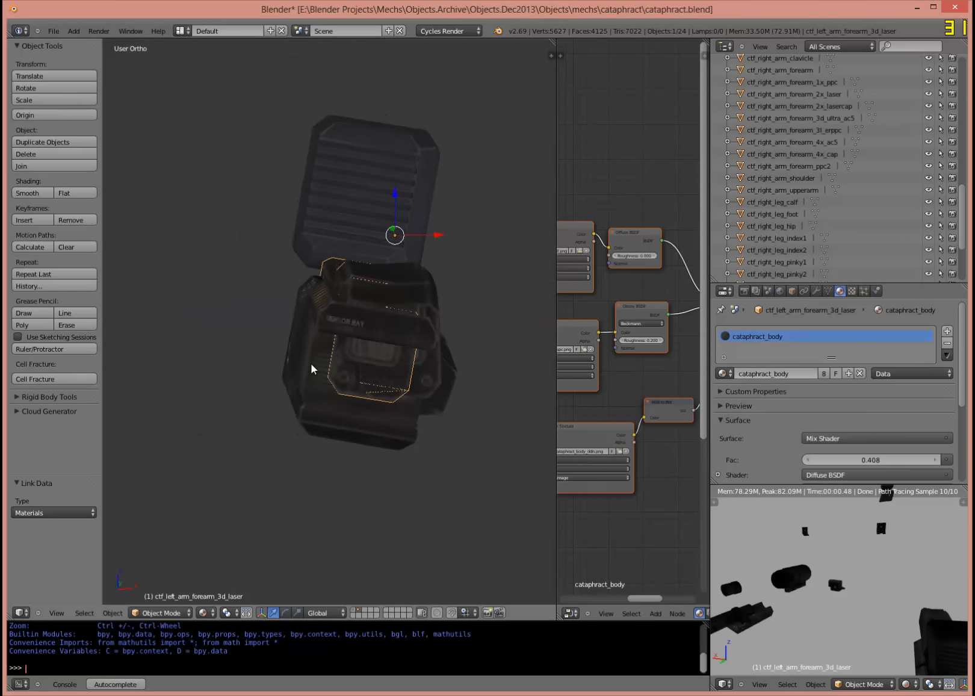
{"action": "scroll", "coordinate": [346, 343], "scroll_direction": "up", "scroll_amount": 5}
{"action": "middle_click_drag", "start_coordinate": [350, 316], "coordinate": [380, 327]}
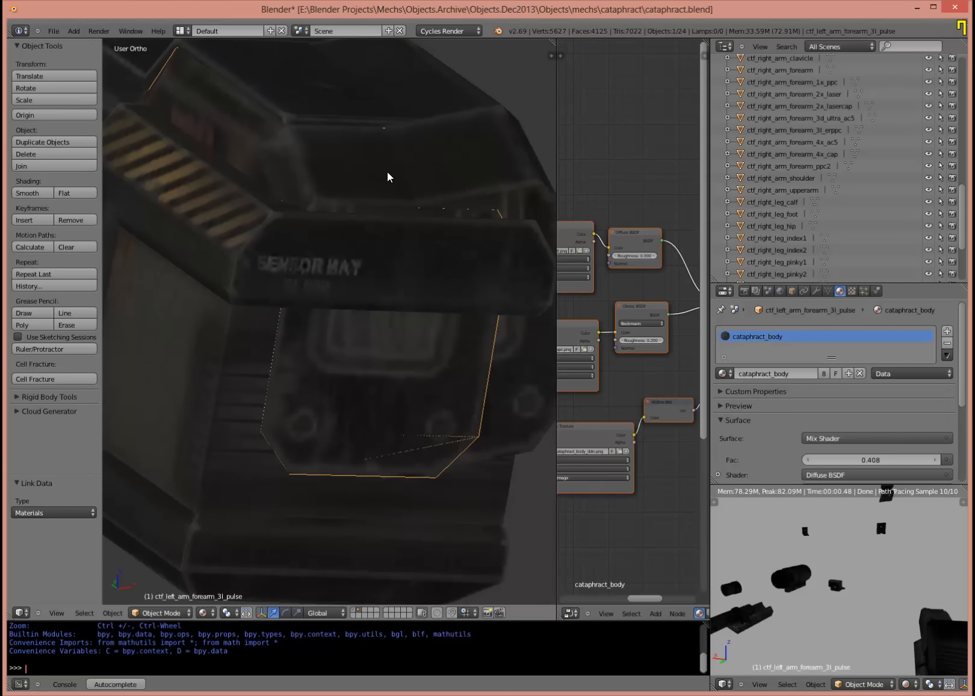
{"action": "right_click", "coordinate": [364, 317]}
{"action": "key", "text": "g"}
{"action": "right_click", "coordinate": [395, 254]}
In wireframe display, select 0000_ctf_left_arm_forearm_4x_ac5 inside the overlapping parts and test-move it, cancelling the move.
{"action": "key", "text": "z"}
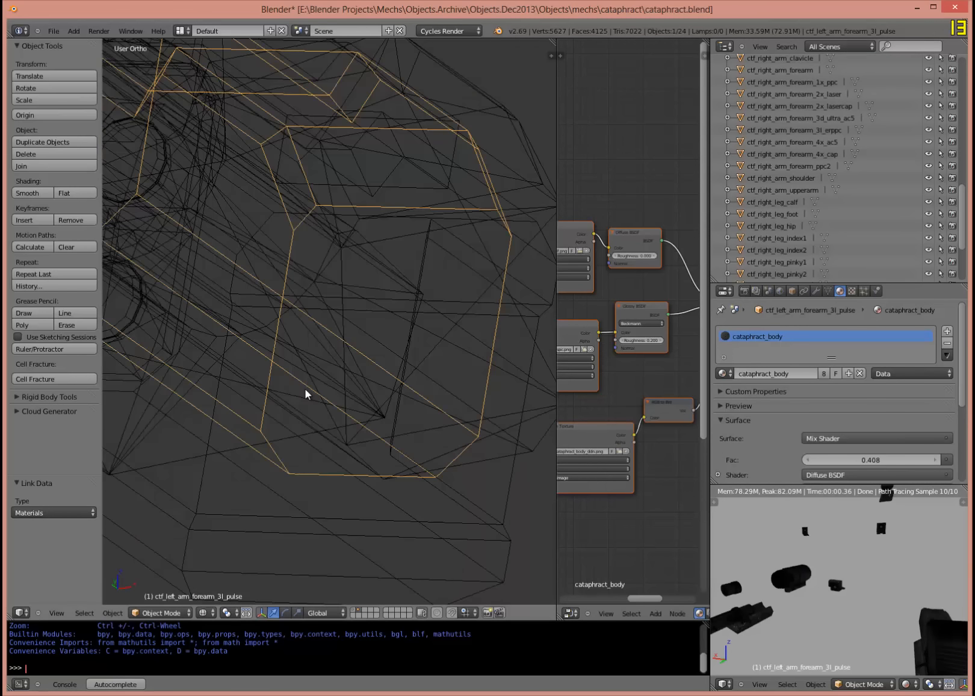
{"action": "right_click", "coordinate": [318, 290]}
{"action": "key", "text": "g"}
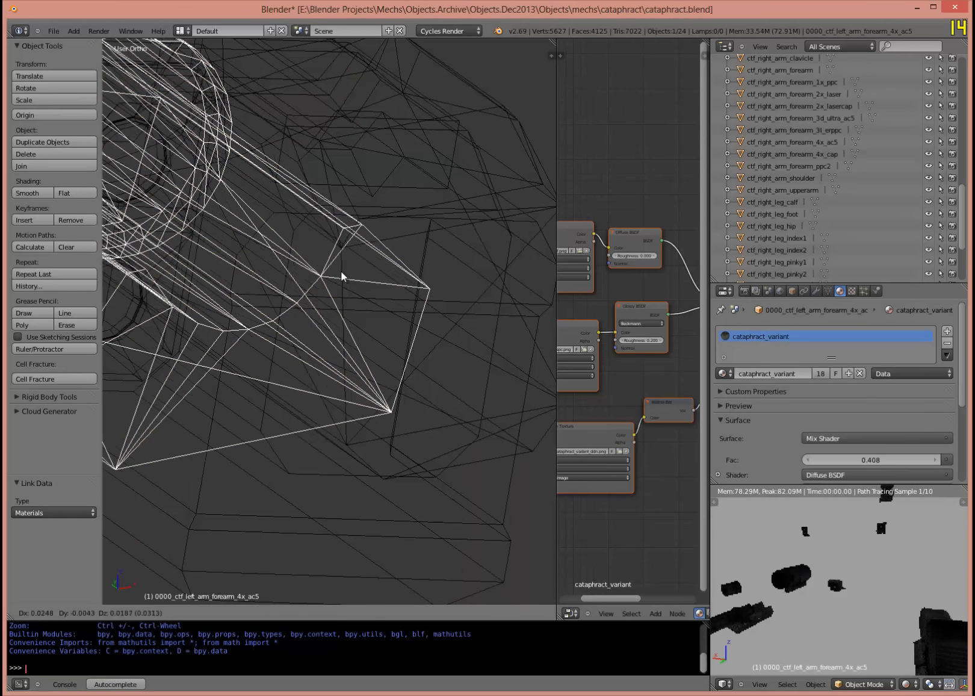
{"action": "right_click", "coordinate": [362, 265]}
Leave wireframe display and set the main 3D view's shading back to Material.
{"action": "key", "text": "z"}
{"action": "key", "text": "z"}
{"action": "key", "text": "z"}
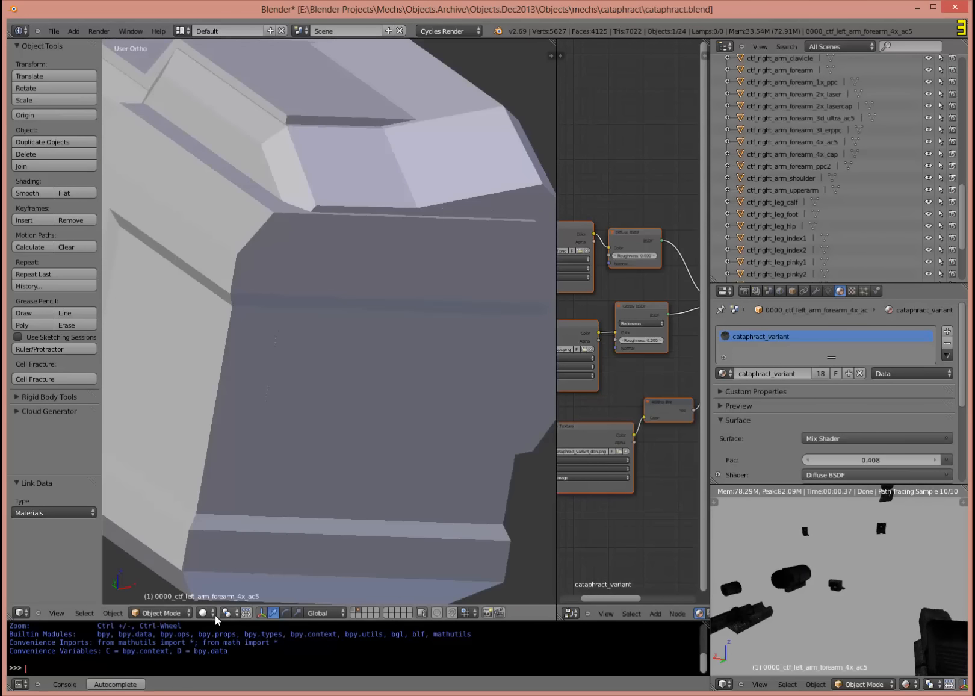
{"action": "left_click", "coordinate": [215, 613]}
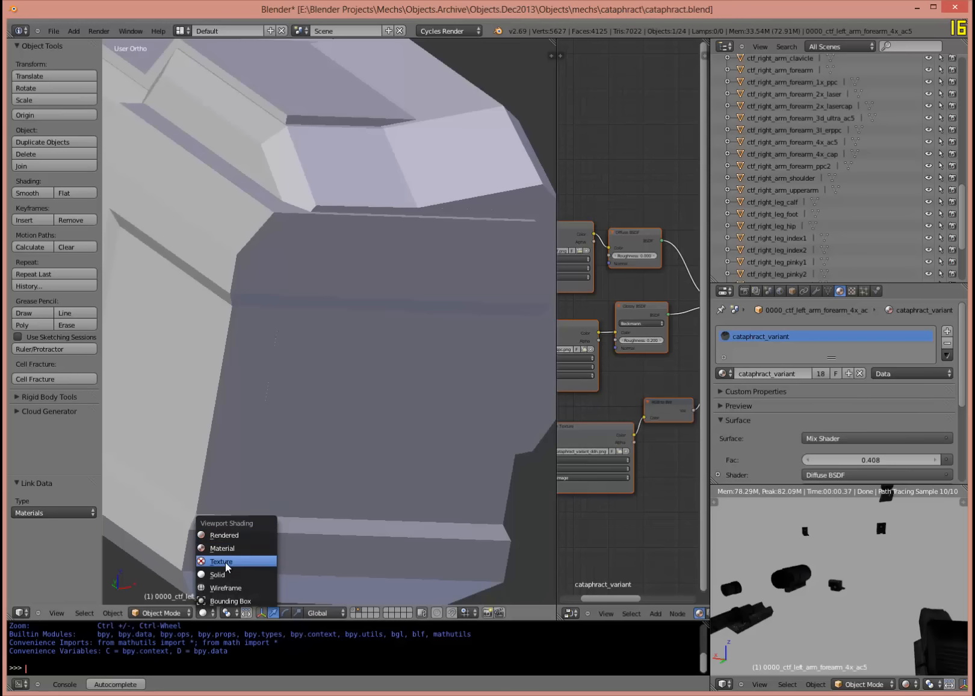
{"action": "left_click", "coordinate": [226, 562]}
{"action": "left_click", "coordinate": [204, 613]}
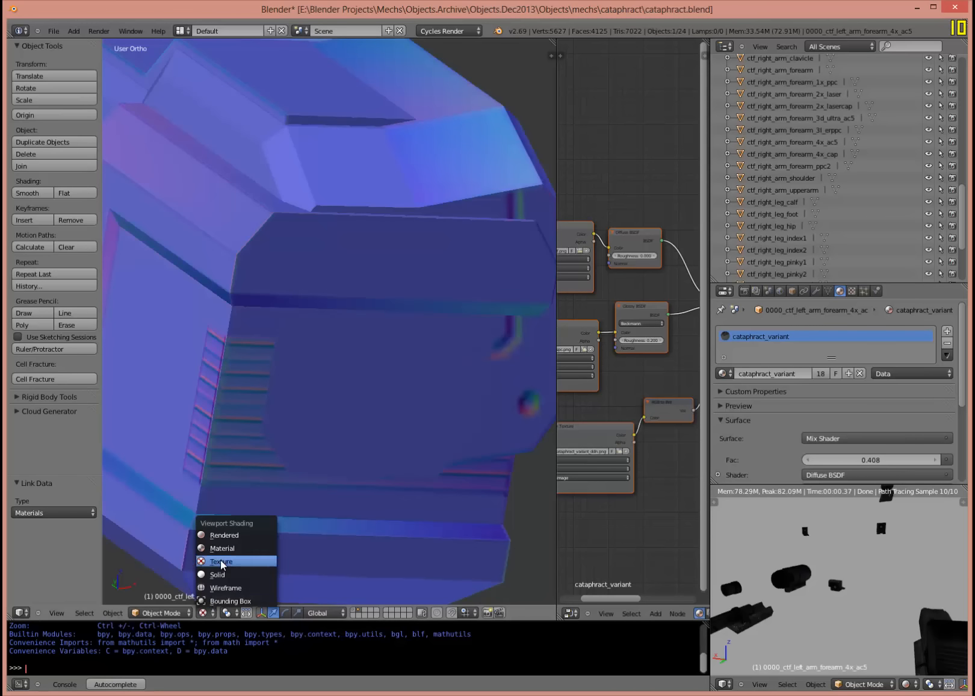
{"action": "left_click", "coordinate": [226, 549]}
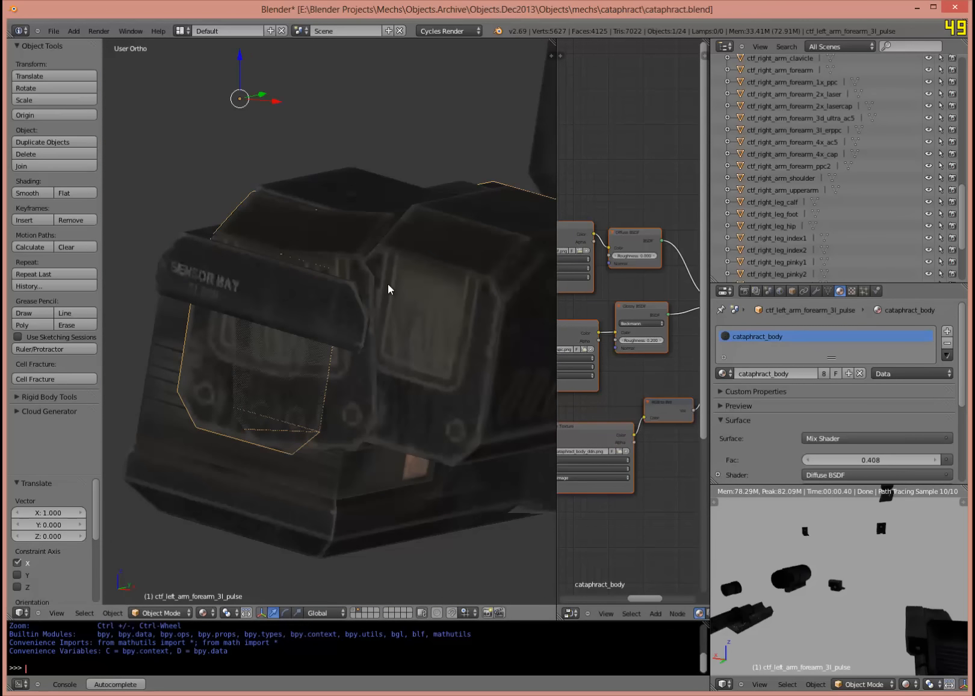
Return the displaced ctf_left_arm_forearm_3d_laser to its original position on the left forearm.
{"action": "right_click", "coordinate": [388, 284]}
{"action": "key", "text": "alt+g"}
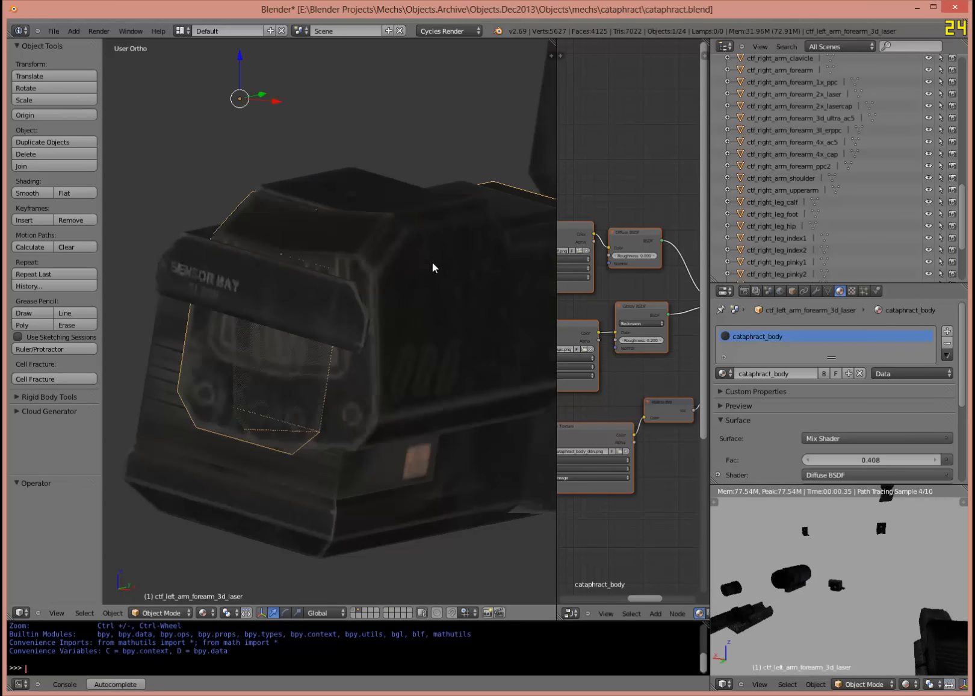
Examine the left forearm weapons and the other weapon variants from several angles in the main and rendered 3D views.
{"action": "middle_click_drag", "start_coordinate": [433, 262], "coordinate": [497, 302]}
{"action": "scroll", "coordinate": [209, 305], "scroll_direction": "down", "scroll_amount": 3}
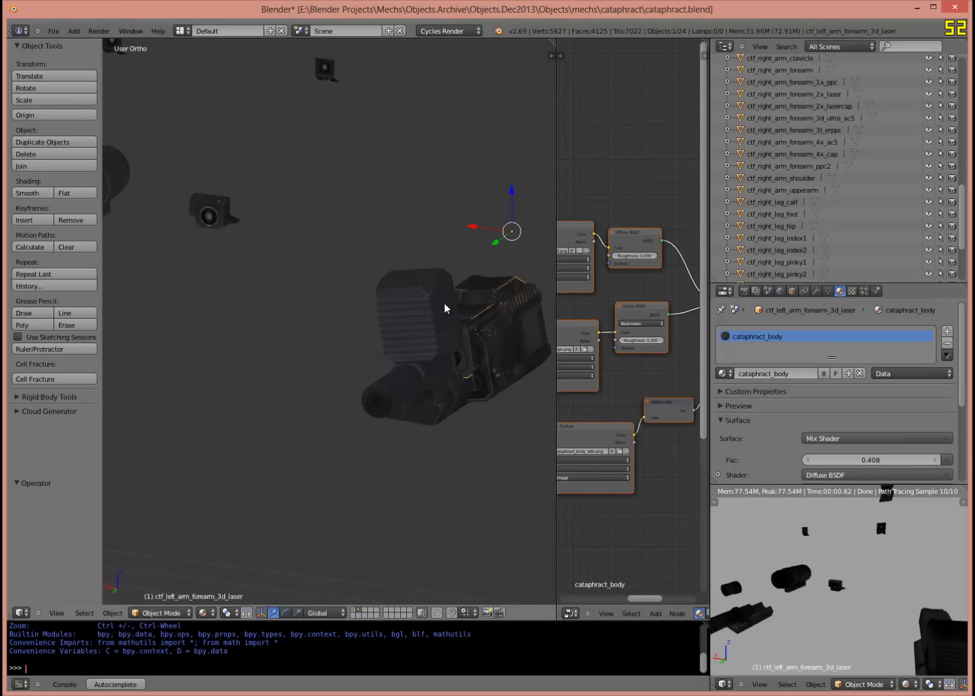
{"action": "scroll", "coordinate": [290, 279], "scroll_direction": "down", "scroll_amount": 6}
{"action": "middle_click_drag", "start_coordinate": [290, 266], "coordinate": [320, 363], "text": "shift"}
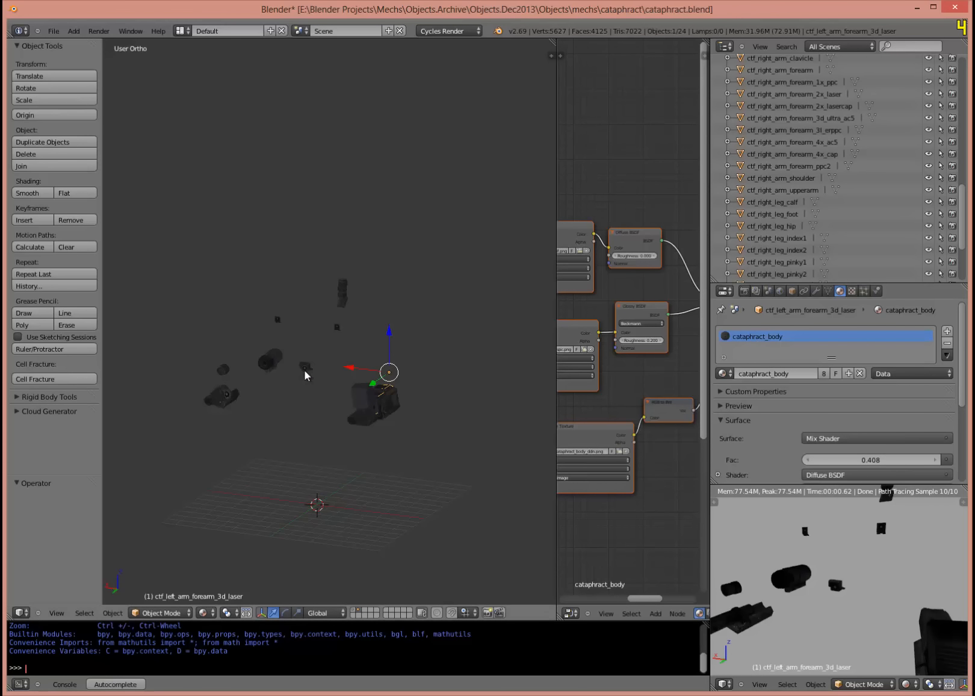
{"action": "scroll", "coordinate": [838, 558], "scroll_direction": "down", "scroll_amount": 3}
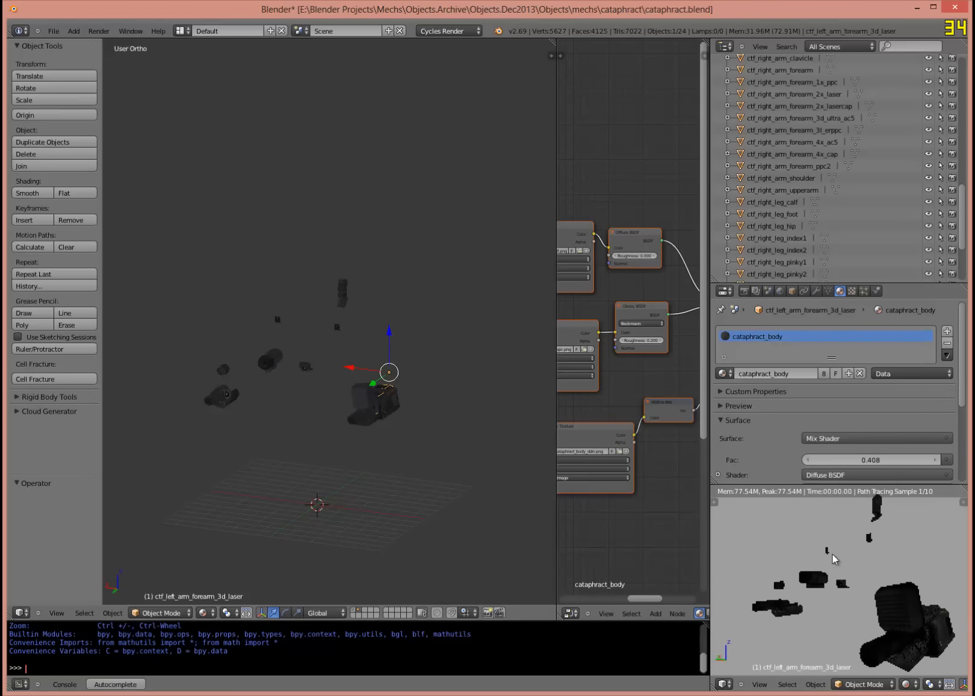
{"action": "mouse_move", "coordinate": [799, 550]}
{"action": "middle_mouse_down"}
{"action": "mouse_move", "coordinate": [912, 599]}
{"action": "mouse_move", "coordinate": [829, 559]}
{"action": "mouse_move", "coordinate": [902, 582]}
{"action": "mouse_move", "coordinate": [908, 596]}
{"action": "middle_mouse_up"}
{"action": "scroll", "coordinate": [897, 582], "scroll_direction": "up", "scroll_amount": 4}
{"action": "scroll", "coordinate": [896, 594], "scroll_direction": "down", "scroll_amount": 5}
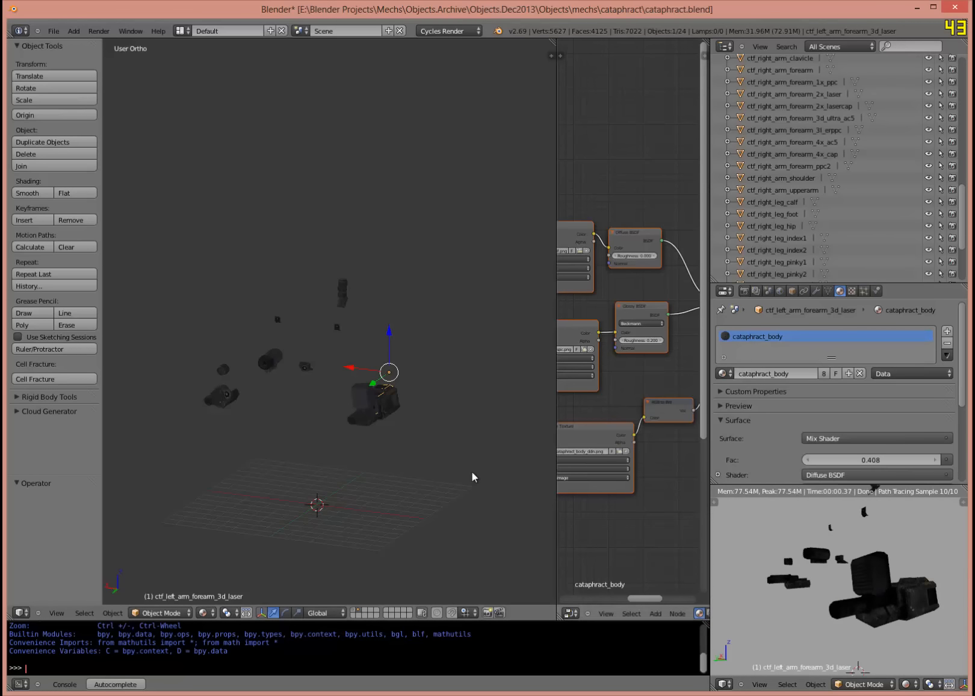
On the first layer, select every mech part with ctf_right_torso active and link its cataphract_body material to all of them.
{"action": "left_click", "coordinate": [354, 610]}
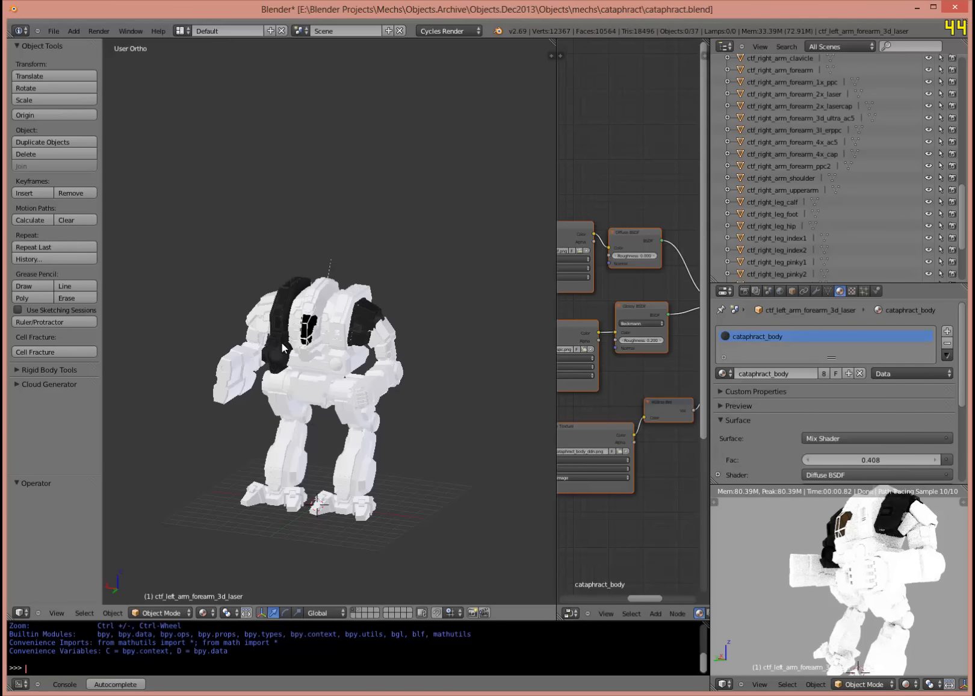
{"action": "middle_click_drag", "start_coordinate": [282, 343], "coordinate": [334, 318]}
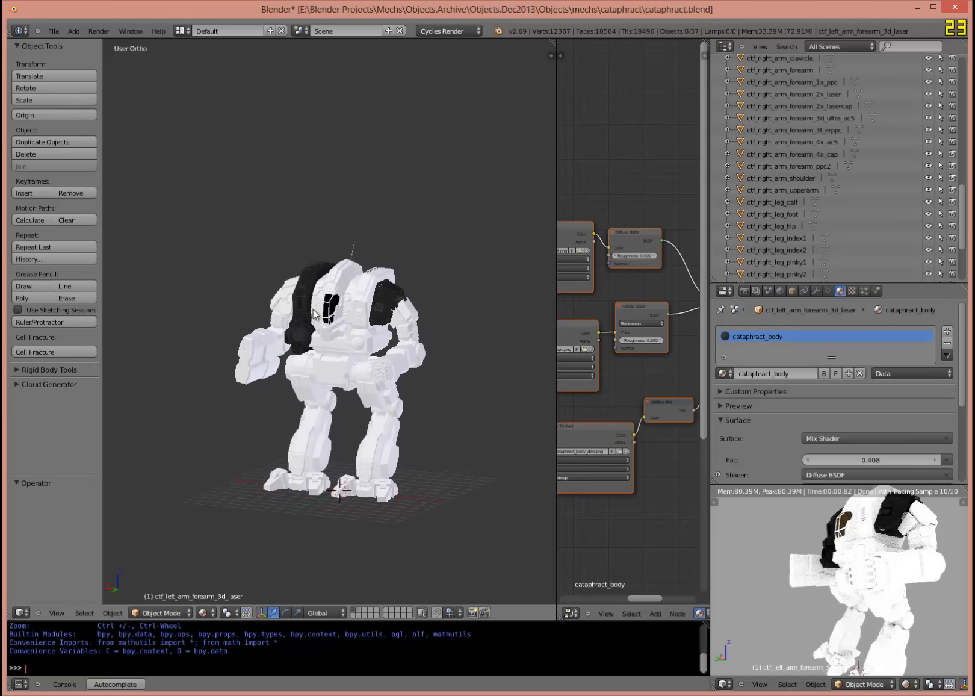
{"action": "key", "text": "a"}
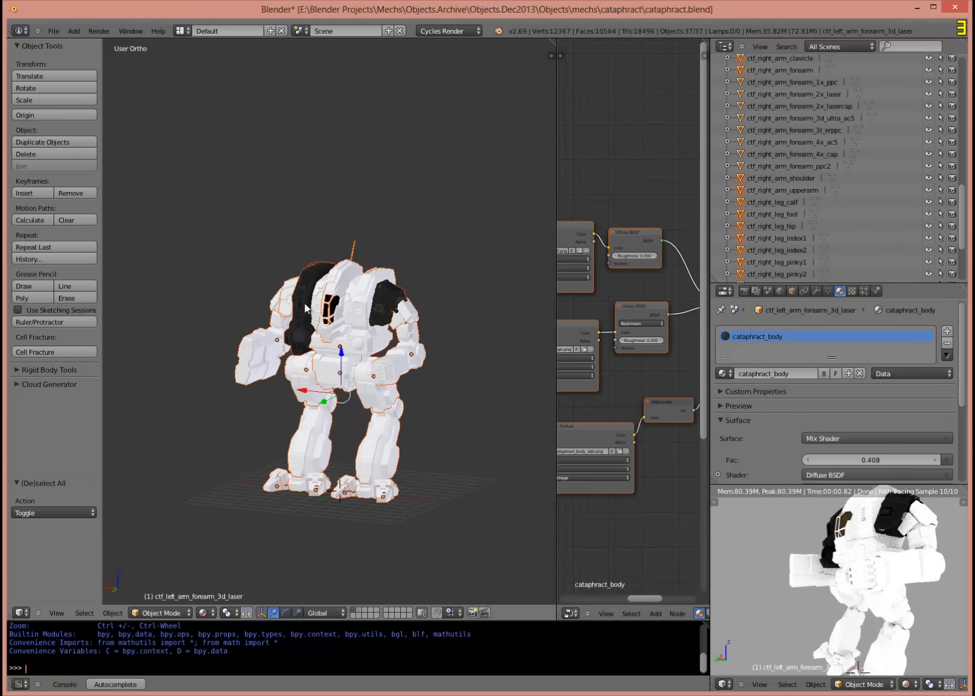
{"action": "scroll", "coordinate": [316, 288], "scroll_direction": "up", "scroll_amount": 4}
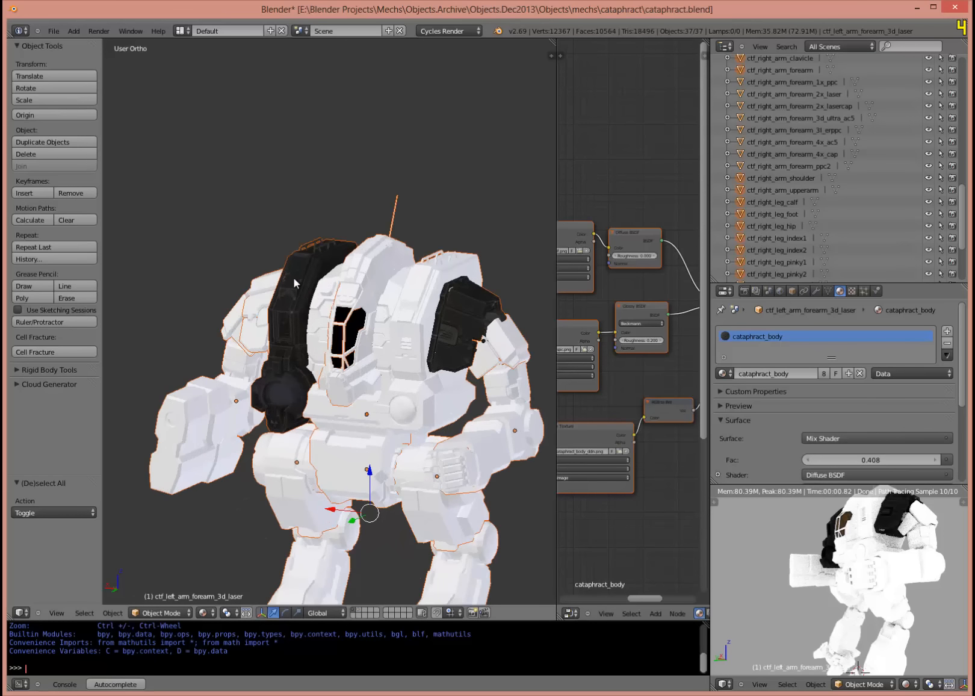
{"action": "right_click", "coordinate": [307, 263], "text": "shift"}
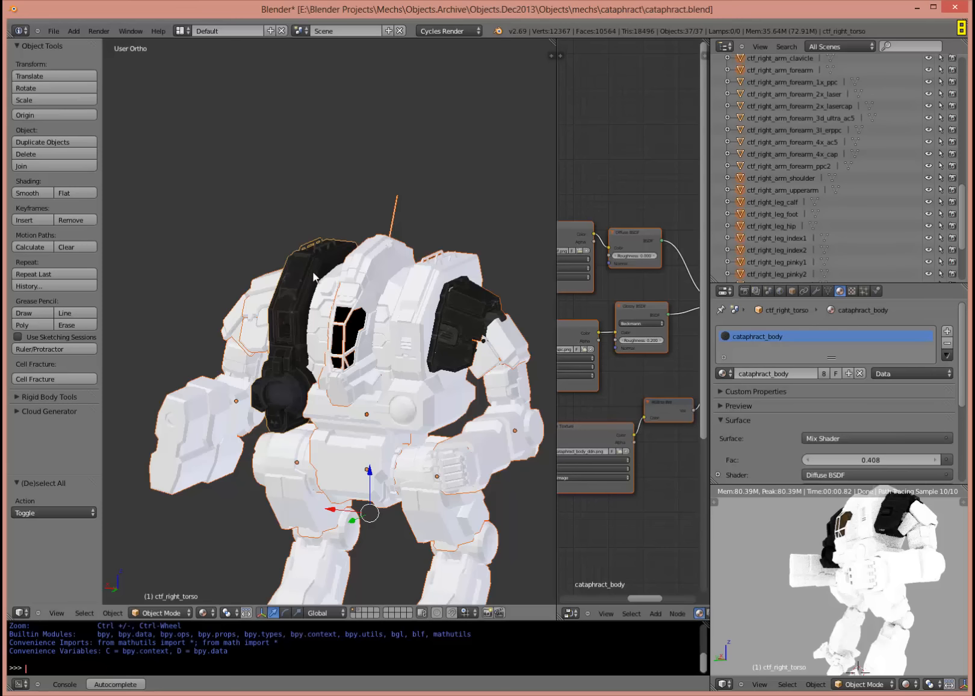
{"action": "key", "text": "ctrl+l"}
{"action": "left_click", "coordinate": [313, 277]}
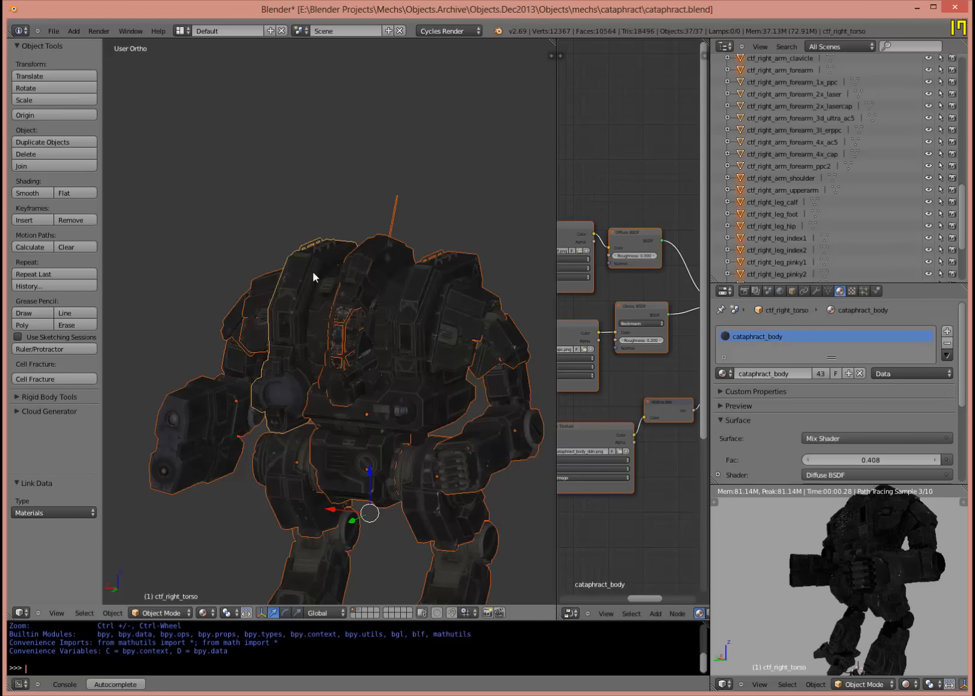
Move the whole selected mech by about 1.183 in X, 1.847 in Y and -0.364 in Z.
{"action": "scroll", "coordinate": [358, 326], "scroll_direction": "up", "scroll_amount": 5}
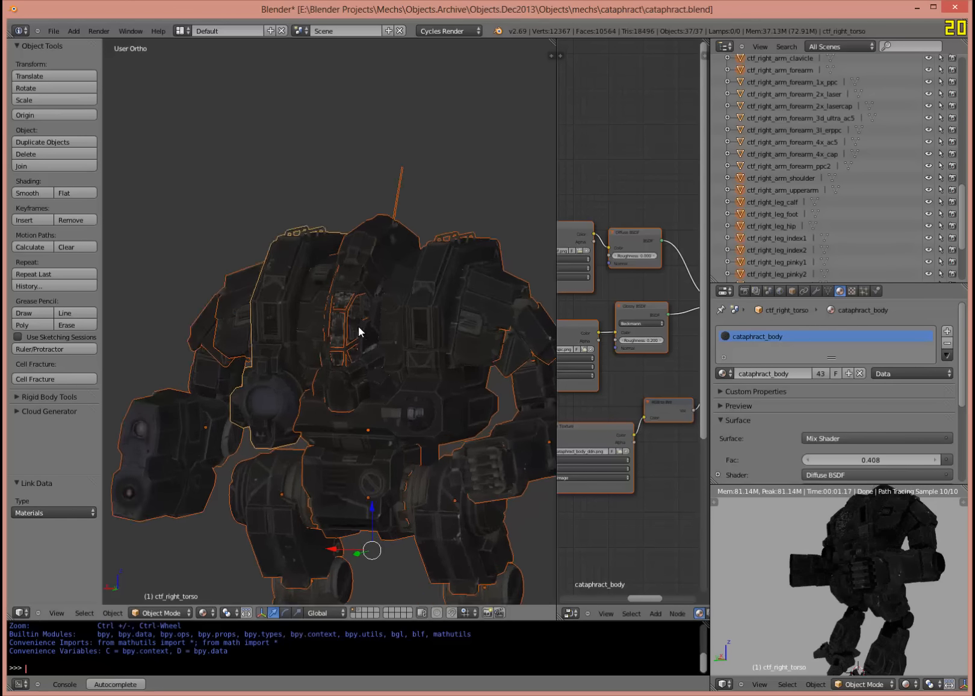
{"action": "middle_click_drag", "start_coordinate": [237, 286], "coordinate": [248, 337]}
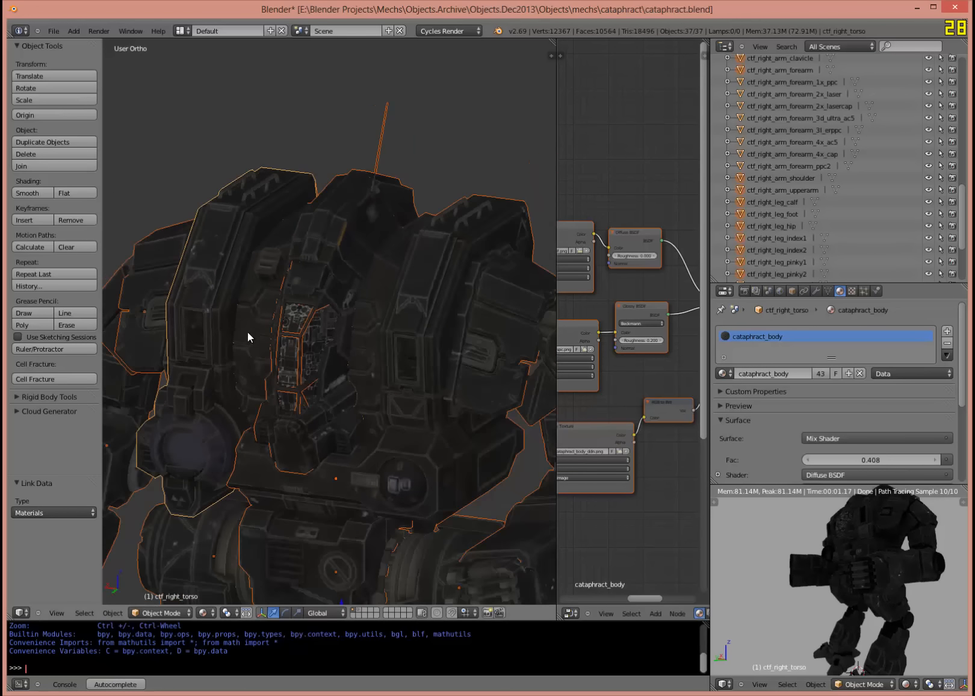
{"action": "middle_click_drag", "start_coordinate": [283, 375], "coordinate": [467, 355]}
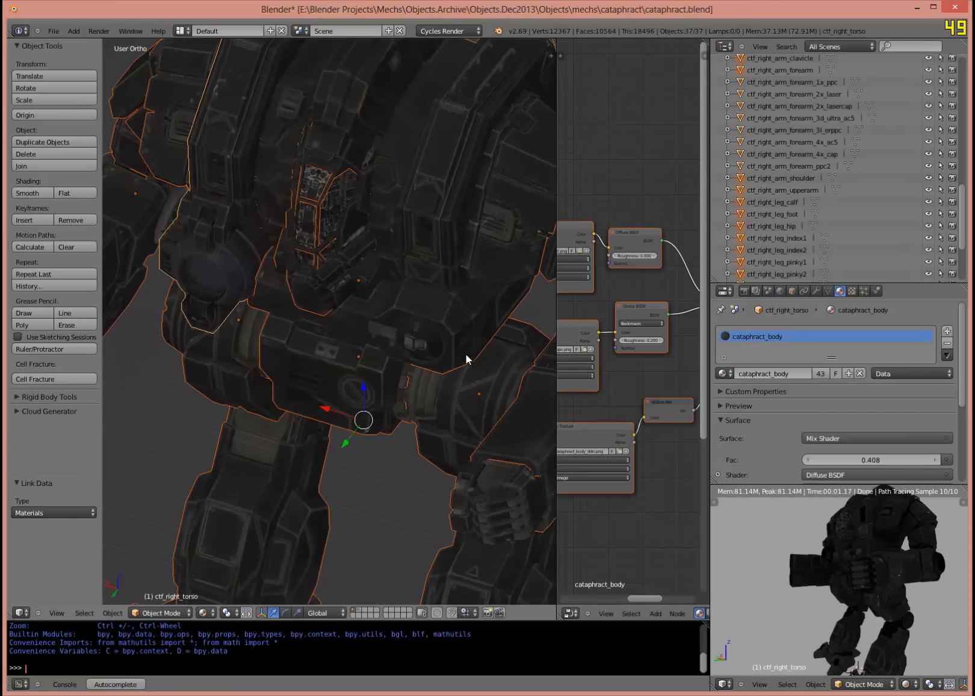
{"action": "key", "text": "g"}
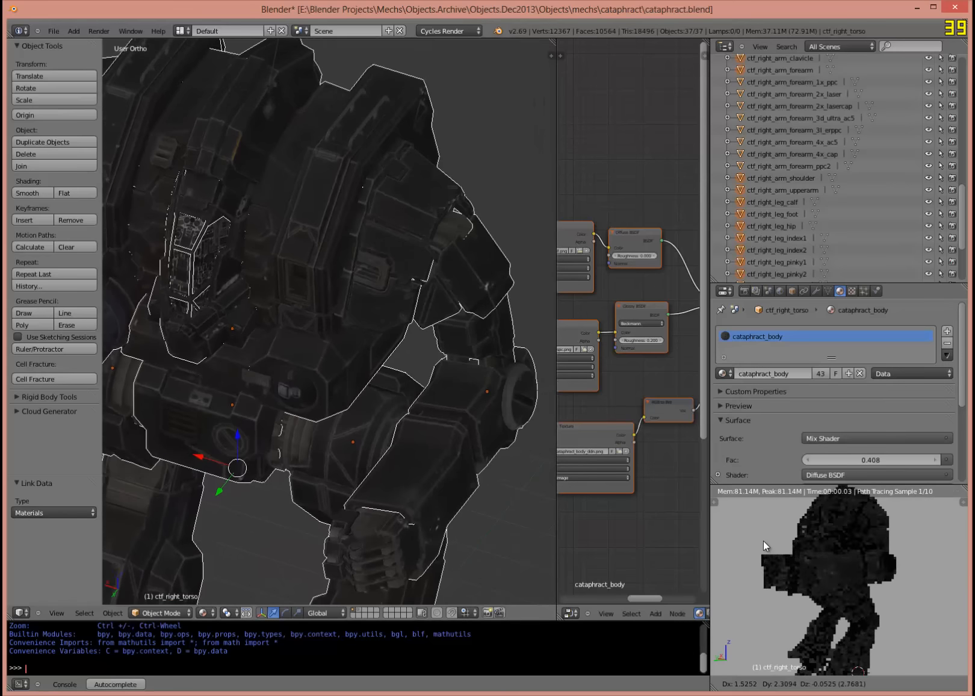
{"action": "left_click", "coordinate": [780, 550]}
{"action": "middle_click_drag", "start_coordinate": [787, 551], "coordinate": [883, 559]}
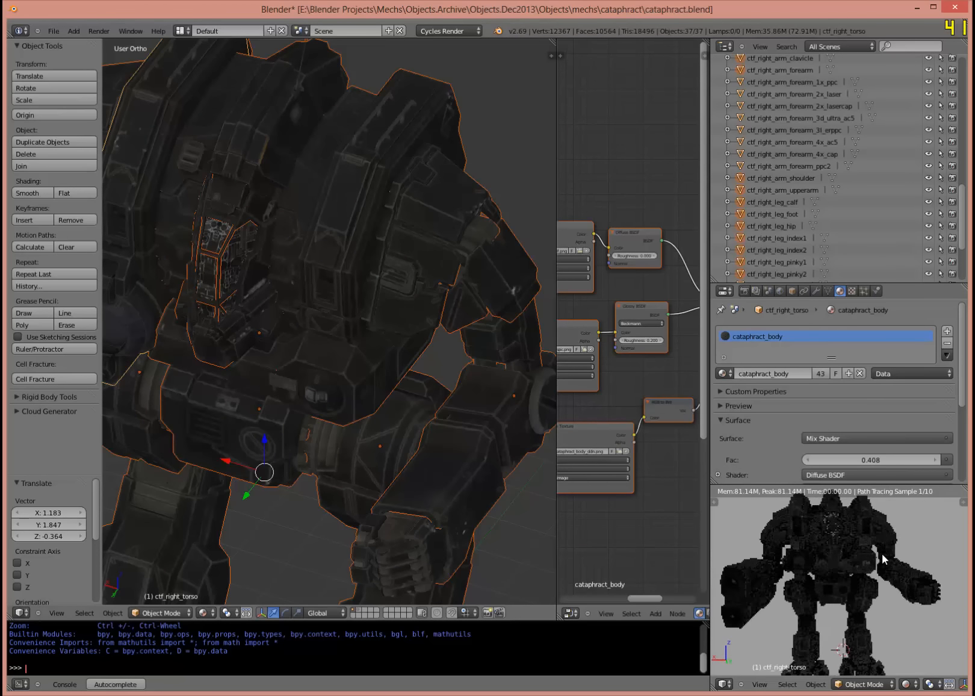
Select the cockpit window object 0000_ctf_head_cockpit and assign it the cataphract_cockpit material.
{"action": "middle_click_drag", "start_coordinate": [222, 348], "coordinate": [388, 402], "text": "shift"}
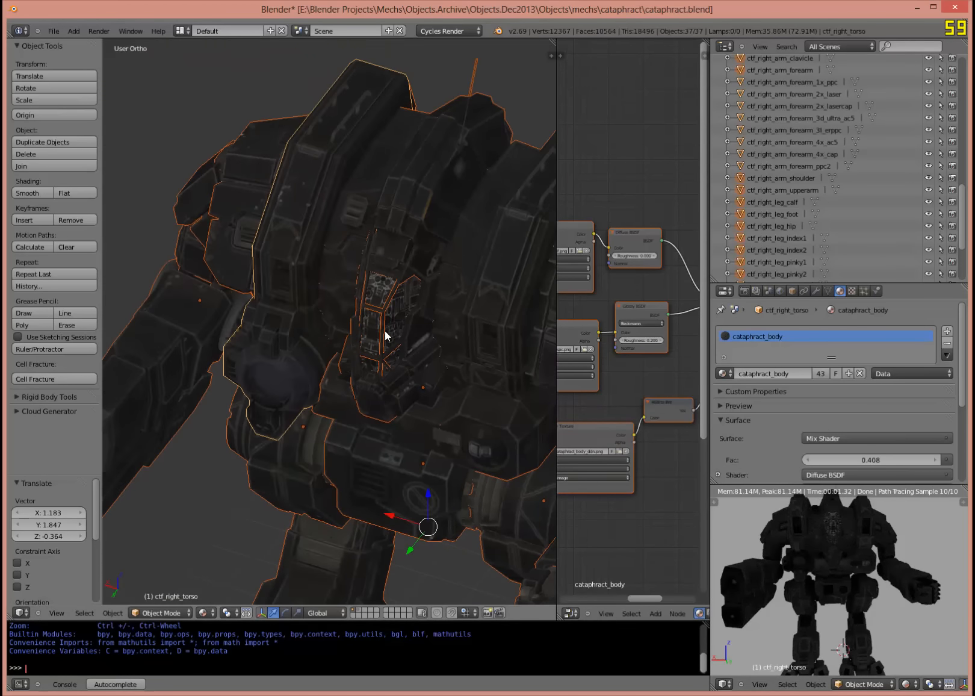
{"action": "scroll", "coordinate": [391, 322], "scroll_direction": "up", "scroll_amount": 4}
{"action": "right_click", "coordinate": [411, 300]}
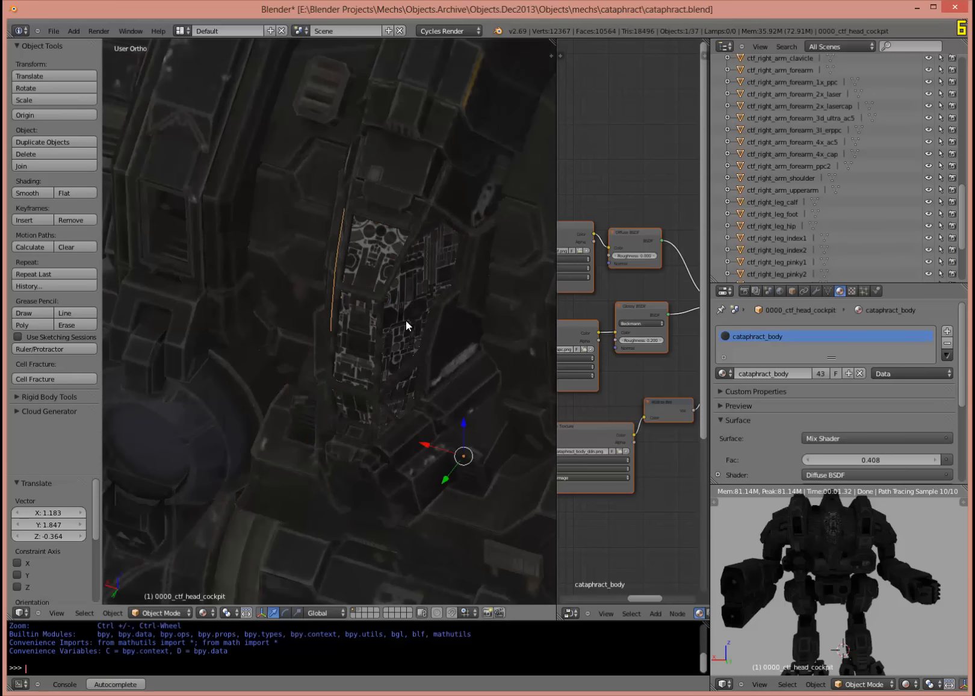
{"action": "key", "text": "Tab"}
{"action": "key", "text": "Tab"}
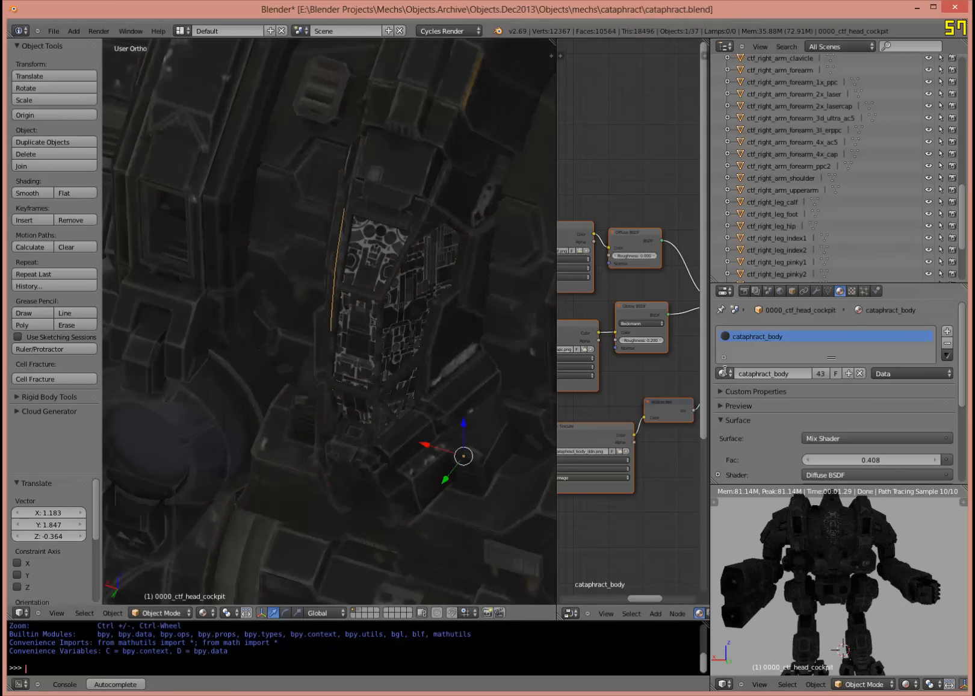
{"action": "left_click", "coordinate": [725, 371]}
{"action": "left_click", "coordinate": [740, 410]}
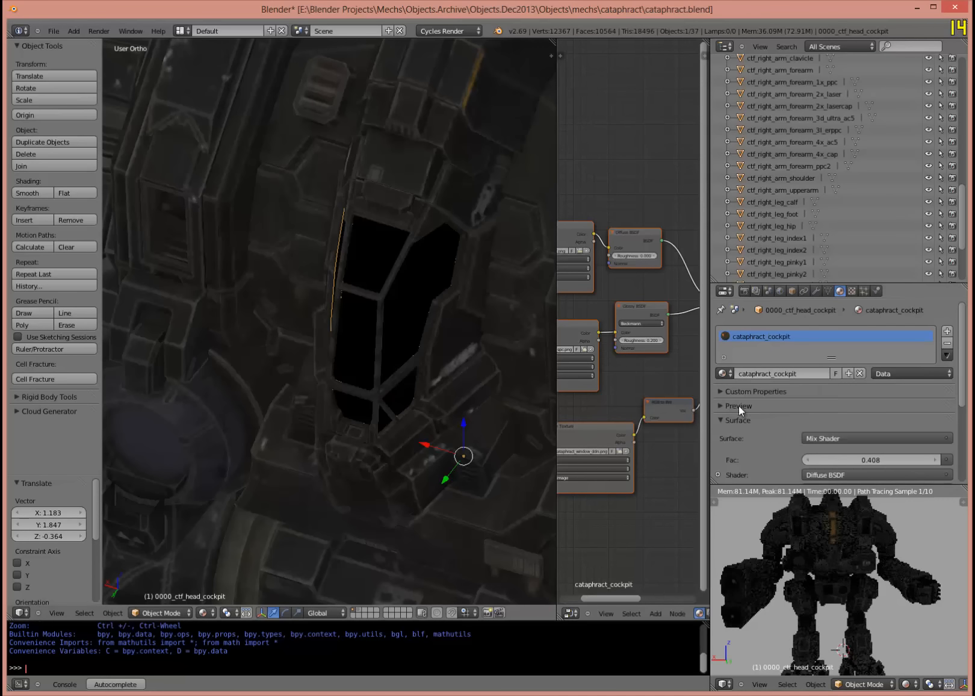
Inspect the cockpit windows up close in both the material view and the rendered preview.
{"action": "middle_click_drag", "start_coordinate": [396, 396], "coordinate": [380, 376]}
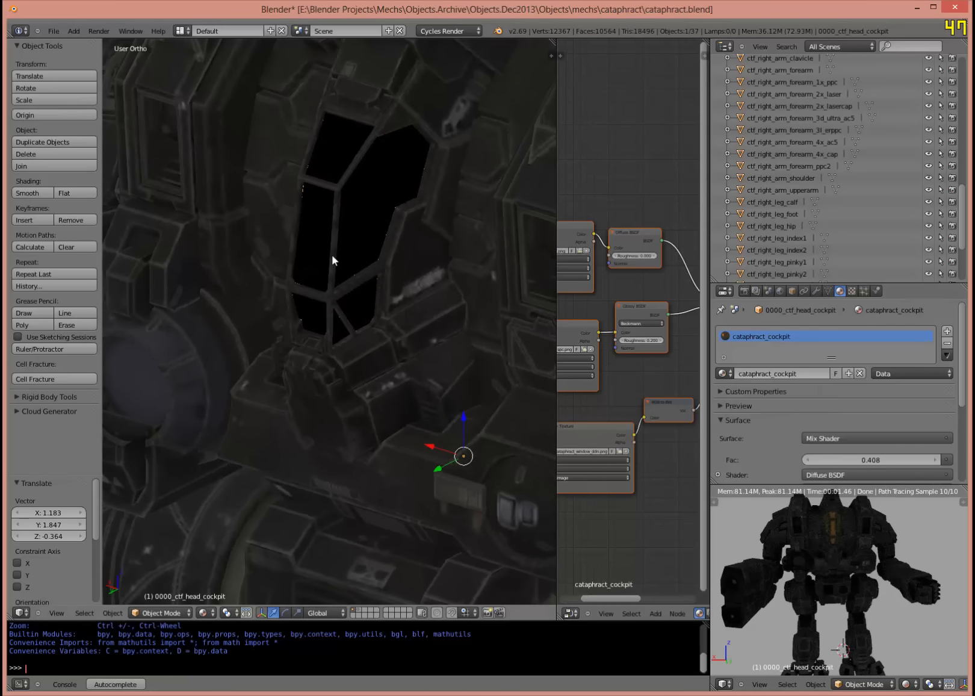
{"action": "scroll", "coordinate": [336, 267], "scroll_direction": "up", "scroll_amount": 3}
{"action": "scroll", "coordinate": [340, 265], "scroll_direction": "down", "scroll_amount": 6}
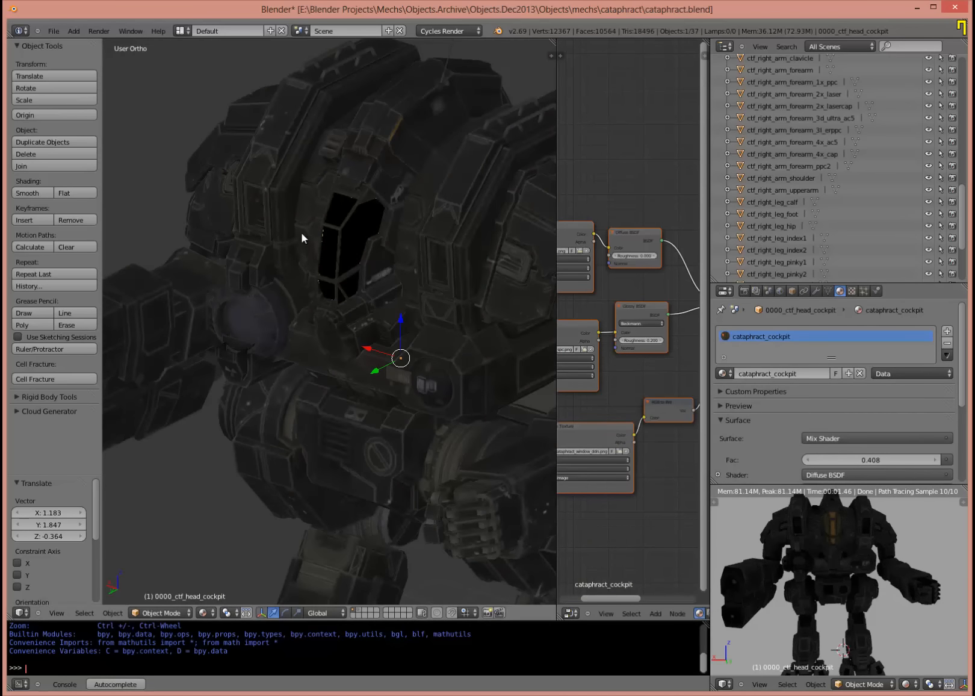
{"action": "scroll", "coordinate": [839, 526], "scroll_direction": "up", "scroll_amount": 5}
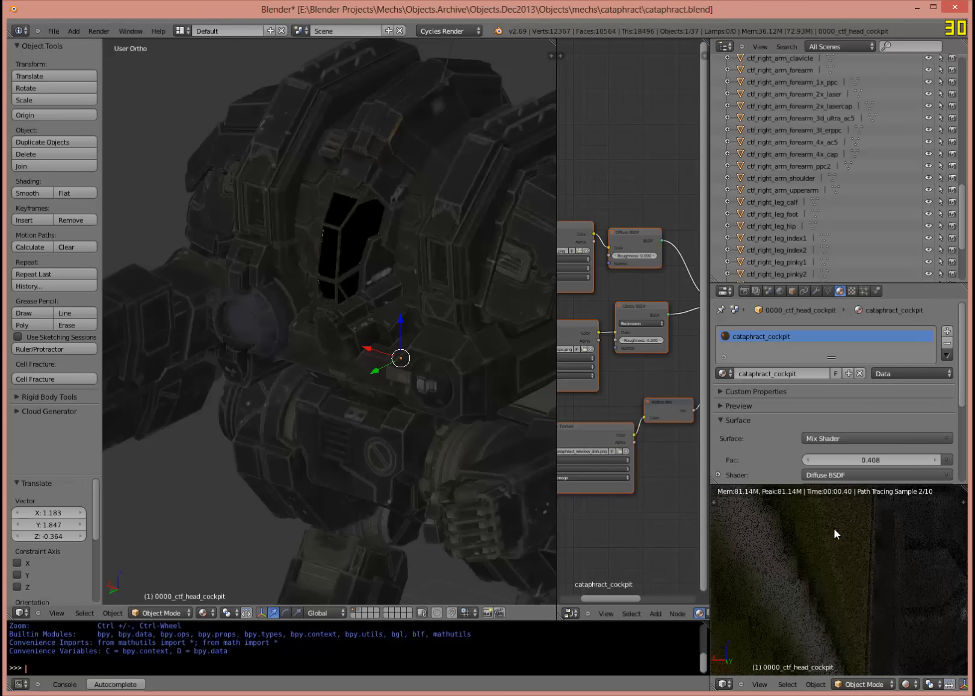
{"action": "scroll", "coordinate": [833, 530], "scroll_direction": "up", "scroll_amount": 2}
{"action": "scroll", "coordinate": [799, 550], "scroll_direction": "down", "scroll_amount": 7}
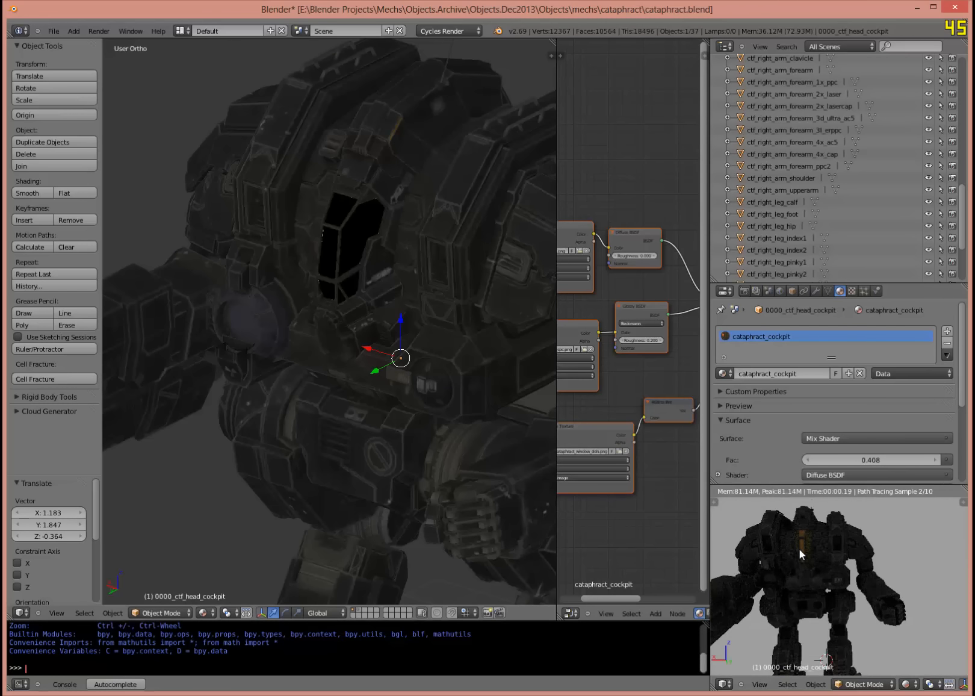
{"action": "middle_click_drag", "start_coordinate": [365, 396], "coordinate": [399, 390]}
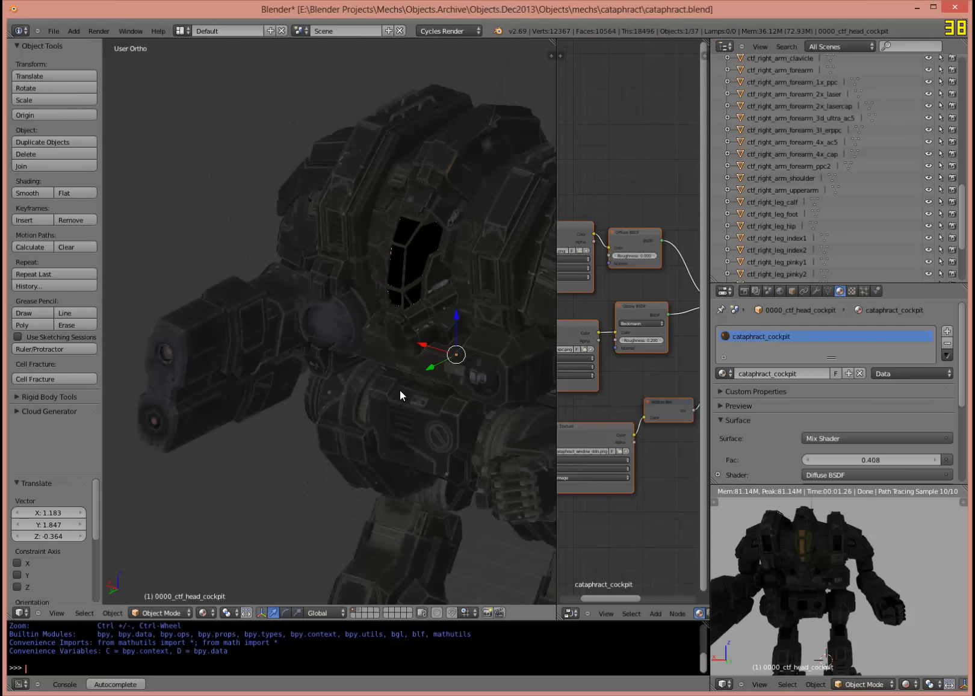
Merge the node editor area into the main 3D view and widen that view further.
{"action": "left_click_drag", "start_coordinate": [558, 614], "coordinate": [590, 571]}
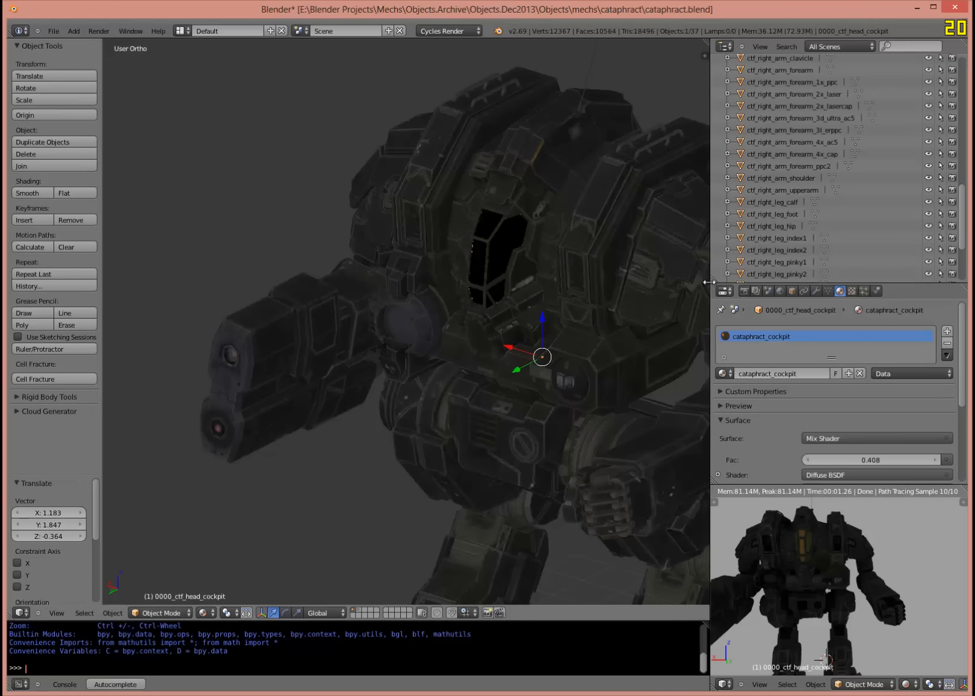
{"action": "left_click_drag", "start_coordinate": [710, 281], "coordinate": [750, 284]}
{"action": "middle_click_drag", "start_coordinate": [649, 357], "coordinate": [525, 346]}
Save the project over the existing cataphract.blend and bring the complete mech into view.
{"action": "key", "text": "ctrl+s"}
{"action": "left_click", "coordinate": [525, 346]}
{"action": "scroll", "coordinate": [528, 404], "scroll_direction": "down", "scroll_amount": 2}
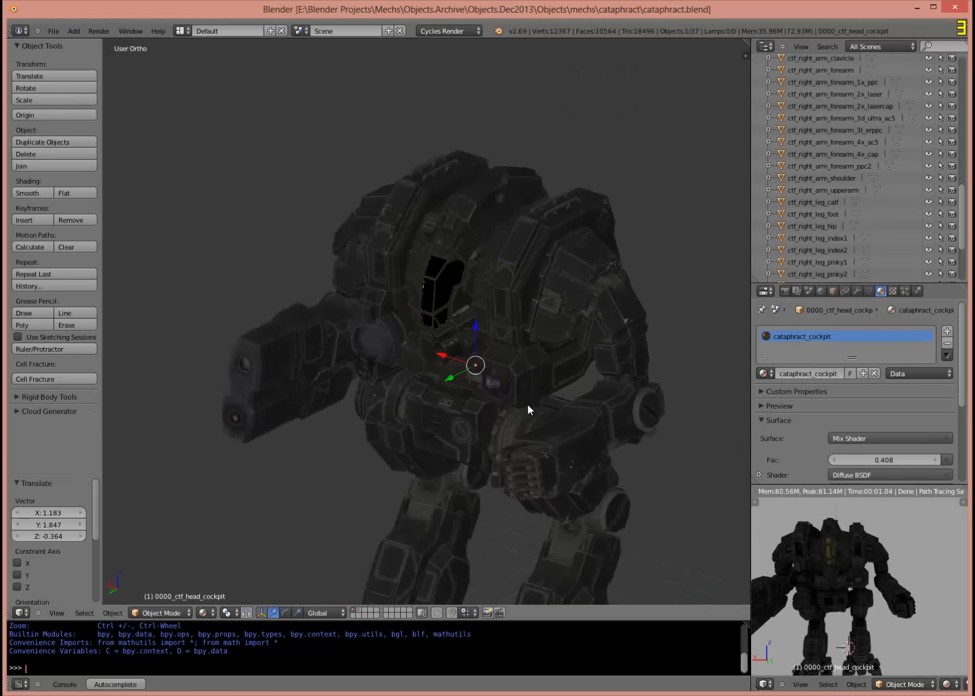
{"action": "scroll", "coordinate": [528, 404], "scroll_direction": "down", "scroll_amount": 1}
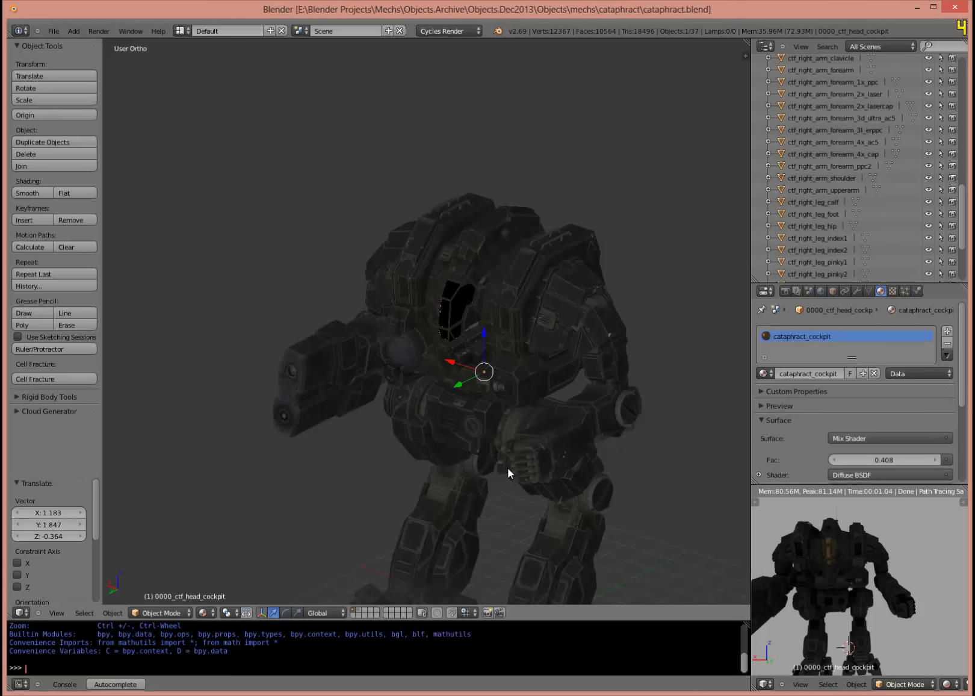
{"action": "middle_click_drag", "start_coordinate": [509, 466], "coordinate": [523, 422]}
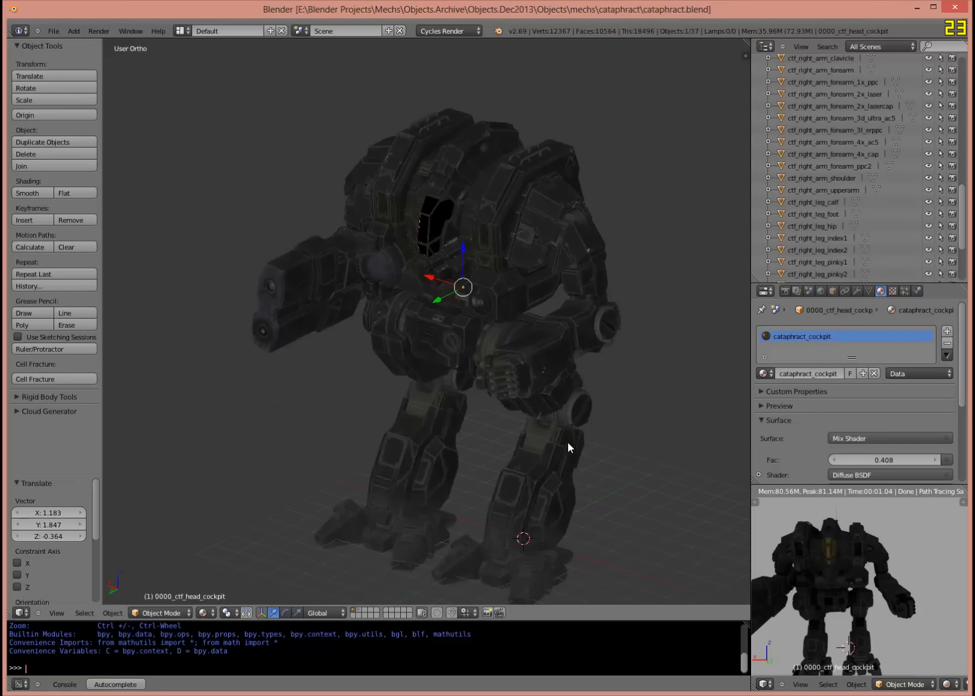
{"action": "mouse_move", "coordinate": [568, 442]}
{"action": "middle_mouse_down"}
{"action": "mouse_move", "coordinate": [562, 428]}
{"action": "mouse_move", "coordinate": [505, 418]}
{"action": "mouse_move", "coordinate": [488, 448]}
{"action": "mouse_move", "coordinate": [516, 486]}
{"action": "mouse_move", "coordinate": [575, 436]}
{"action": "middle_mouse_up"}
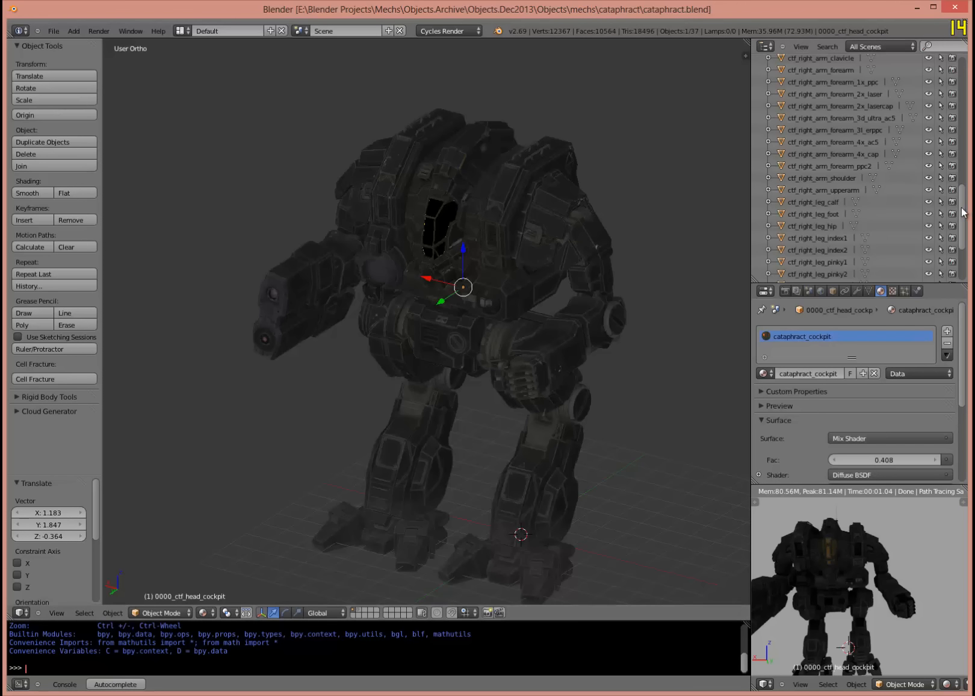
Show the second layer with the weapon variants and select the right forearm weapon ctf_right_arm_forearm_4x_ac5.
{"action": "left_click_drag", "start_coordinate": [961, 212], "coordinate": [962, 89]}
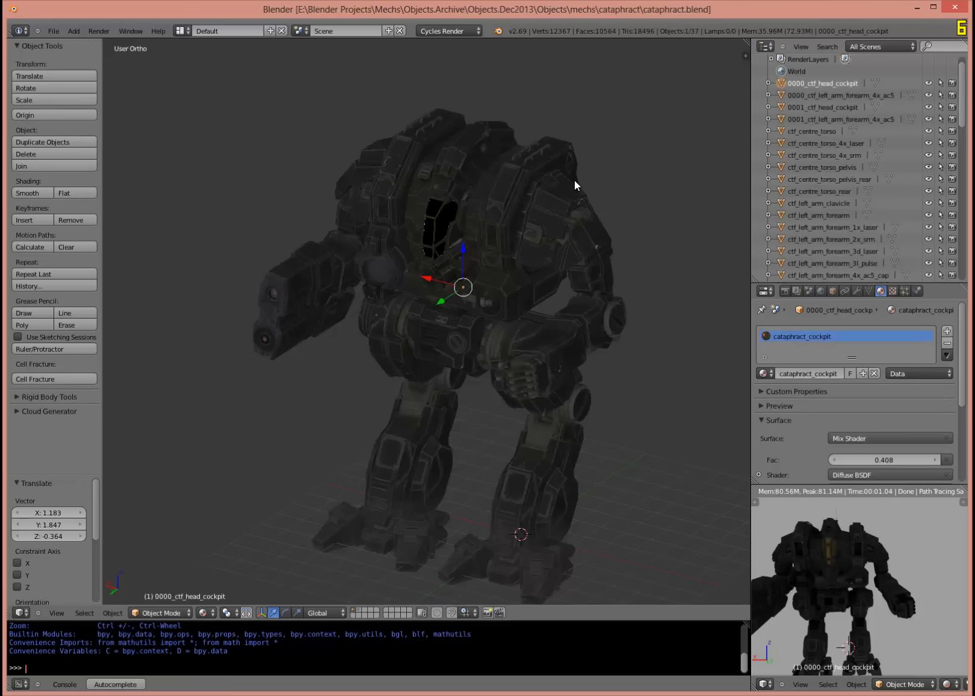
{"action": "scroll", "coordinate": [478, 223], "scroll_direction": "down", "scroll_amount": 1}
{"action": "left_click", "coordinate": [359, 609]}
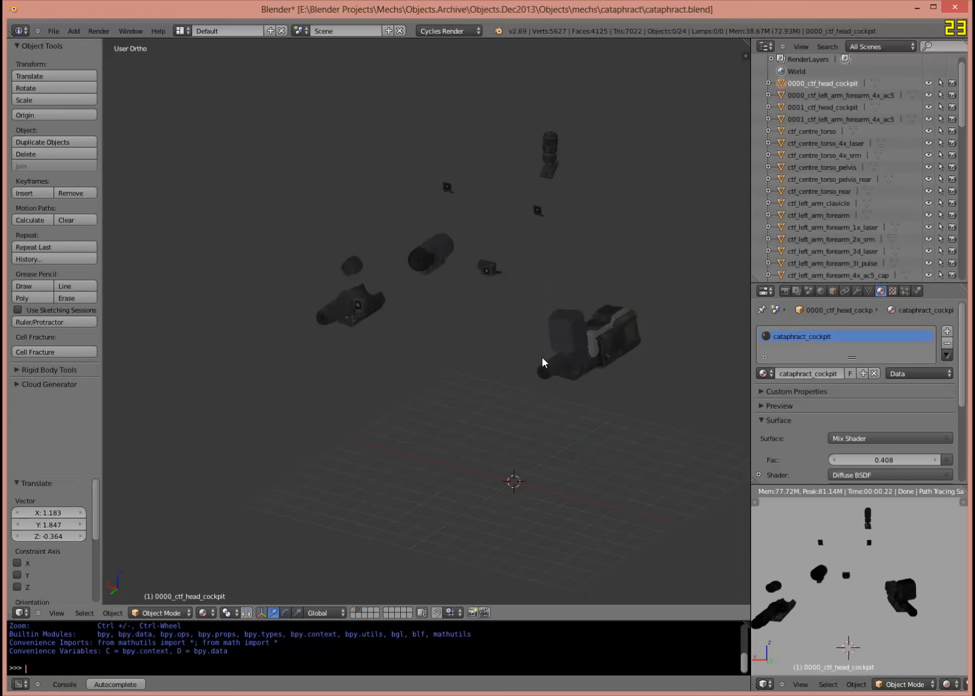
{"action": "right_click", "coordinate": [327, 314]}
{"action": "scroll", "coordinate": [330, 319], "scroll_direction": "up", "scroll_amount": 6}
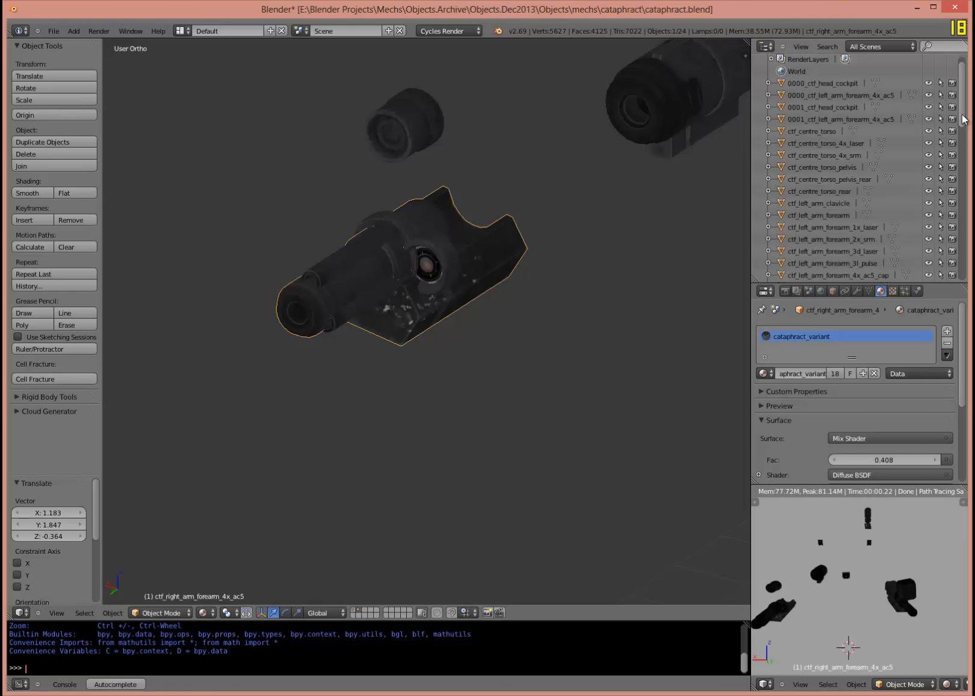
Select ctf_right_arm_forearm_3d_ultra_ac5 from the object list and identify its geometry with cancelled test moves.
{"action": "left_click_drag", "start_coordinate": [961, 118], "coordinate": [953, 229]}
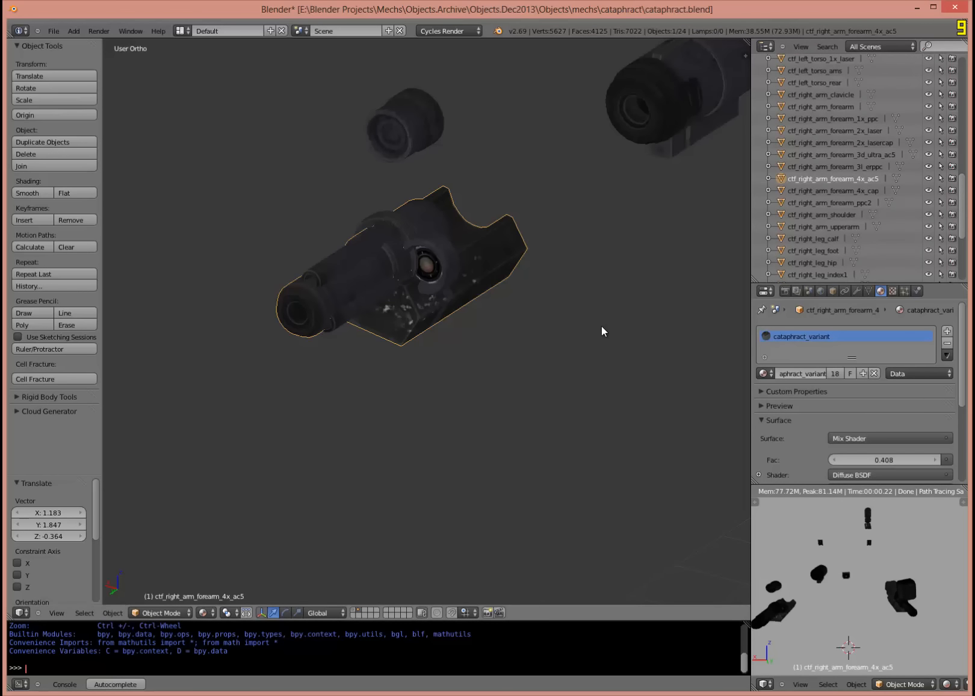
{"action": "middle_click_drag", "start_coordinate": [605, 331], "coordinate": [551, 314], "text": "shift"}
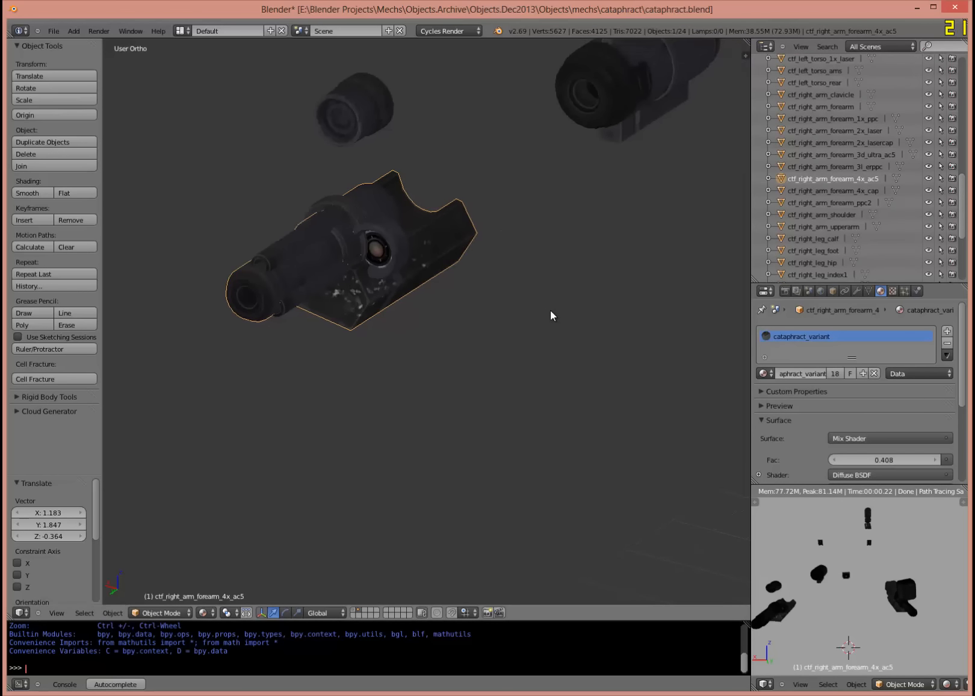
{"action": "left_click", "coordinate": [856, 155]}
{"action": "key", "text": "g"}
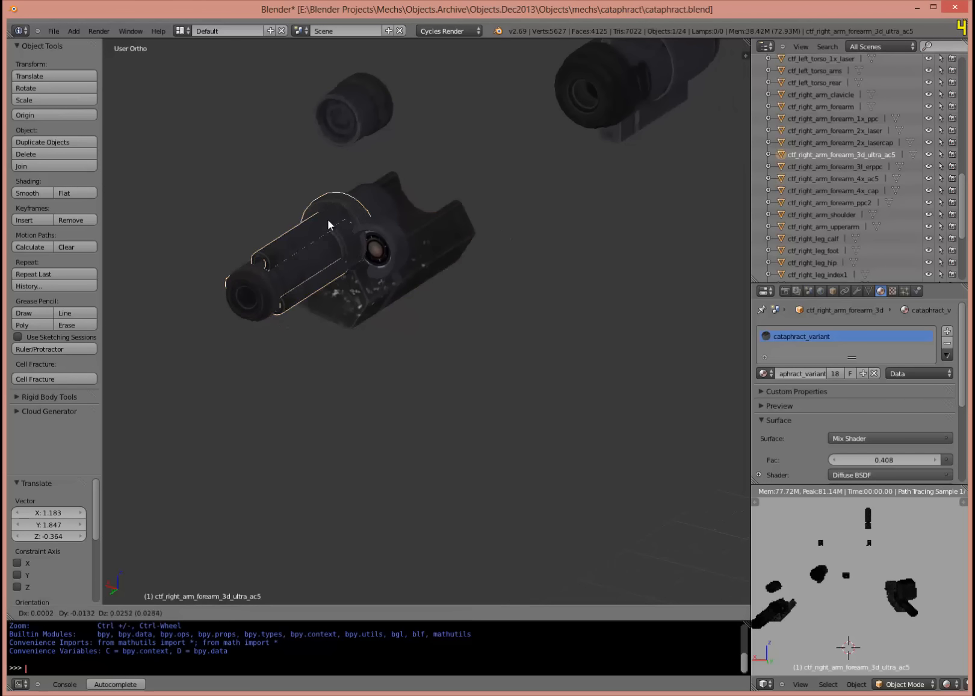
{"action": "right_click", "coordinate": [321, 174]}
{"action": "key", "text": "g"}
{"action": "right_click", "coordinate": [291, 189]}
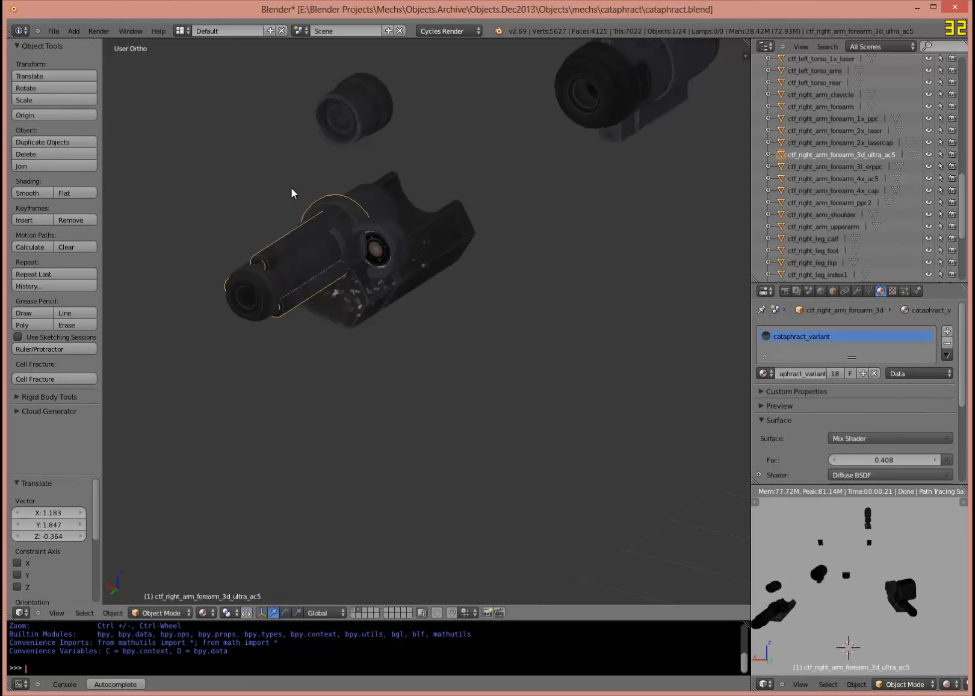
Select ctf_right_arm_forearm_1x_ppc and assign it the existing cataphract_body material.
{"action": "left_click", "coordinate": [857, 121]}
{"action": "key", "text": "g"}
{"action": "right_click", "coordinate": [382, 254]}
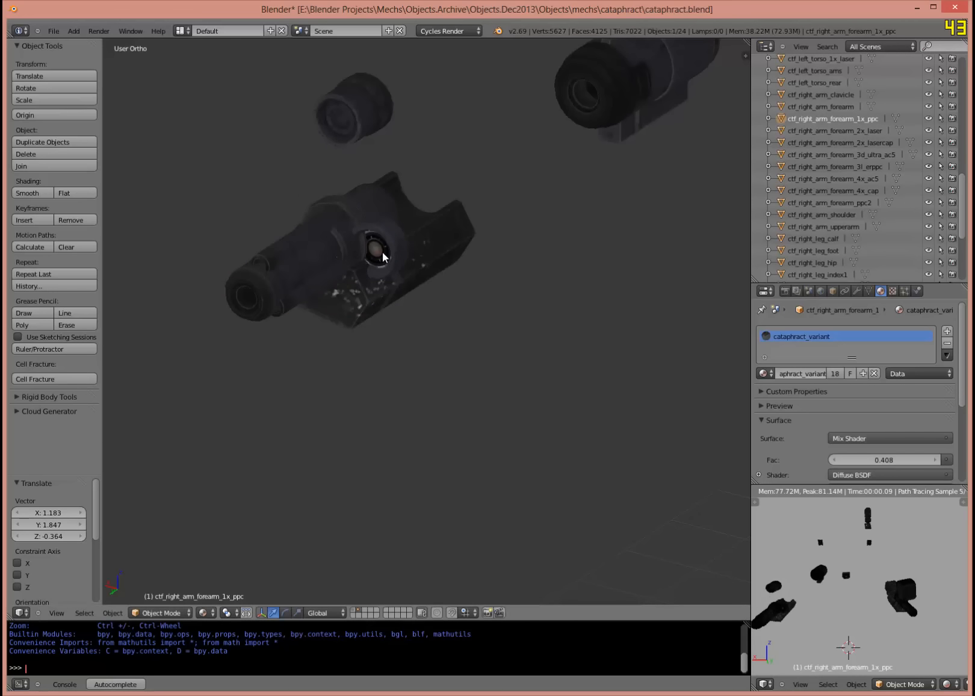
{"action": "left_click", "coordinate": [765, 374]}
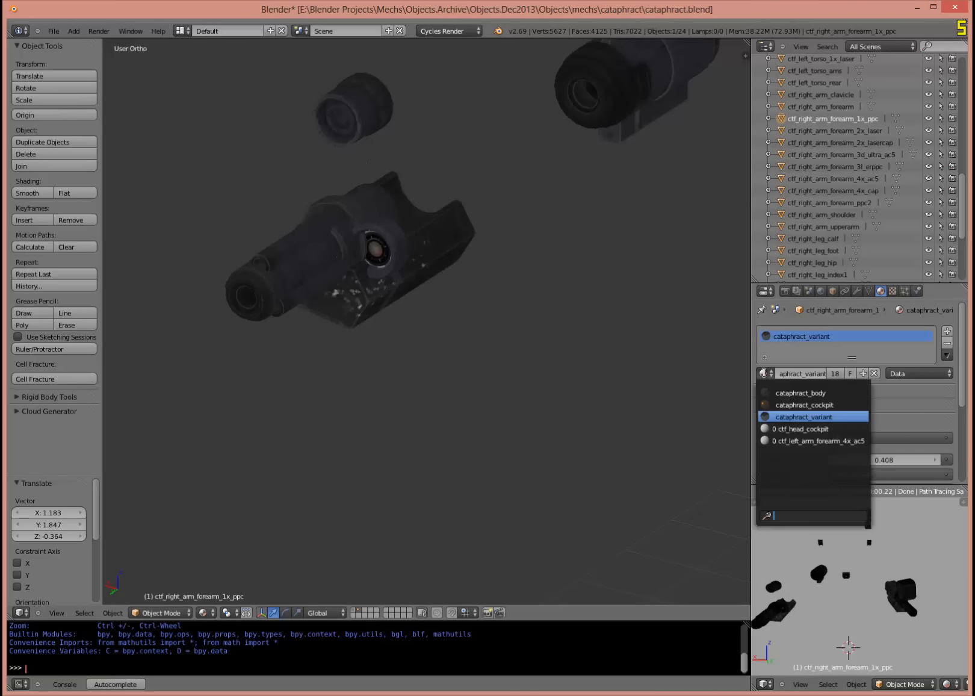
{"action": "left_click", "coordinate": [788, 395]}
{"action": "key", "text": "g"}
{"action": "right_click", "coordinate": [387, 200]}
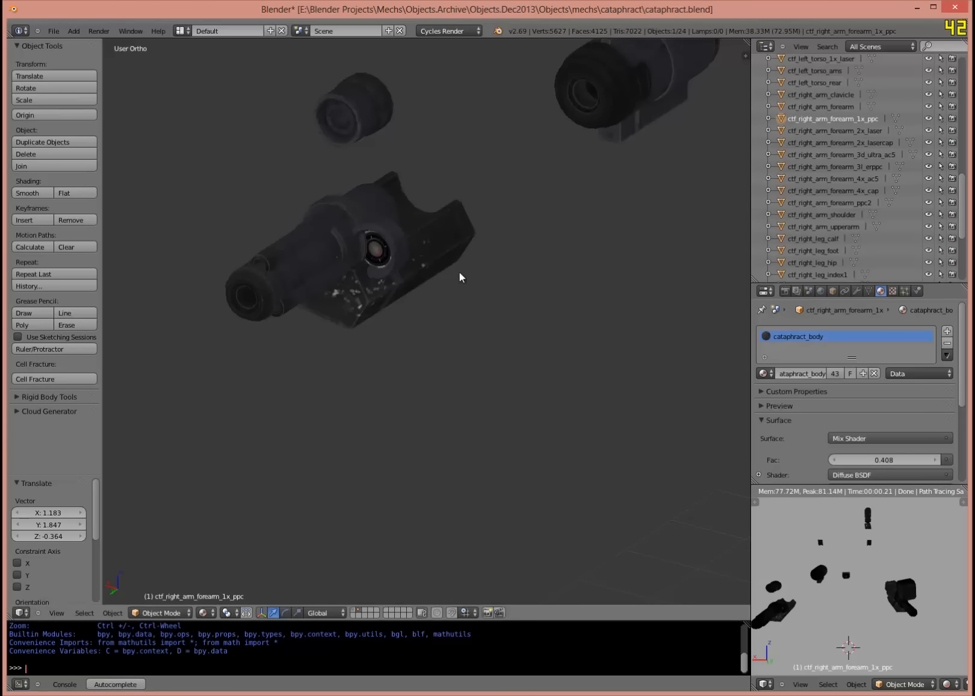
Select ctf_right_arm_forearm_4x_ac5 in the object list and view it among the other weapon variants.
{"action": "scroll", "coordinate": [459, 271], "scroll_direction": "down", "scroll_amount": 4}
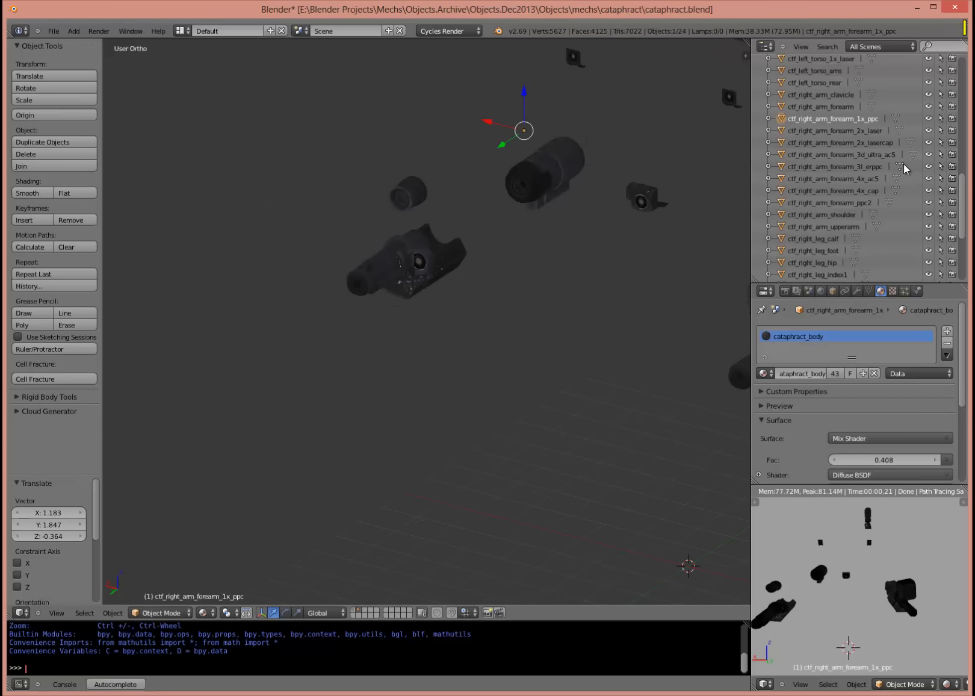
{"action": "scroll", "coordinate": [906, 165], "scroll_direction": "down", "scroll_amount": 2}
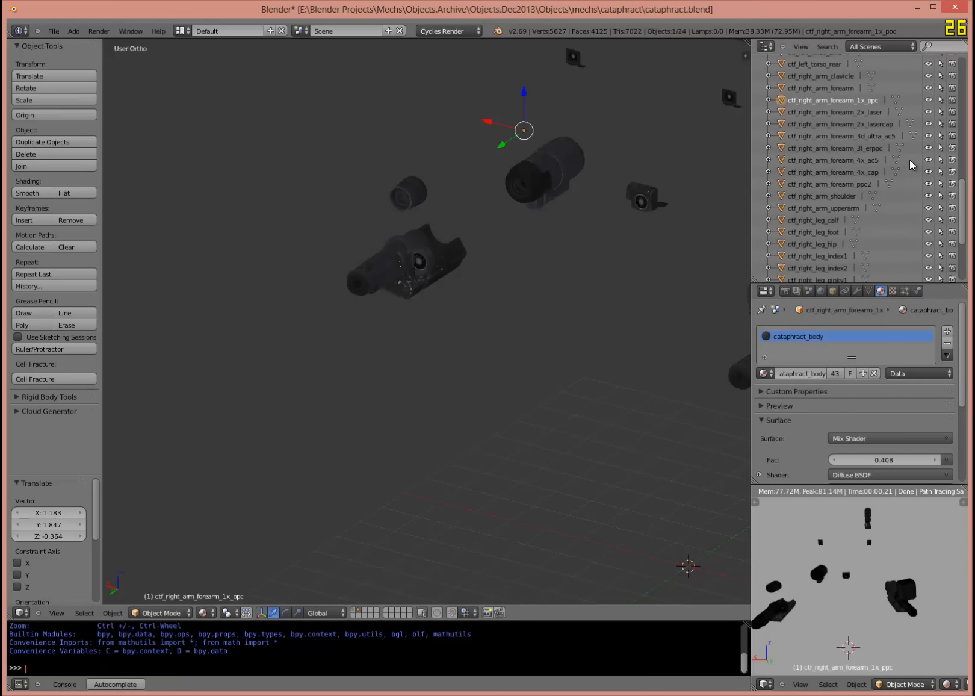
{"action": "left_click", "coordinate": [876, 160]}
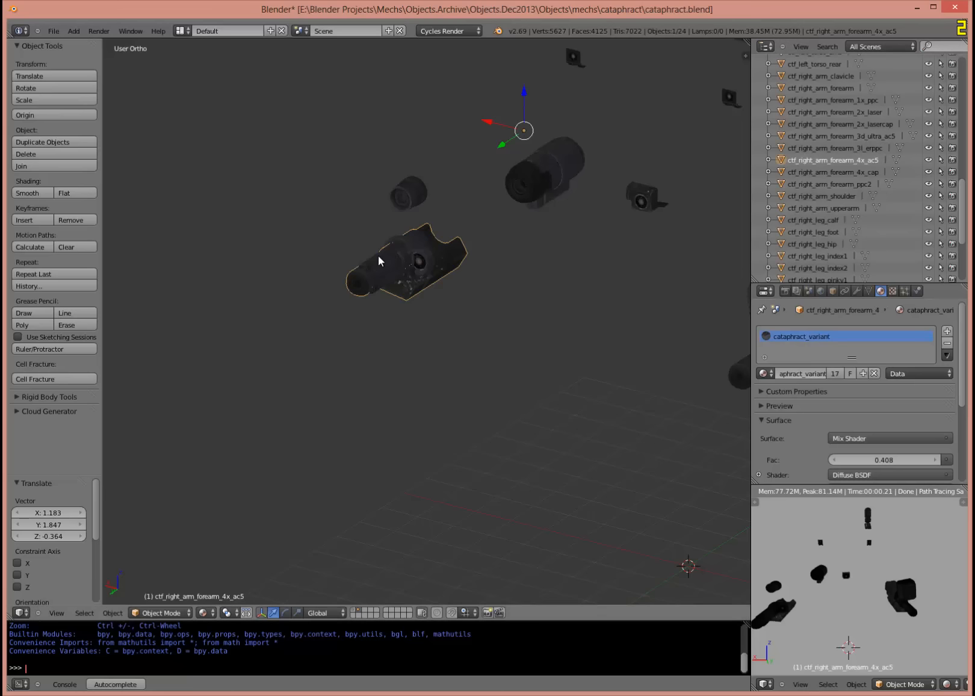
{"action": "middle_click_drag", "start_coordinate": [378, 255], "coordinate": [351, 238]}
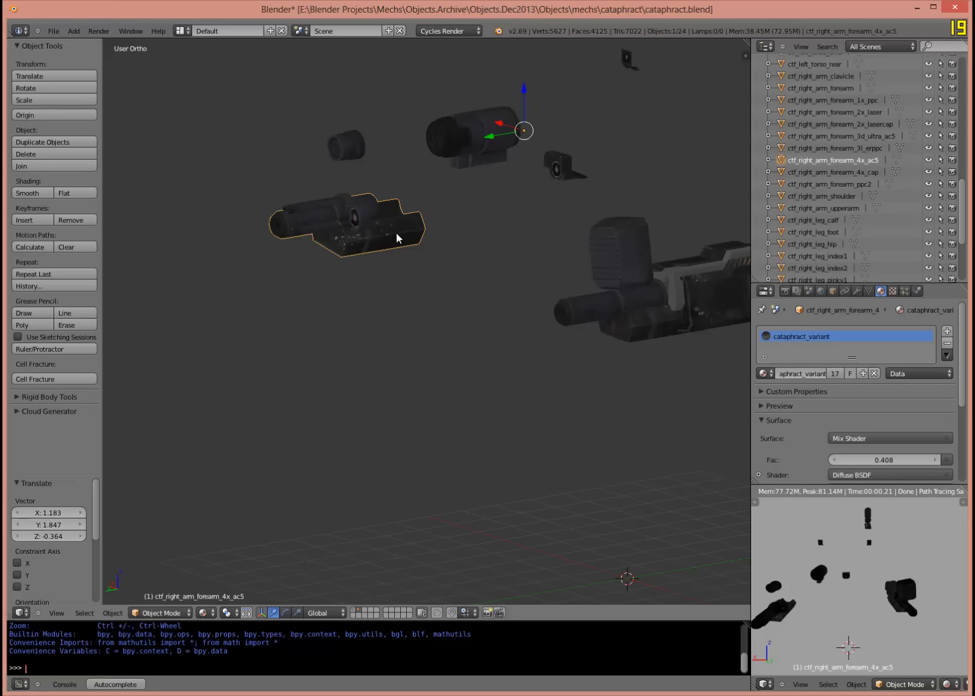
{"action": "scroll", "coordinate": [396, 234], "scroll_direction": "down", "scroll_amount": 3}
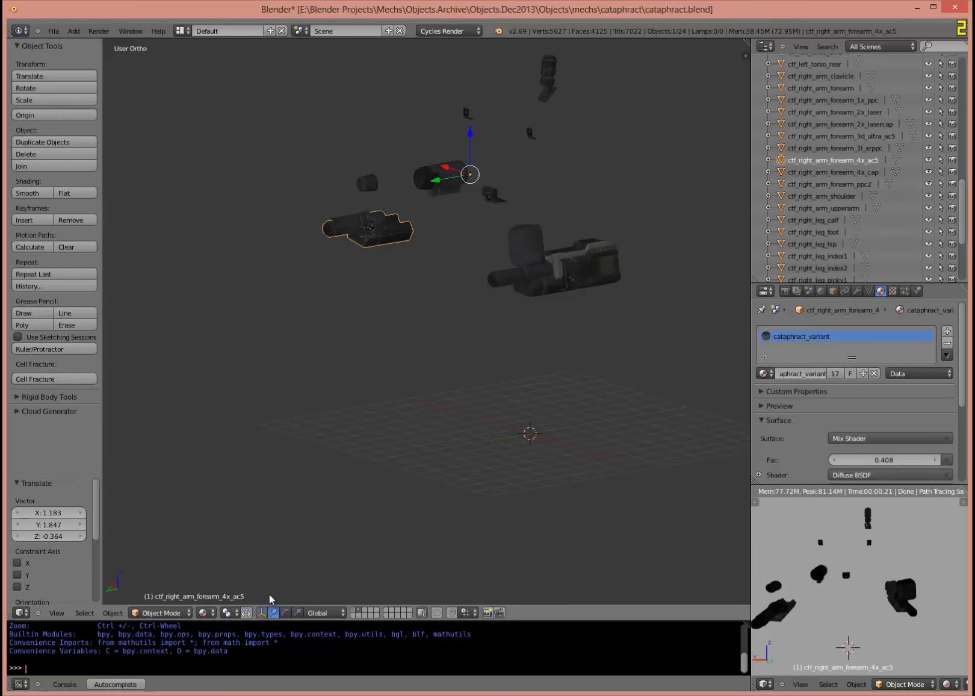
Show only the first layer with the mech, select all of its parts and examine it from the front.
{"action": "left_click", "coordinate": [355, 610]}
{"action": "key", "text": "a"}
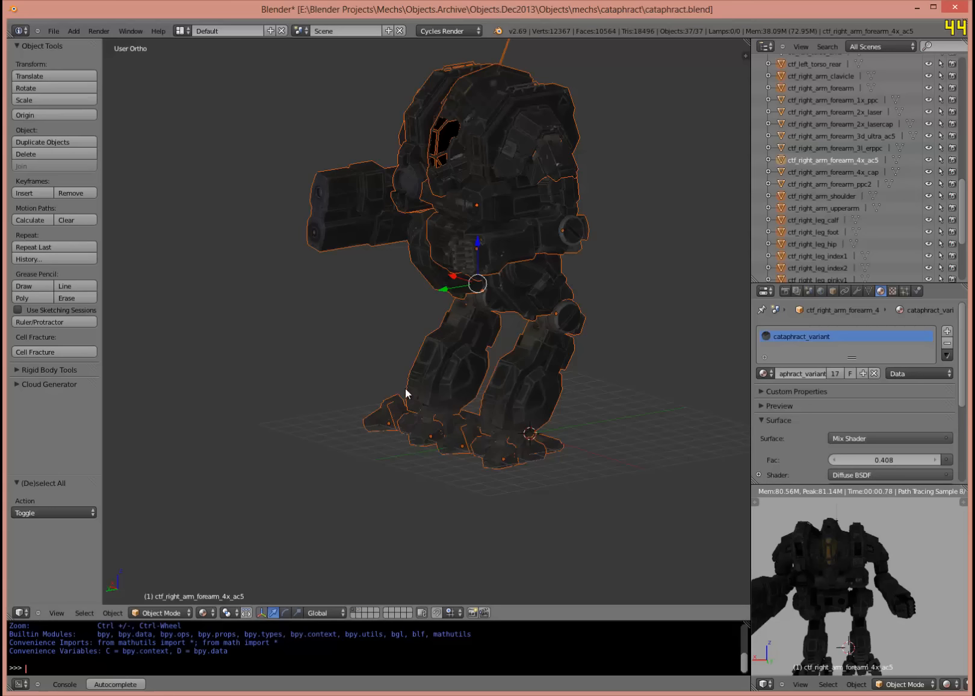
{"action": "middle_click_drag", "start_coordinate": [407, 298], "coordinate": [434, 257]}
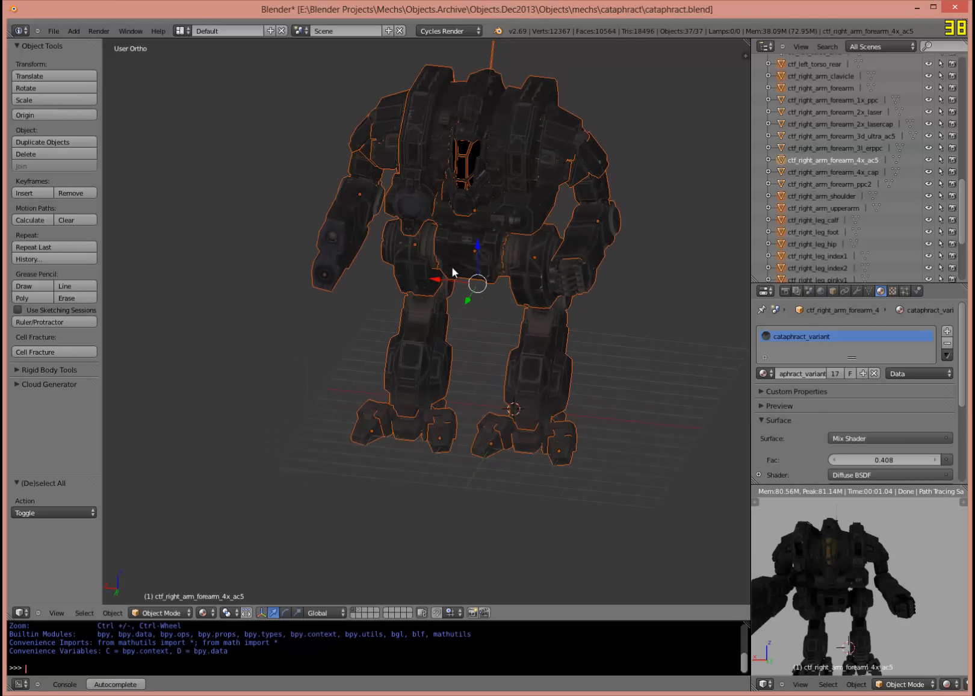
{"action": "middle_click_drag", "start_coordinate": [487, 288], "coordinate": [475, 327]}
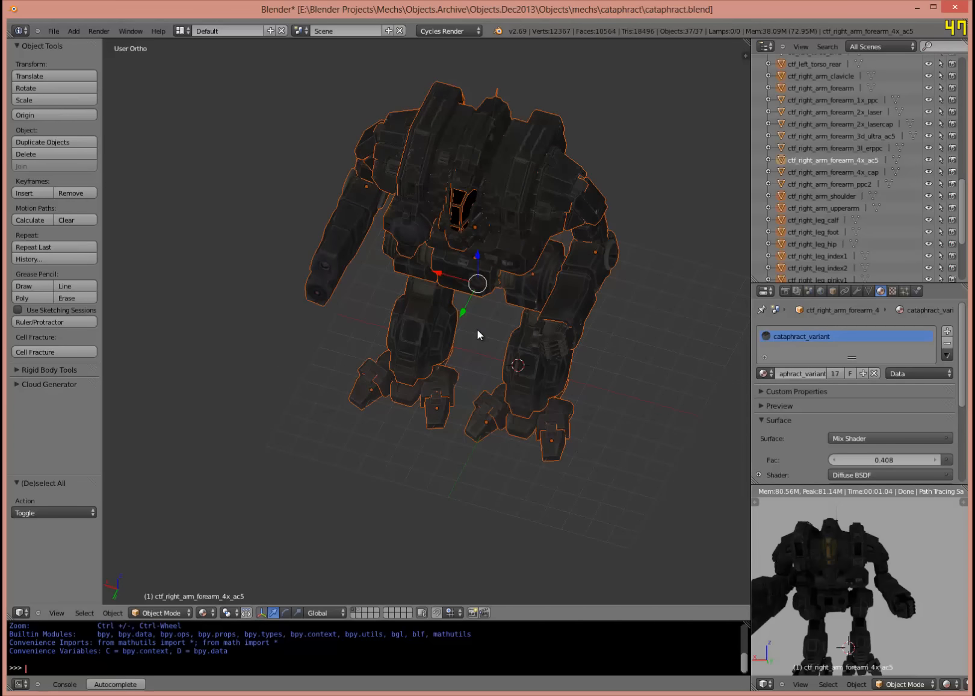
Show the variants layer together with the mech and examine how the right forearm weapons fit beside ctf_right_arm_forearm.
{"action": "left_click", "coordinate": [357, 609], "text": "shift"}
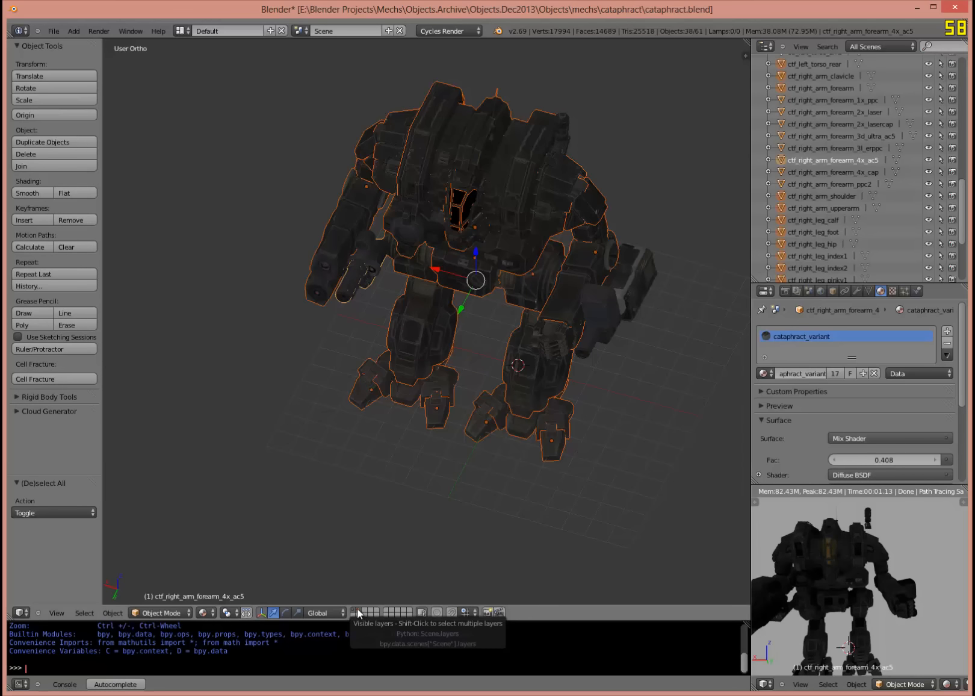
{"action": "middle_click_drag", "start_coordinate": [386, 446], "coordinate": [357, 339]}
{"action": "scroll", "coordinate": [348, 278], "scroll_direction": "up", "scroll_amount": 5}
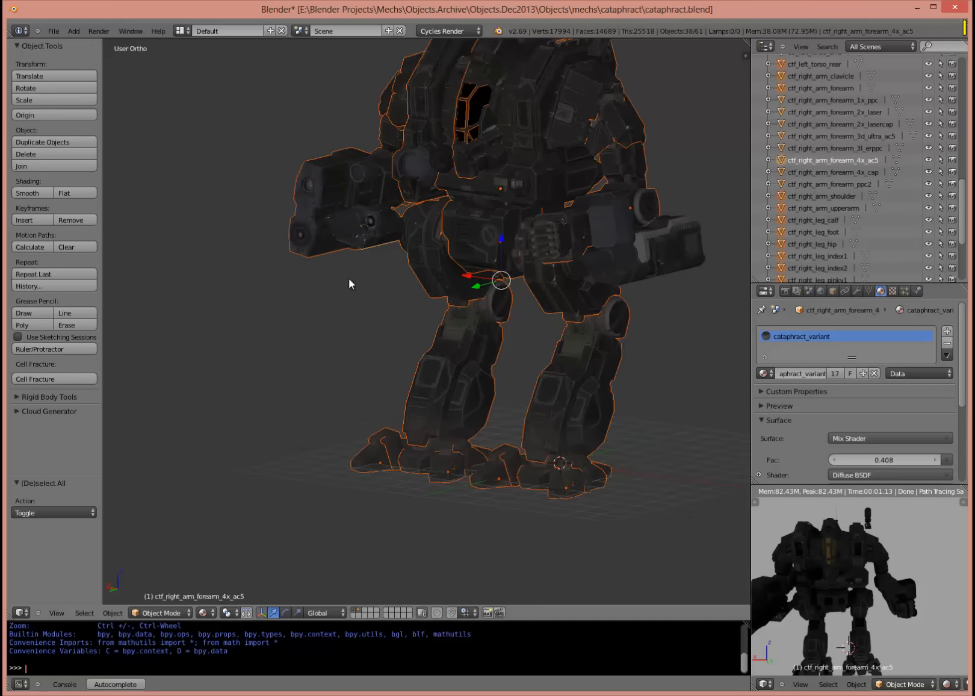
{"action": "middle_click_drag", "start_coordinate": [343, 341], "coordinate": [415, 374]}
{"action": "right_click", "coordinate": [392, 358]}
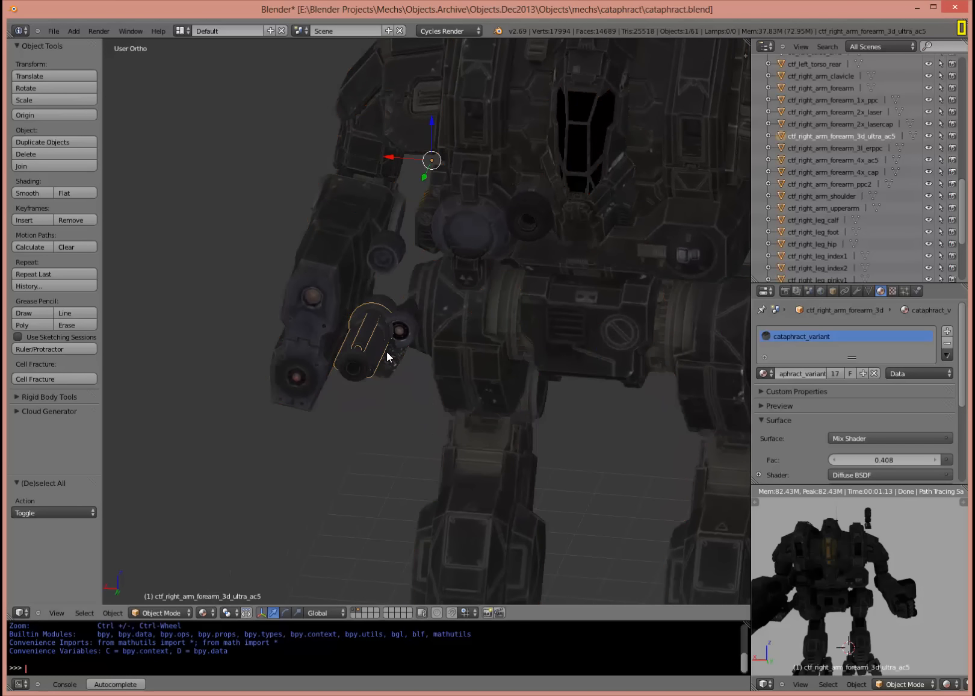
{"action": "right_click", "coordinate": [359, 284]}
{"action": "middle_click_drag", "start_coordinate": [415, 337], "coordinate": [417, 322]}
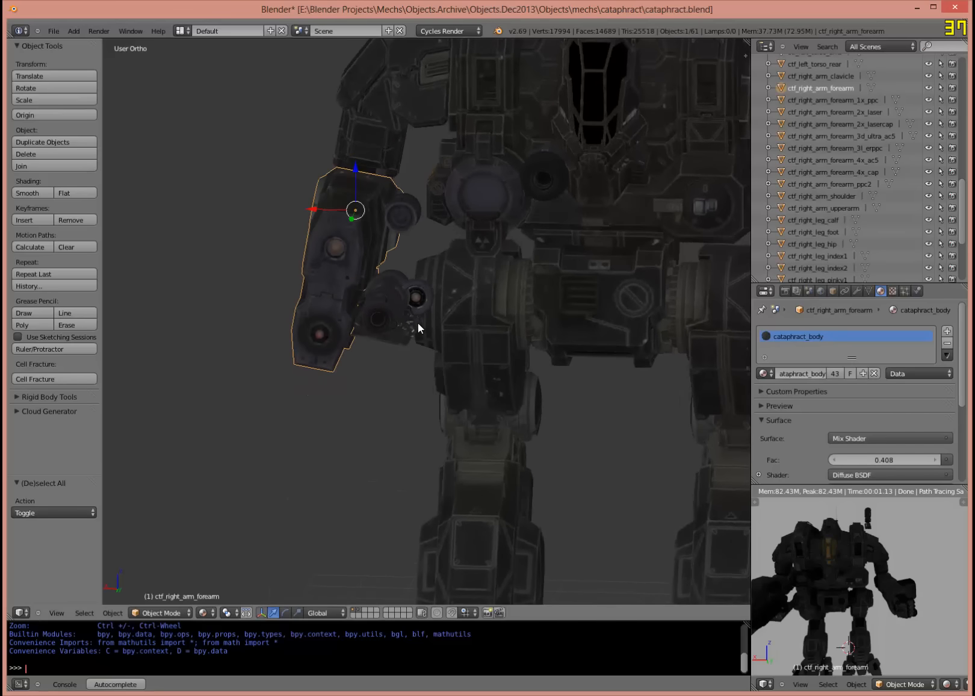
{"action": "middle_click_drag", "start_coordinate": [525, 268], "coordinate": [501, 282]}
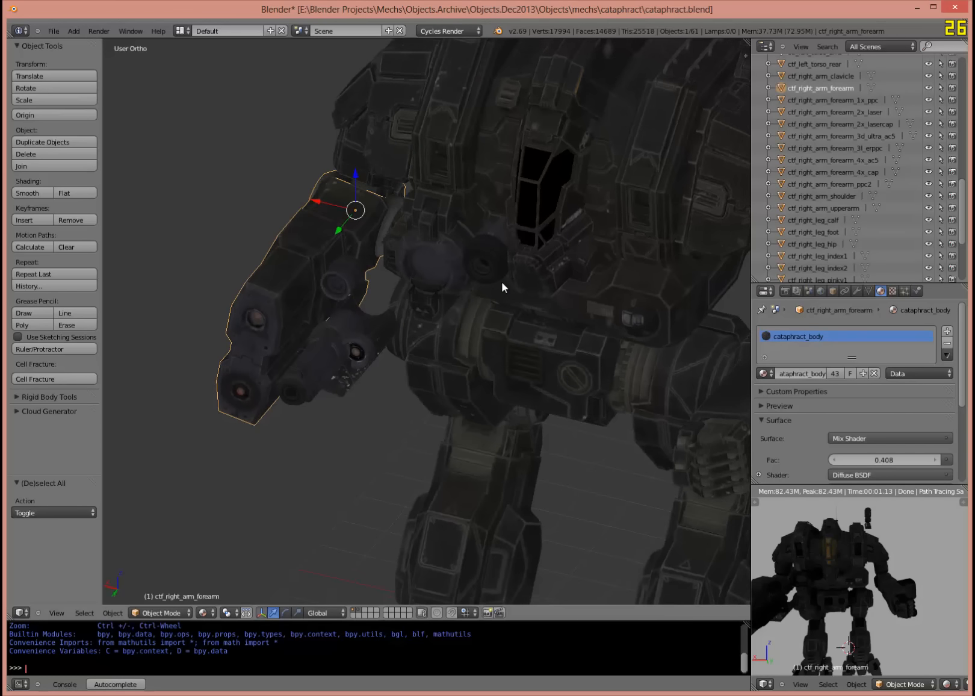
{"action": "scroll", "coordinate": [502, 288], "scroll_direction": "down", "scroll_amount": 2}
{"action": "middle_click_drag", "start_coordinate": [561, 298], "coordinate": [466, 256]}
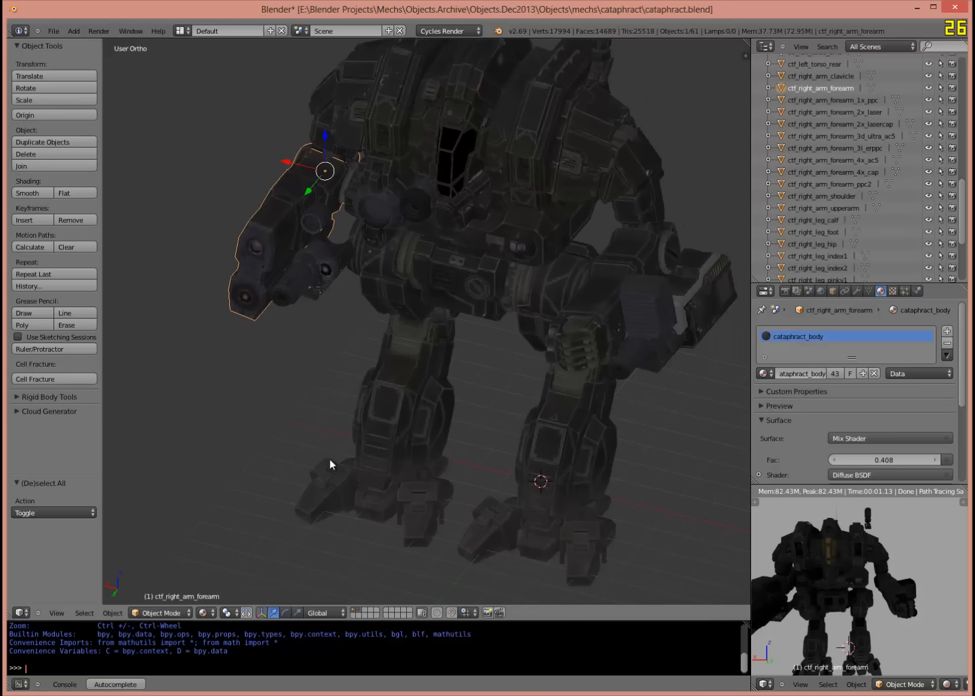
Show only the mech's first layer and select all of its parts.
{"action": "left_click", "coordinate": [354, 609]}
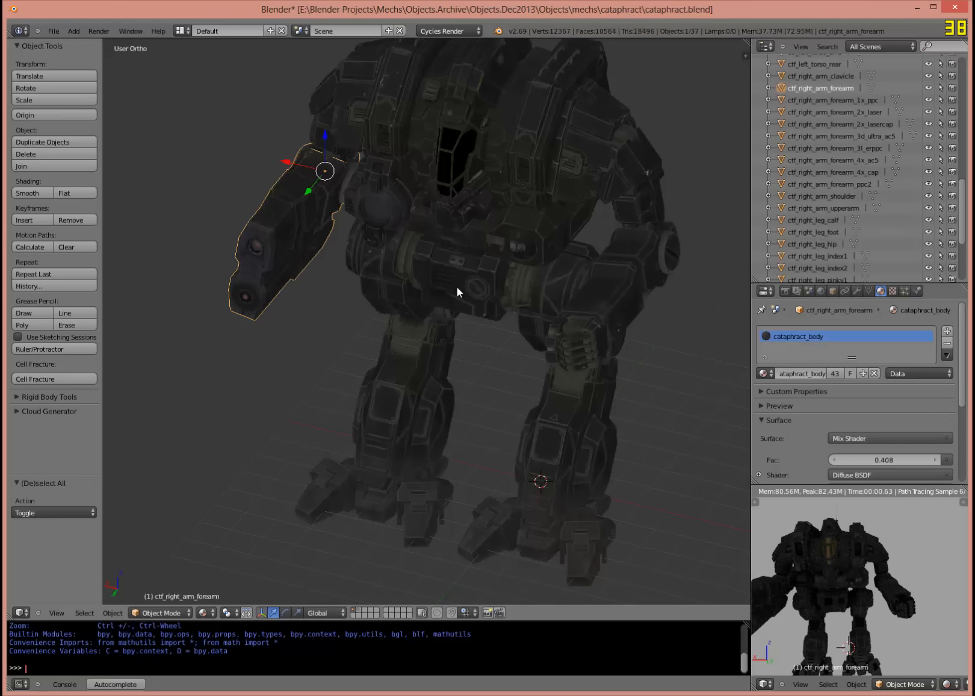
{"action": "key", "text": "a"}
{"action": "key", "text": "a"}
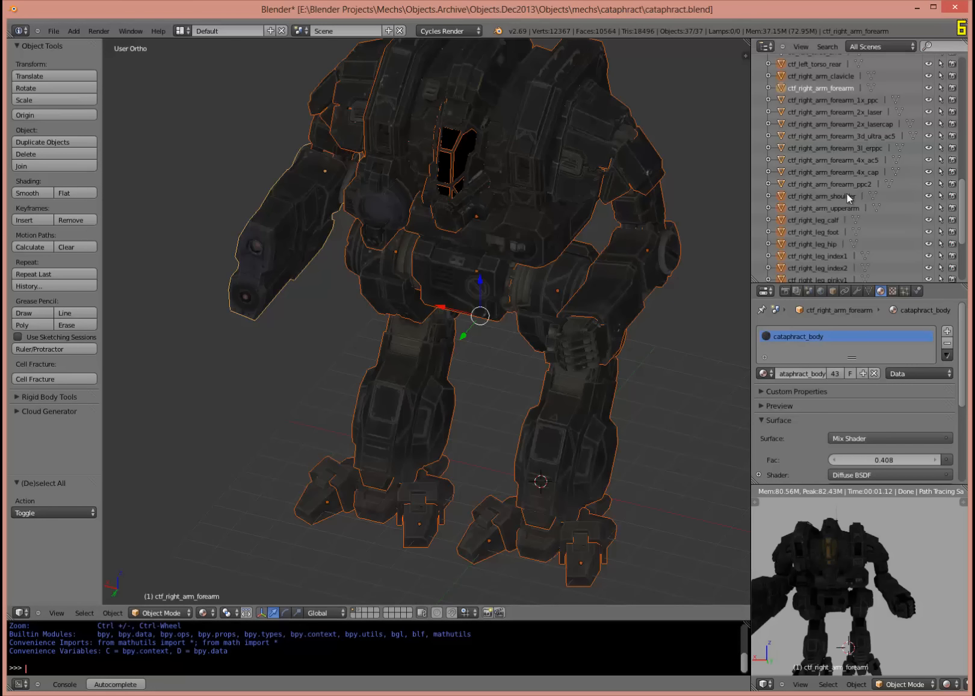
Add the hidden variants ctf_right_arm_forearm_4x_ac5 and ctf_left_arm_forearm_4x_ac5_cap to the selection from the object list.
{"action": "left_click", "coordinate": [857, 161]}
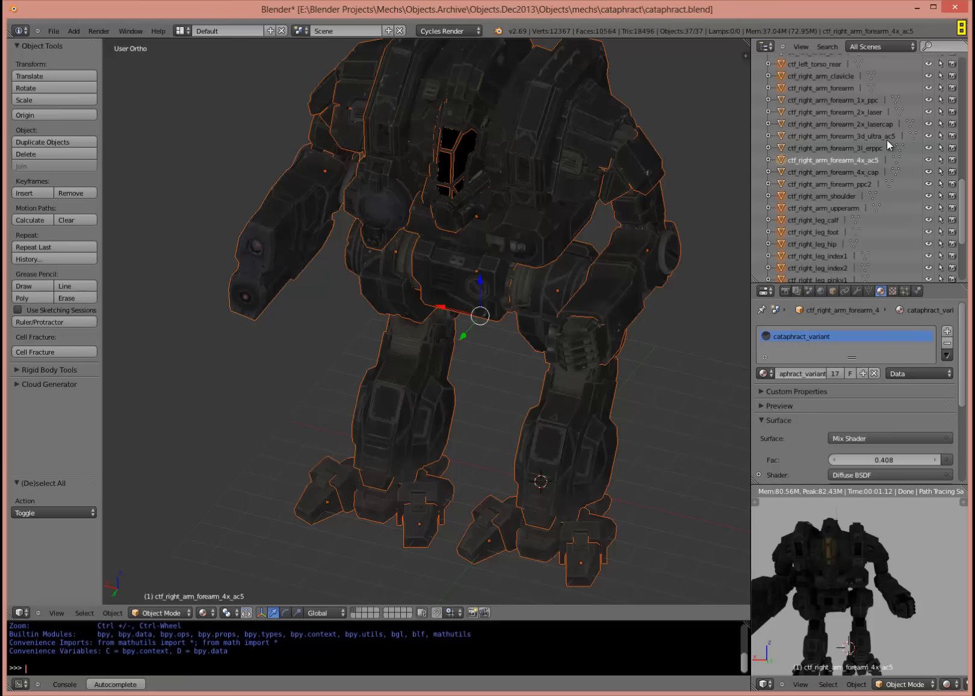
{"action": "key", "text": "5"}
{"action": "key", "text": "5"}
{"action": "left_click_drag", "start_coordinate": [966, 226], "coordinate": [967, 193]}
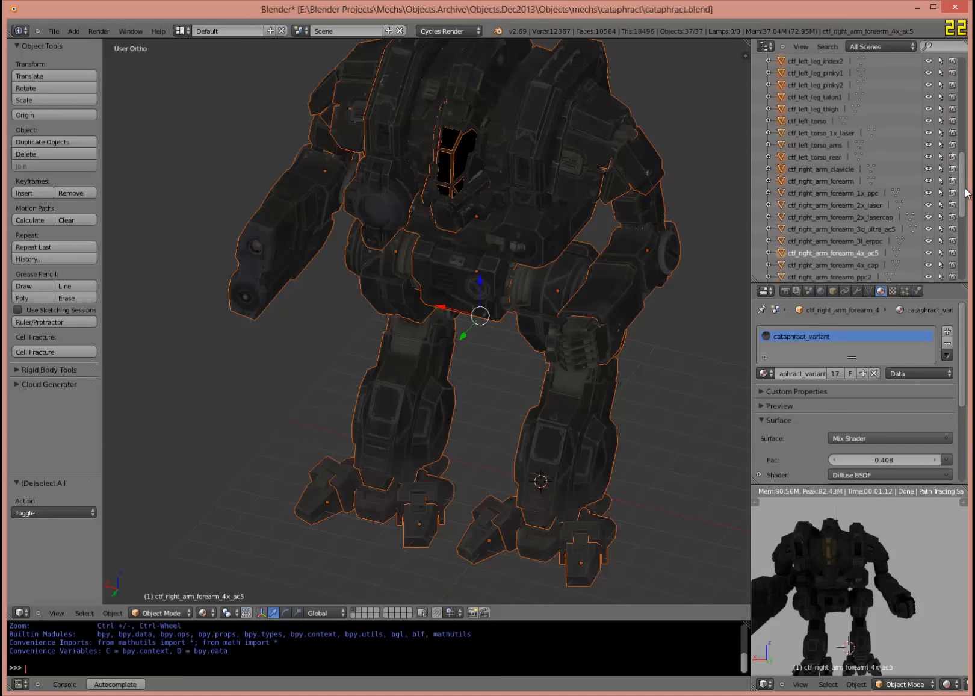
{"action": "scroll", "coordinate": [850, 170], "scroll_direction": "up", "scroll_amount": 6}
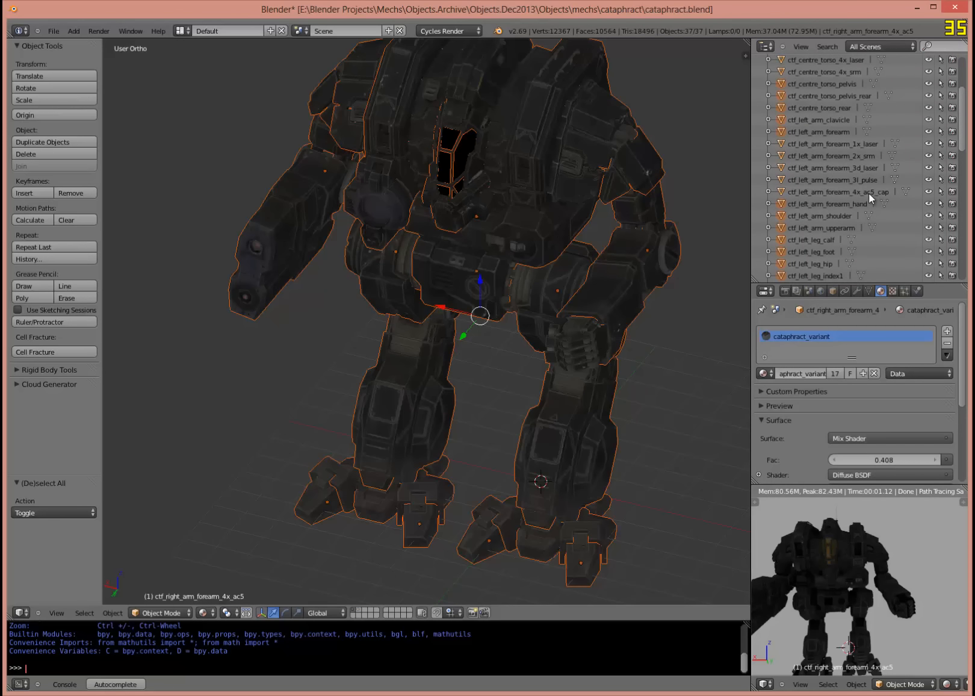
{"action": "left_click", "coordinate": [870, 194]}
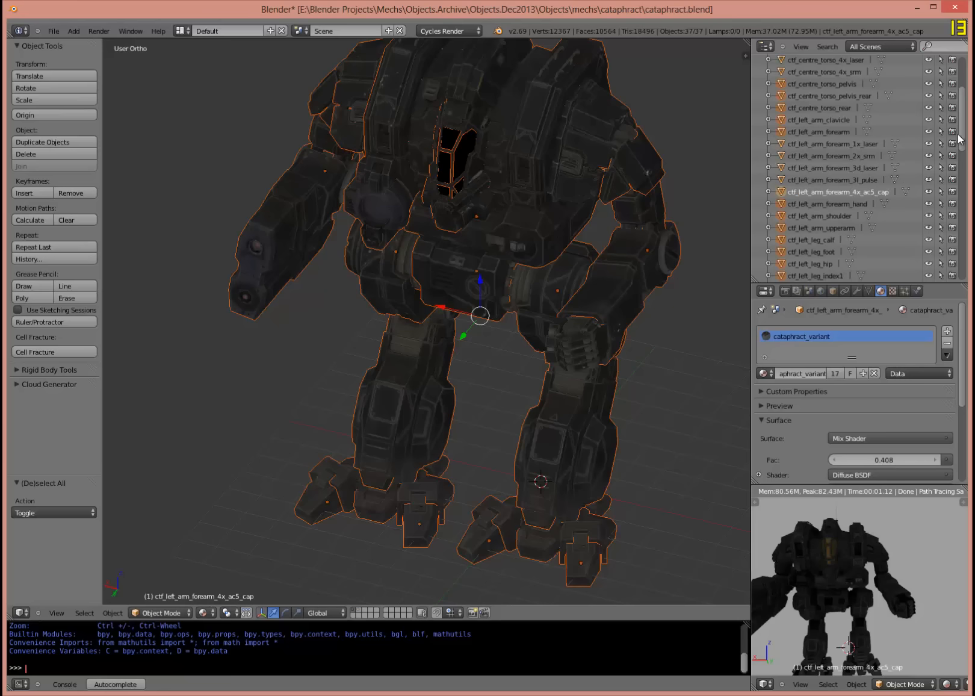
Show only the weapon variants layer and add ctf_right_torso_1x_laser and ctf_left_torso_1x_laser to the selection.
{"action": "left_click_drag", "start_coordinate": [965, 140], "coordinate": [966, 165]}
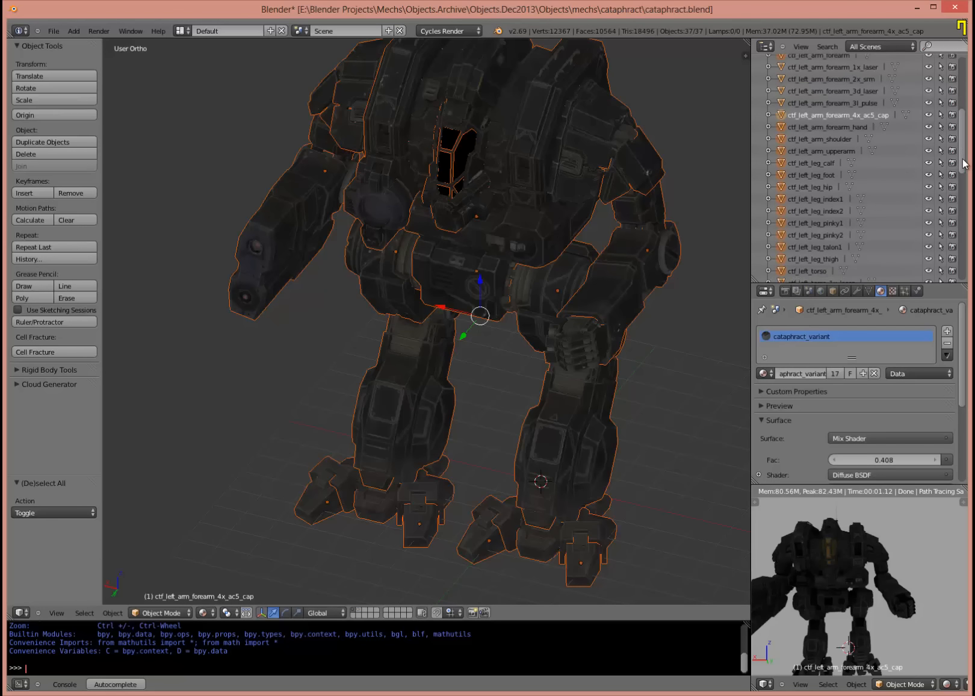
{"action": "left_click", "coordinate": [360, 610]}
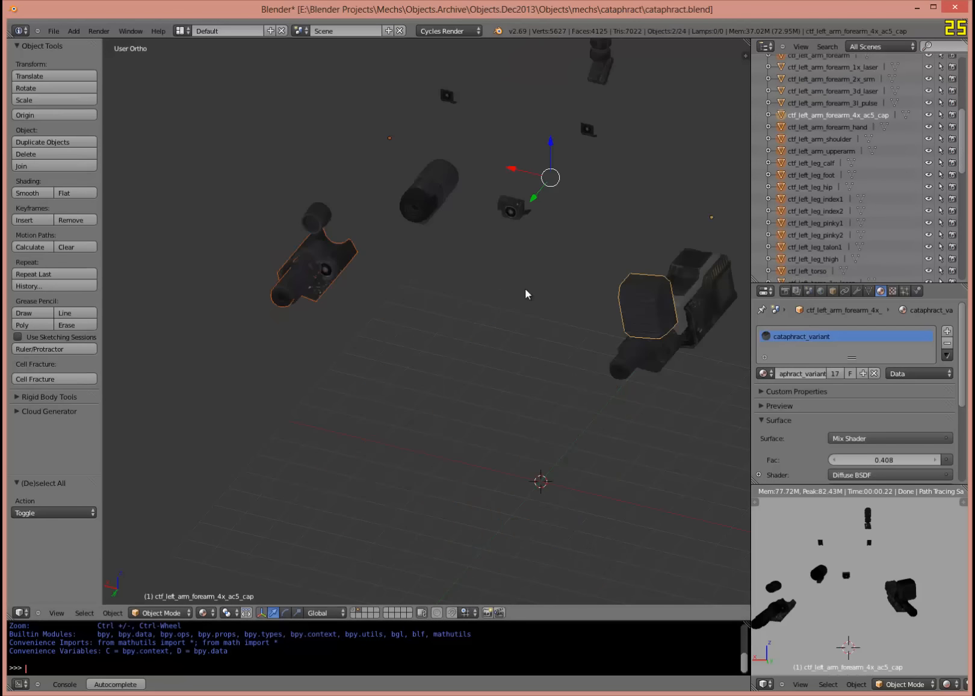
{"action": "middle_click_drag", "start_coordinate": [579, 253], "coordinate": [505, 330], "text": "shift"}
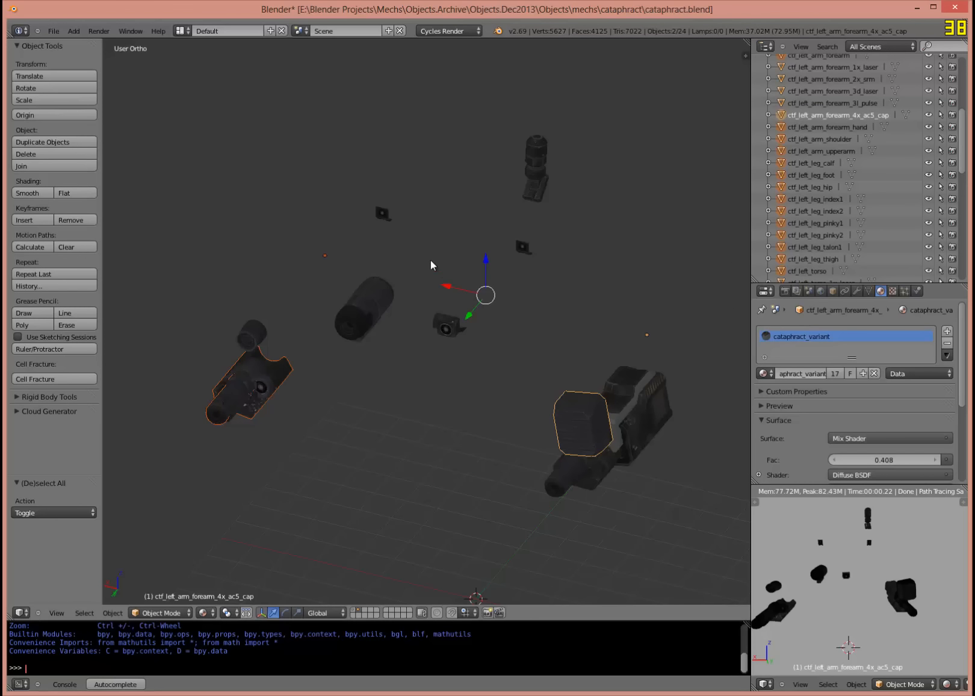
{"action": "right_click", "coordinate": [384, 216], "text": "shift"}
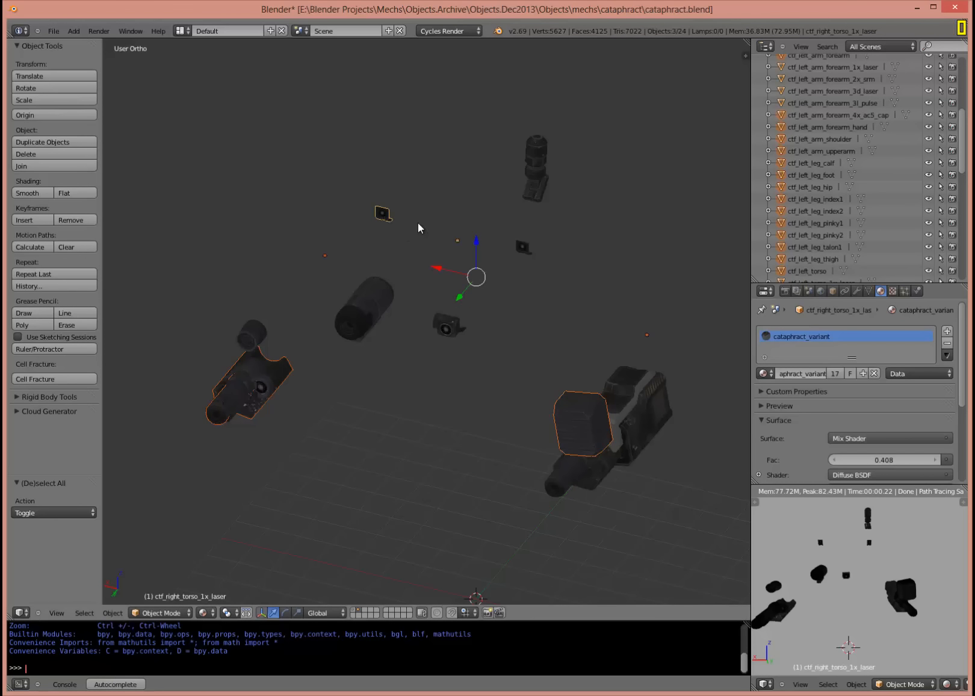
{"action": "right_click", "coordinate": [522, 247], "text": "shift"}
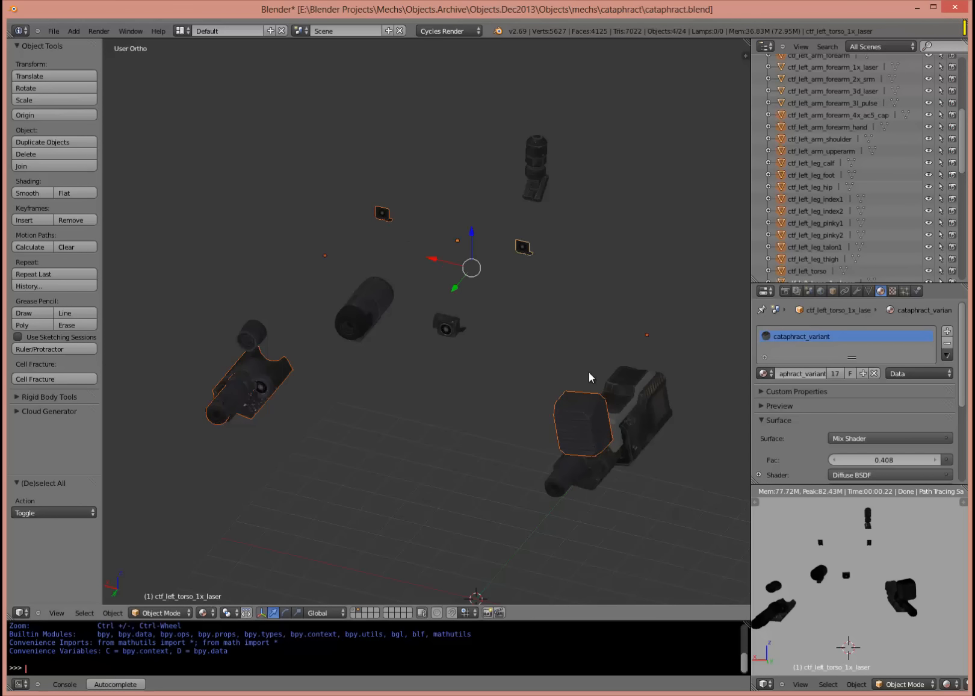
Remove ctf_left_arm_forearm_4x_ac5_cap from the selection and add 0000_ctf_left_arm_forearm_4x_ac5 instead.
{"action": "right_click", "coordinate": [584, 427], "text": "shift"}
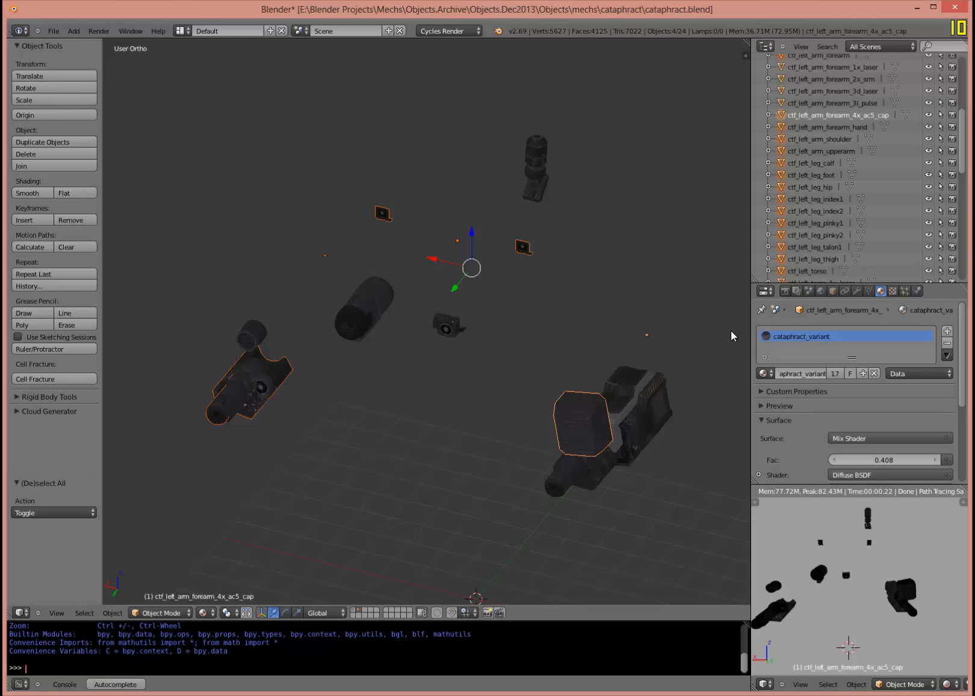
{"action": "left_click", "coordinate": [783, 116], "text": "ctrl"}
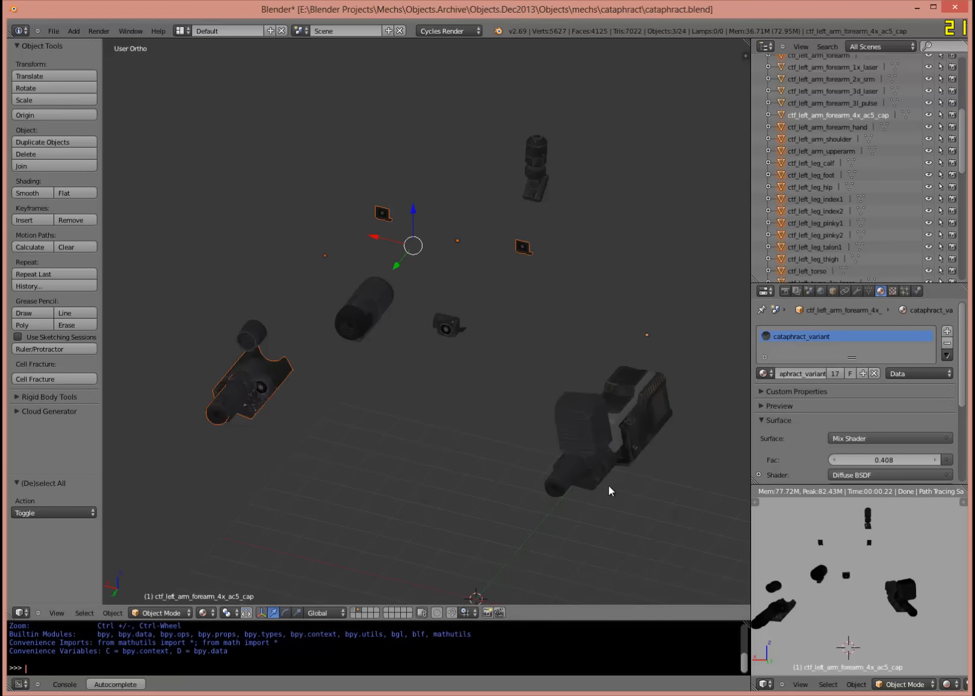
{"action": "right_click", "coordinate": [564, 489], "text": "shift"}
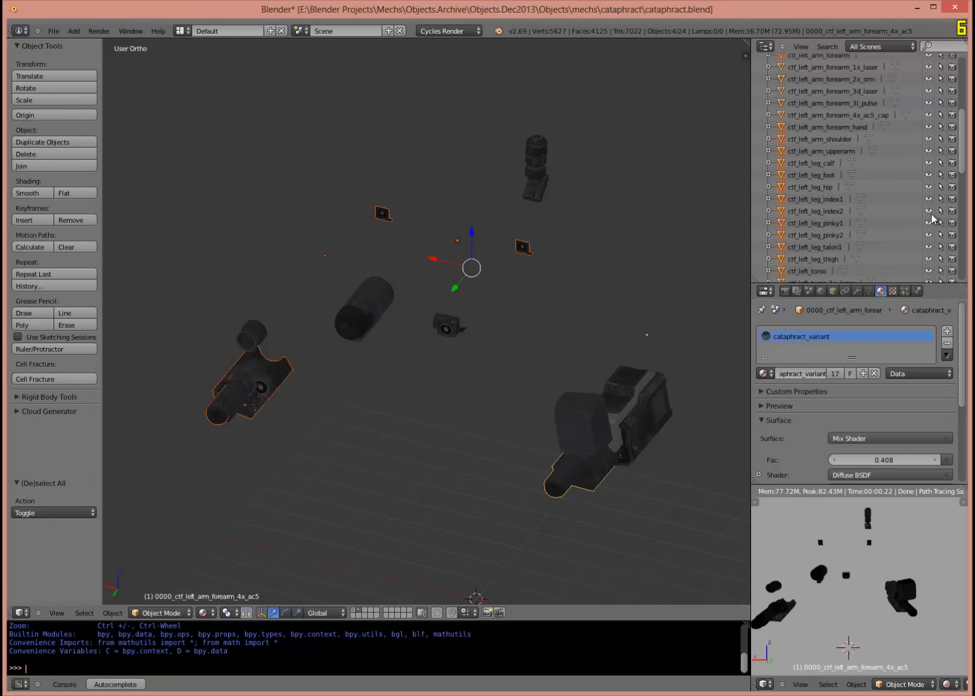
Place the four selected weapon variants on layer 11 in addition to layer 2, and show only layer 11.
{"action": "left_click_drag", "start_coordinate": [962, 160], "coordinate": [969, 120]}
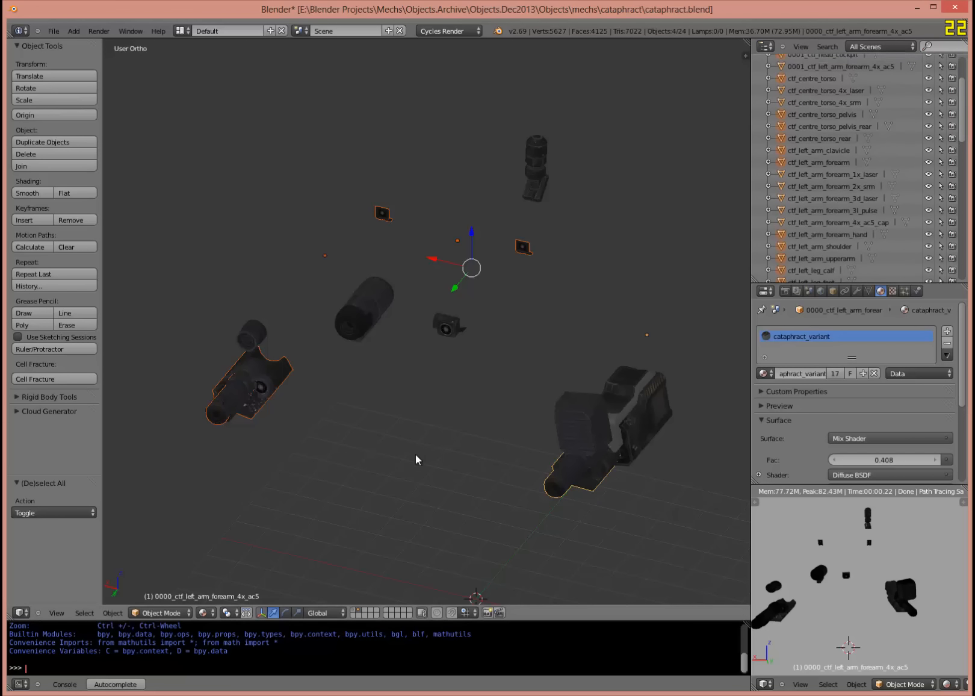
{"action": "middle_click_drag", "start_coordinate": [421, 446], "coordinate": [445, 397], "text": "shift"}
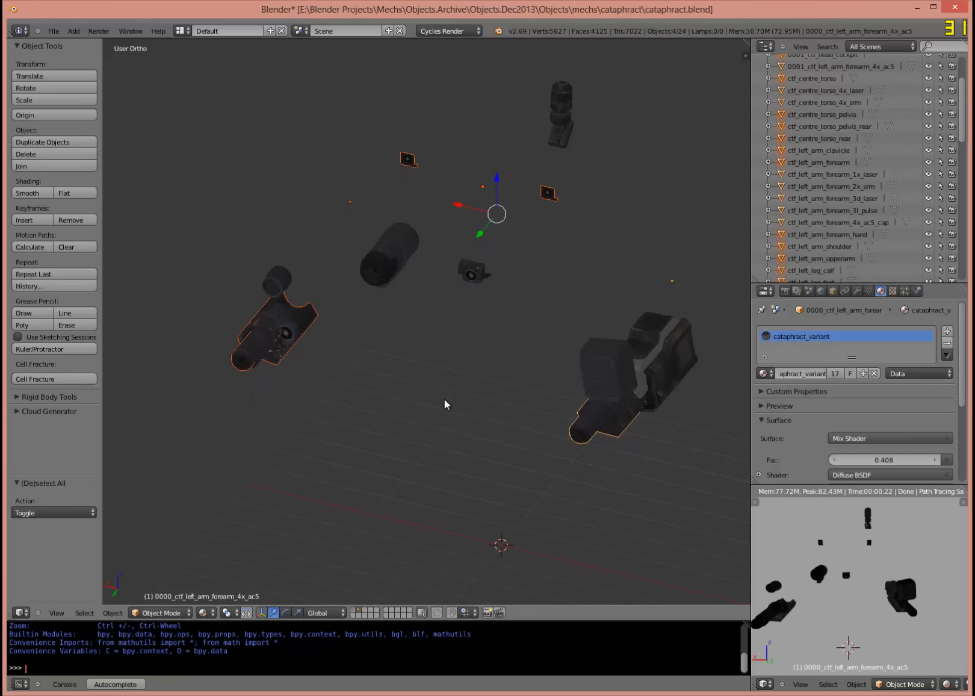
{"action": "key", "text": "m"}
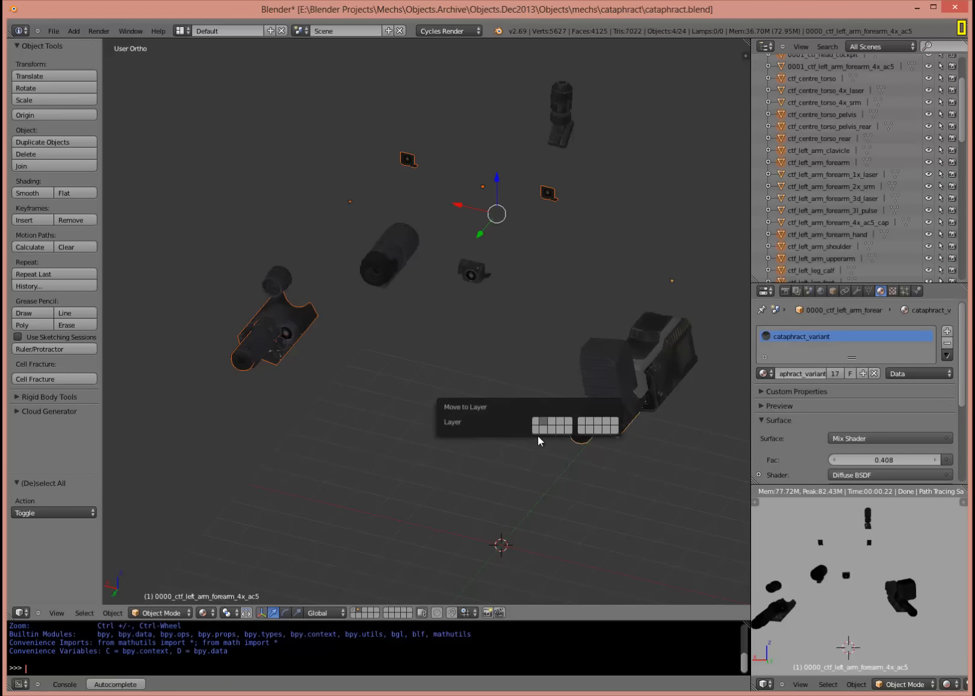
{"action": "key", "text": "2"}
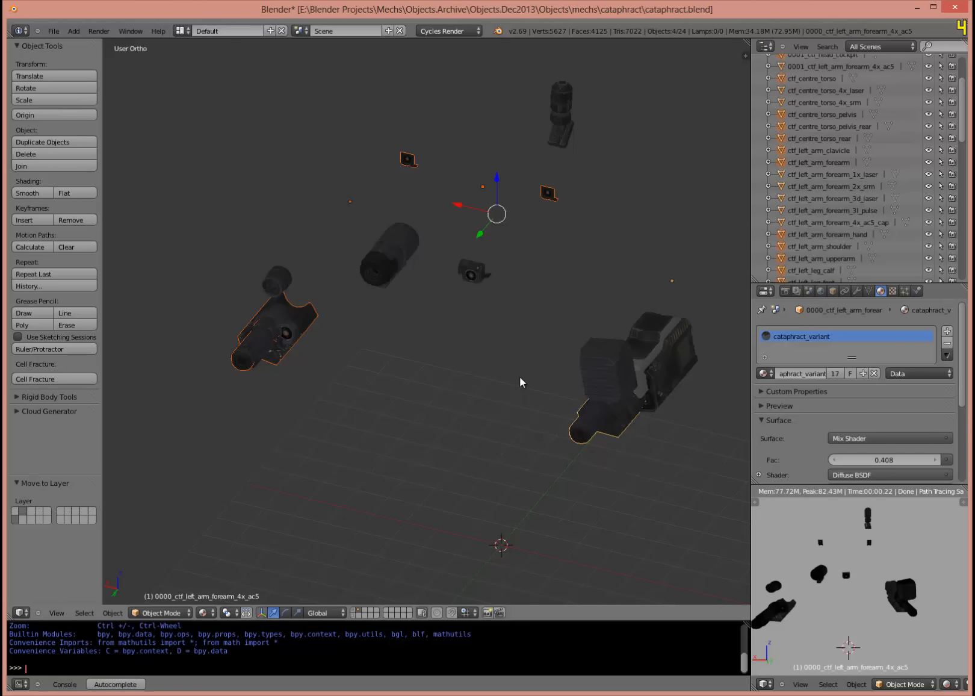
{"action": "key", "text": "m"}
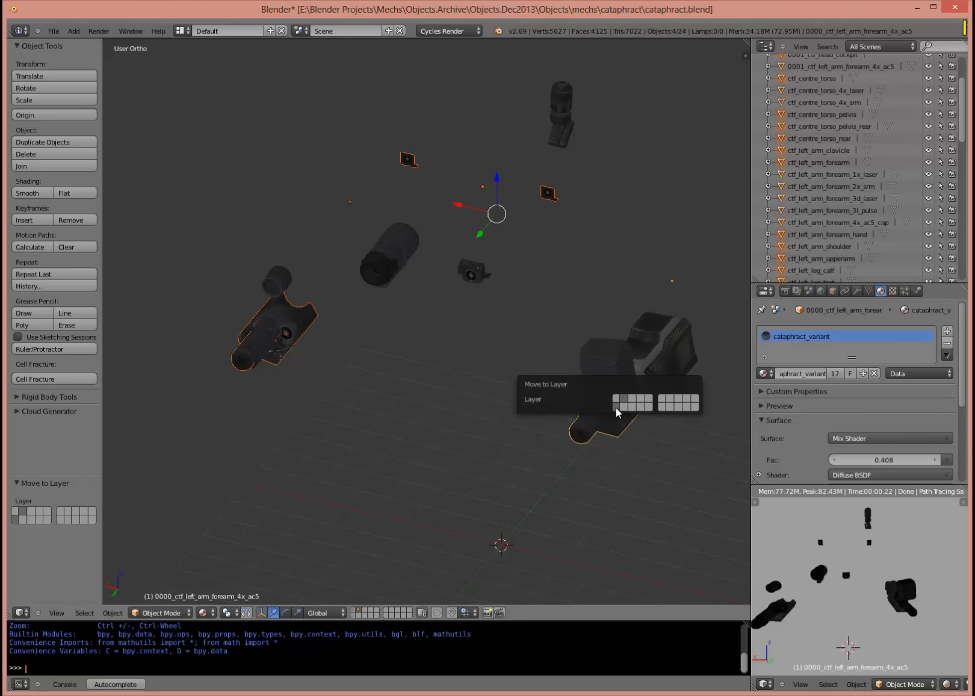
{"action": "left_click", "coordinate": [353, 616]}
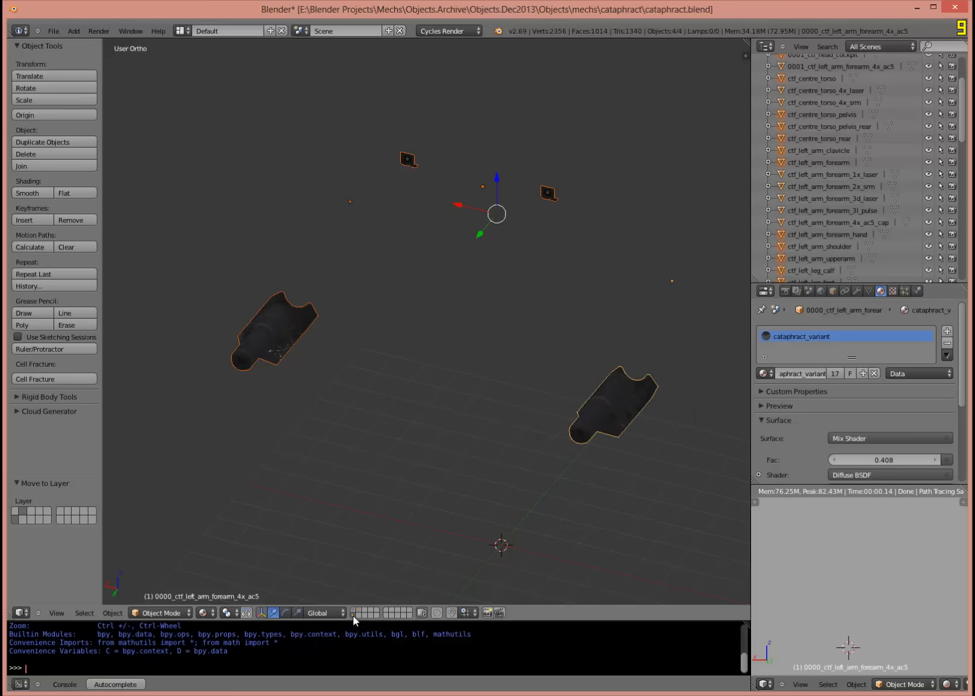
Show only layer 1, select every part of the base mech, and try to place them on layer 11 as well.
{"action": "left_click", "coordinate": [353, 613], "text": "shift"}
{"action": "key", "text": "a"}
{"action": "key", "text": "a"}
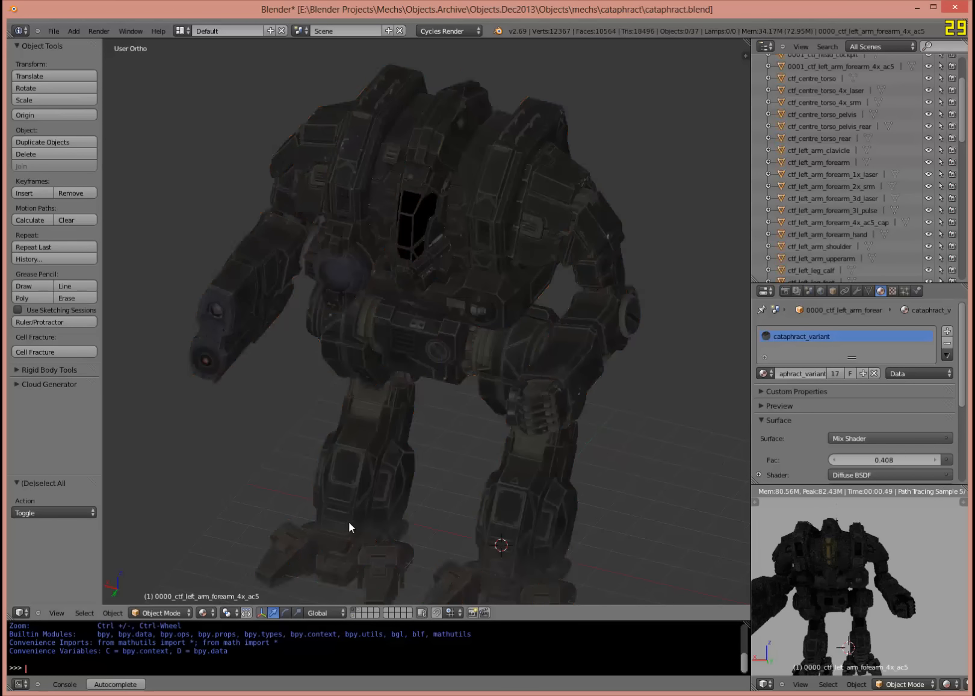
{"action": "key", "text": "m"}
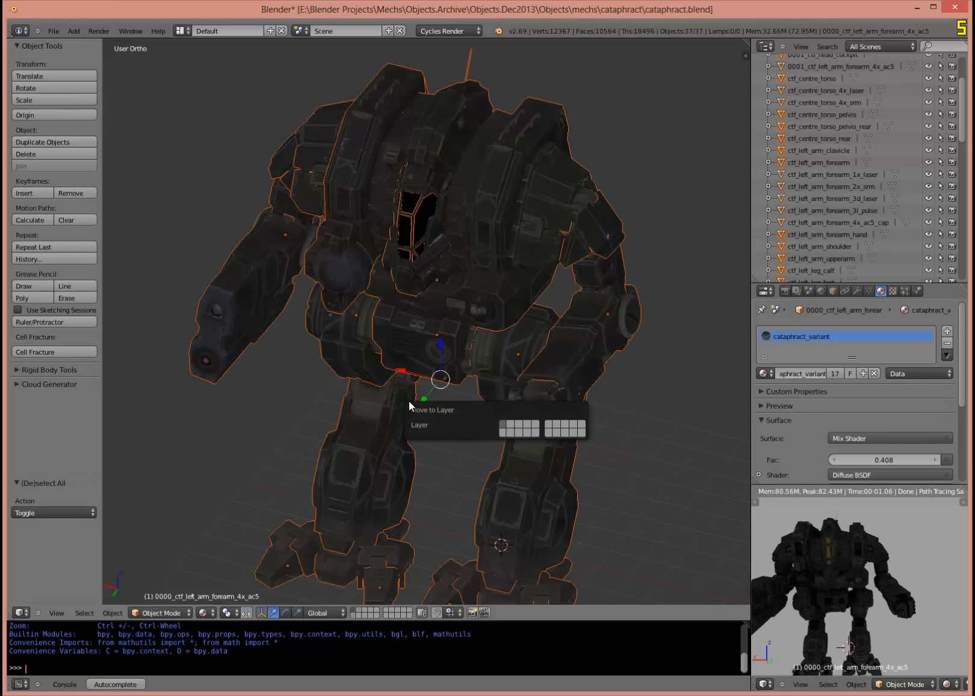
{"action": "left_click", "coordinate": [502, 434]}
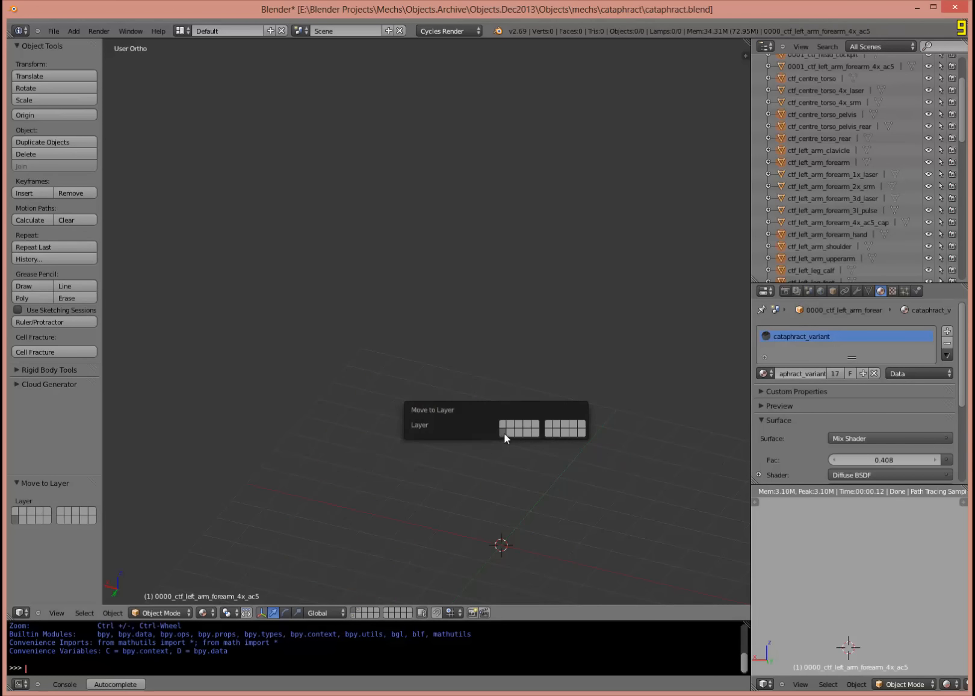
{"action": "left_click", "coordinate": [504, 427]}
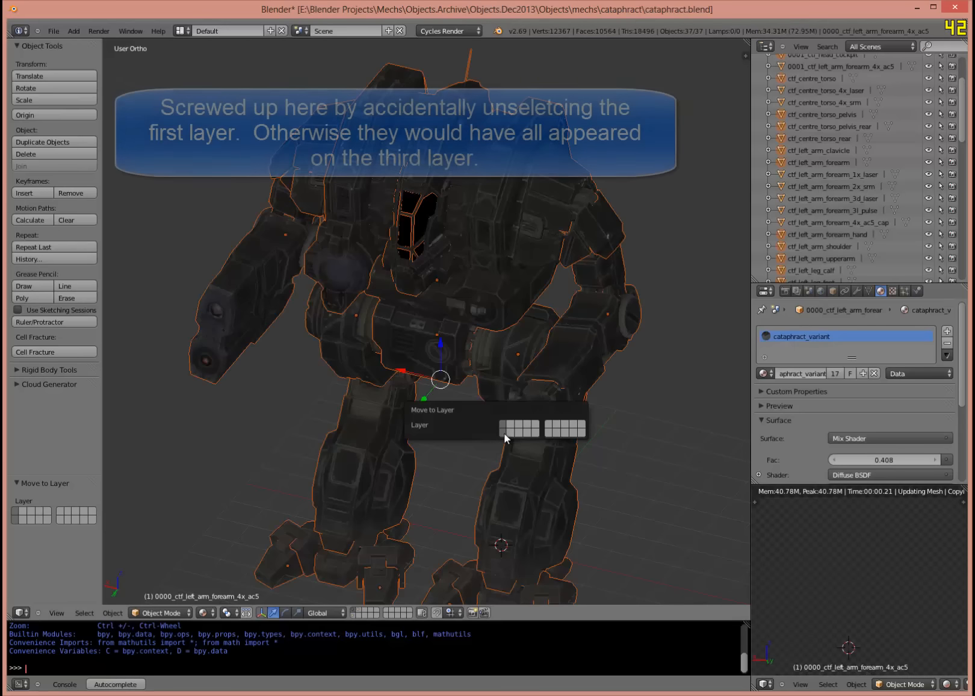
{"action": "left_click", "coordinate": [502, 426]}
{"action": "left_click", "coordinate": [431, 495]}
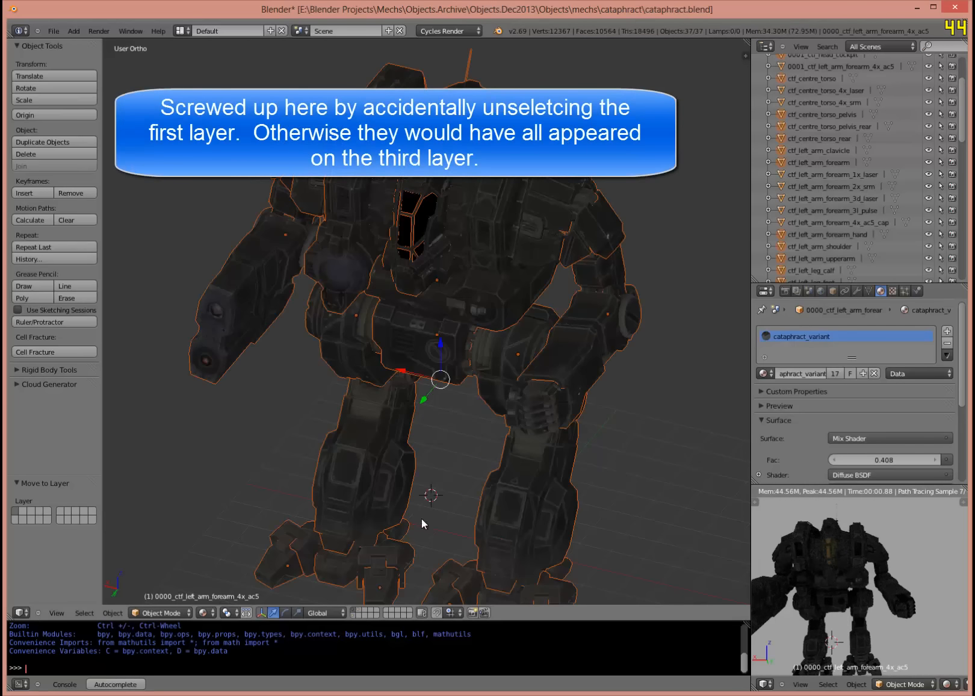
Show only layer 11 and put its four selected weapon variants into a new group named Ilyazilla.
{"action": "left_click", "coordinate": [362, 612]}
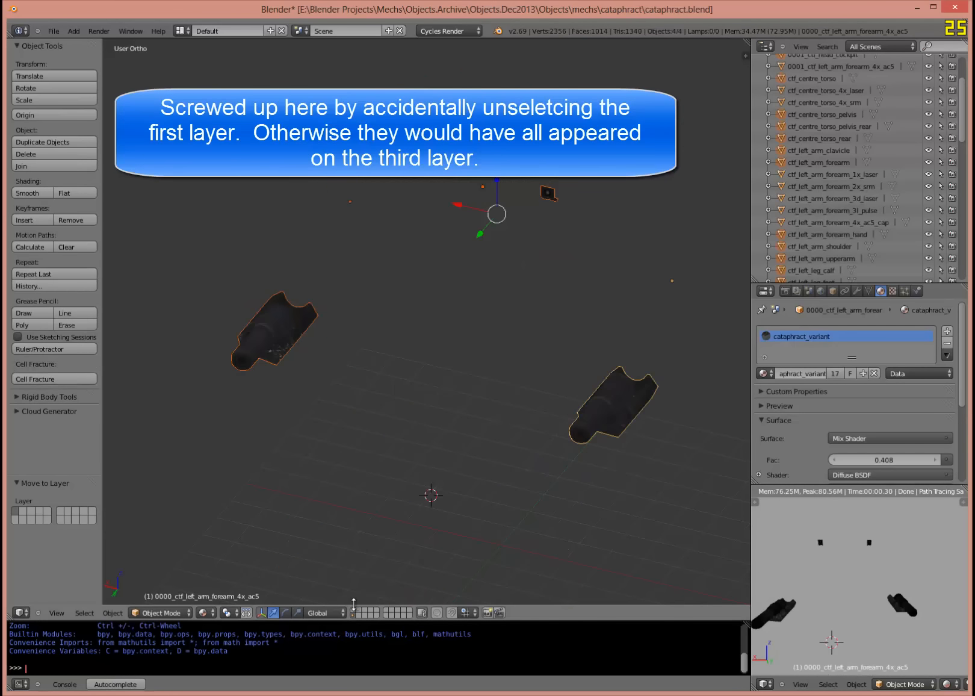
{"action": "left_click", "coordinate": [352, 610]}
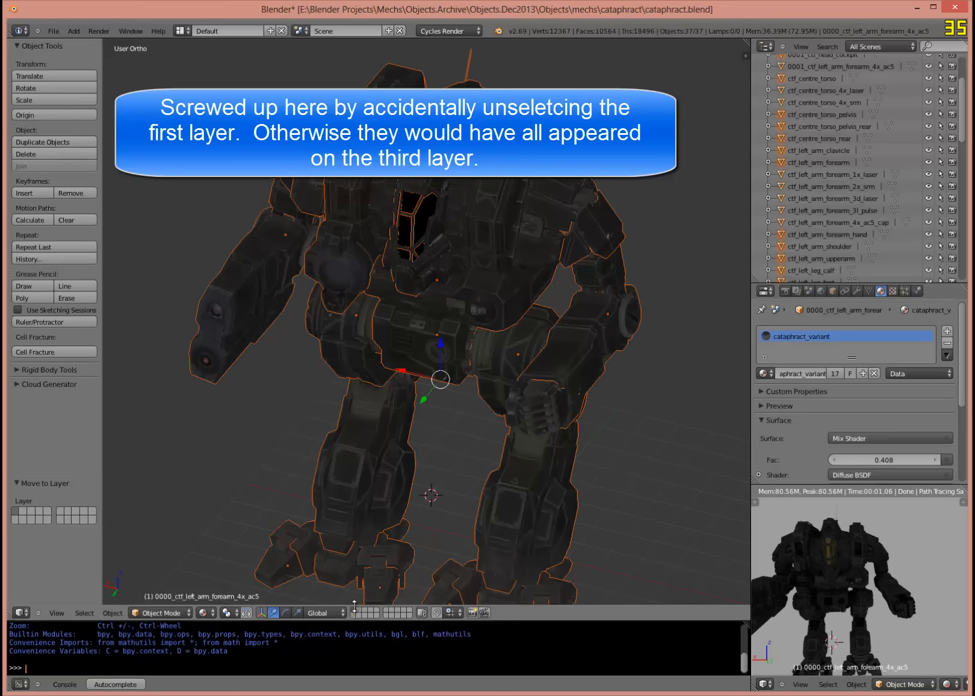
{"action": "key", "text": "a"}
{"action": "key", "text": "a"}
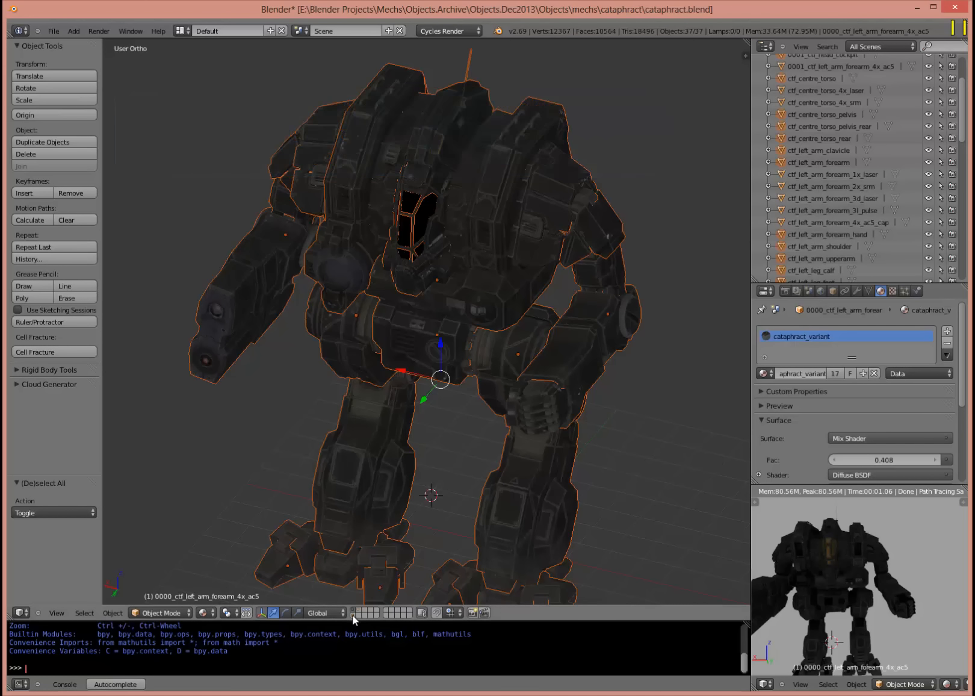
{"action": "left_click", "coordinate": [353, 615], "text": "shift"}
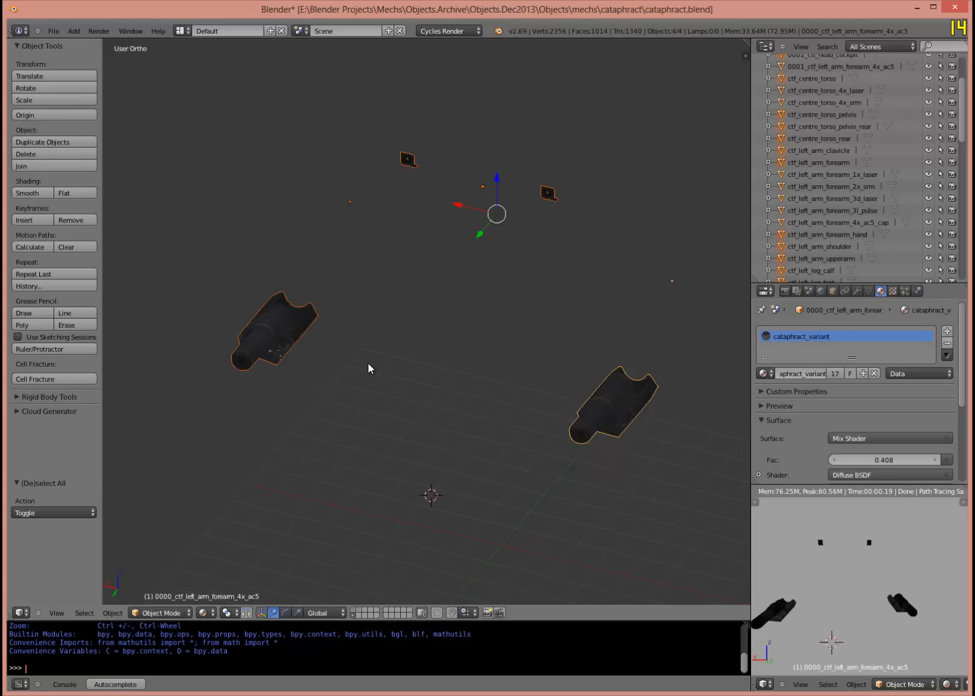
{"action": "key", "text": "ctrl+g"}
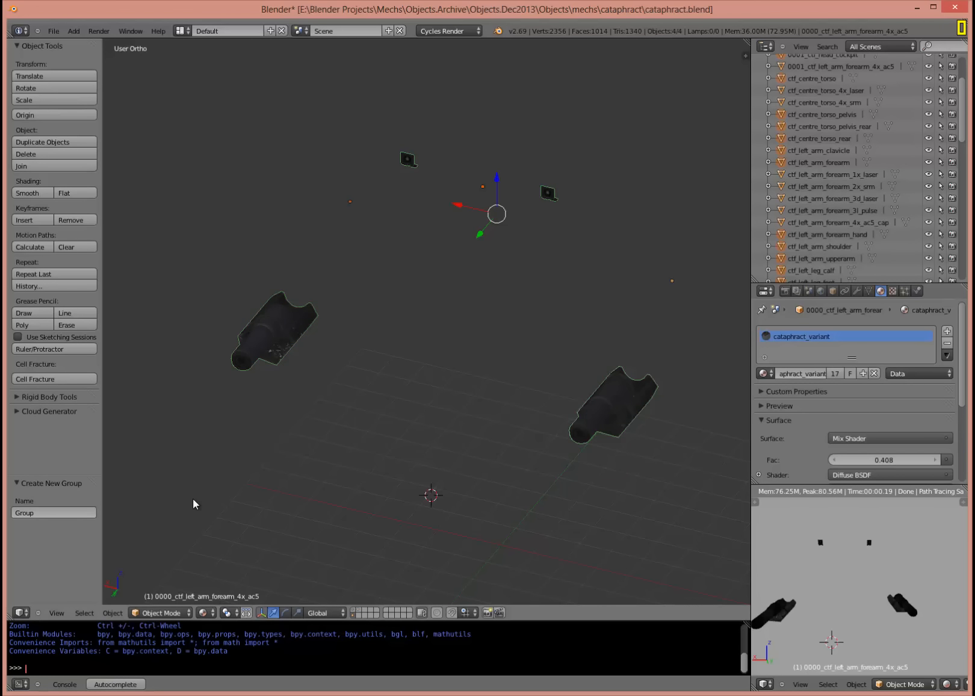
{"action": "type", "text": "ll"}
{"action": "type", "text": "yz"}
{"action": "type", "text": "zilla"}
{"action": "key", "text": "Return"}
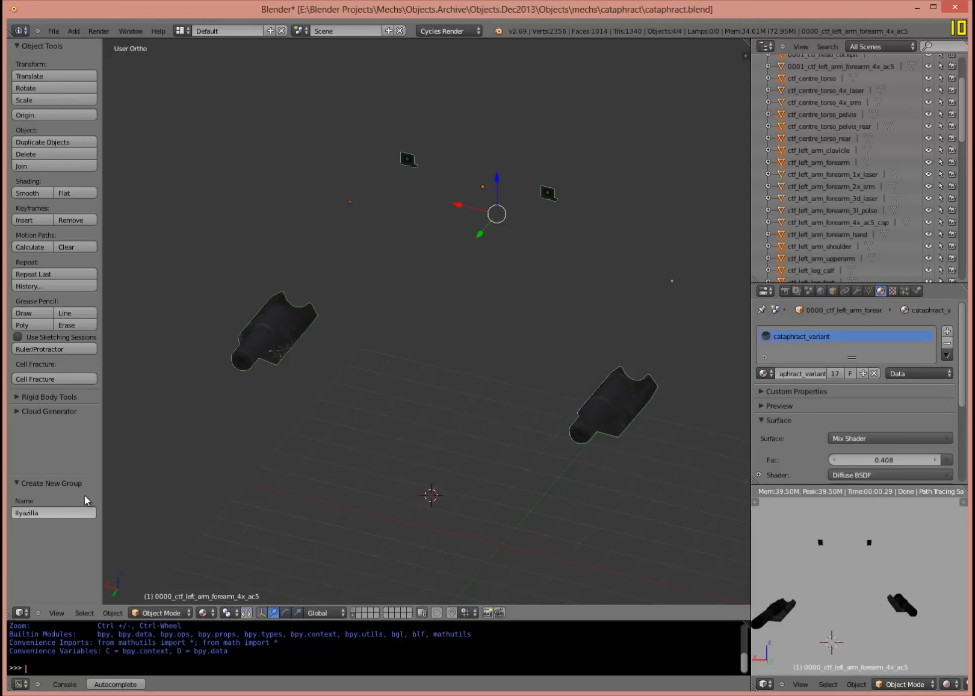
Show layer 1, save over cataphract.blend, and start a new scene from the start-up file.
{"action": "left_click", "coordinate": [353, 613]}
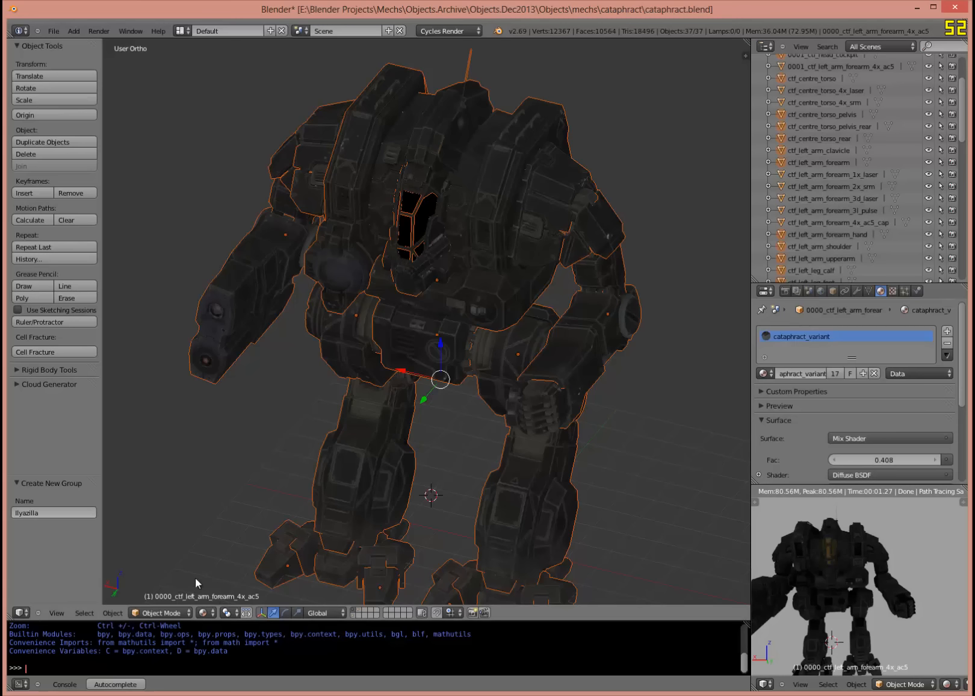
{"action": "key", "text": "ctrl+s"}
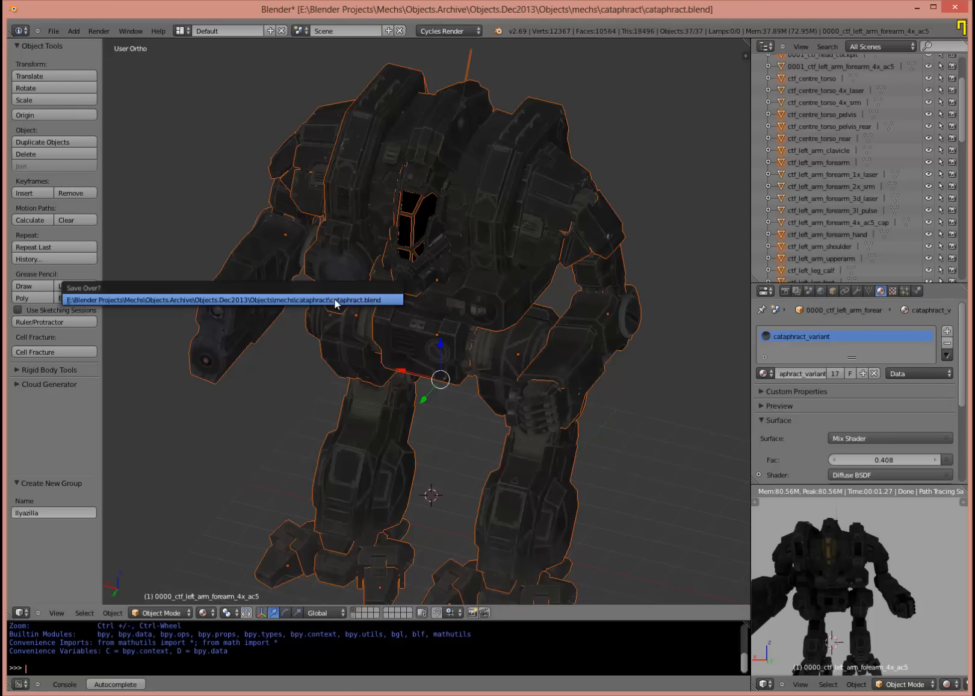
{"action": "left_click", "coordinate": [337, 299]}
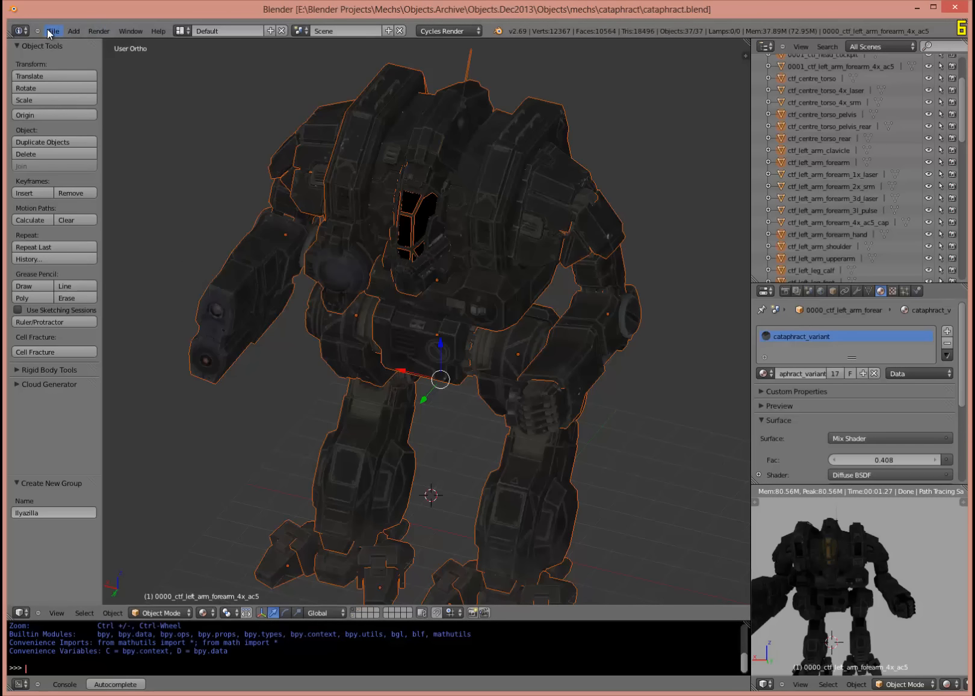
{"action": "left_click", "coordinate": [52, 31]}
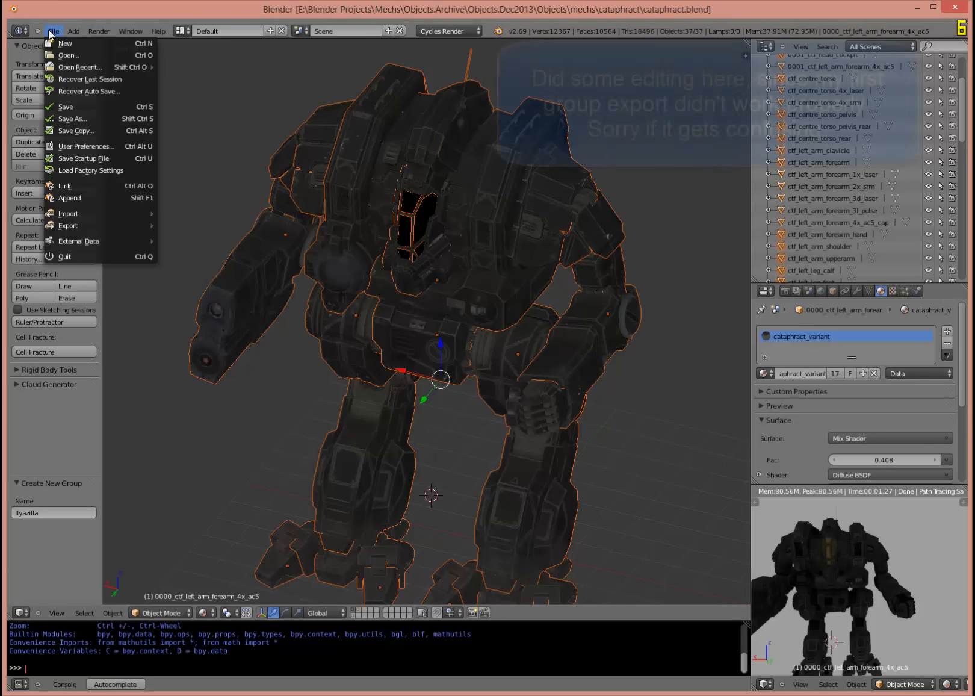
{"action": "left_click", "coordinate": [66, 44]}
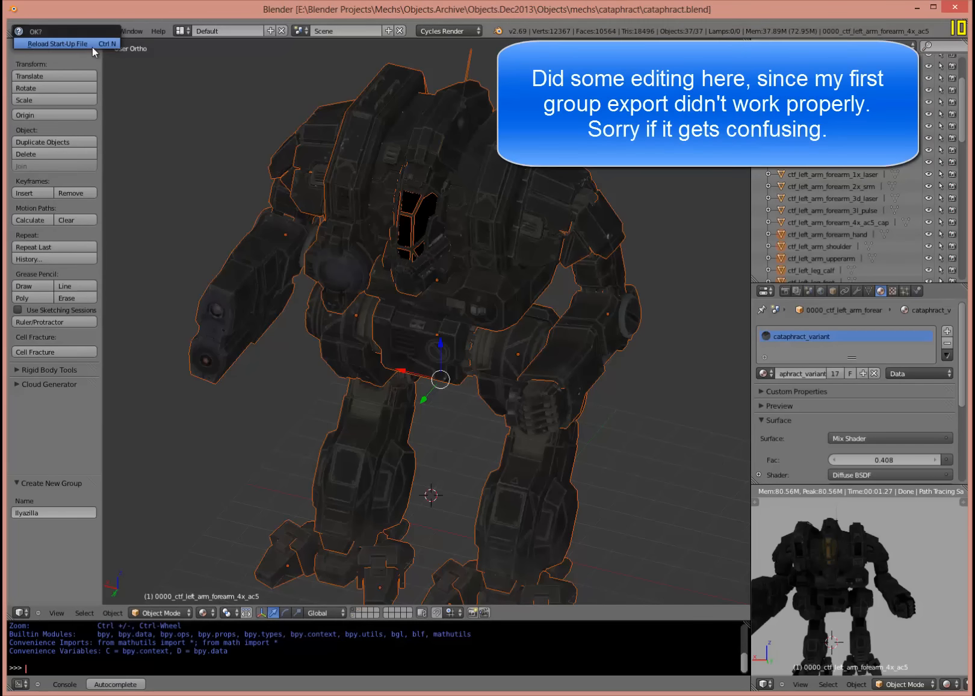
{"action": "left_click", "coordinate": [60, 44]}
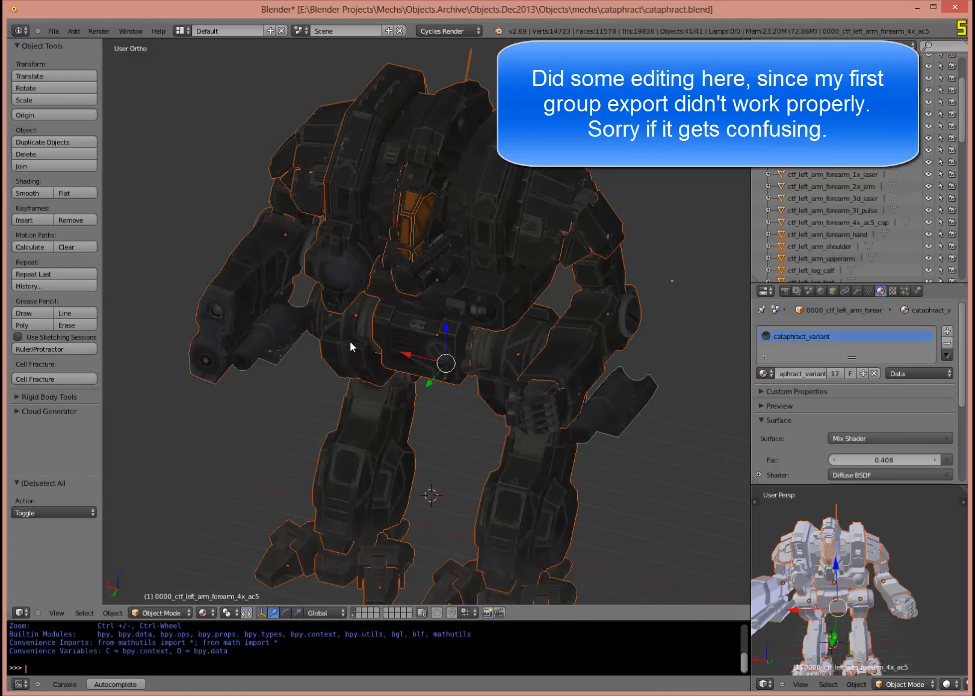
Put the whole selected mech and its weapon variants into a new group named Ilyazilla and save over cataphract.blend.
{"action": "key", "text": "ctrl+g"}
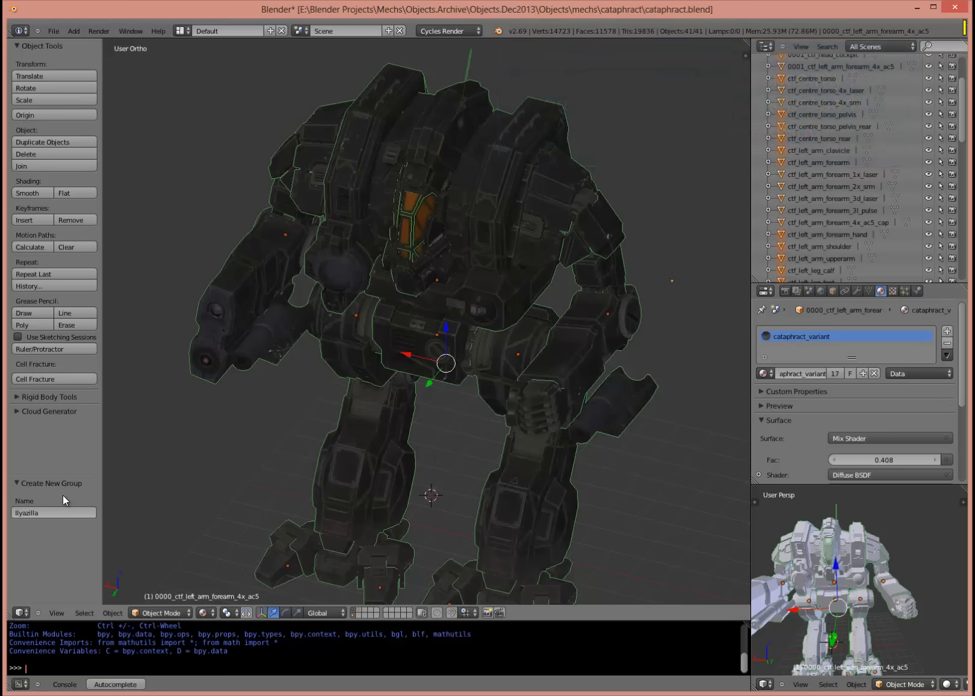
{"action": "key", "text": "ctrl+s"}
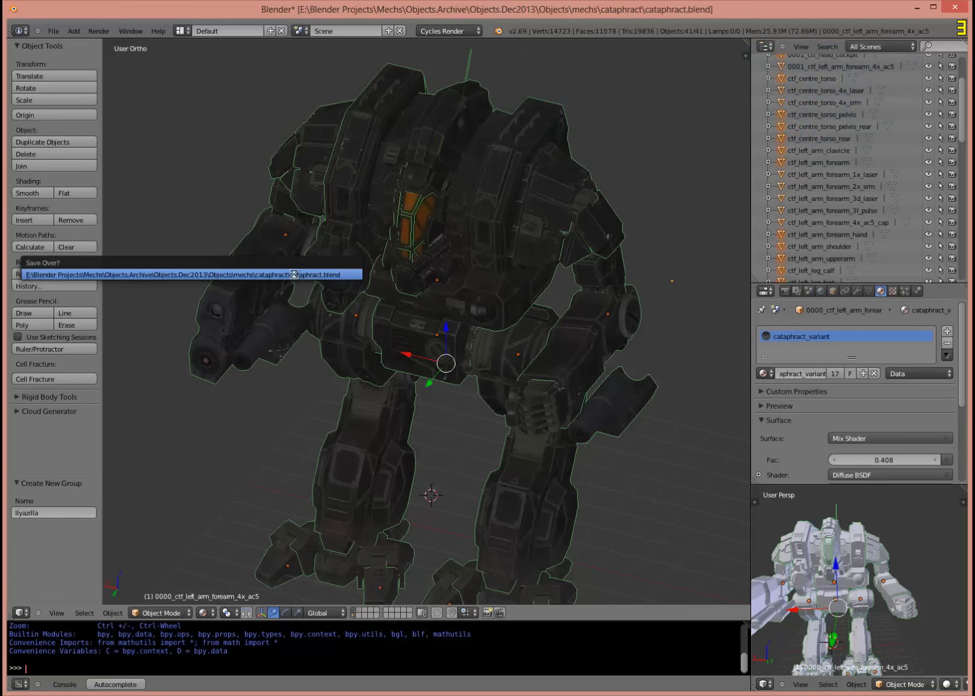
{"action": "left_click", "coordinate": [295, 274]}
Start a new scene by reloading the start-up file.
{"action": "left_click", "coordinate": [54, 30]}
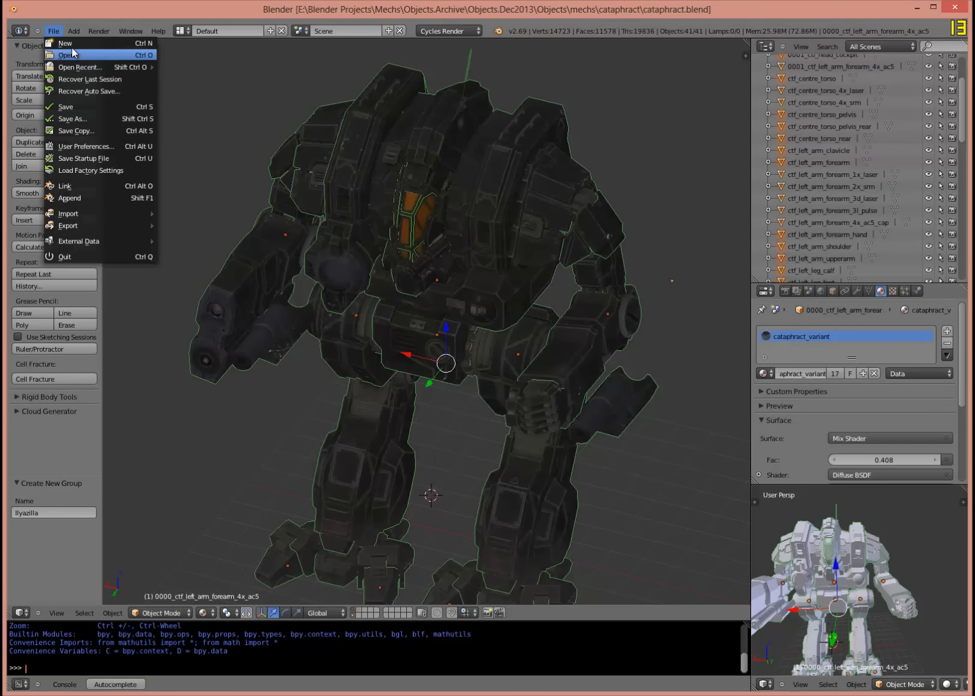
{"action": "left_click", "coordinate": [121, 44]}
{"action": "left_click", "coordinate": [53, 30]}
{"action": "left_click", "coordinate": [56, 40]}
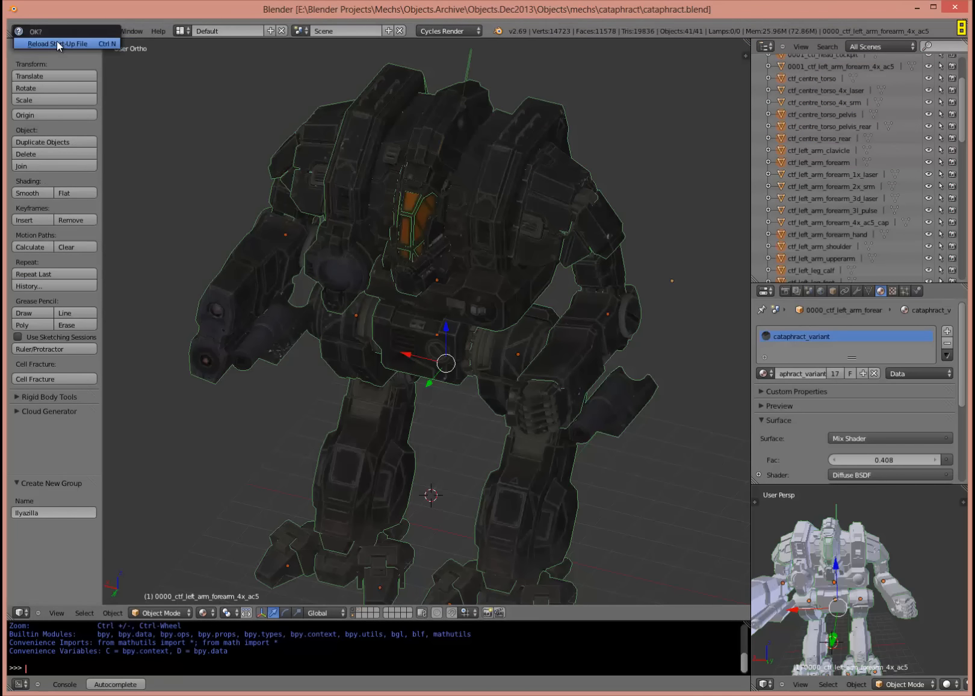
{"action": "left_click", "coordinate": [62, 44]}
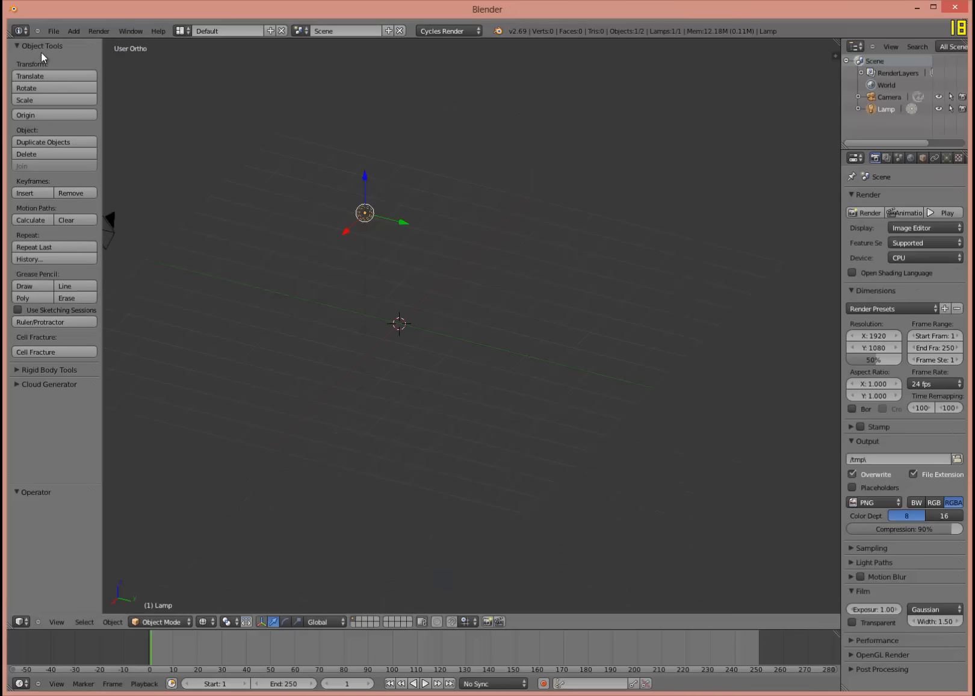
Append the group Ilyazilla.001 from cataphract.blend into the new scene.
{"action": "left_click", "coordinate": [54, 30]}
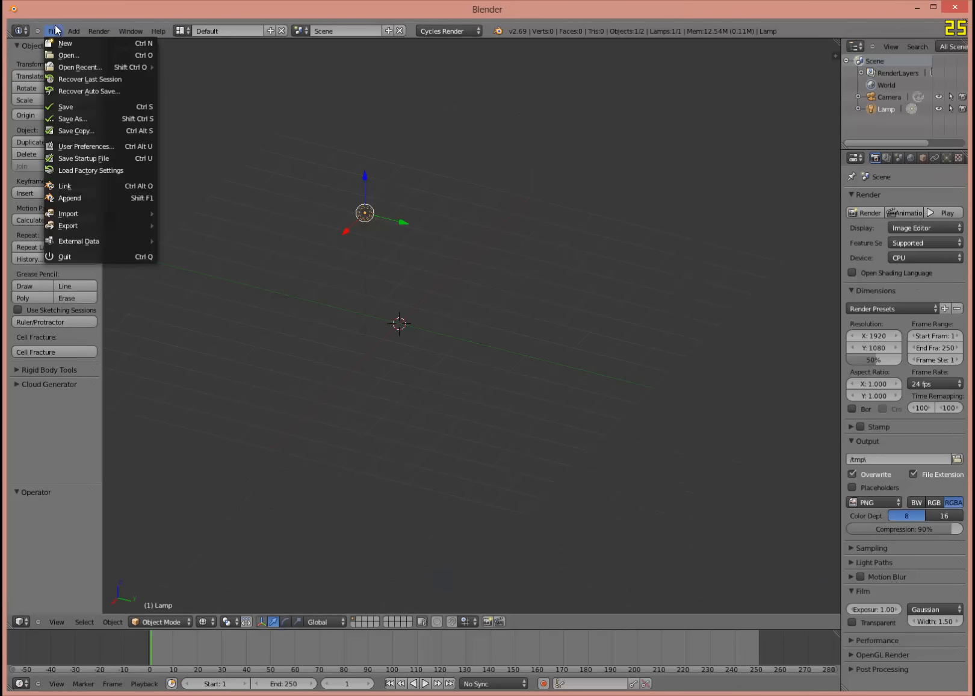
{"action": "left_click", "coordinate": [113, 199]}
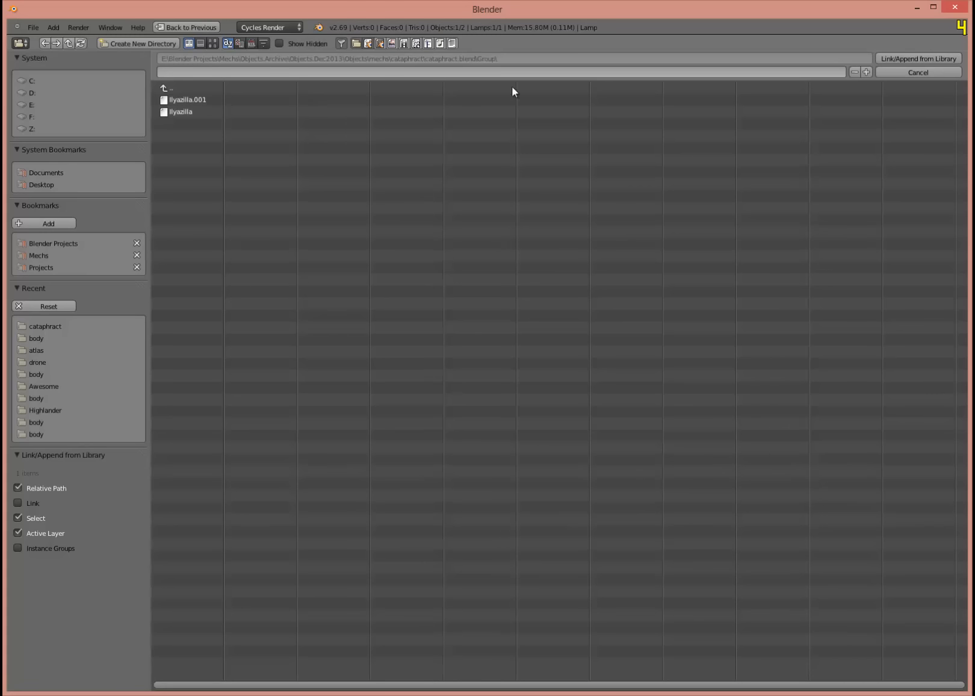
{"action": "double_click", "coordinate": [197, 99]}
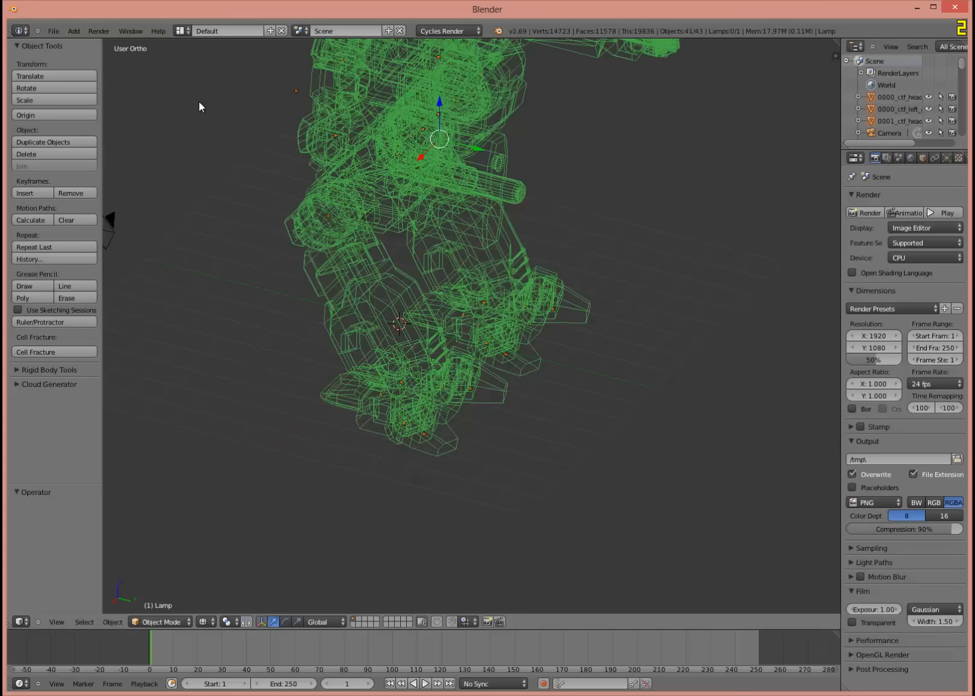
Display the appended mech in solid shading and select 0000_ctf_left_arm_forearm_4x_ac5.
{"action": "middle_click_drag", "start_coordinate": [392, 212], "coordinate": [347, 225]}
{"action": "key", "text": "z"}
{"action": "mouse_move", "coordinate": [426, 226]}
{"action": "middle_mouse_down"}
{"action": "mouse_move", "coordinate": [395, 227]}
{"action": "mouse_move", "coordinate": [407, 256]}
{"action": "middle_mouse_up"}
{"action": "scroll", "coordinate": [407, 263], "scroll_direction": "up", "scroll_amount": 2, "text": "shift"}
{"action": "right_click", "coordinate": [648, 240]}
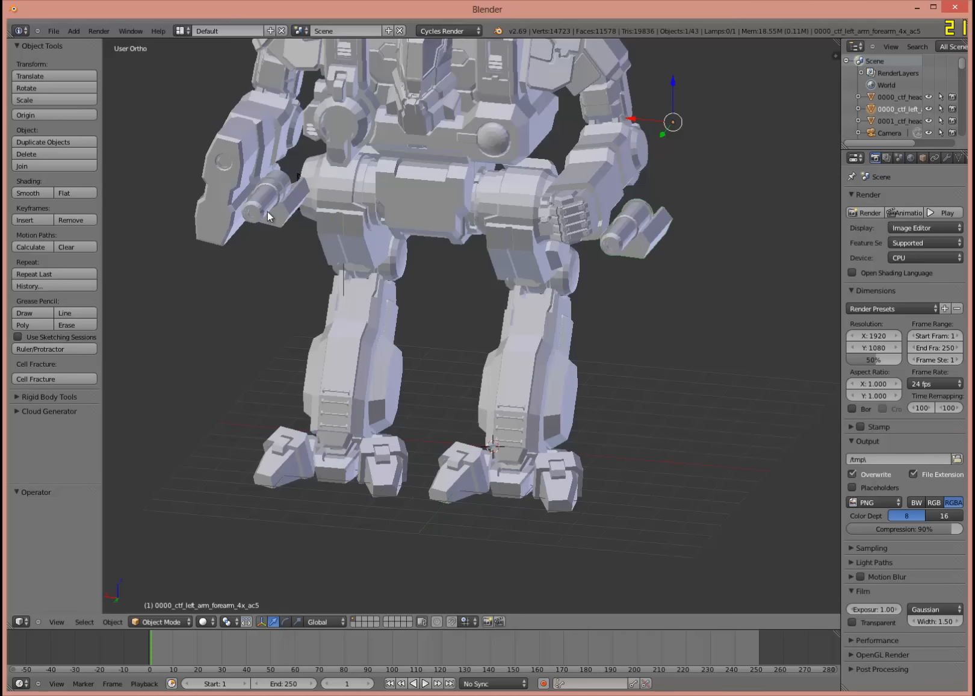
In back view, add ctf_right_arm_forearm_4x_ac5 to the selection and move both weapons about 1.364 in X and -0.472 in Z.
{"action": "key", "text": "KP_1"}
{"action": "key", "text": "KP_3"}
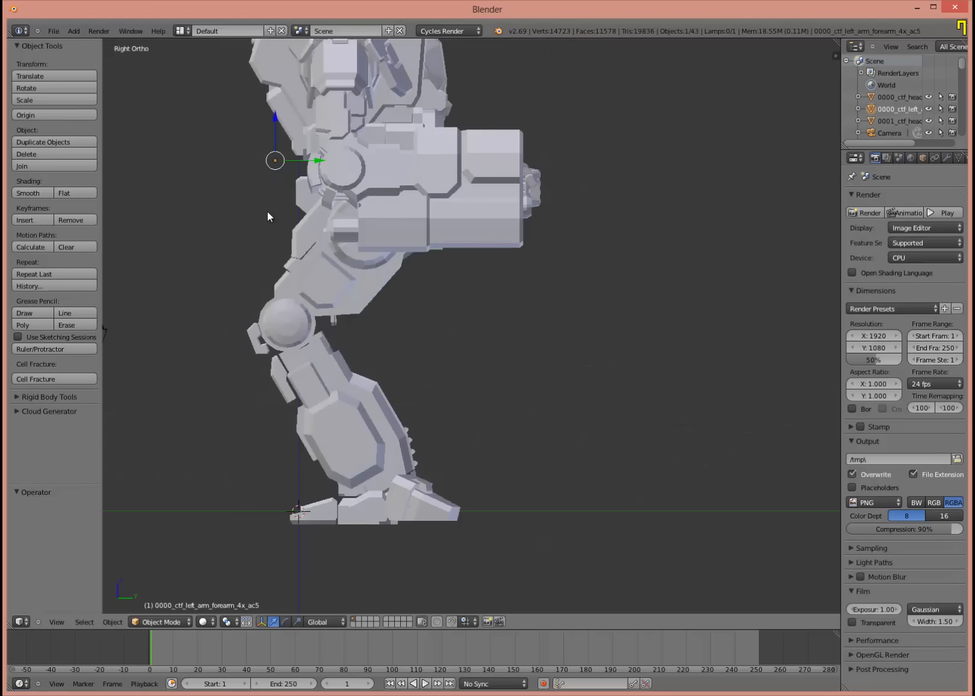
{"action": "key", "text": "ctrl+KP_1"}
{"action": "right_click", "coordinate": [259, 215], "text": "shift"}
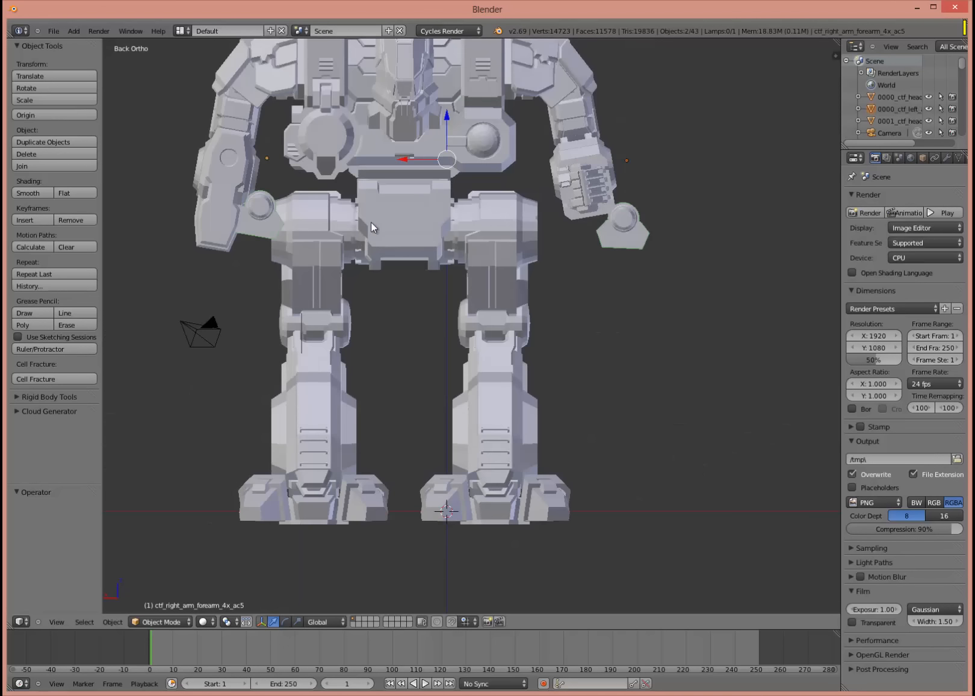
{"action": "key", "text": "g"}
{"action": "left_click", "coordinate": [341, 245]}
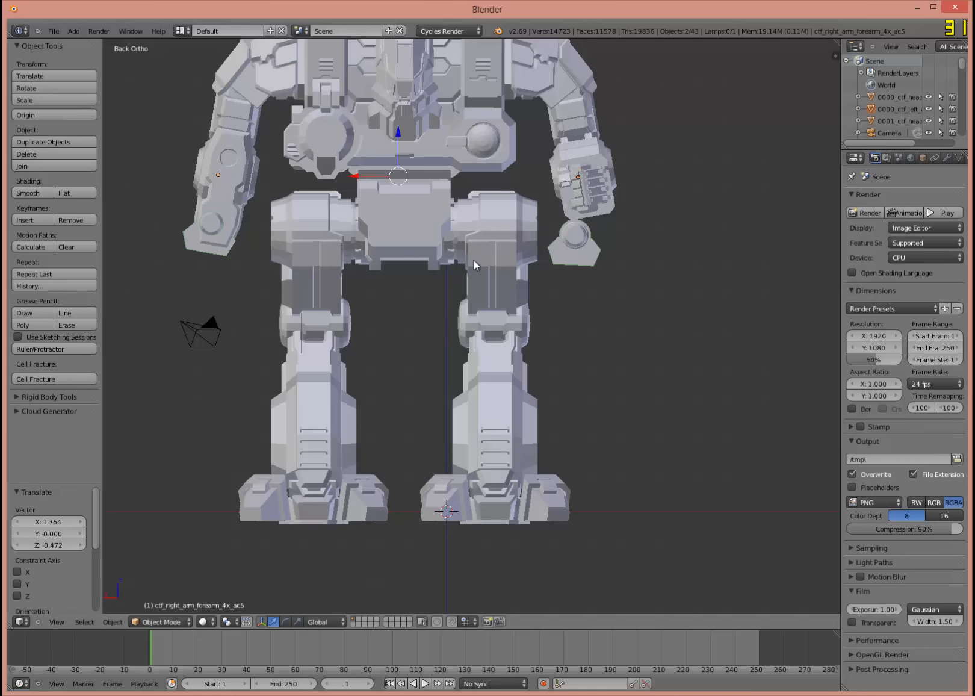
Undo the last move, then shift both forearm weapons about -0.118 X, 0.034 Z, and again about 0.095 X, 0.035 Y, 0.691 Z.
{"action": "key", "text": "ctrl+z"}
{"action": "key", "text": "g"}
{"action": "left_click", "coordinate": [478, 258]}
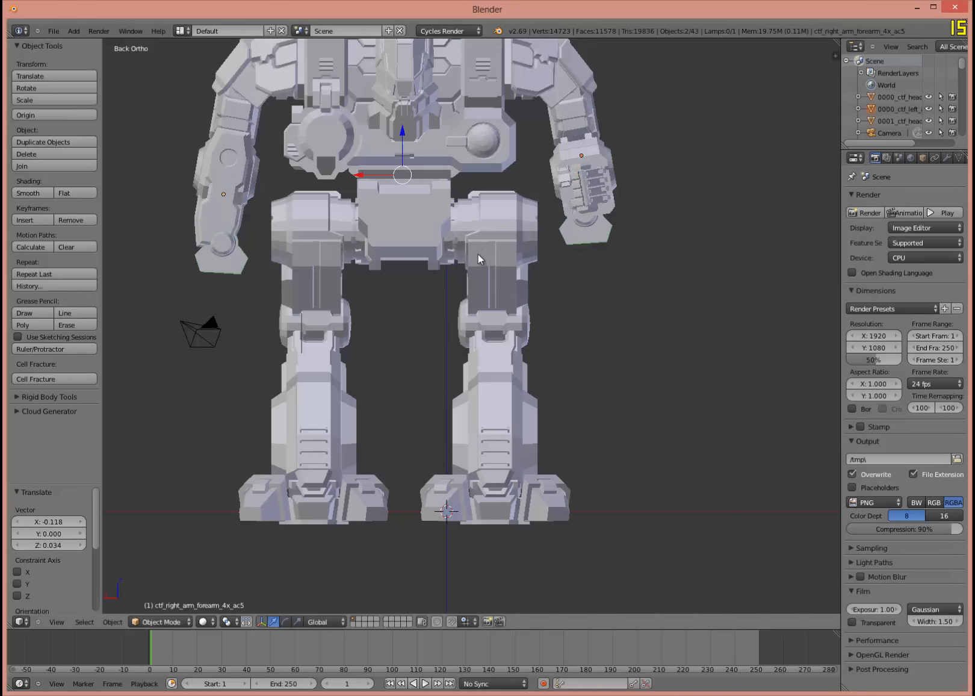
{"action": "middle_click_drag", "start_coordinate": [478, 259], "coordinate": [433, 270]}
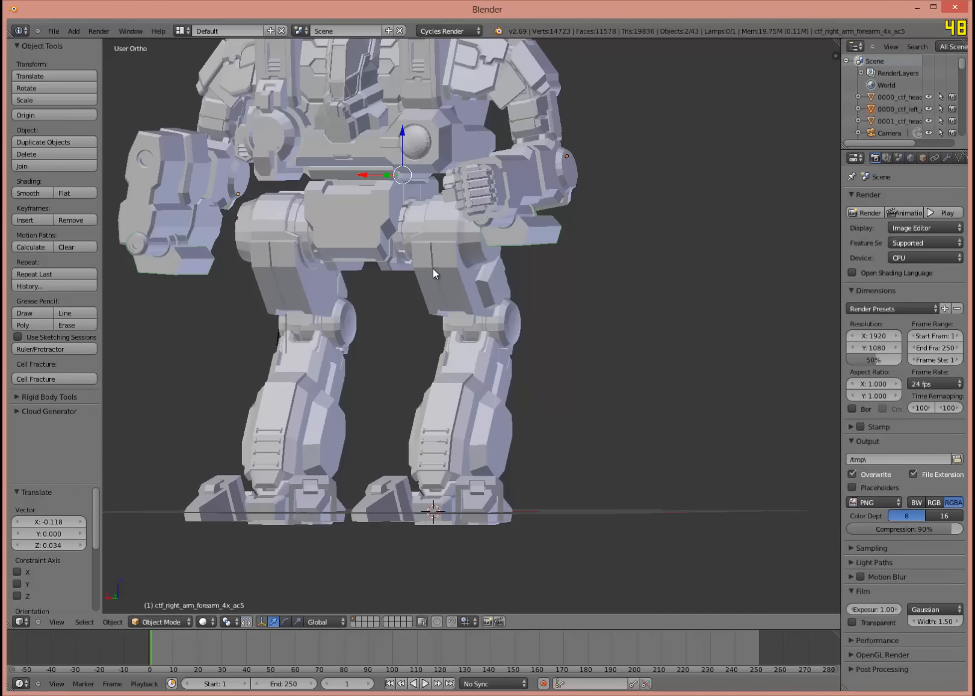
{"action": "key", "text": "g"}
{"action": "left_click", "coordinate": [410, 257]}
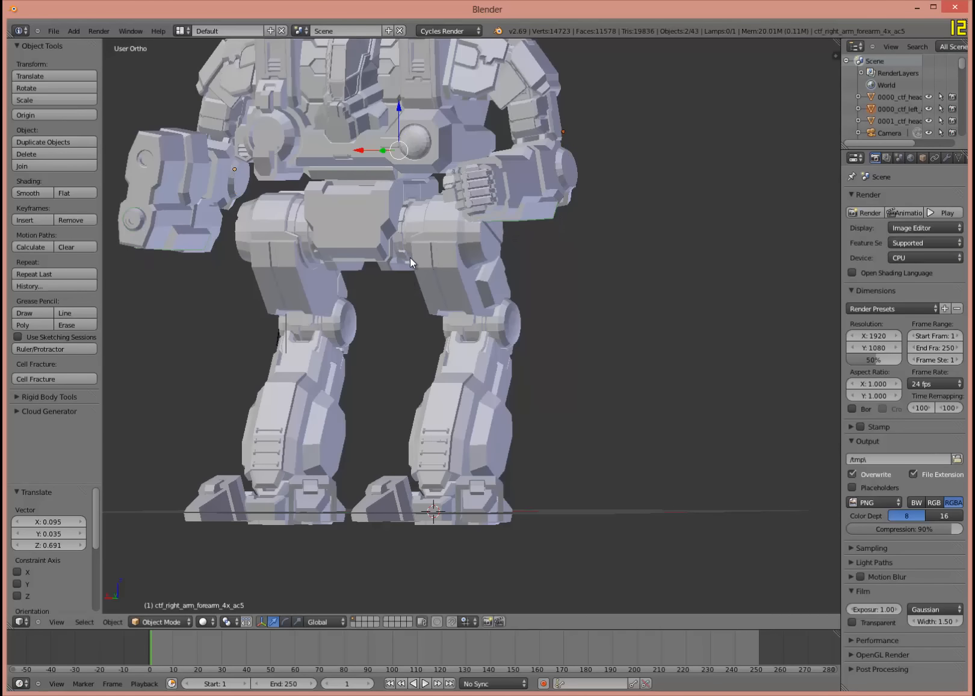
Select 0000_ctf_left_arm_forearm_4x_ac5 alone and try moving and rotating it relative to the arm.
{"action": "middle_click_drag", "start_coordinate": [438, 283], "coordinate": [575, 223]}
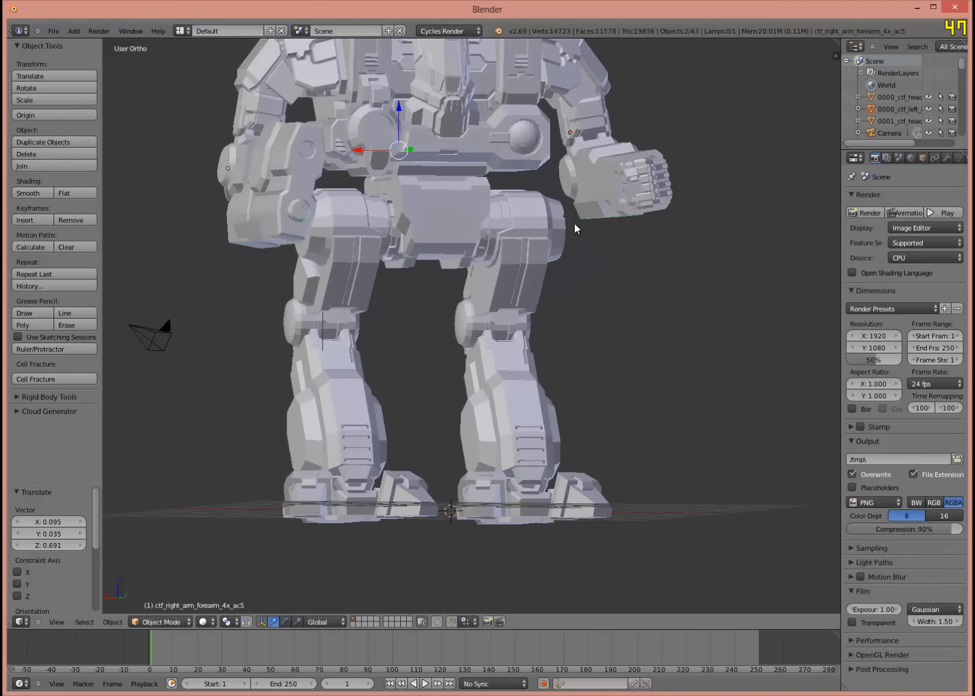
{"action": "right_click", "coordinate": [584, 213]}
{"action": "key", "text": "g"}
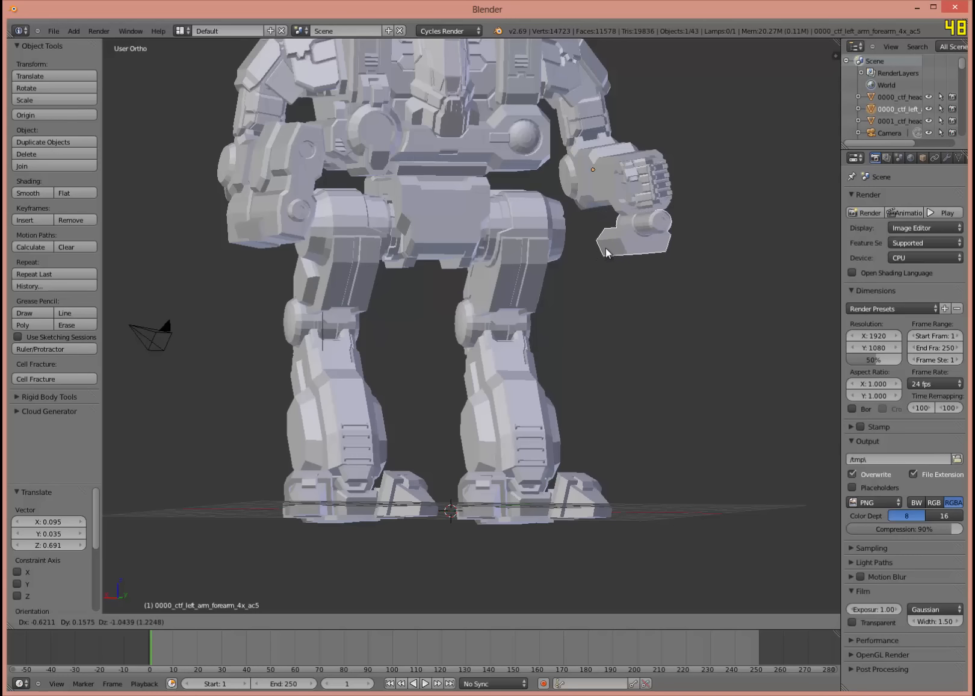
{"action": "left_click_drag", "start_coordinate": [606, 247], "coordinate": [579, 167]}
{"action": "left_click", "coordinate": [580, 168]}
{"action": "middle_click_drag", "start_coordinate": [588, 171], "coordinate": [578, 209]}
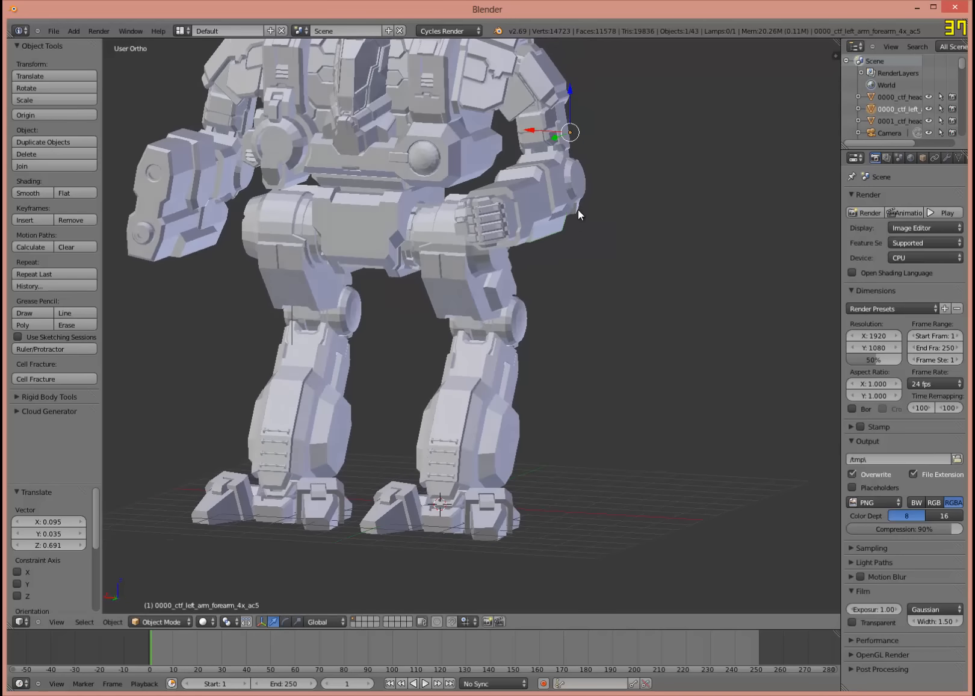
{"action": "key", "text": "r"}
{"action": "right_click", "coordinate": [581, 272]}
{"action": "middle_click_drag", "start_coordinate": [566, 278], "coordinate": [570, 251]}
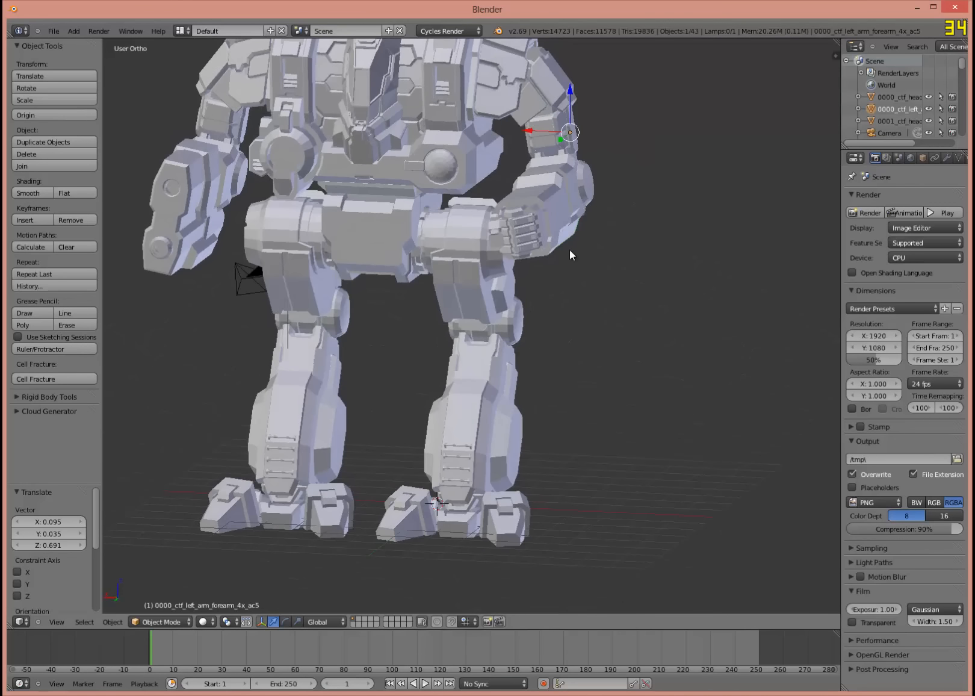
Display the appended mech with material shading and view the whole textured model.
{"action": "left_click", "coordinate": [205, 621]}
{"action": "left_click", "coordinate": [236, 556]}
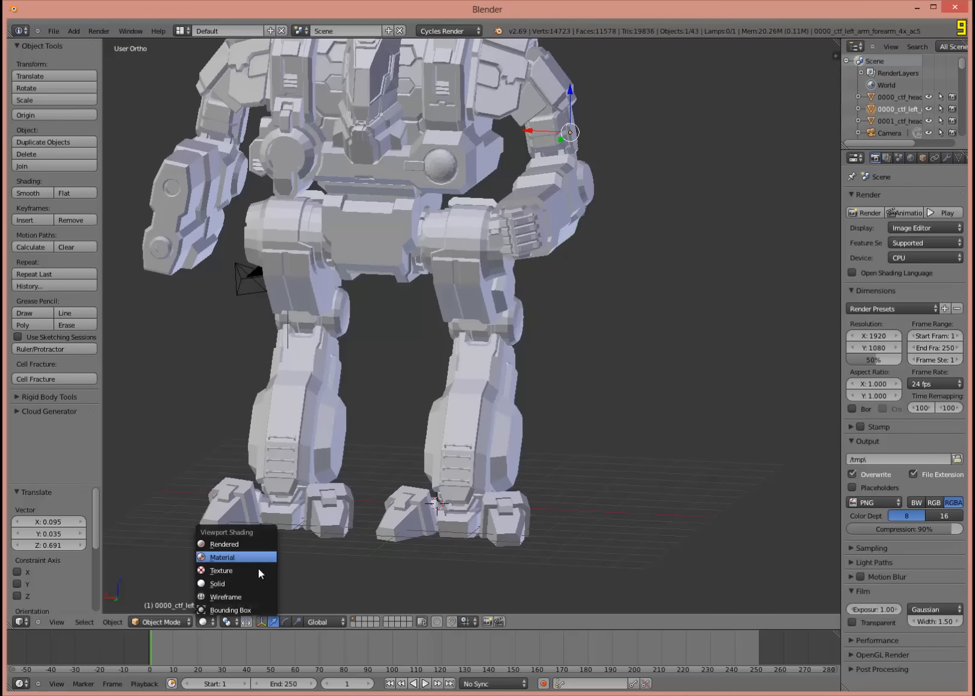
{"action": "middle_click_drag", "start_coordinate": [490, 289], "coordinate": [431, 332]}
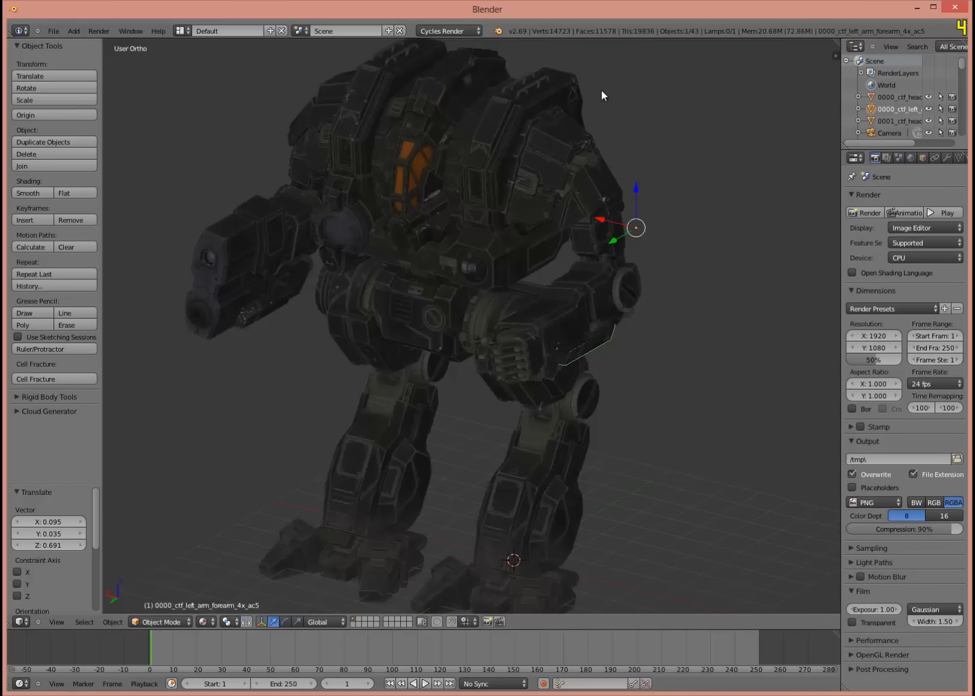
Reopen cataphract.blend from the recent files.
{"action": "left_click", "coordinate": [56, 30]}
{"action": "mouse_move", "coordinate": [82, 68]}
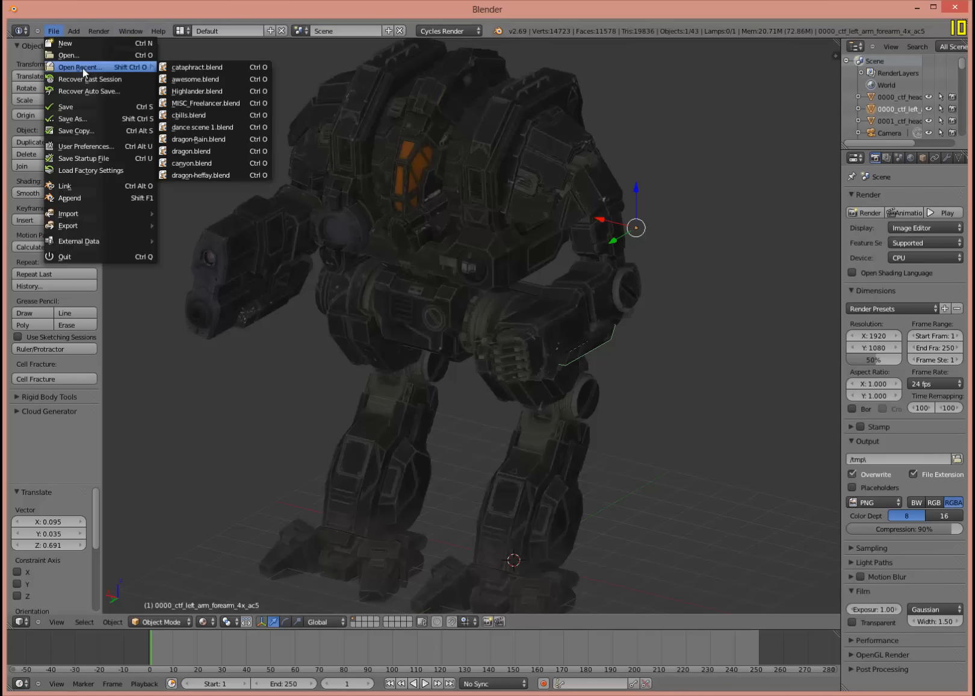
{"action": "left_click", "coordinate": [194, 68]}
Show only layer 2, then select ctf_centre_torso_4x_srm far above the other weapon variants and frame it.
{"action": "scroll", "coordinate": [375, 211], "scroll_direction": "down", "scroll_amount": 5}
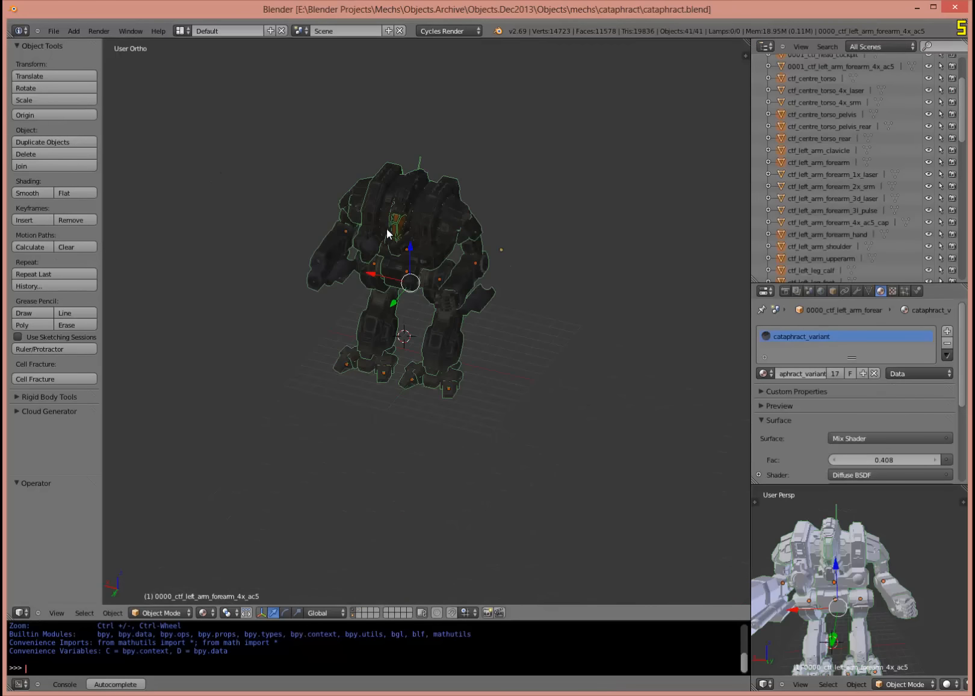
{"action": "left_click", "coordinate": [360, 610]}
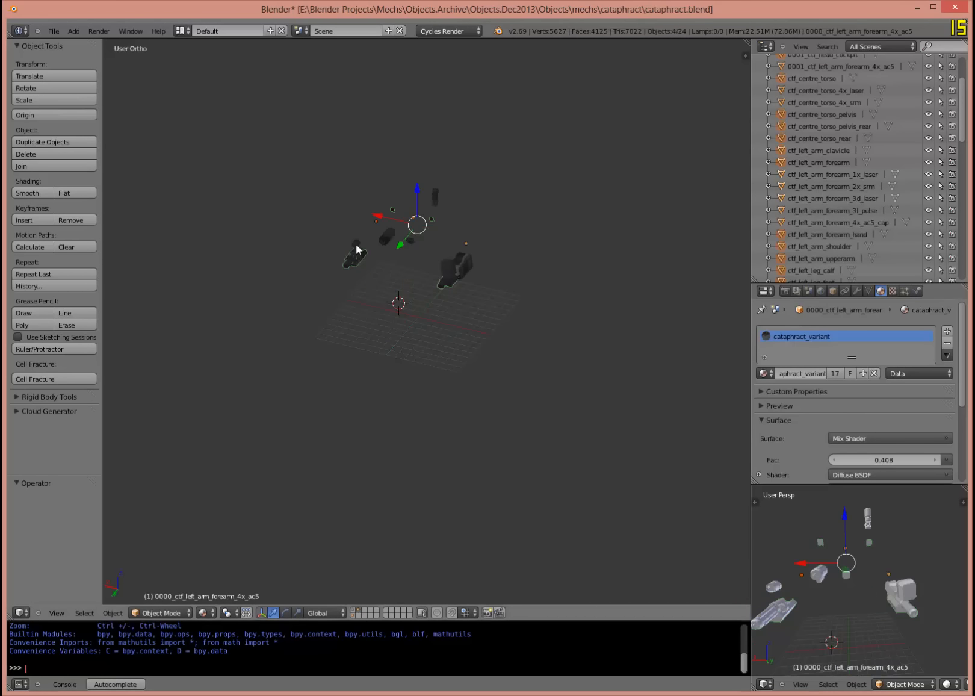
{"action": "scroll", "coordinate": [361, 175], "scroll_direction": "down", "scroll_amount": 4}
{"action": "middle_click_drag", "start_coordinate": [378, 124], "coordinate": [395, 344], "text": "shift"}
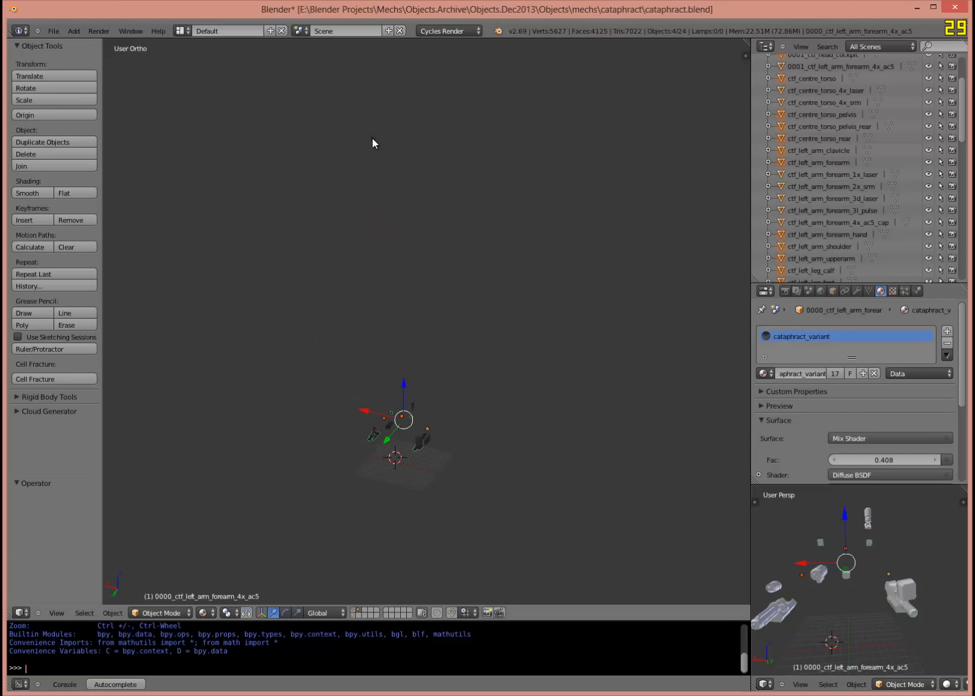
{"action": "left_click", "coordinate": [372, 139]}
{"action": "right_click", "coordinate": [375, 145]}
{"action": "scroll", "coordinate": [373, 139], "scroll_direction": "up", "scroll_amount": 8}
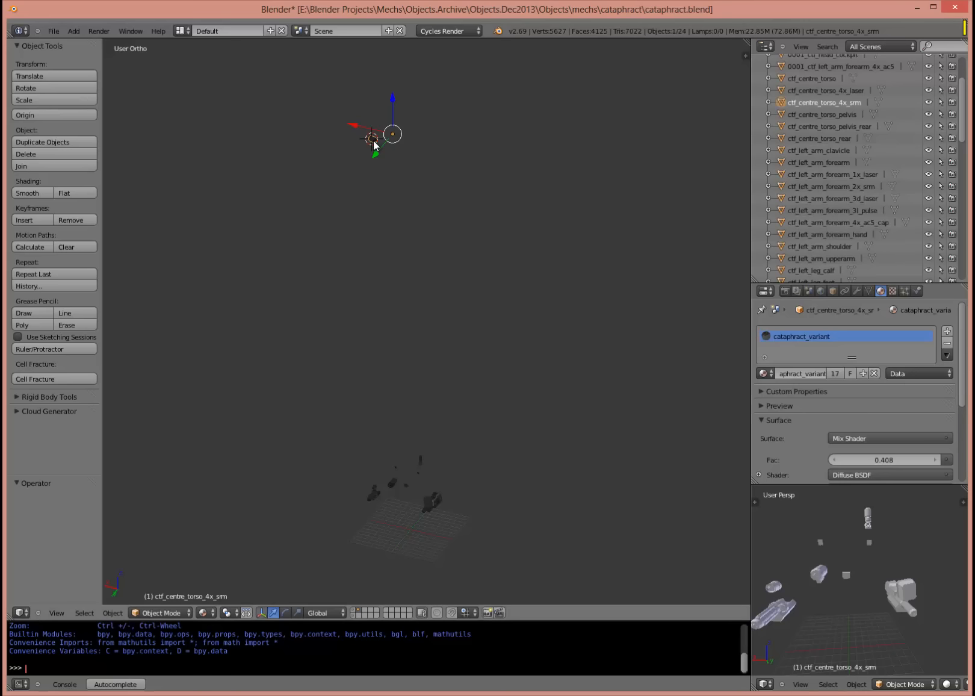
{"action": "middle_click_drag", "start_coordinate": [376, 130], "coordinate": [404, 256], "text": "shift"}
{"action": "scroll", "coordinate": [375, 321], "scroll_direction": "up", "scroll_amount": 8}
{"action": "scroll", "coordinate": [404, 255], "scroll_direction": "down", "scroll_amount": 10}
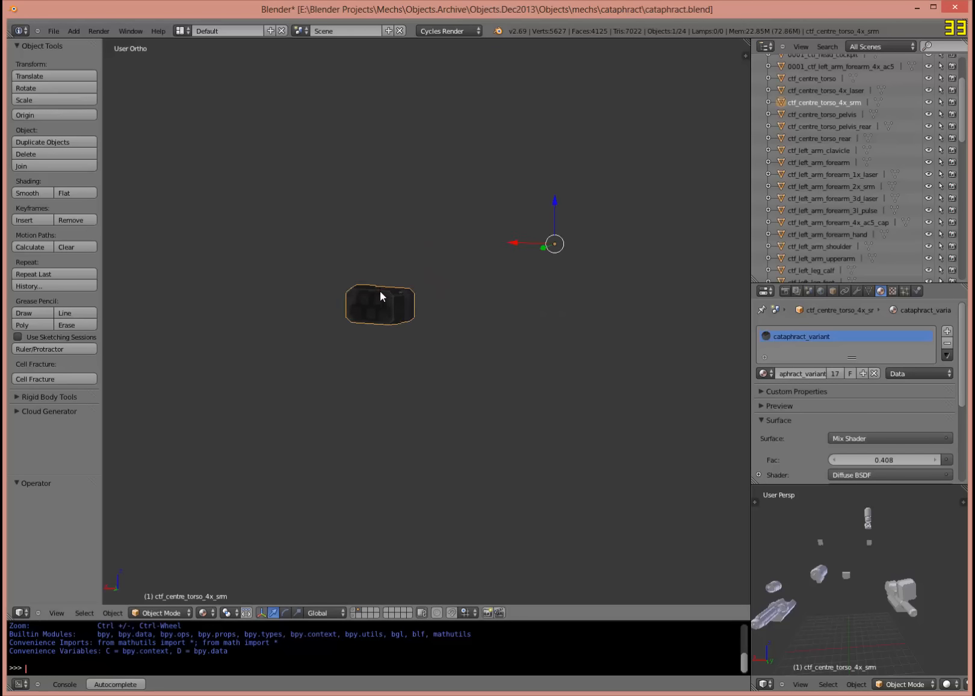
{"action": "key", "text": "KP_Decimal"}
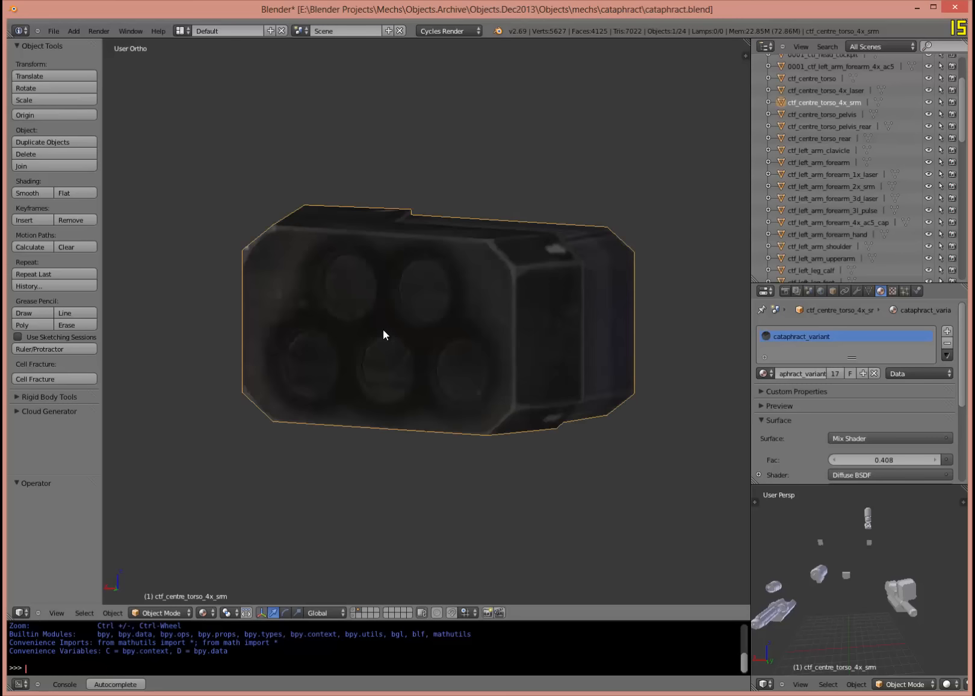
Select all weapon variant objects on layer 2 and bring the main cluster into close view.
{"action": "key", "text": "a"}
{"action": "scroll", "coordinate": [383, 330], "scroll_direction": "down", "scroll_amount": 10}
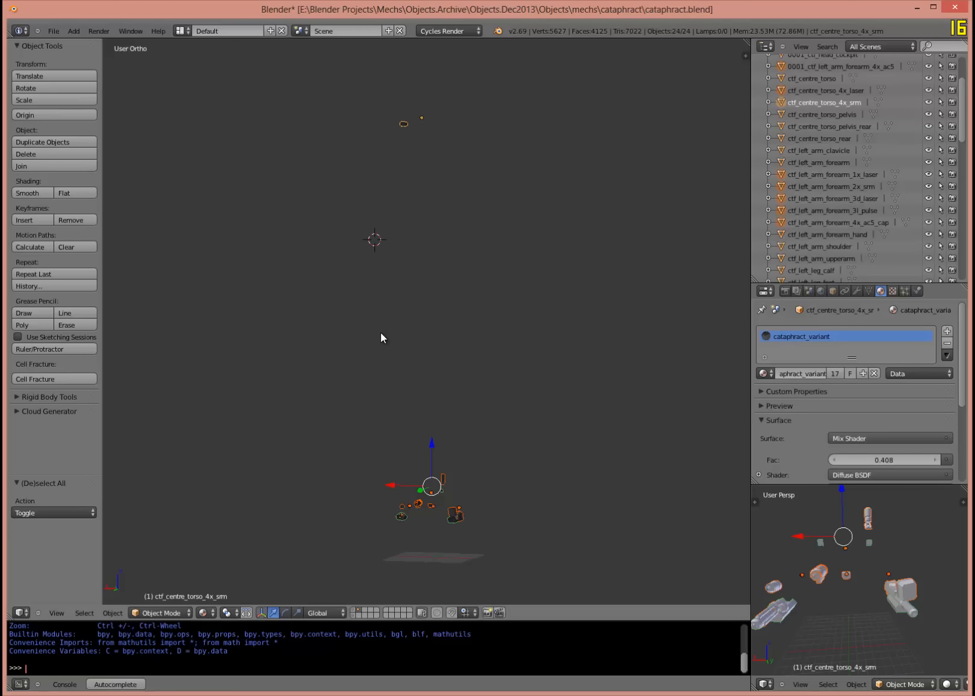
{"action": "middle_click_drag", "start_coordinate": [436, 515], "coordinate": [427, 386], "text": "shift"}
{"action": "scroll", "coordinate": [426, 385], "scroll_direction": "up", "scroll_amount": 10}
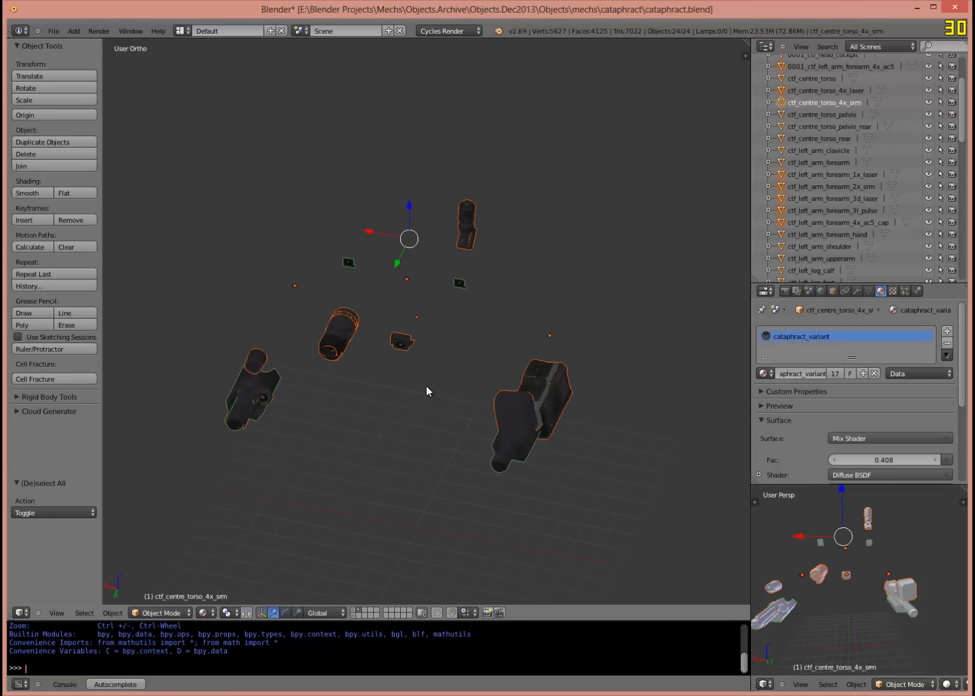
Compare the base mech on layer 1, the weapon variants on layer 2 and the chosen weapons on layer 11.
{"action": "left_click", "coordinate": [352, 609]}
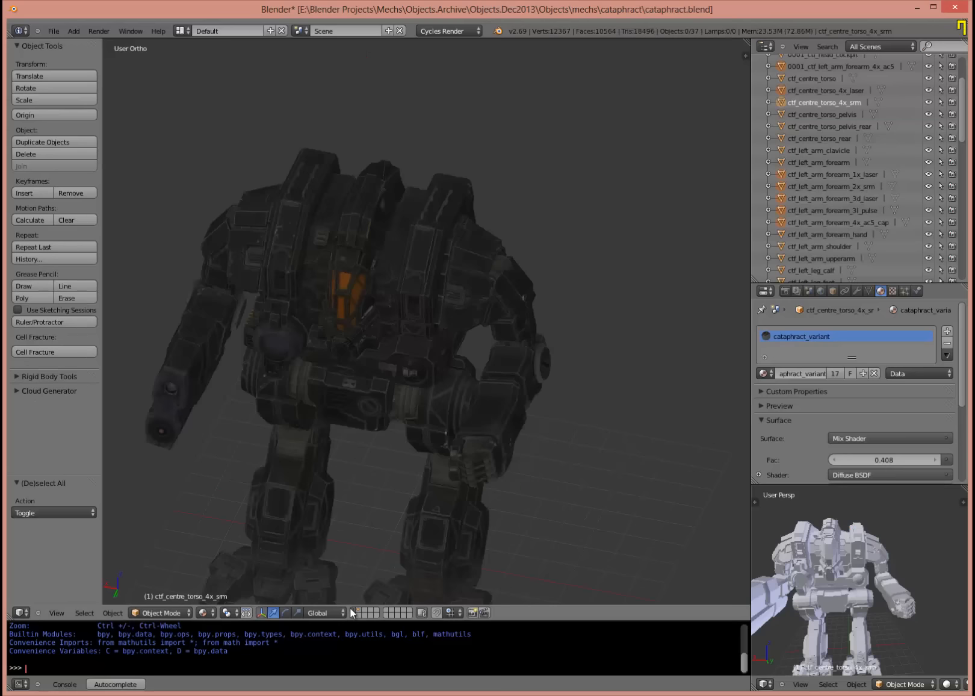
{"action": "left_click", "coordinate": [359, 610]}
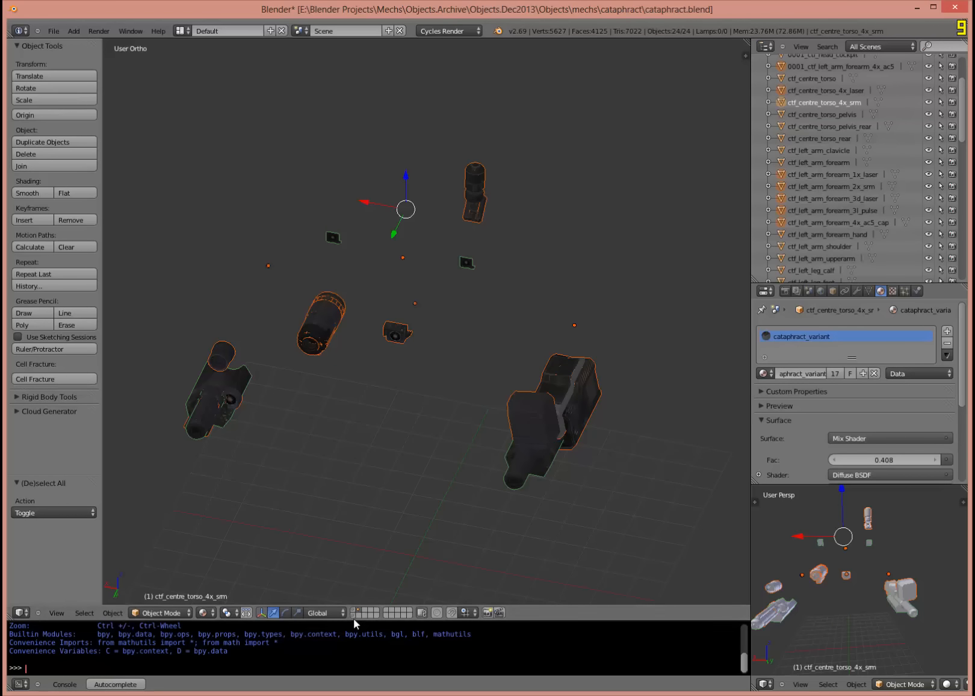
{"action": "left_click", "coordinate": [353, 615]}
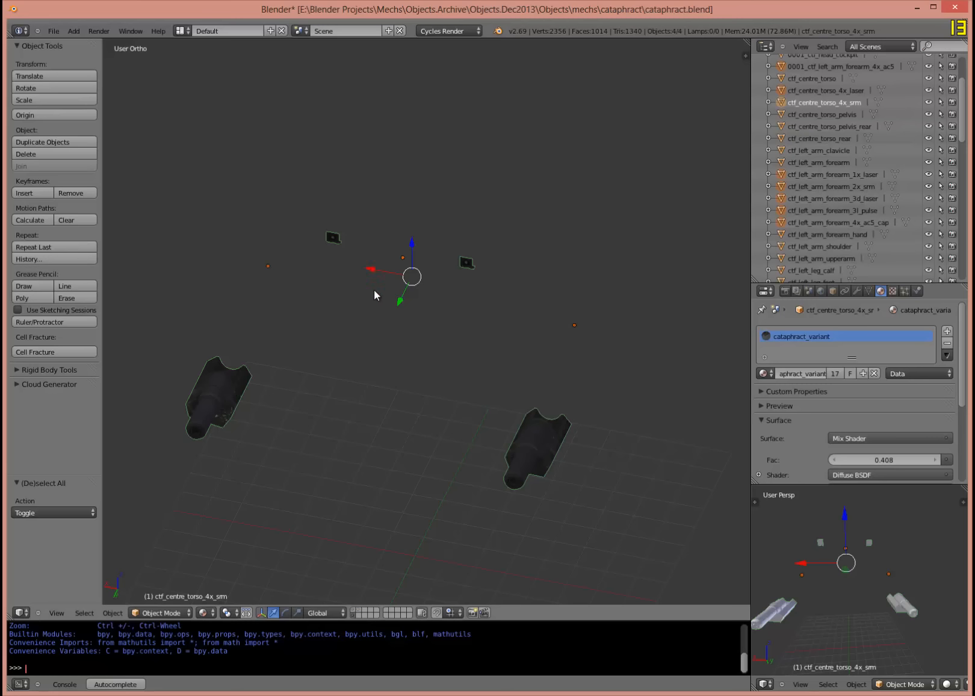
{"action": "middle_click_drag", "start_coordinate": [438, 392], "coordinate": [434, 367]}
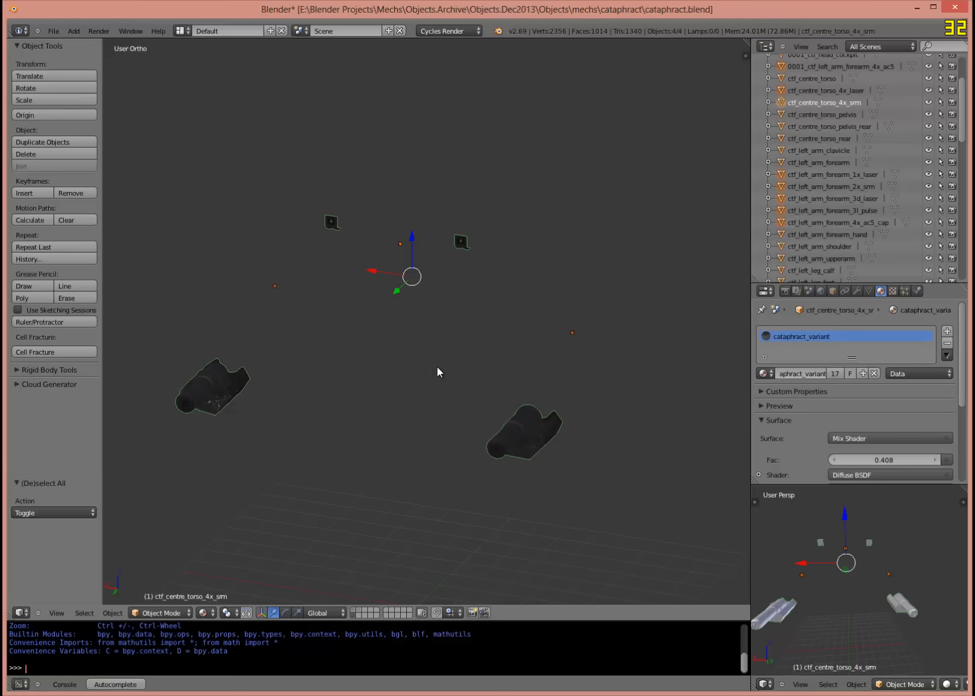
Show only the base mech on layer 1 and set the small secondary viewport to rendered shading.
{"action": "left_click", "coordinate": [354, 610]}
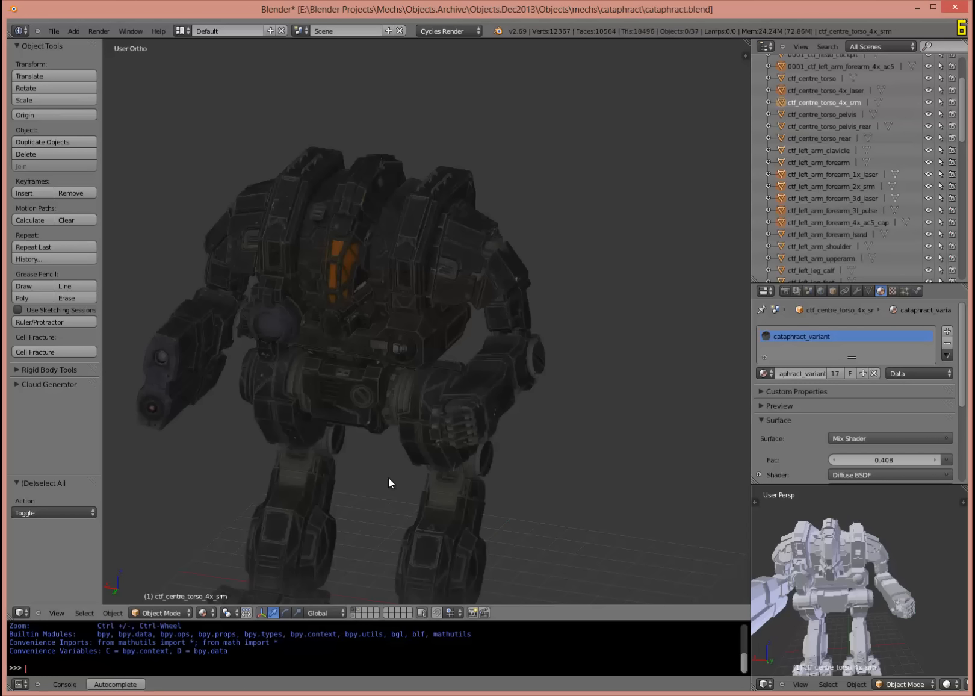
{"action": "left_click", "coordinate": [949, 684]}
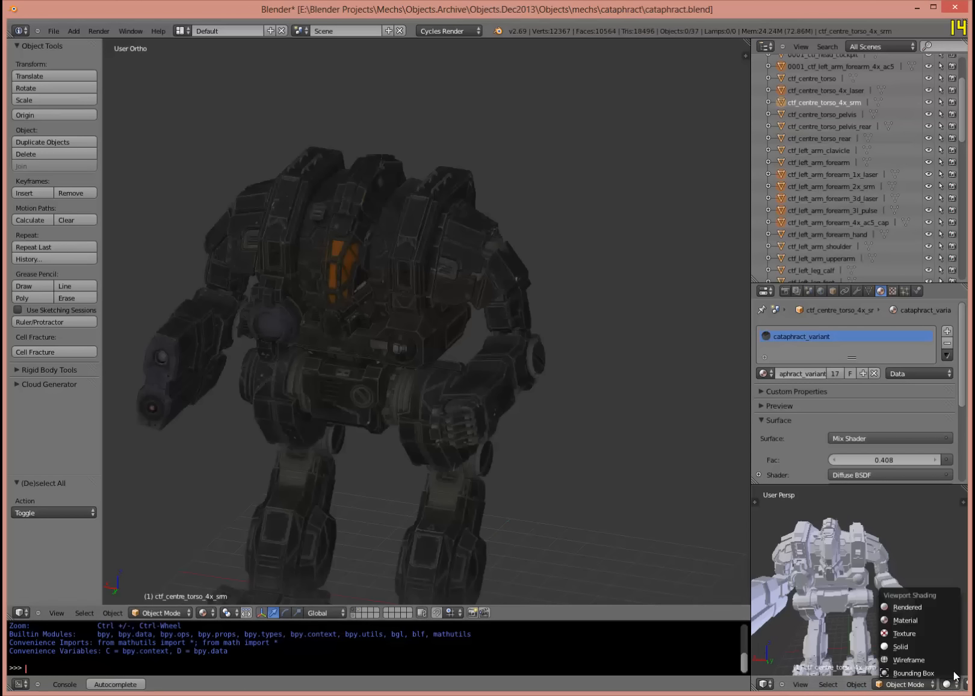
{"action": "left_click", "coordinate": [949, 603]}
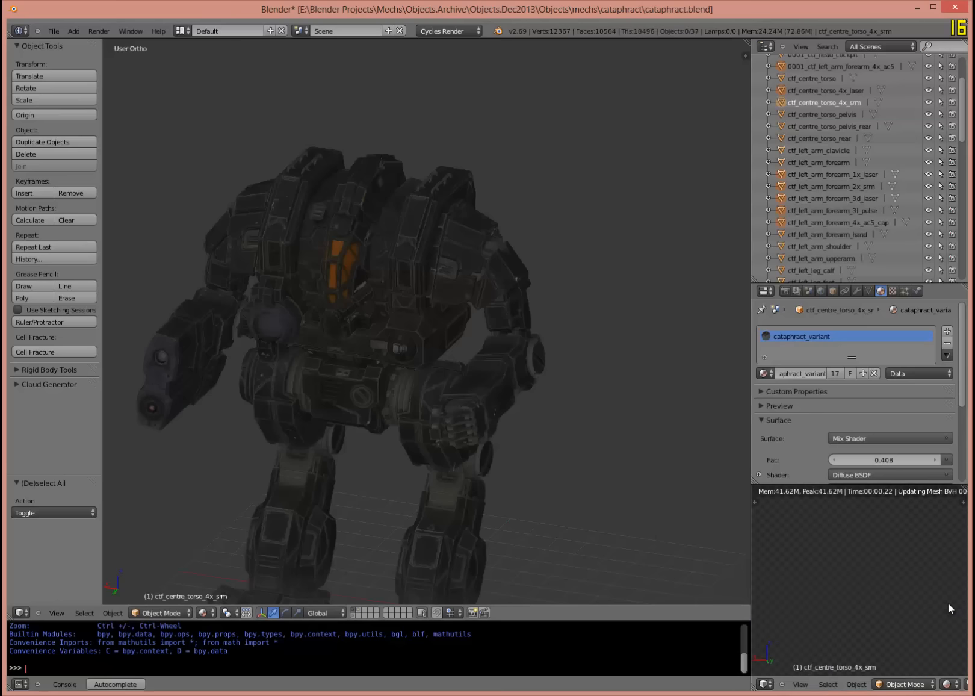
Try moving ctf_left_arm_forearm and ctf_left_arm_forearm_hand individually to test that they are separate parts.
{"action": "right_click", "coordinate": [482, 406]}
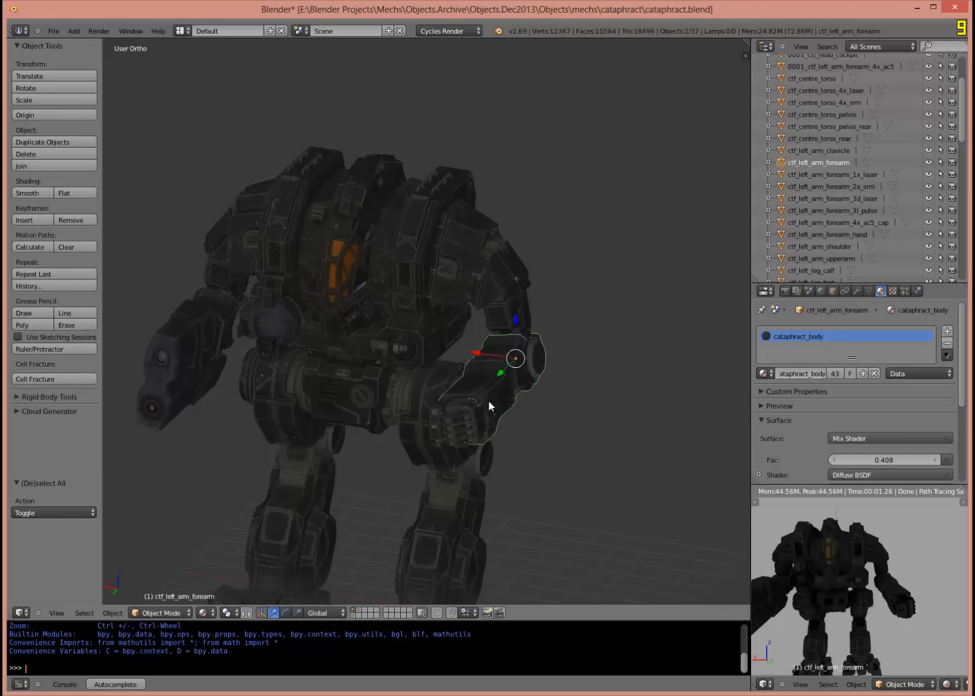
{"action": "key", "text": "g"}
{"action": "right_click", "coordinate": [495, 409]}
{"action": "right_click", "coordinate": [471, 432]}
{"action": "key", "text": "g"}
{"action": "key", "text": "Escape"}
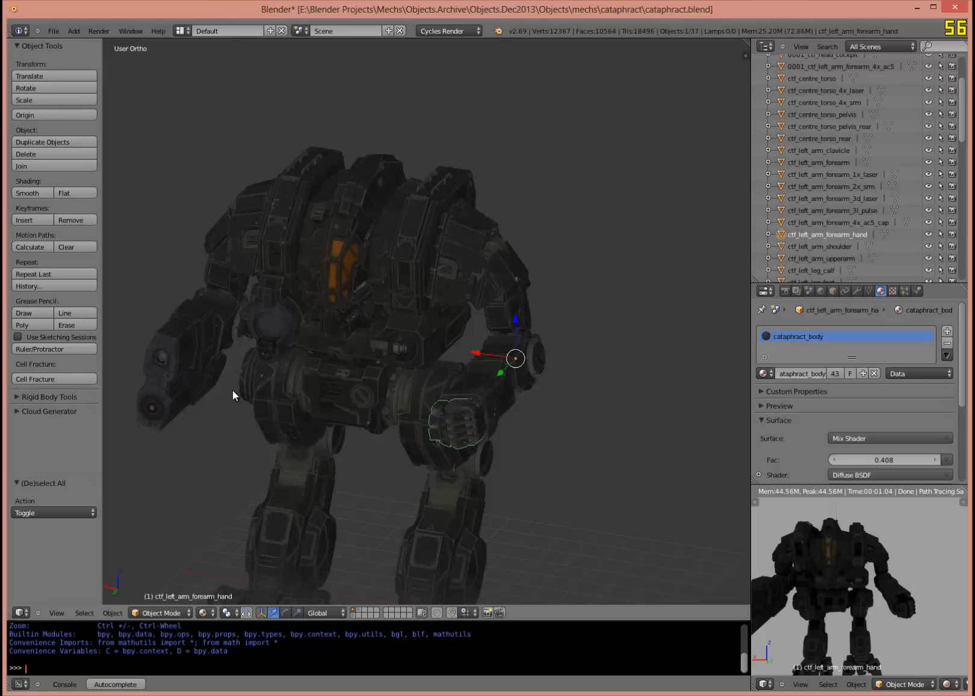
{"action": "middle_click_drag", "start_coordinate": [233, 392], "coordinate": [206, 403]}
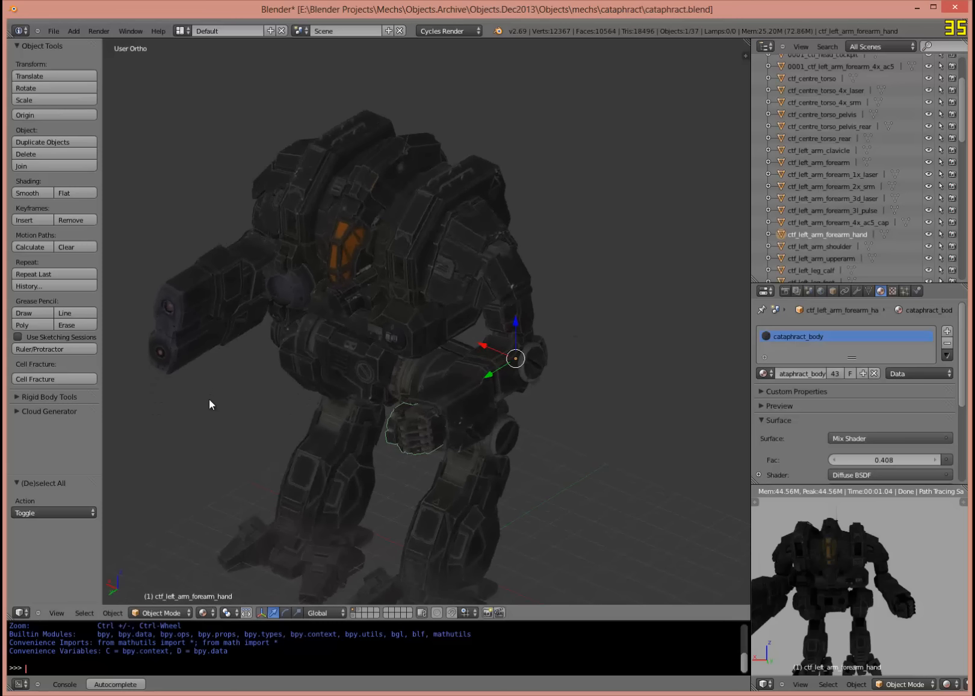